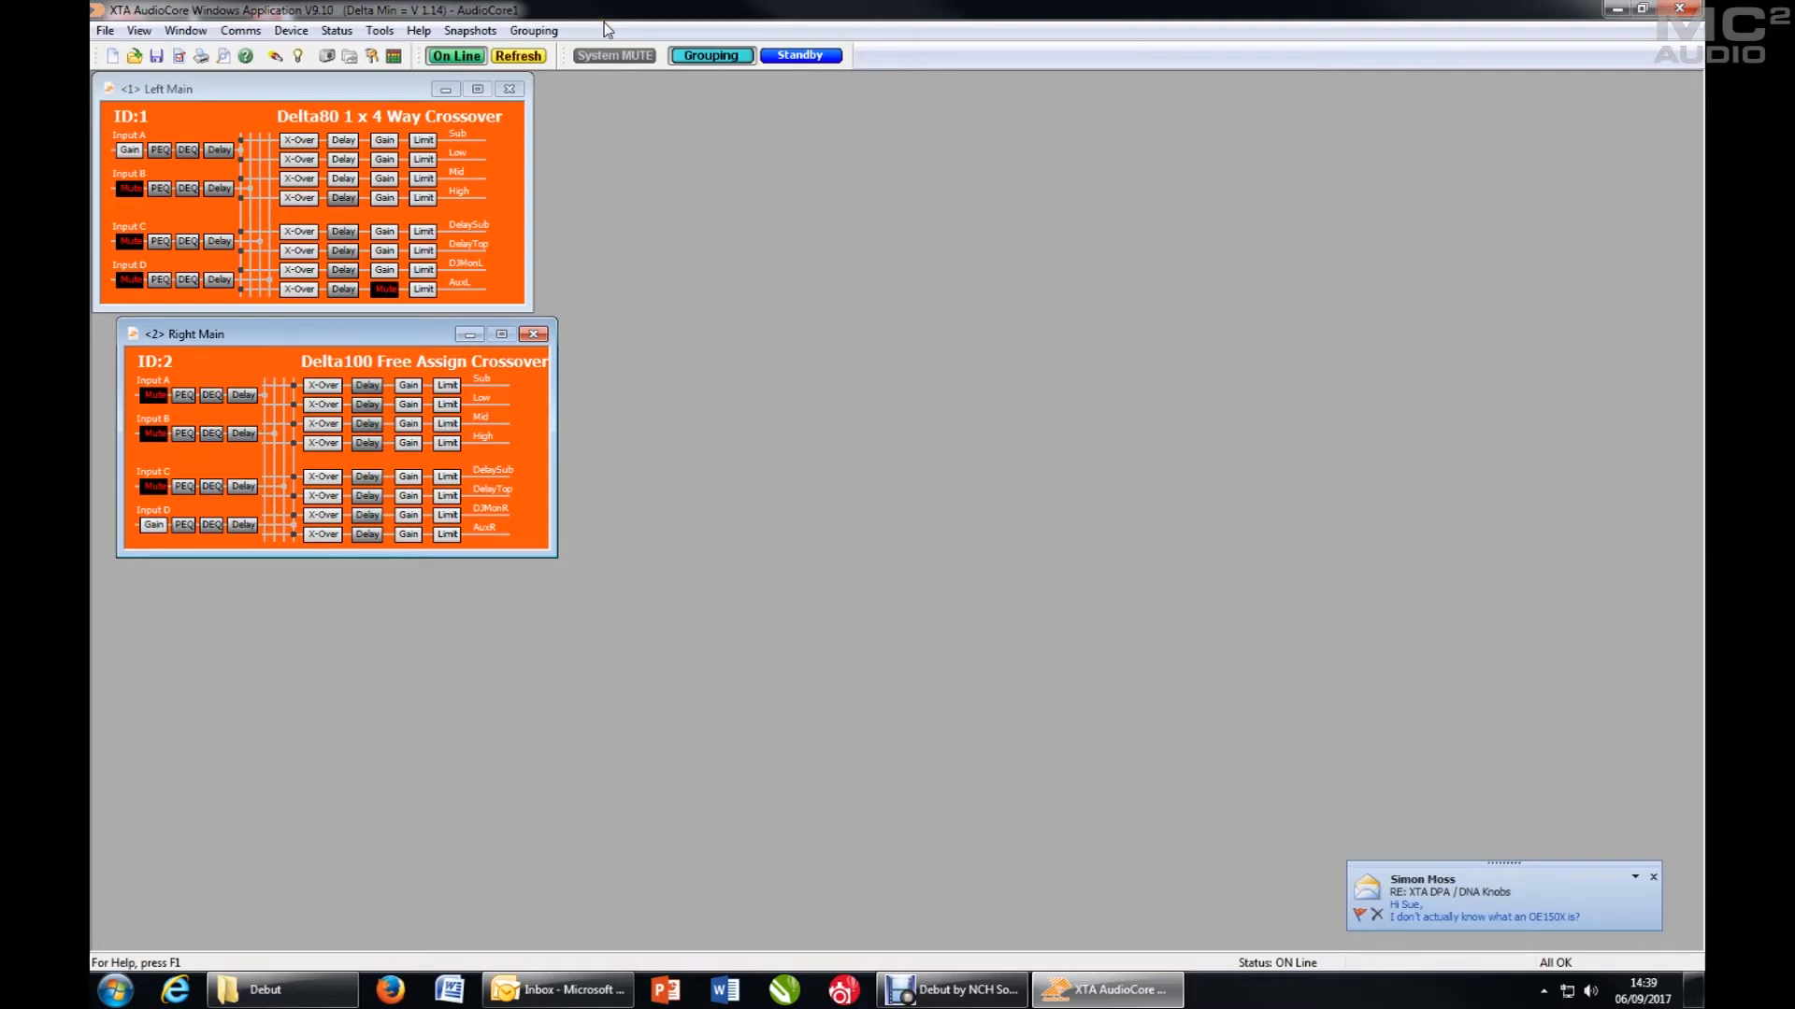
- Turn on the display of both relative groups and absolute groups
left_click(534, 31)
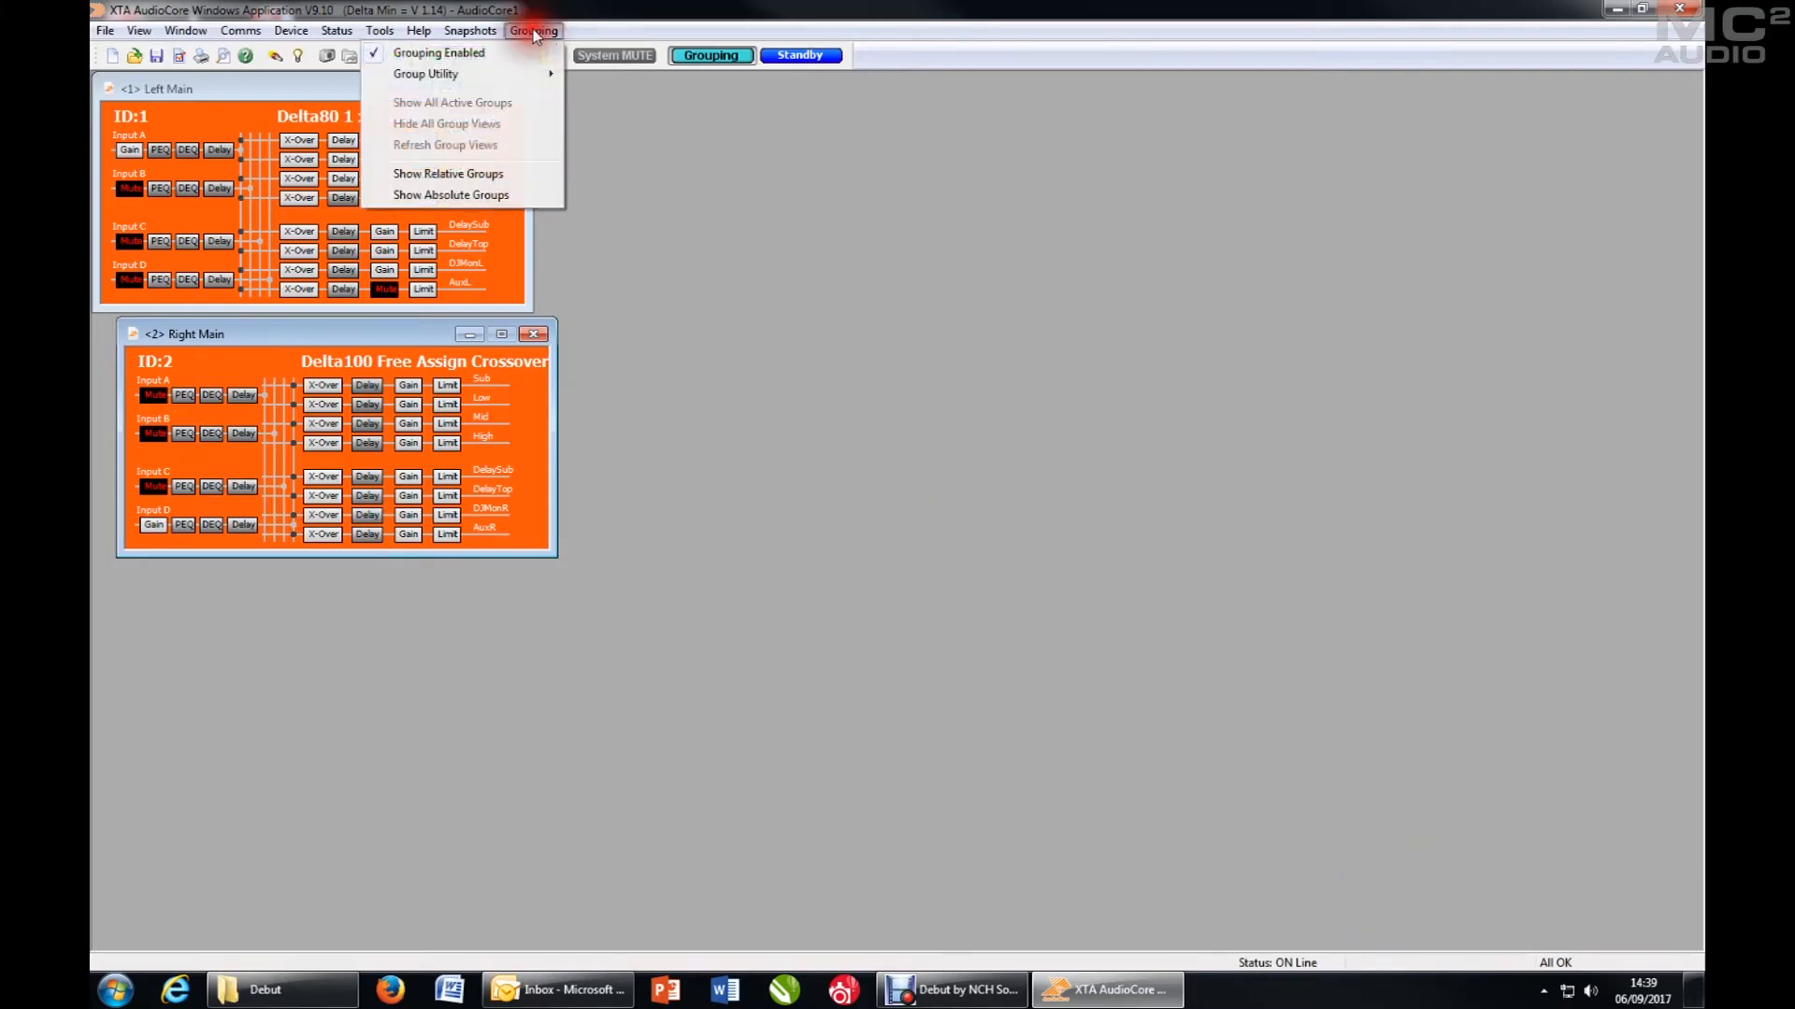
left_click(508, 176)
left_click(534, 31)
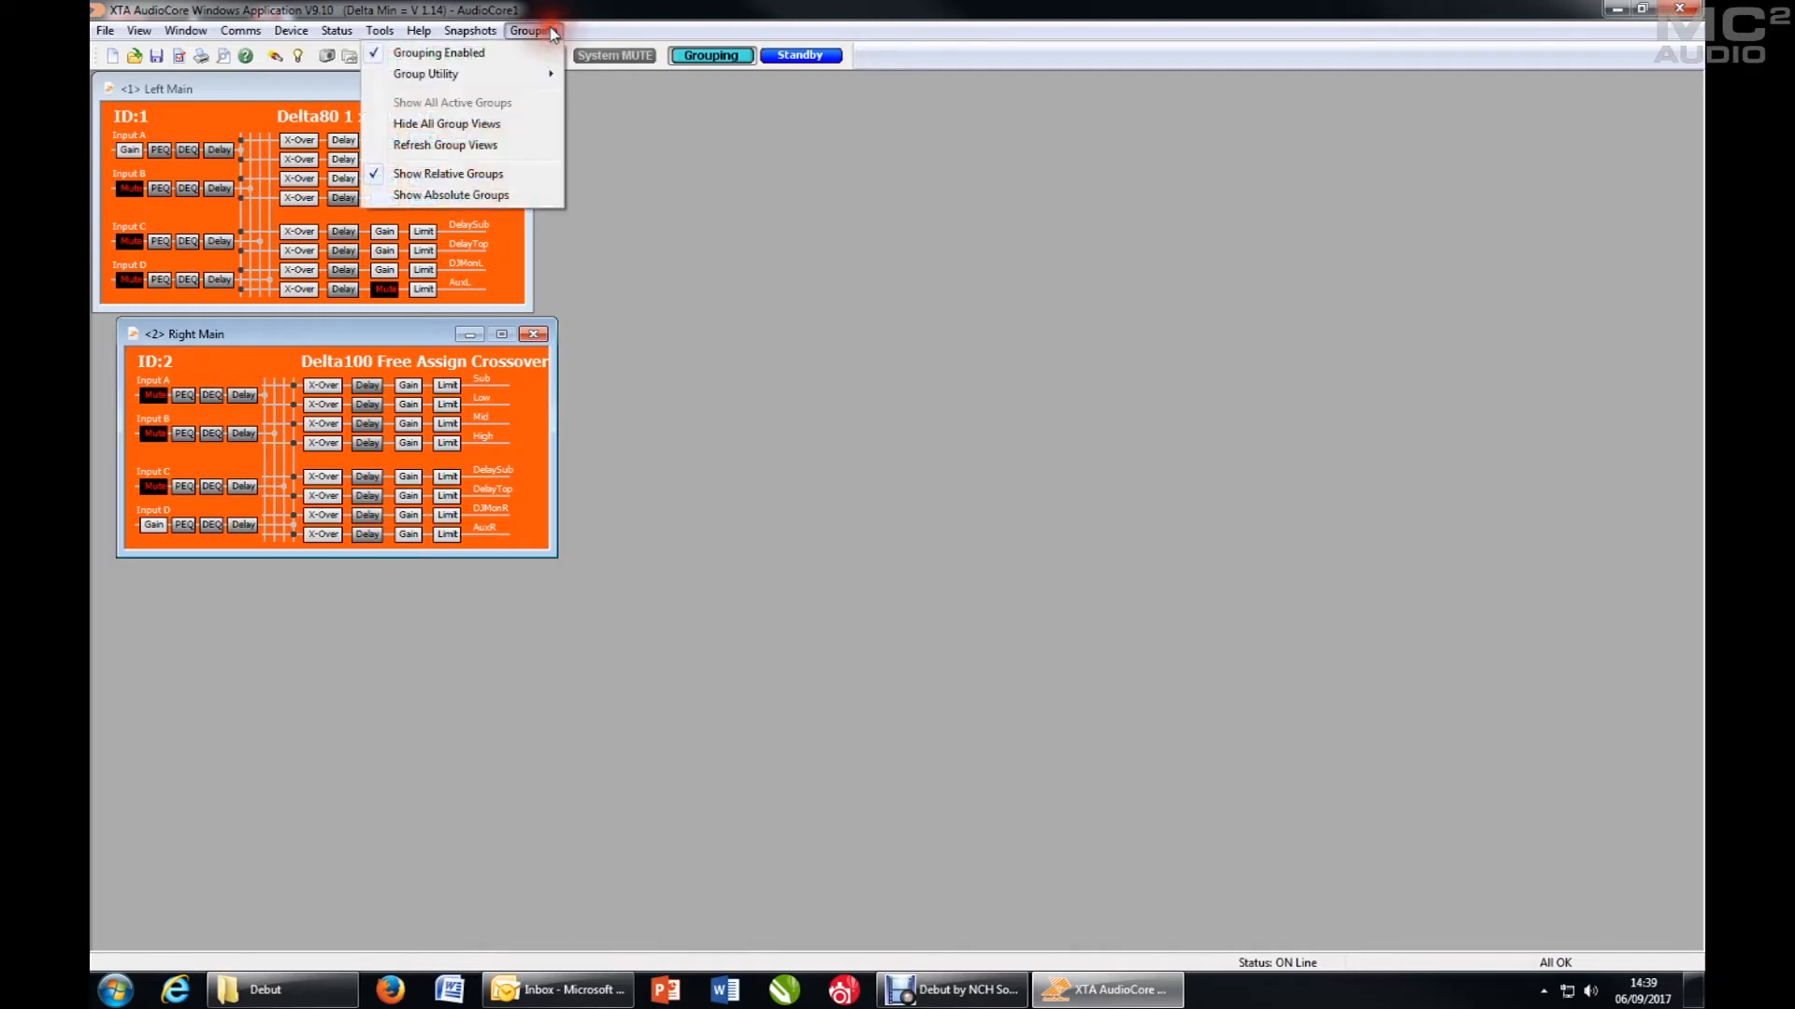
left_click(494, 196)
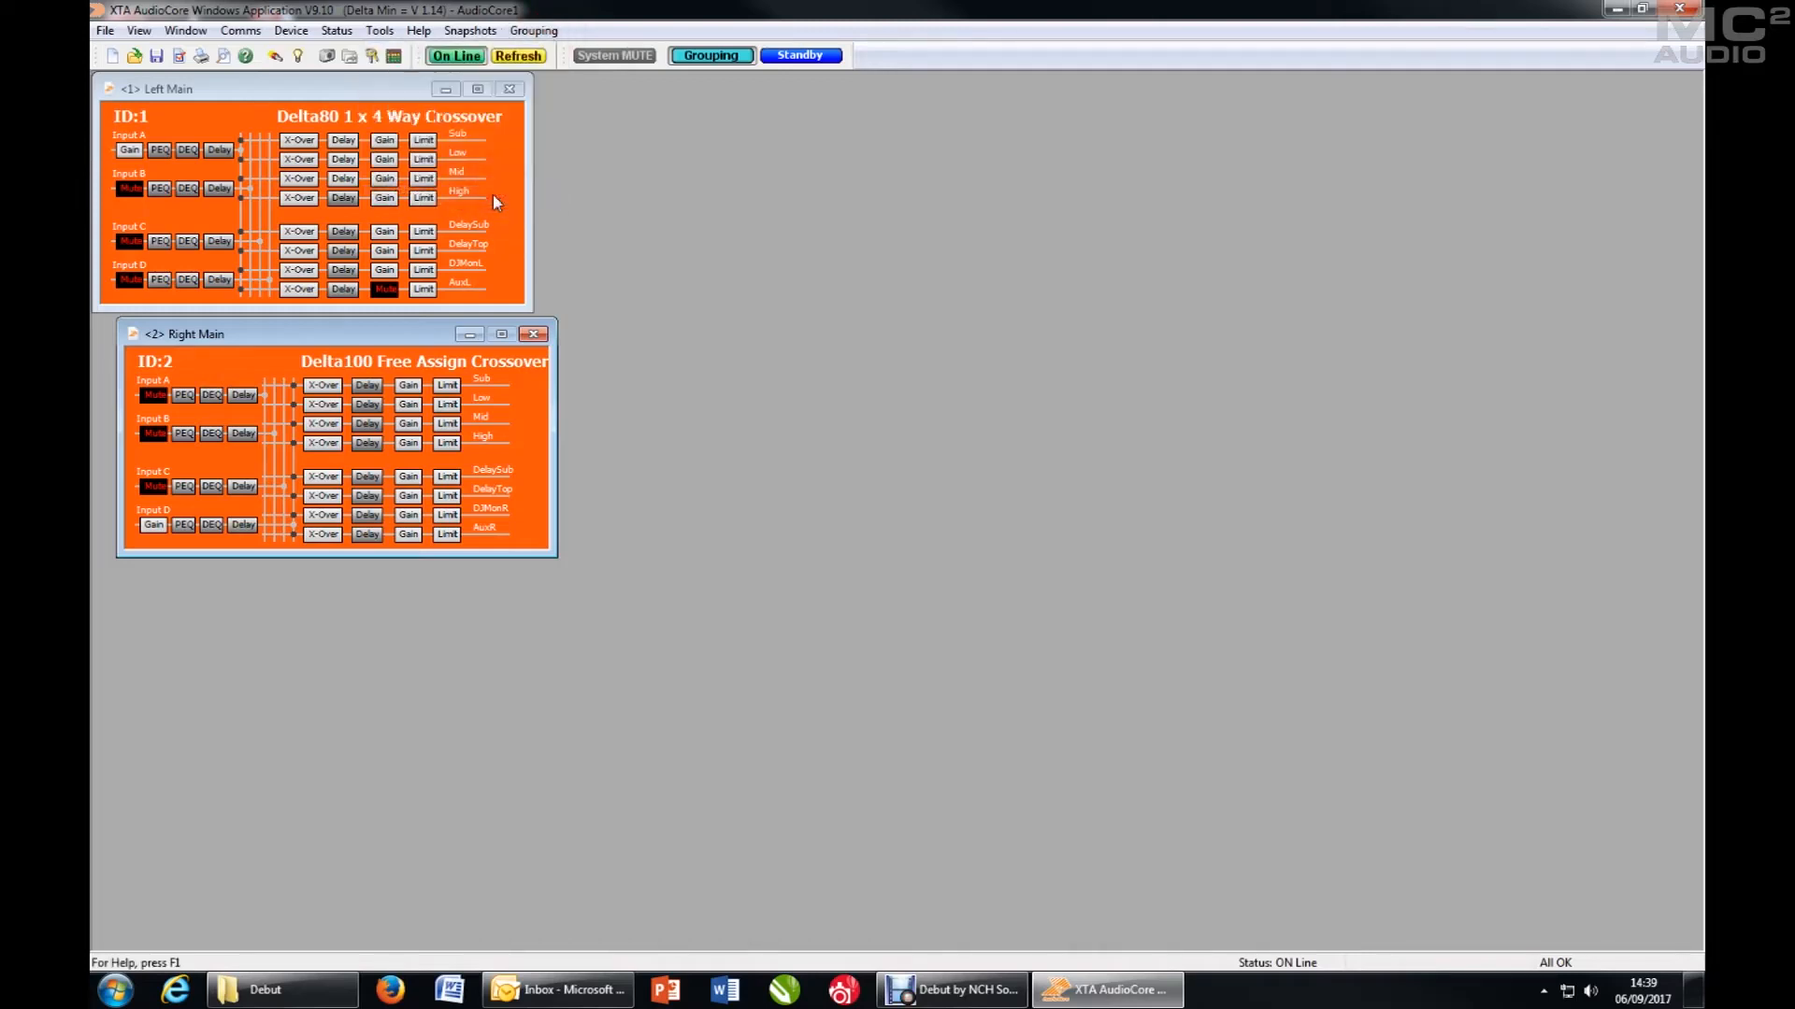
- Reset the local grouping and the grouping stored in the units
left_click(535, 31)
left_click(533, 31)
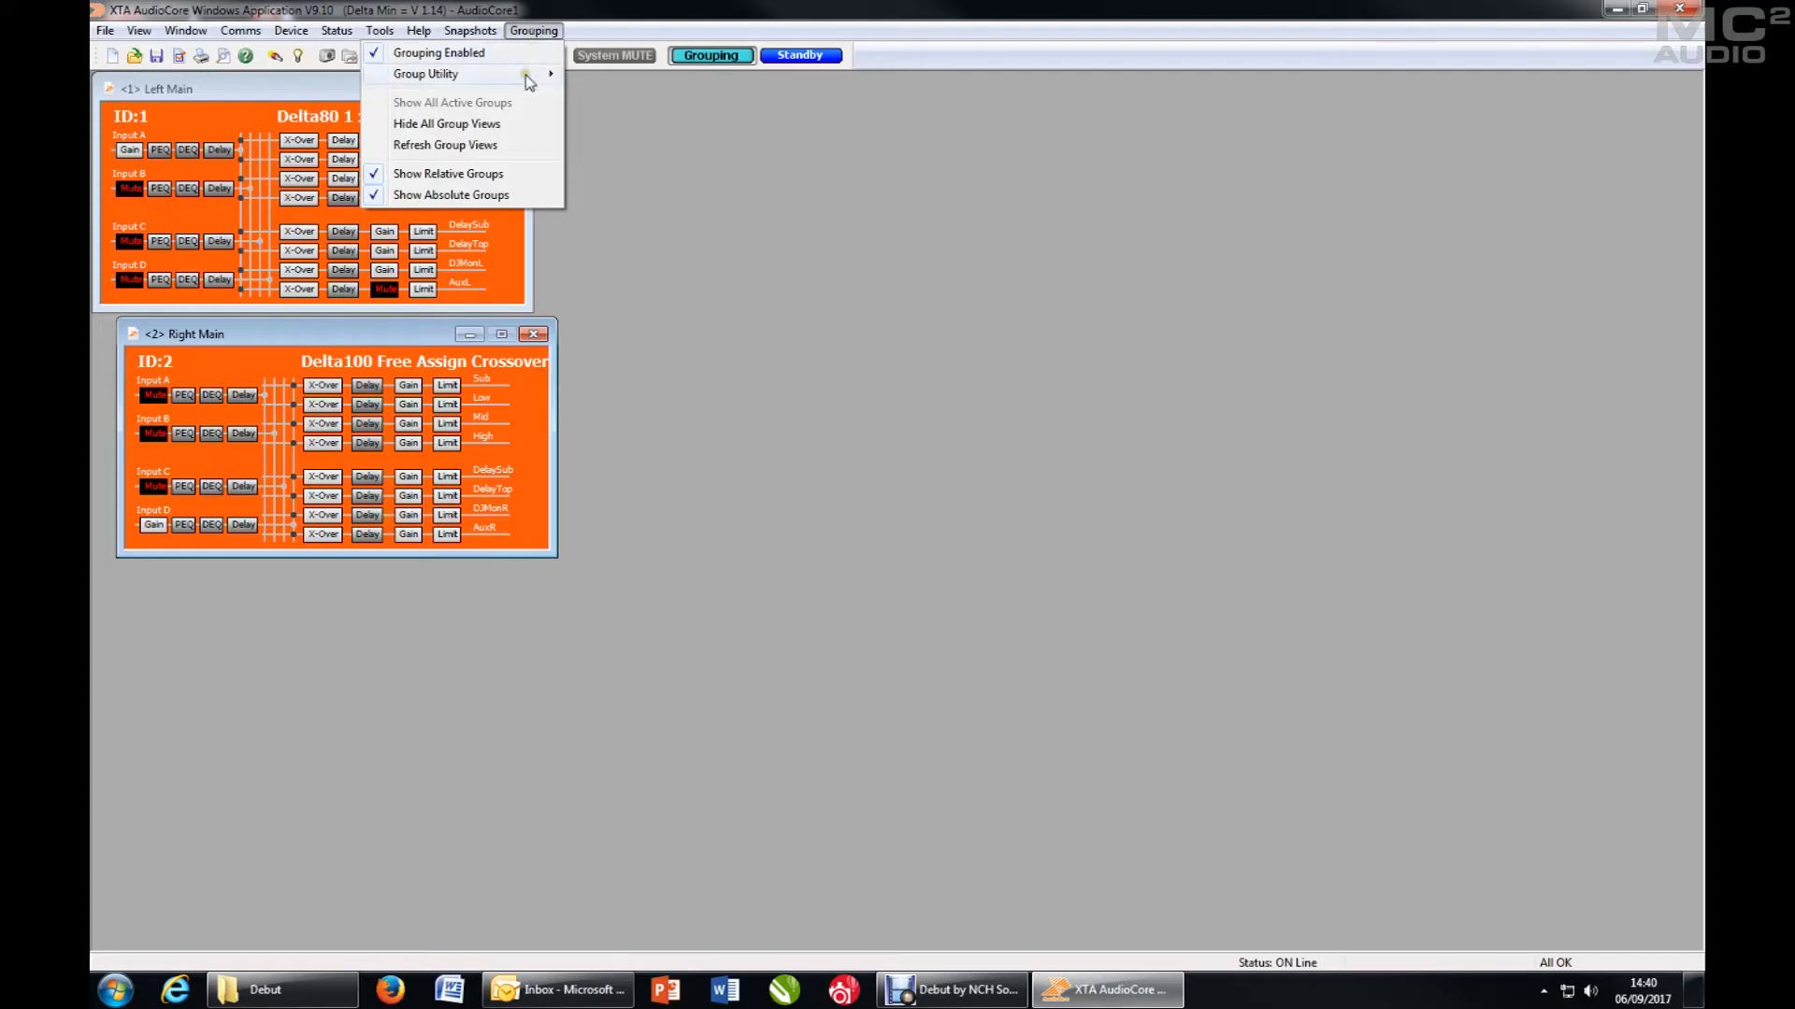
mouse_move(529, 82)
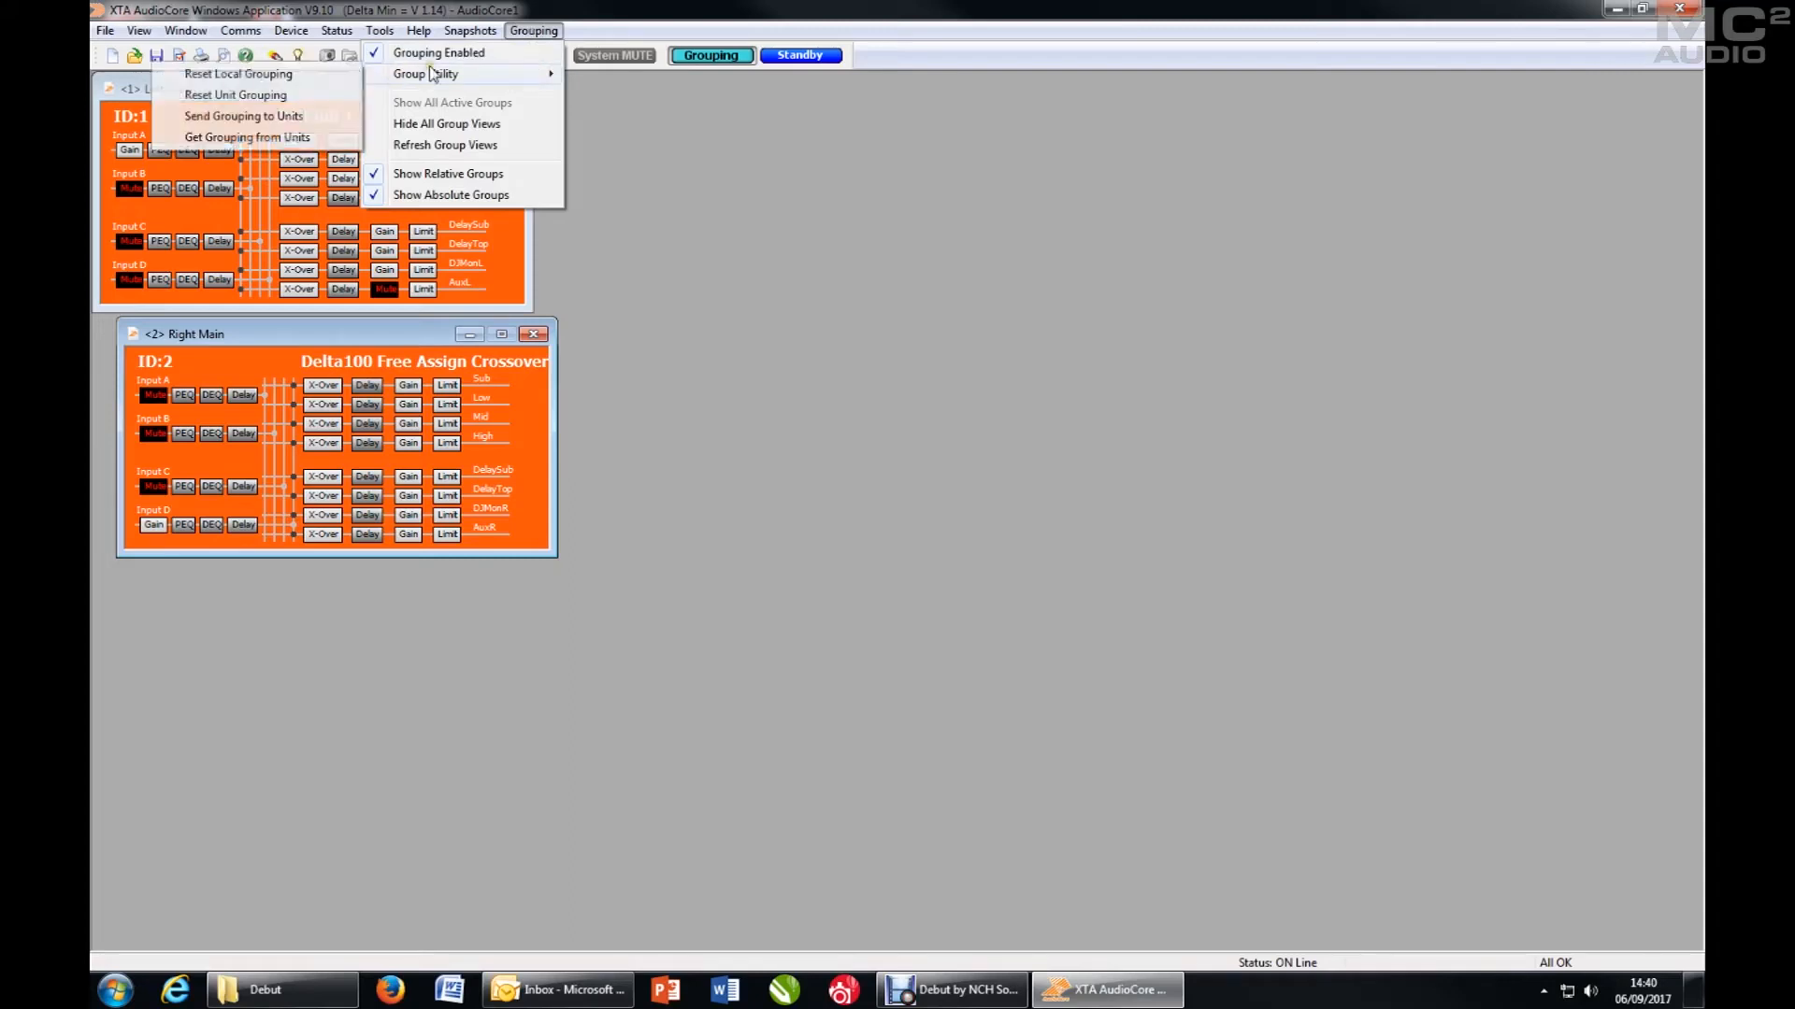
left_click(316, 75)
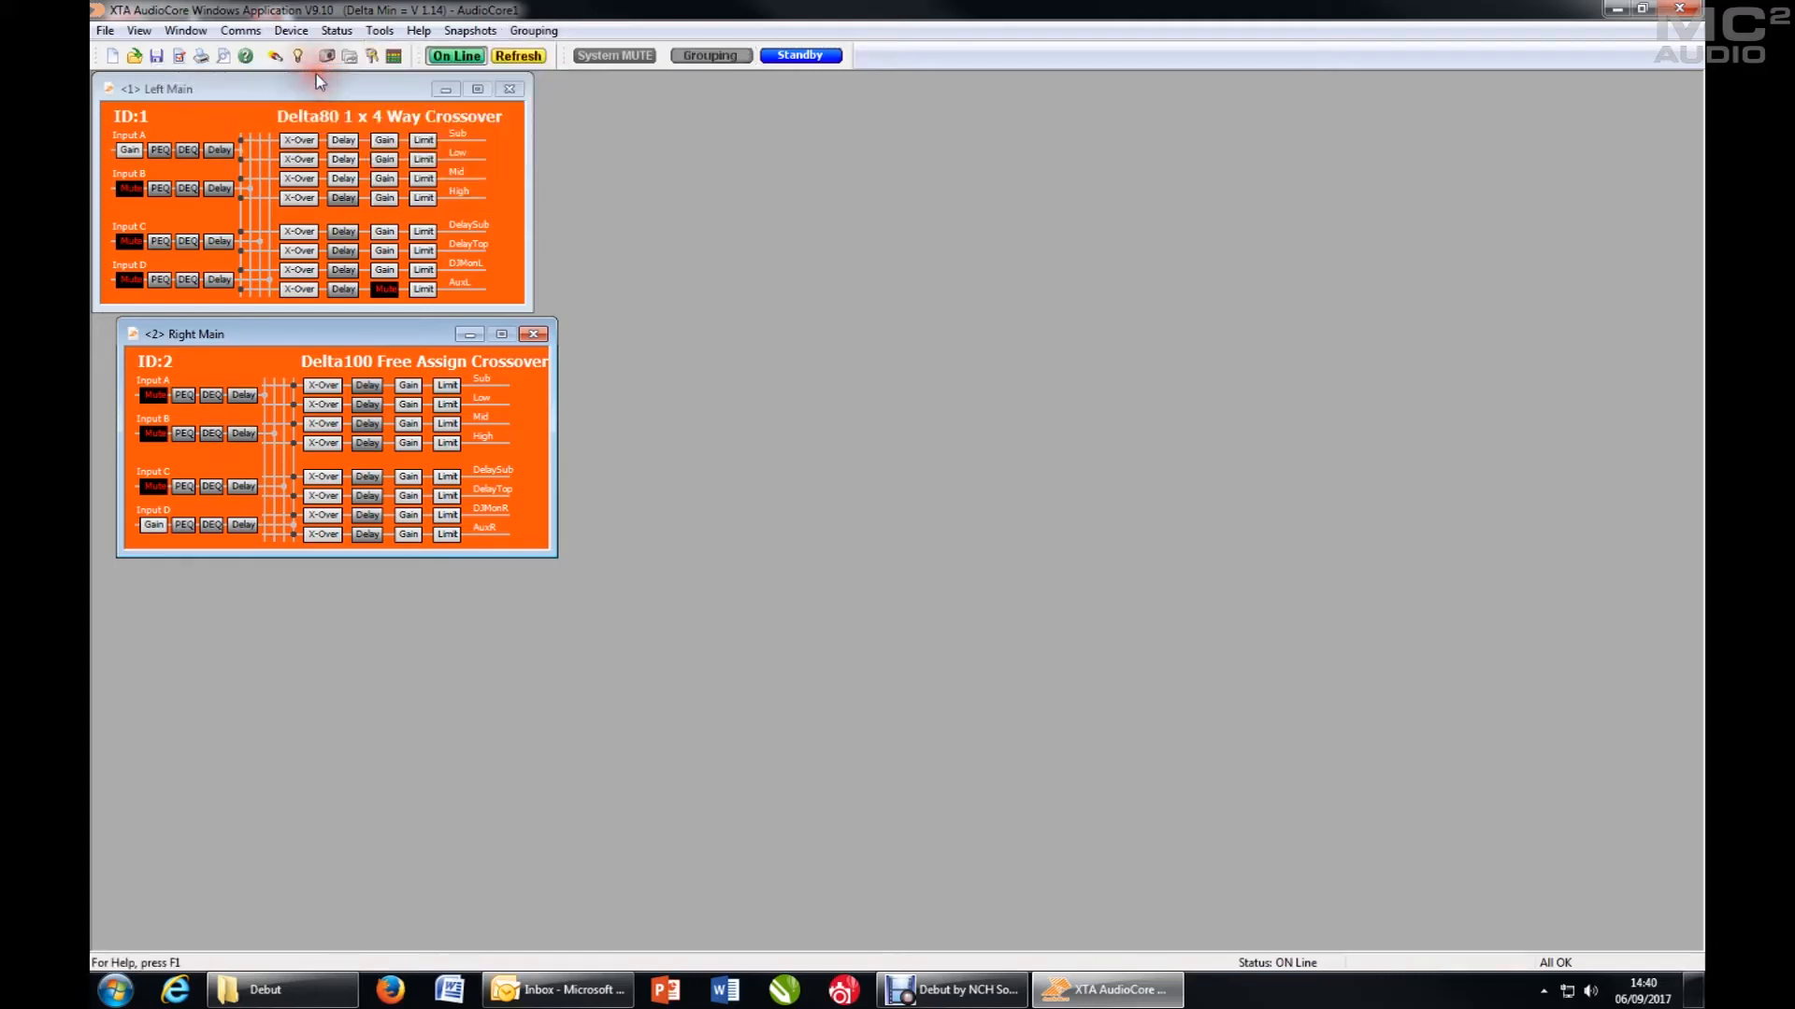
left_click(537, 31)
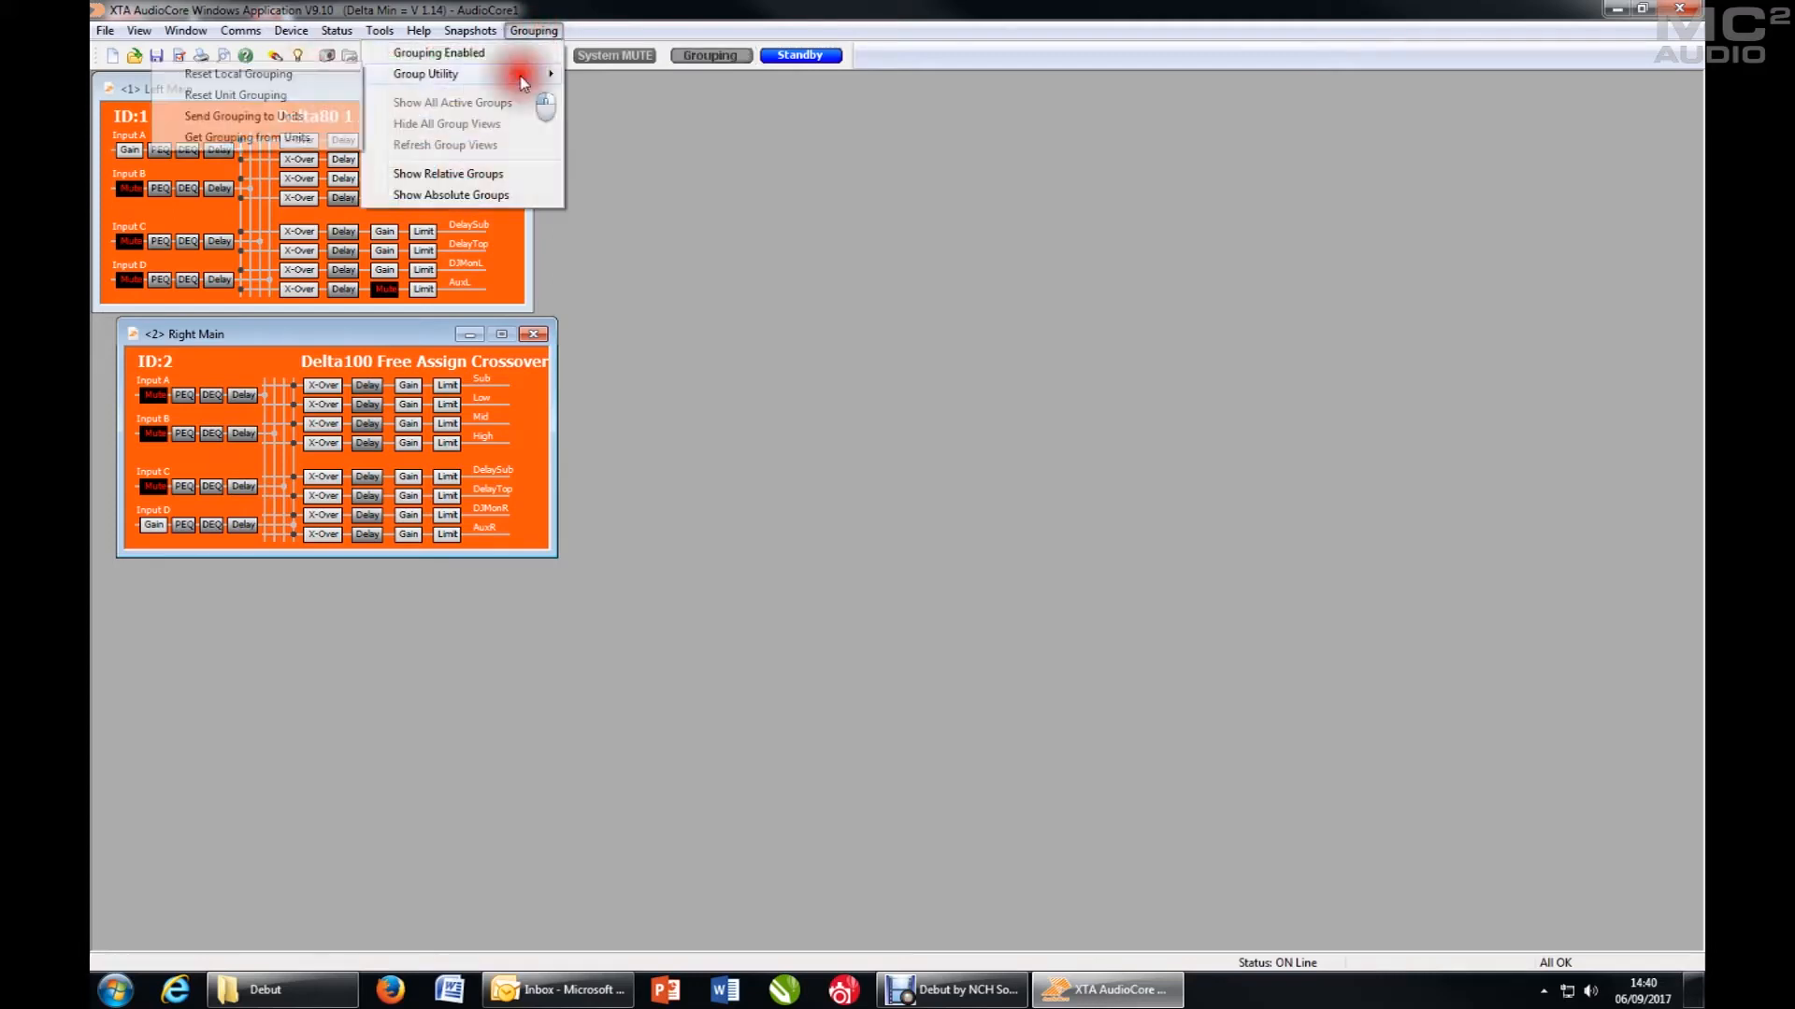
left_click(273, 96)
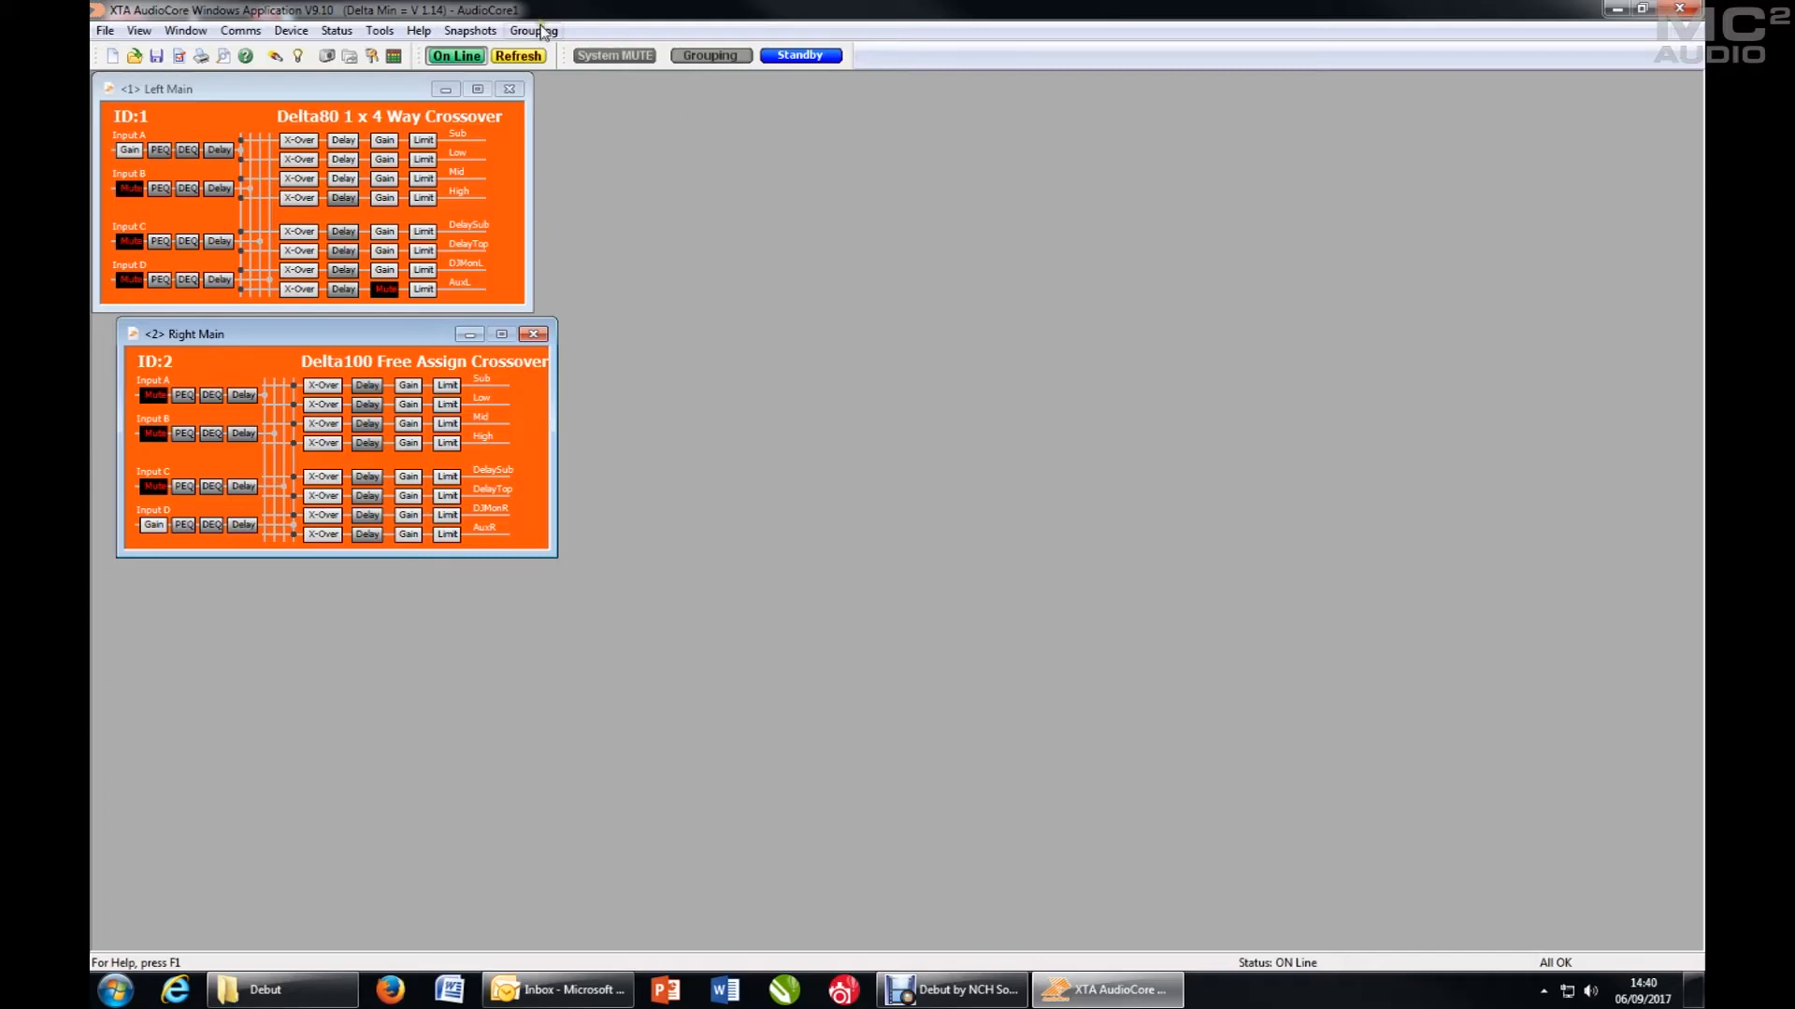
- Enable grouping and turn the relative and absolute group displays back on
left_click(539, 32)
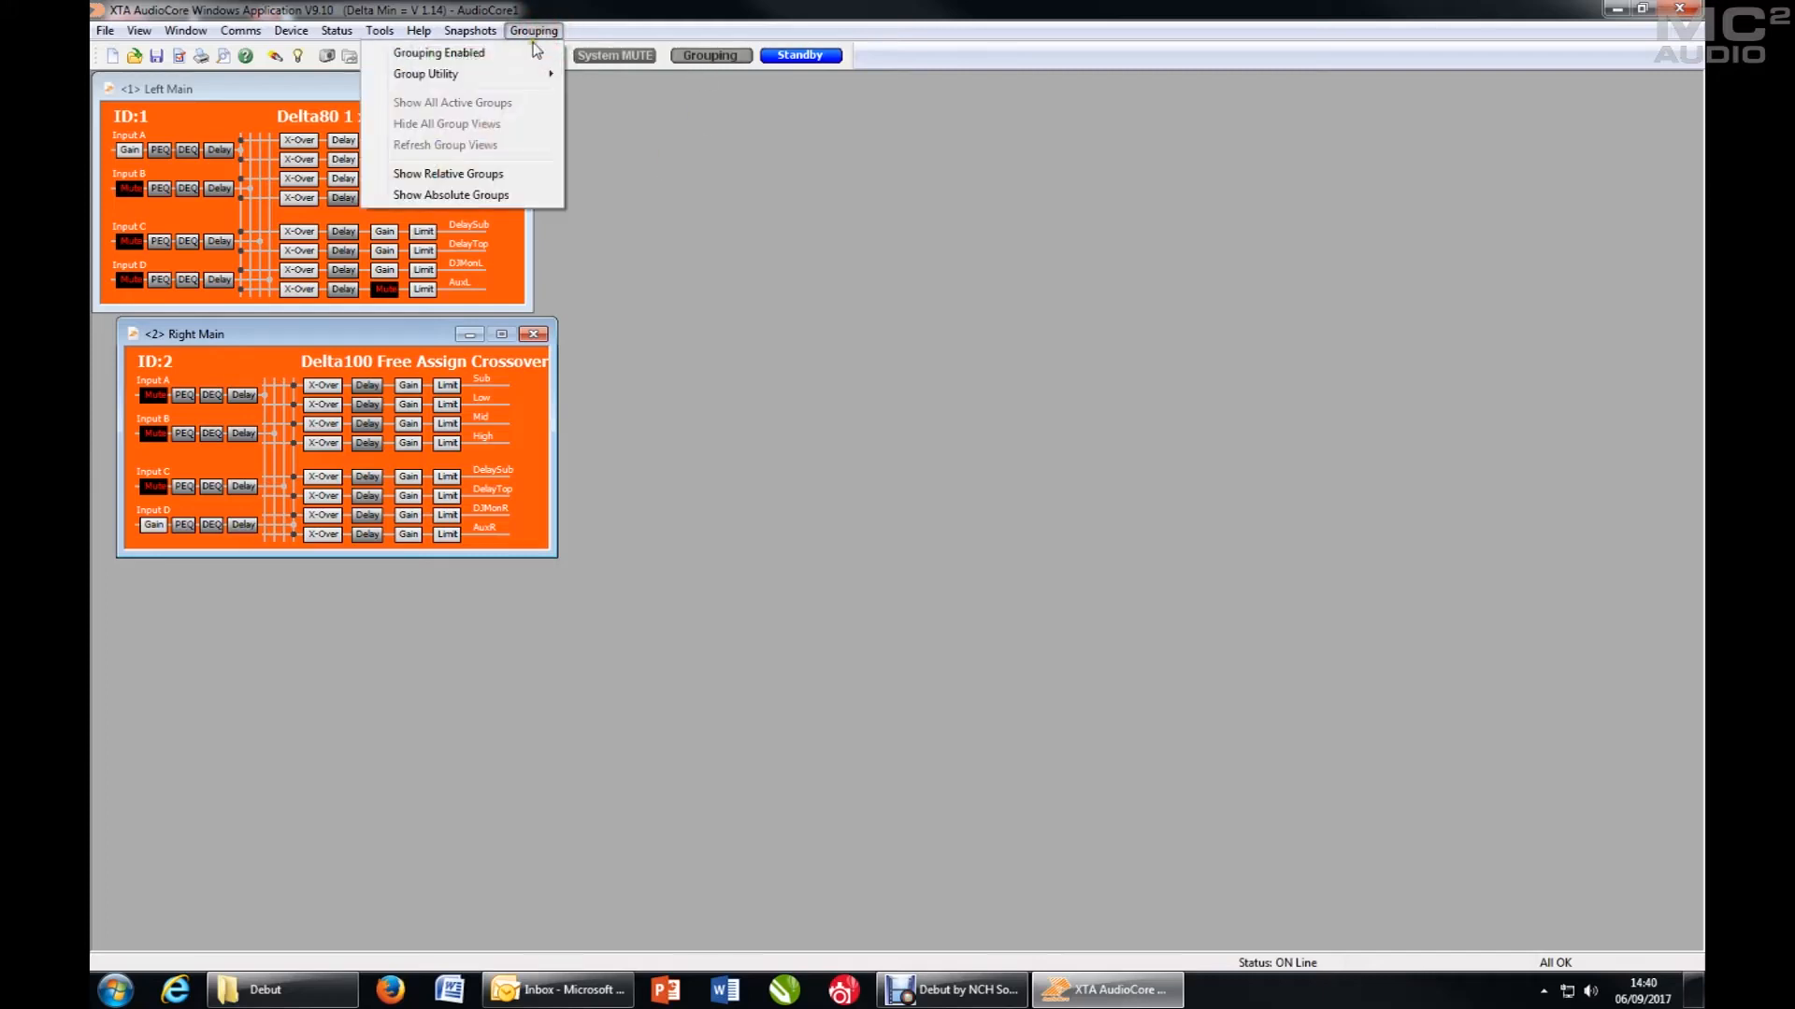
left_click(529, 54)
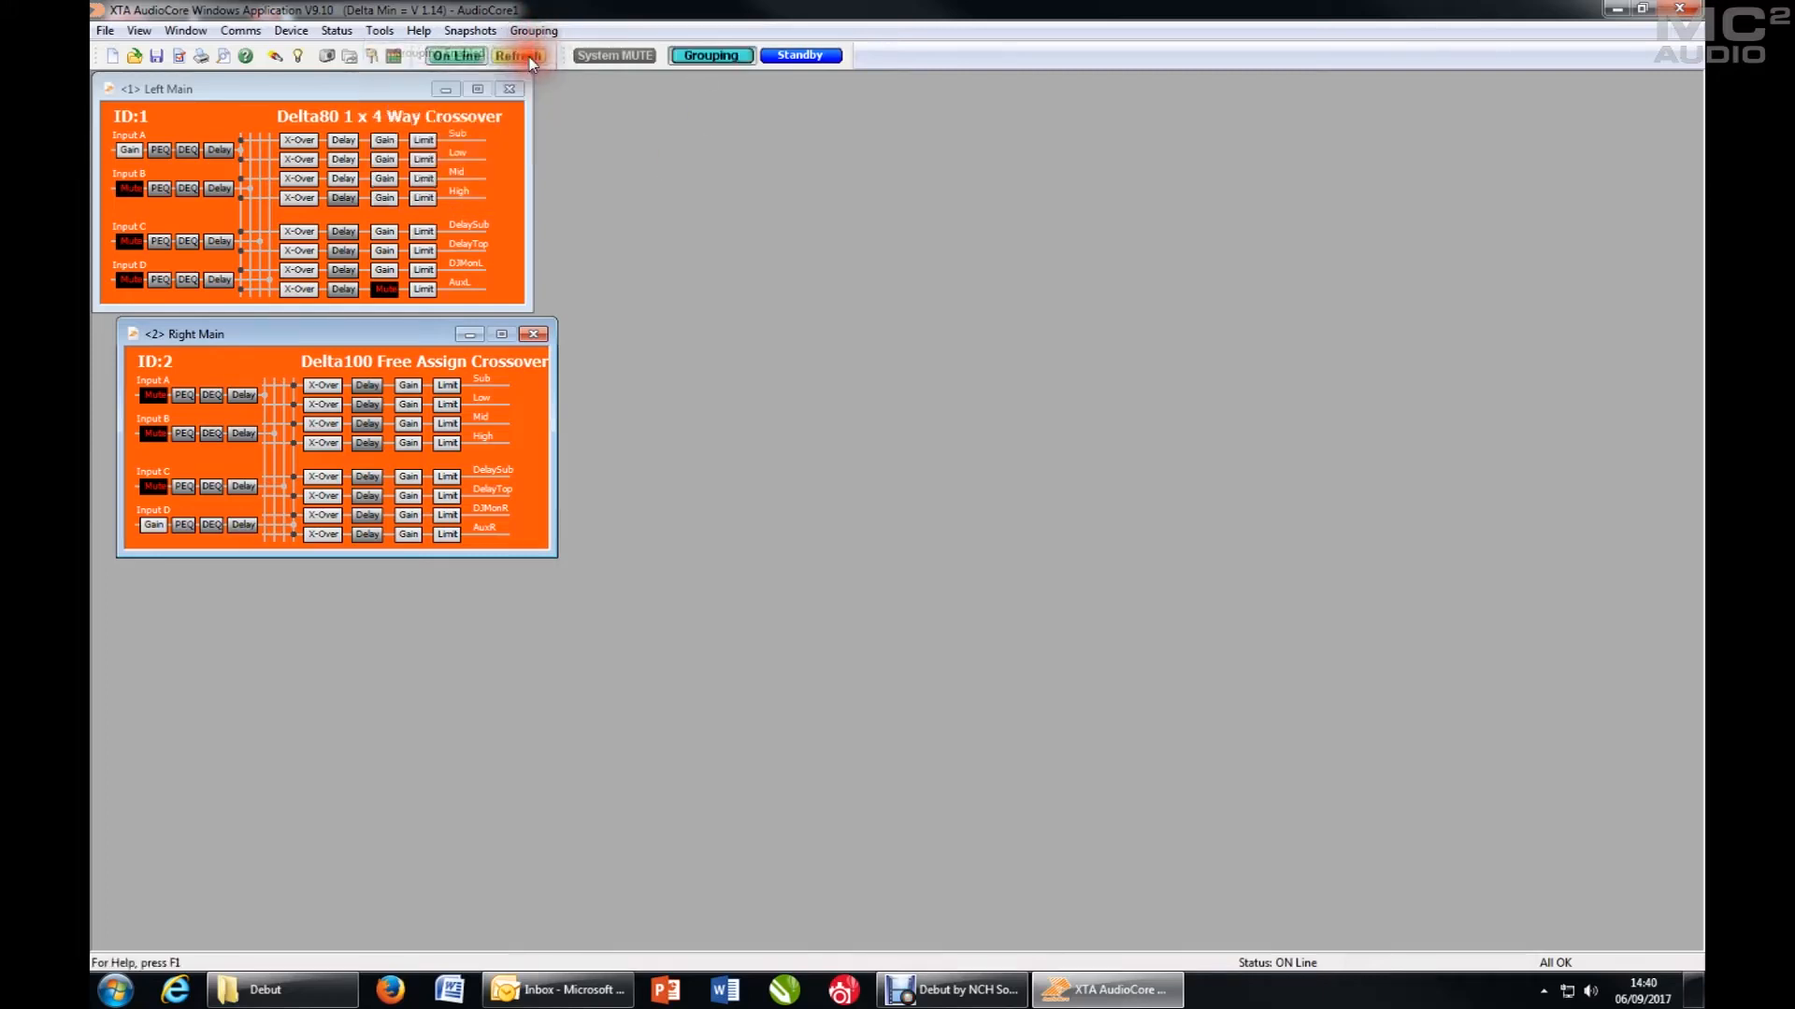
left_click(534, 31)
left_click(443, 175)
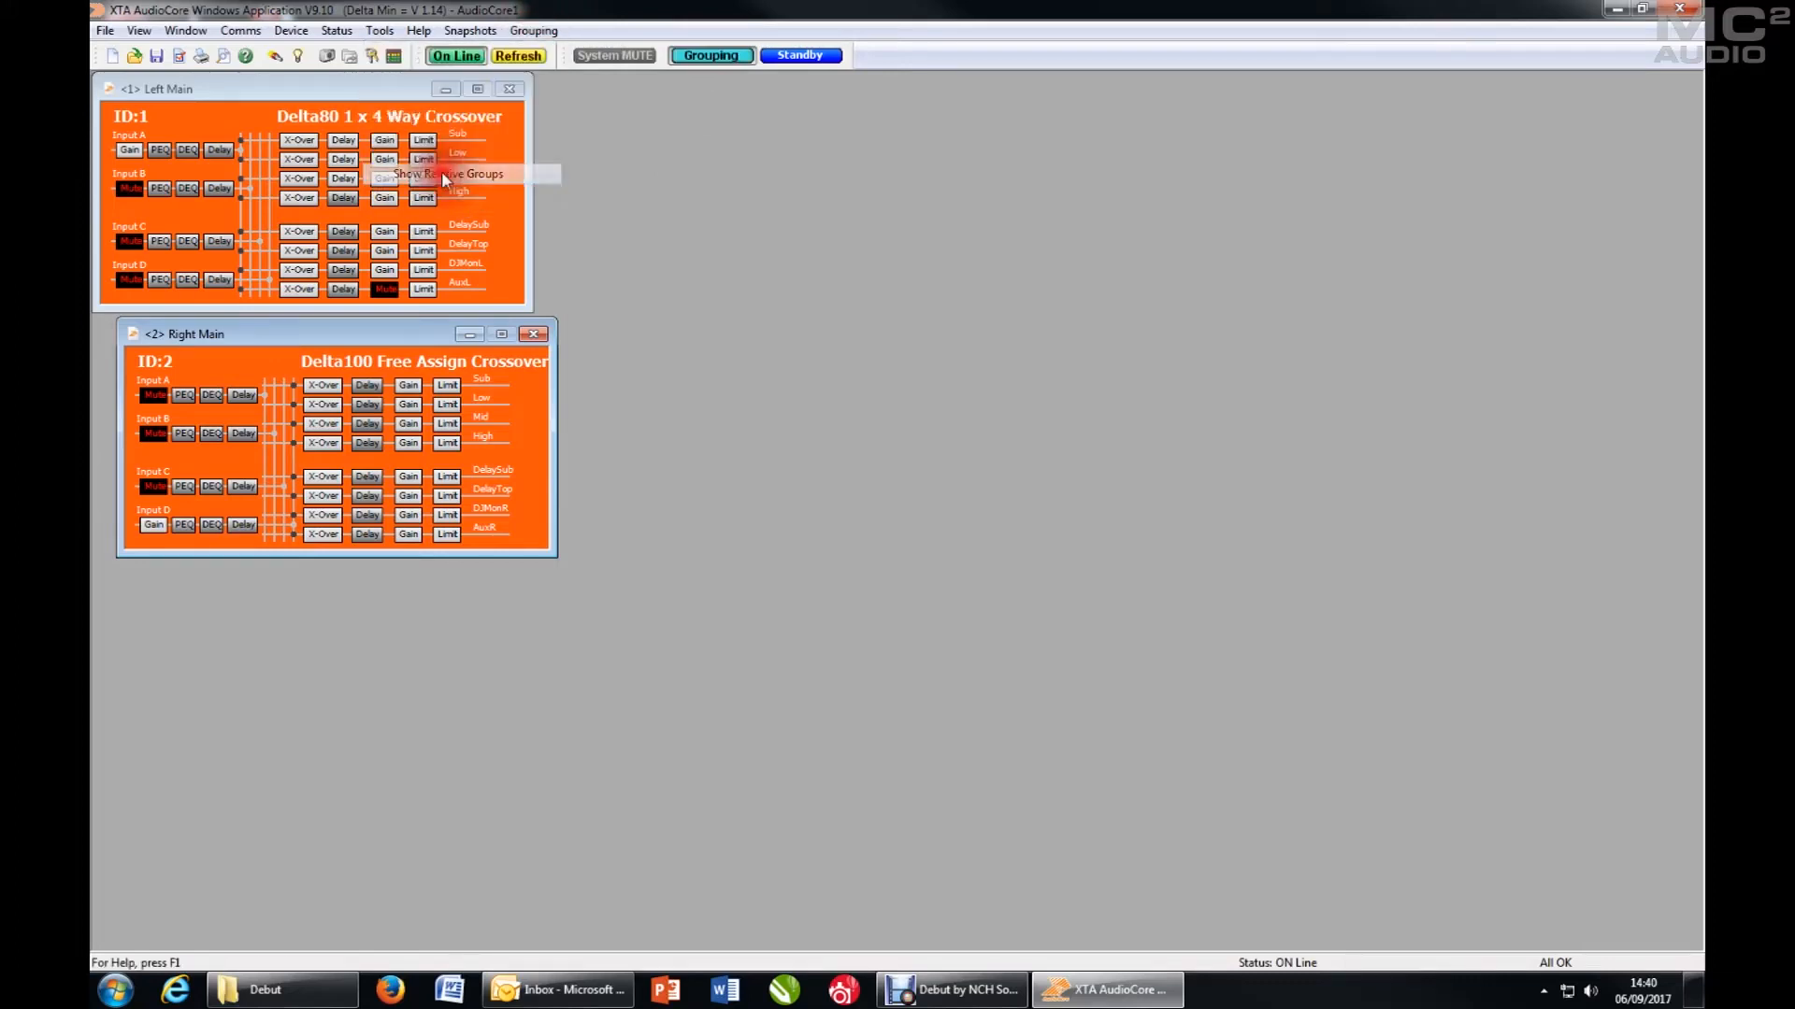
left_click(535, 31)
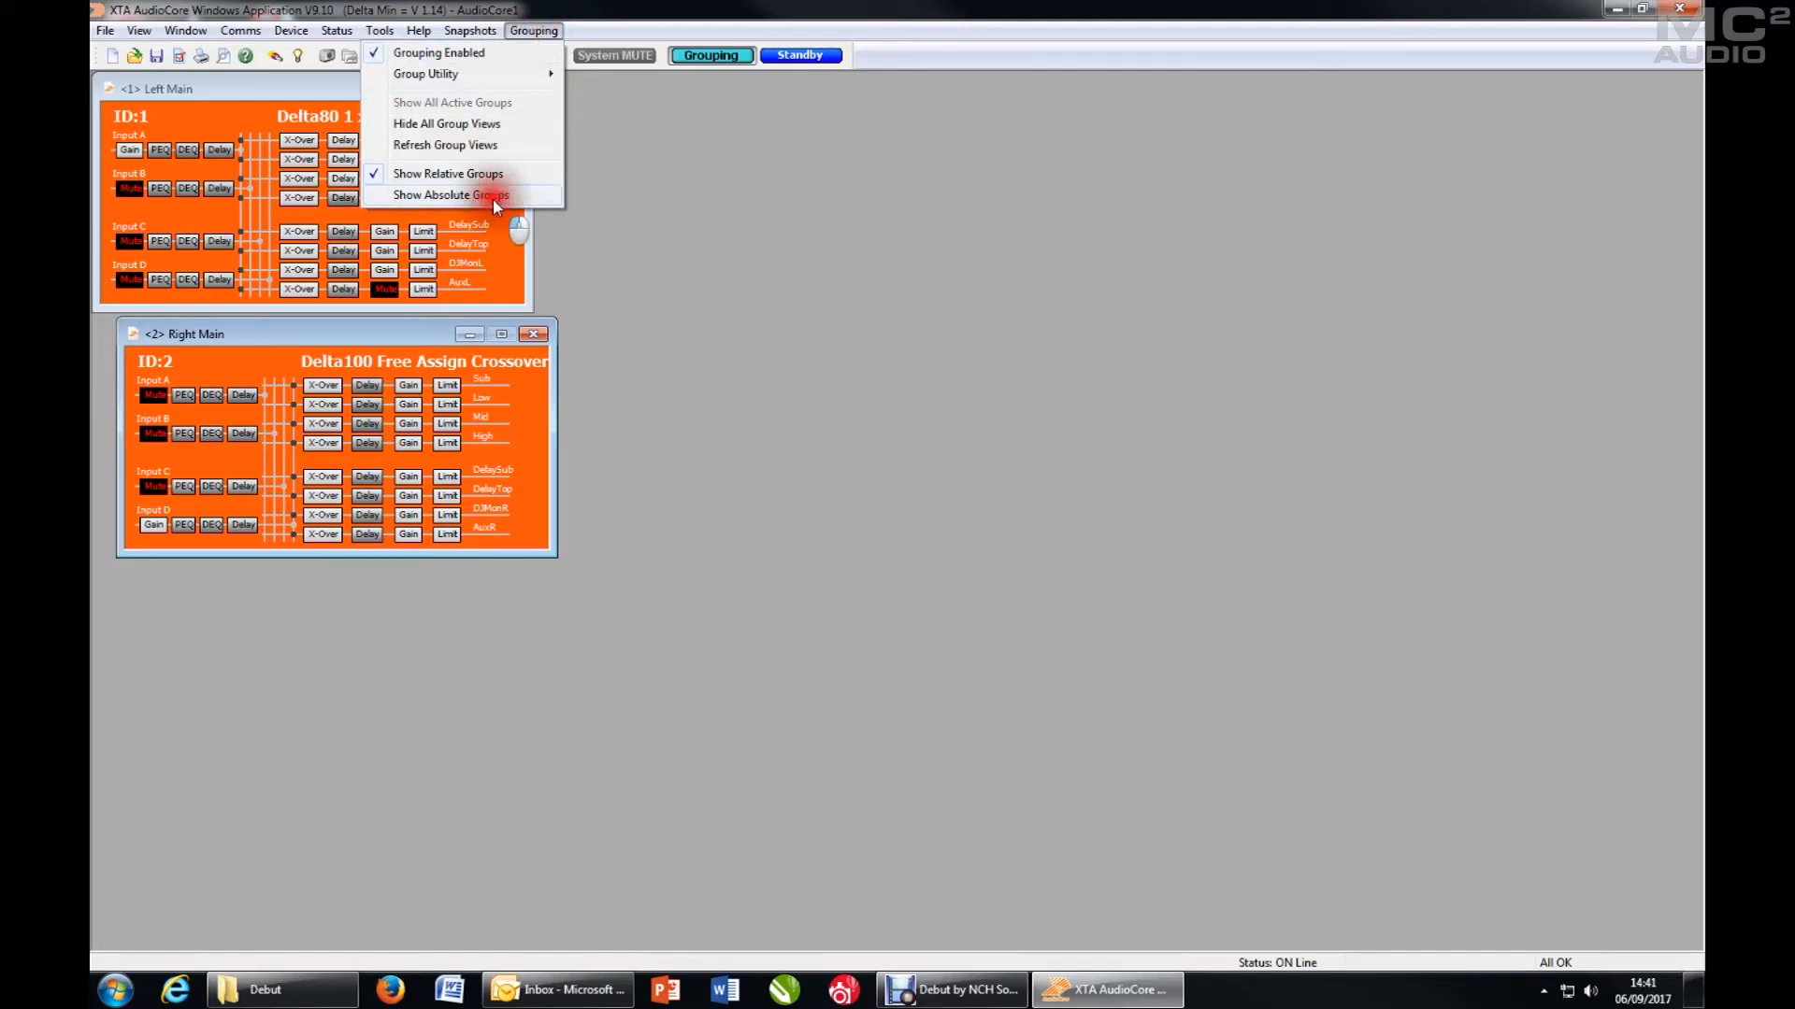
left_click(492, 197)
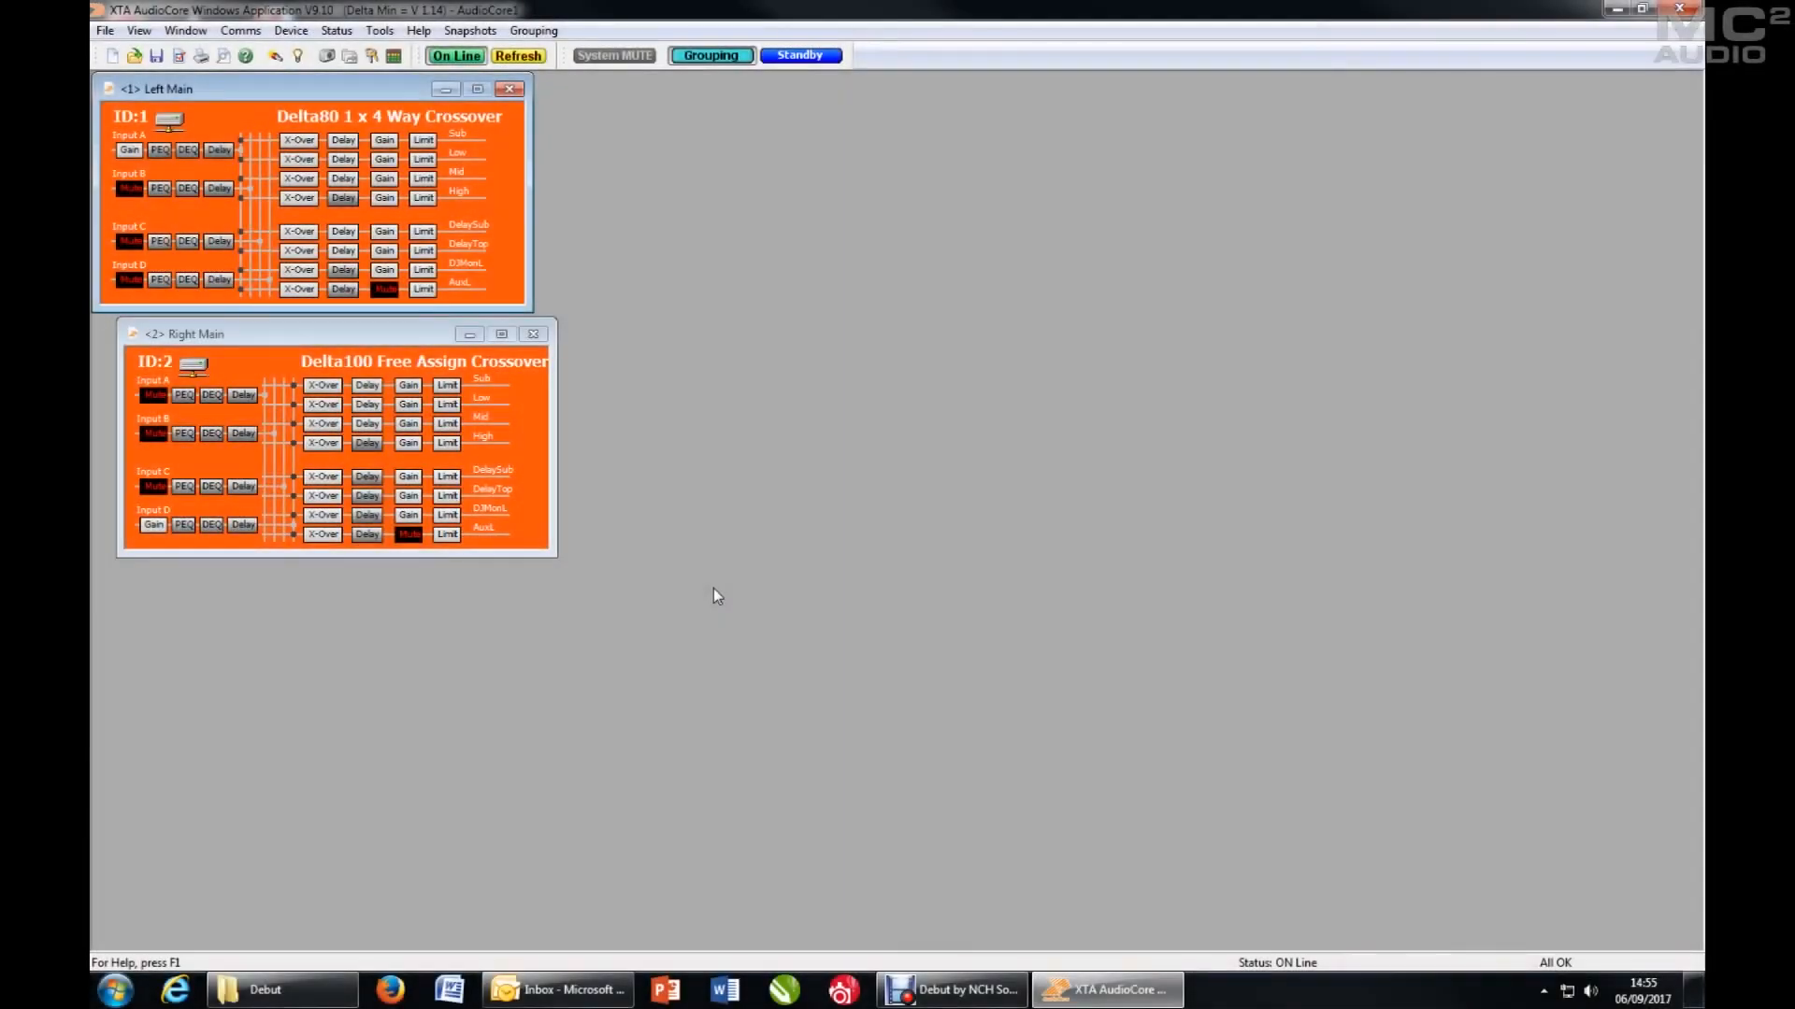
left_click(533, 31)
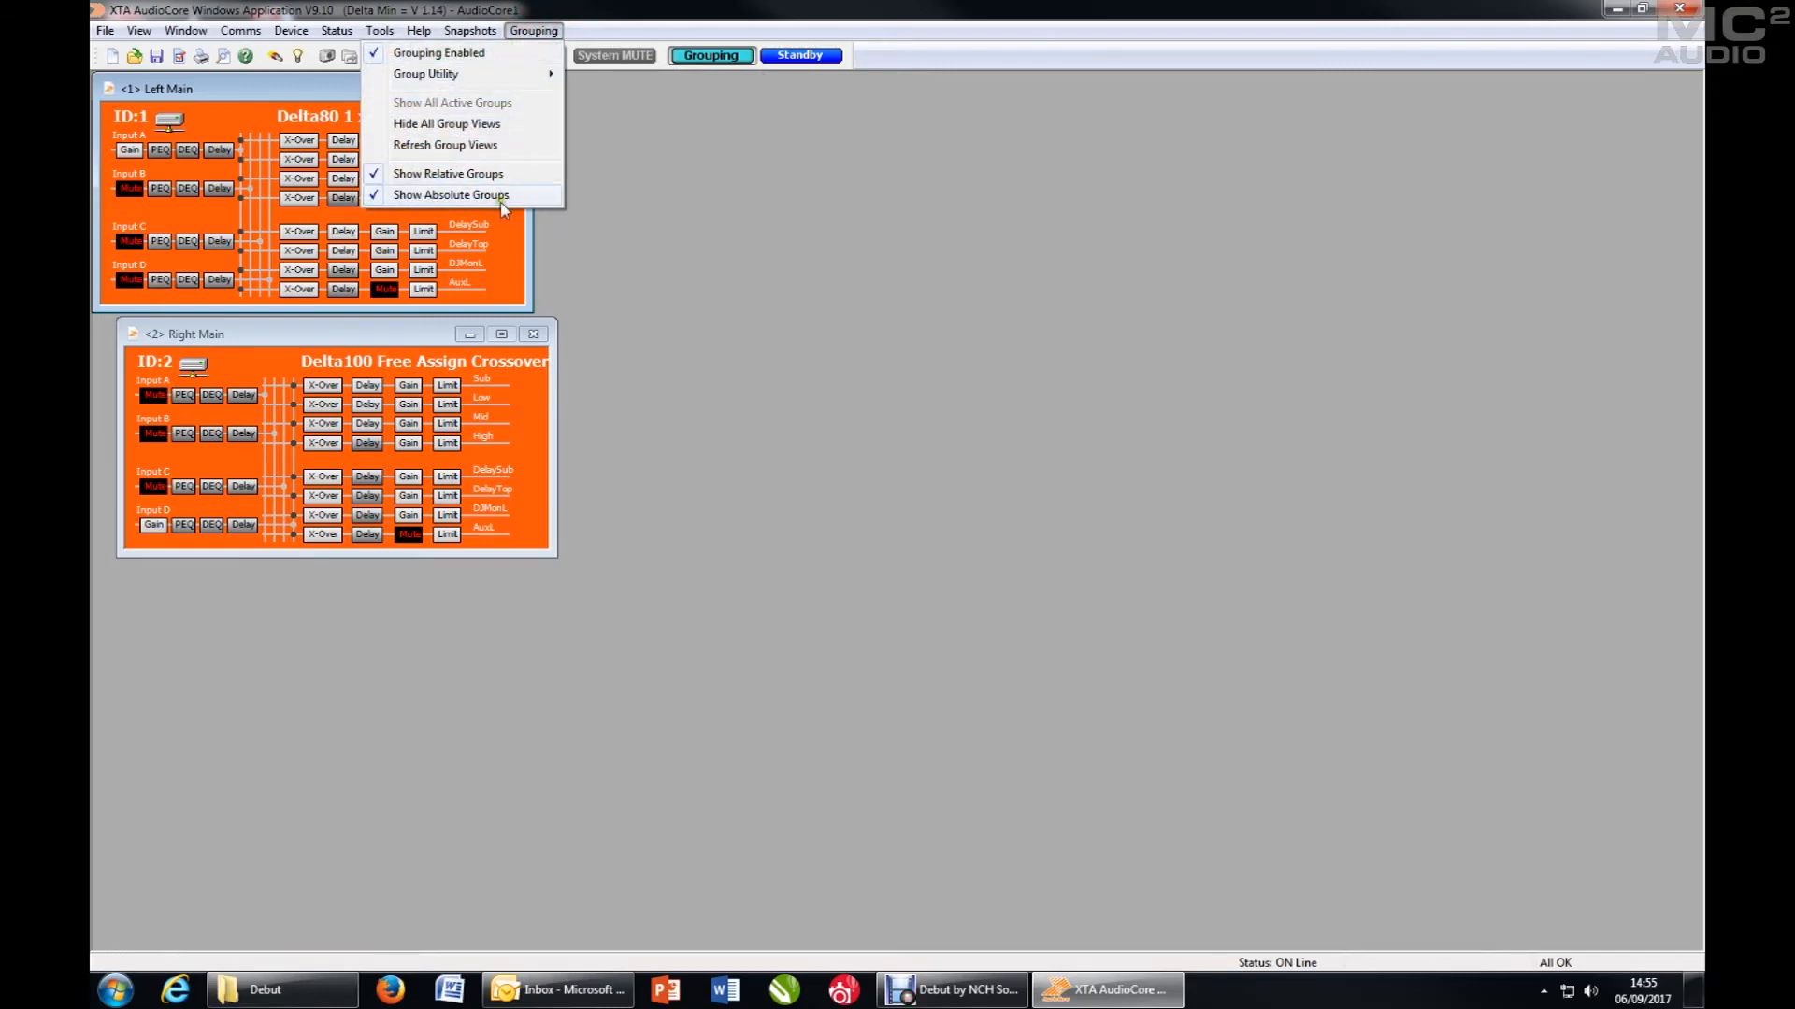
left_click(536, 34)
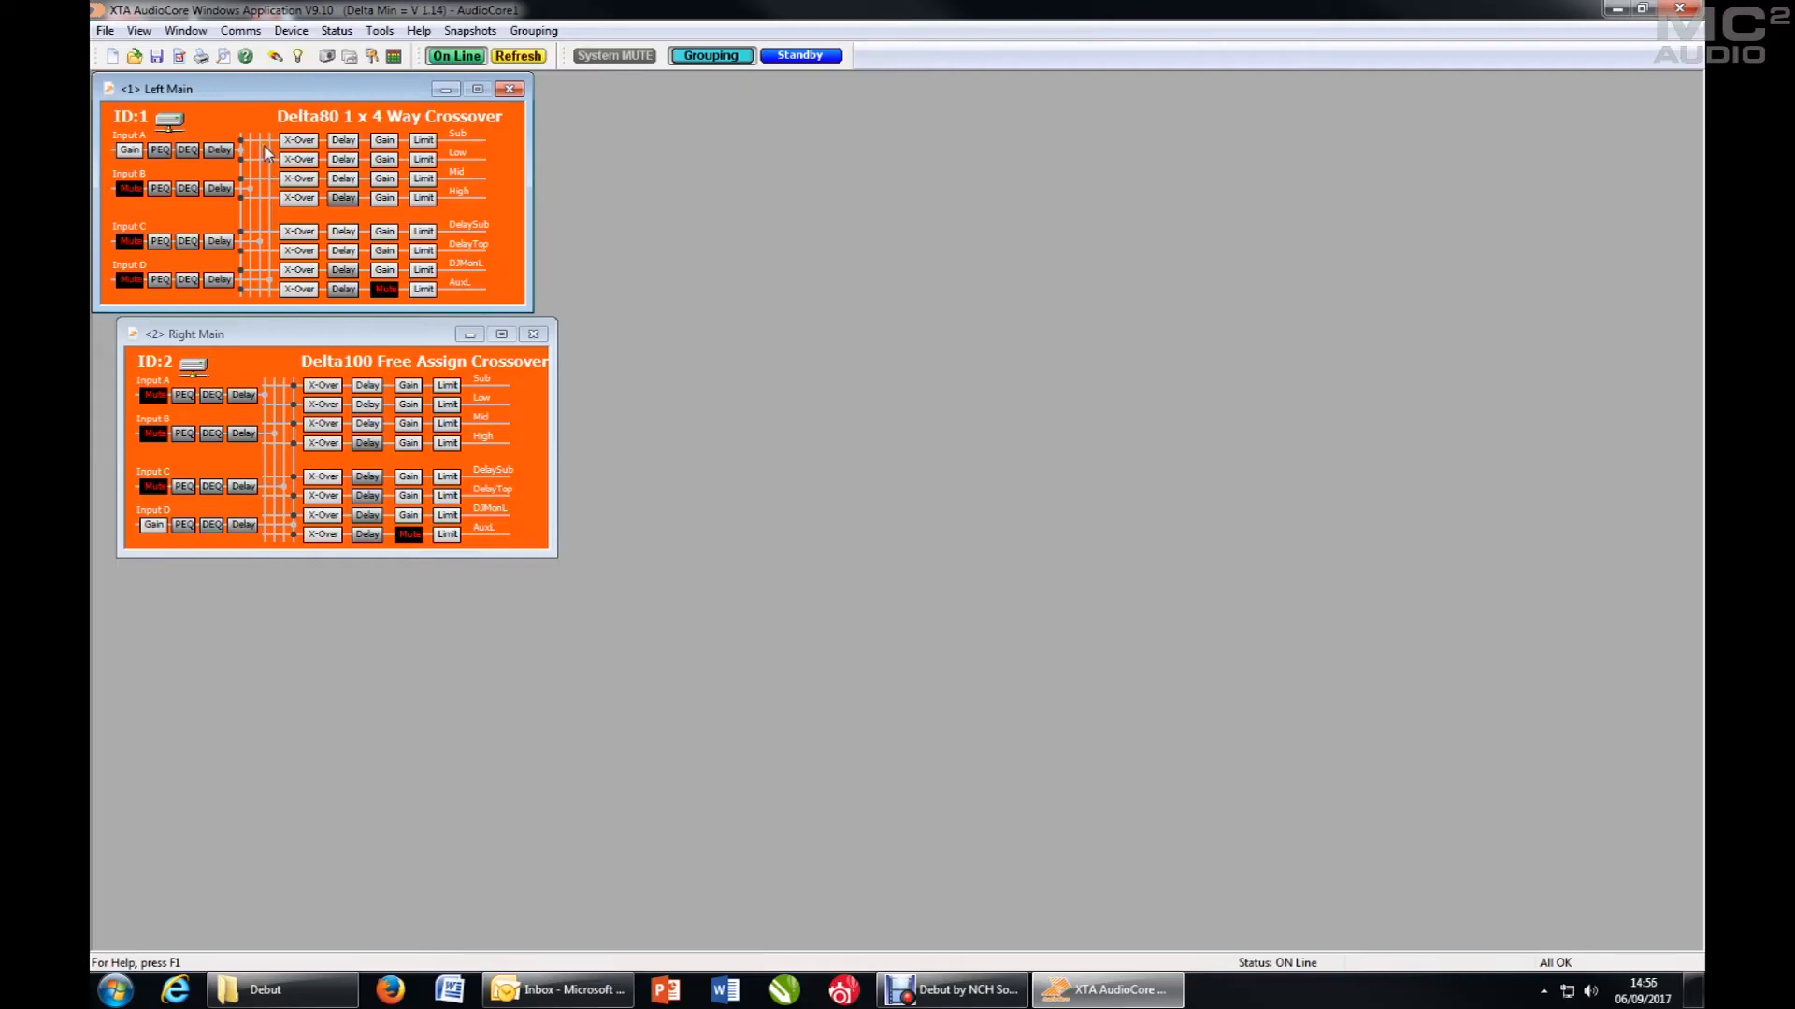
- Open the Left Main Sub output's crossover settings and look through the Amp 2, Input A and Input B pages before returning to Amp 1
mouse_move(298, 142)
left_click(299, 142)
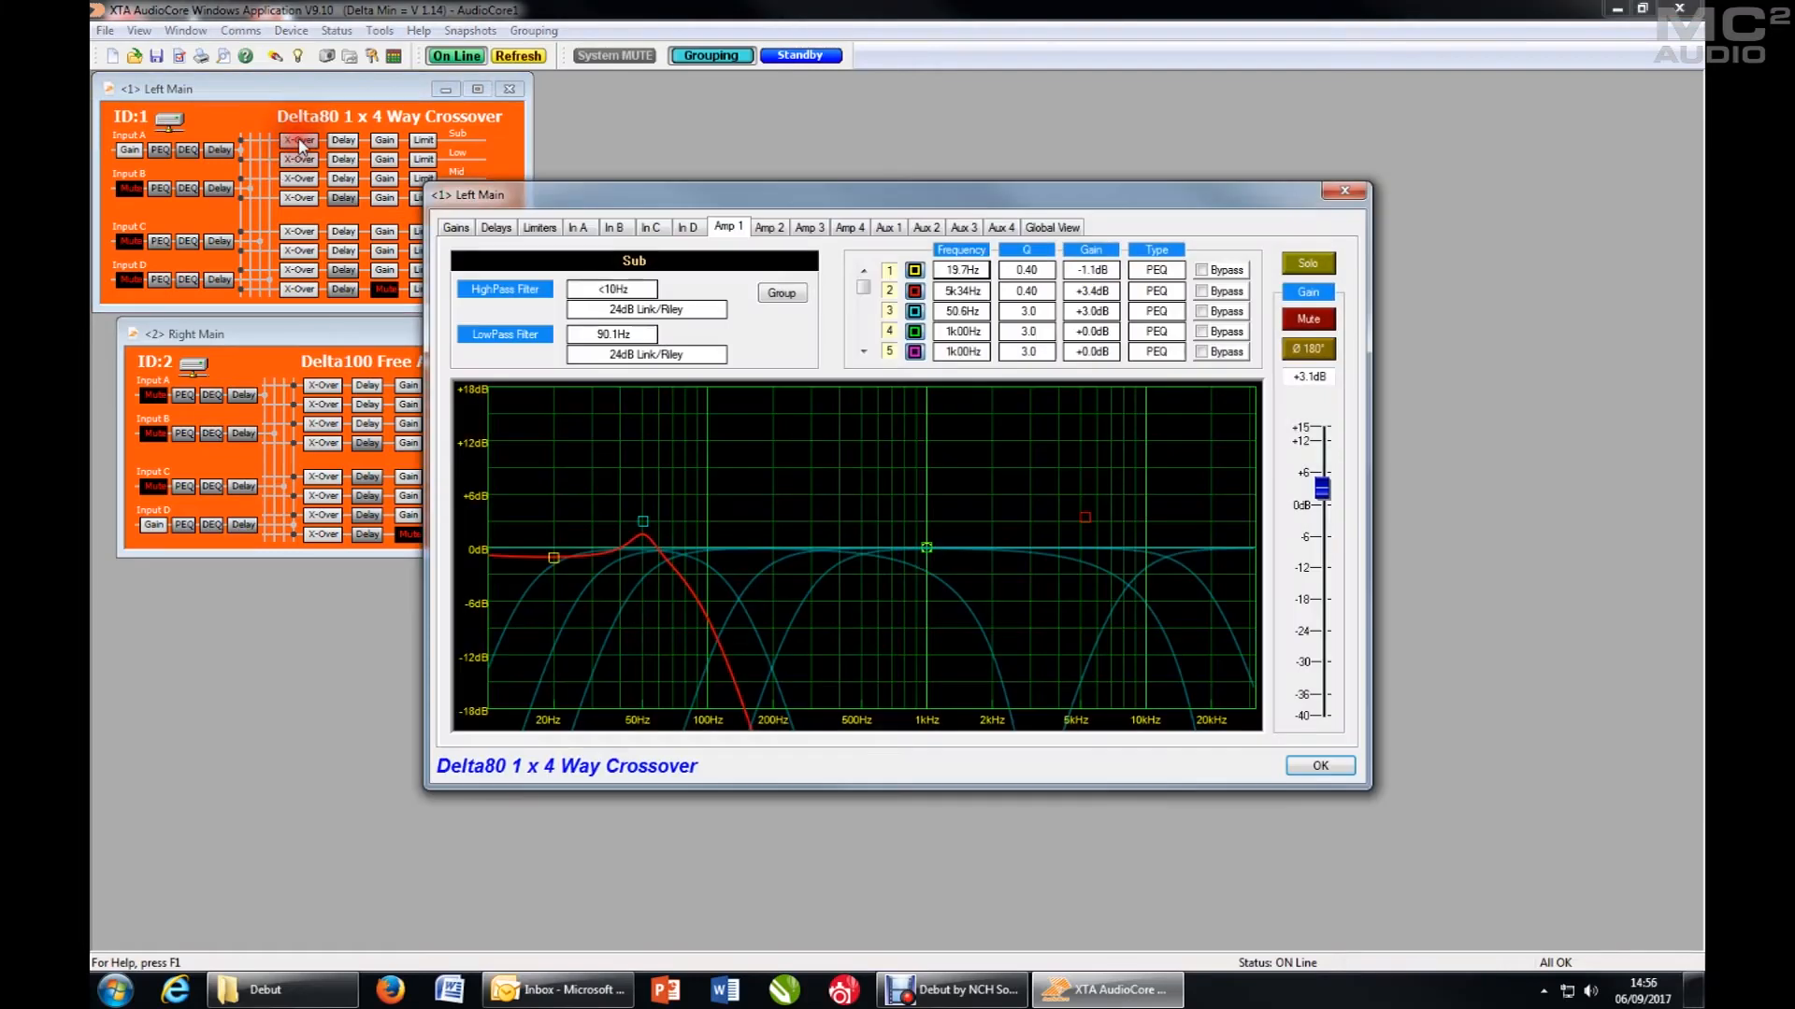
left_click(771, 227)
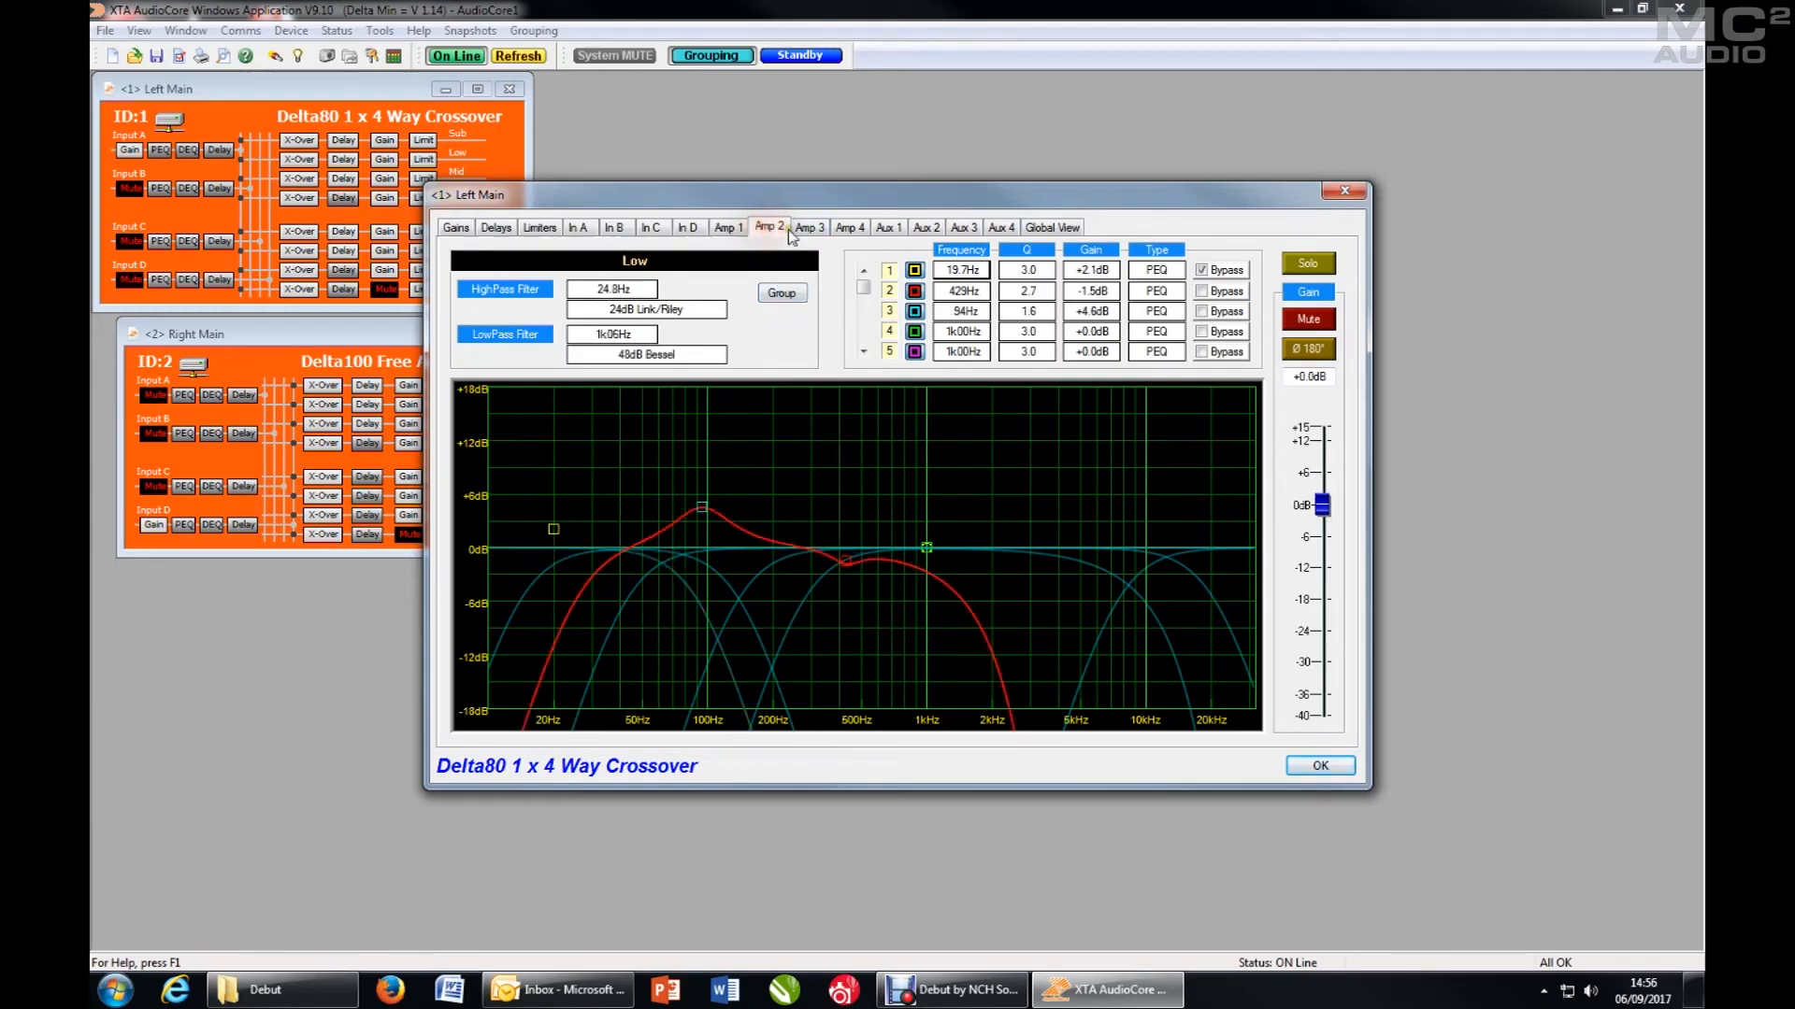
left_click(577, 229)
left_click(615, 230)
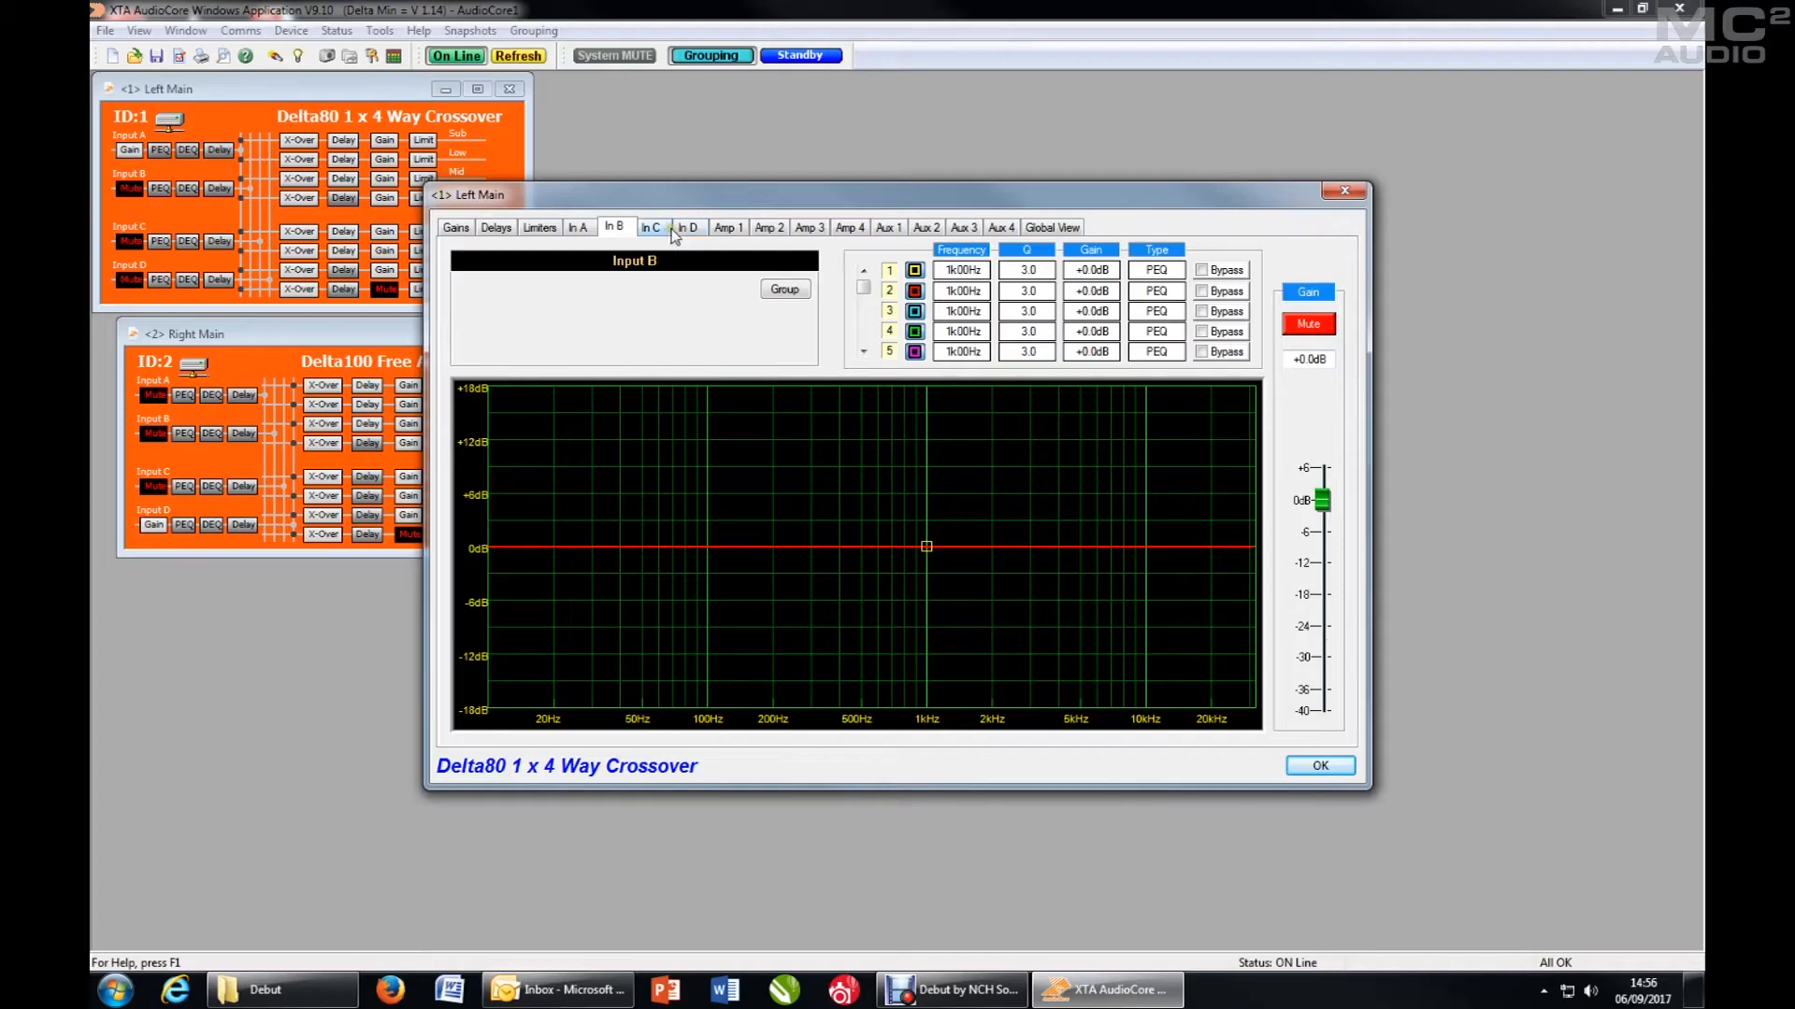
left_click(729, 230)
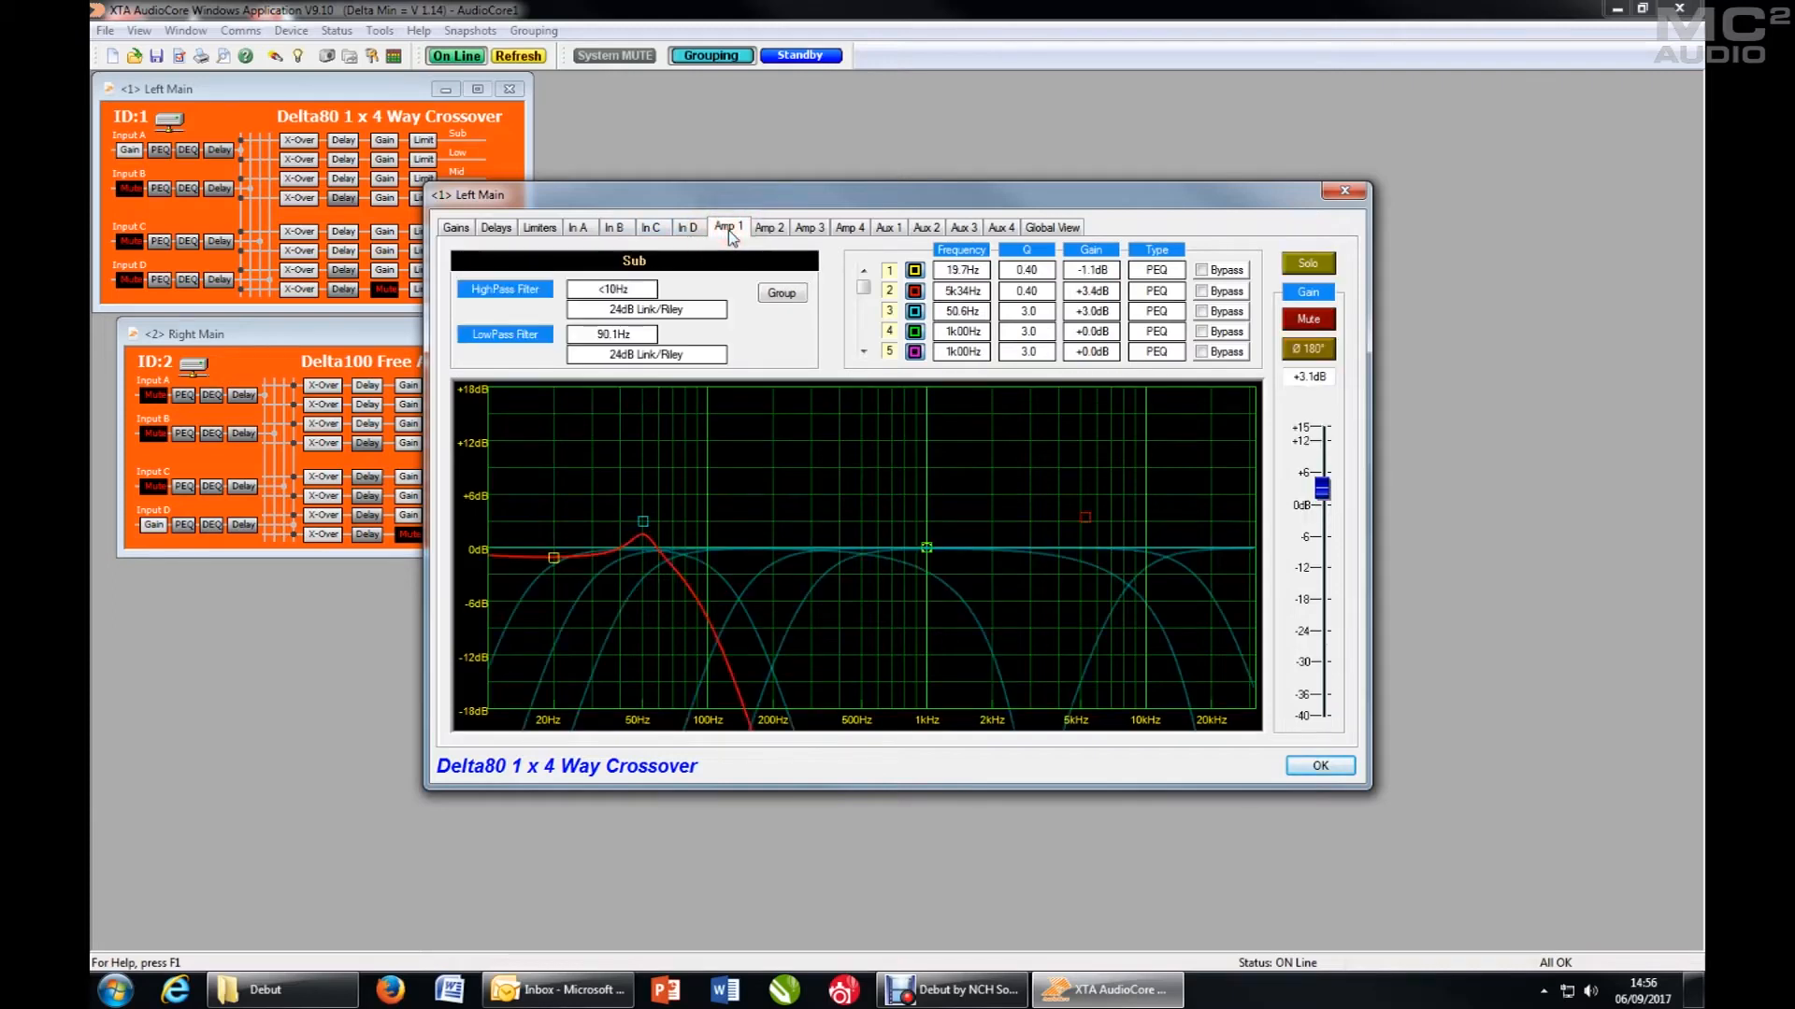
- Assign the Left Main Sub output to relative group 01, leaving its absolute group unassigned, and close its settings
left_click_drag(765, 198, 928, 184)
left_click(954, 277)
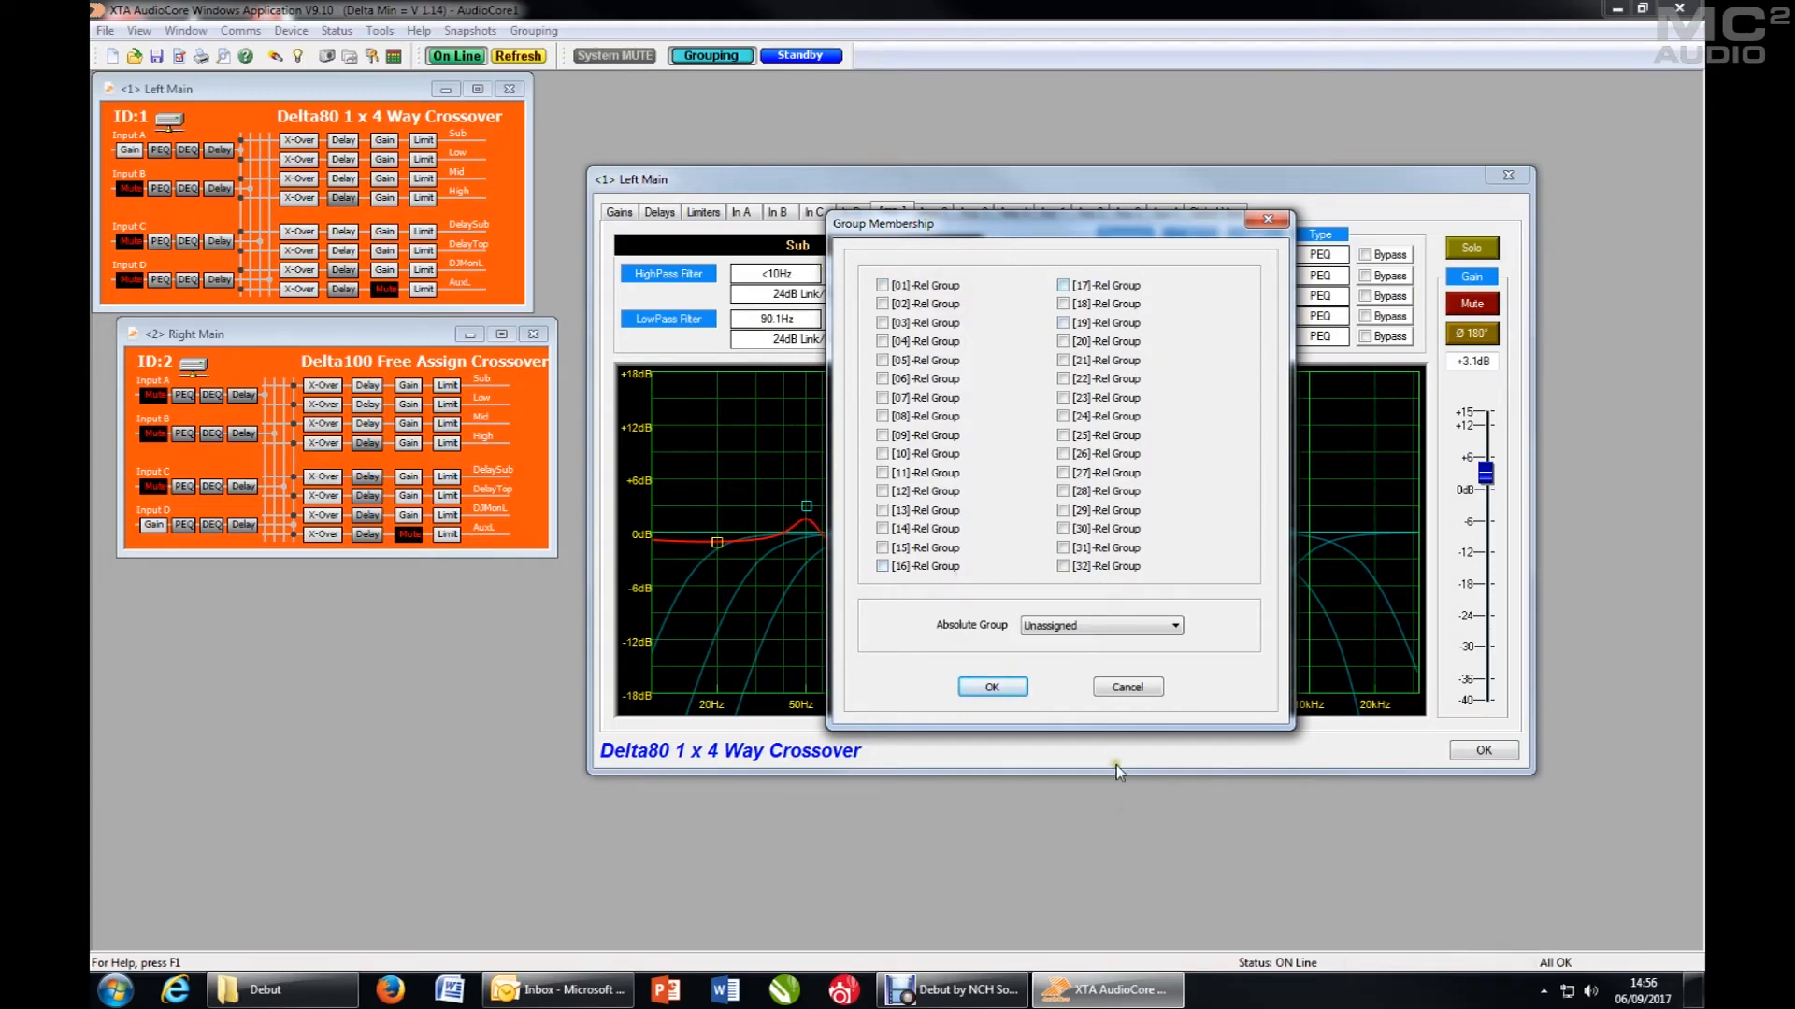
left_click(1097, 627)
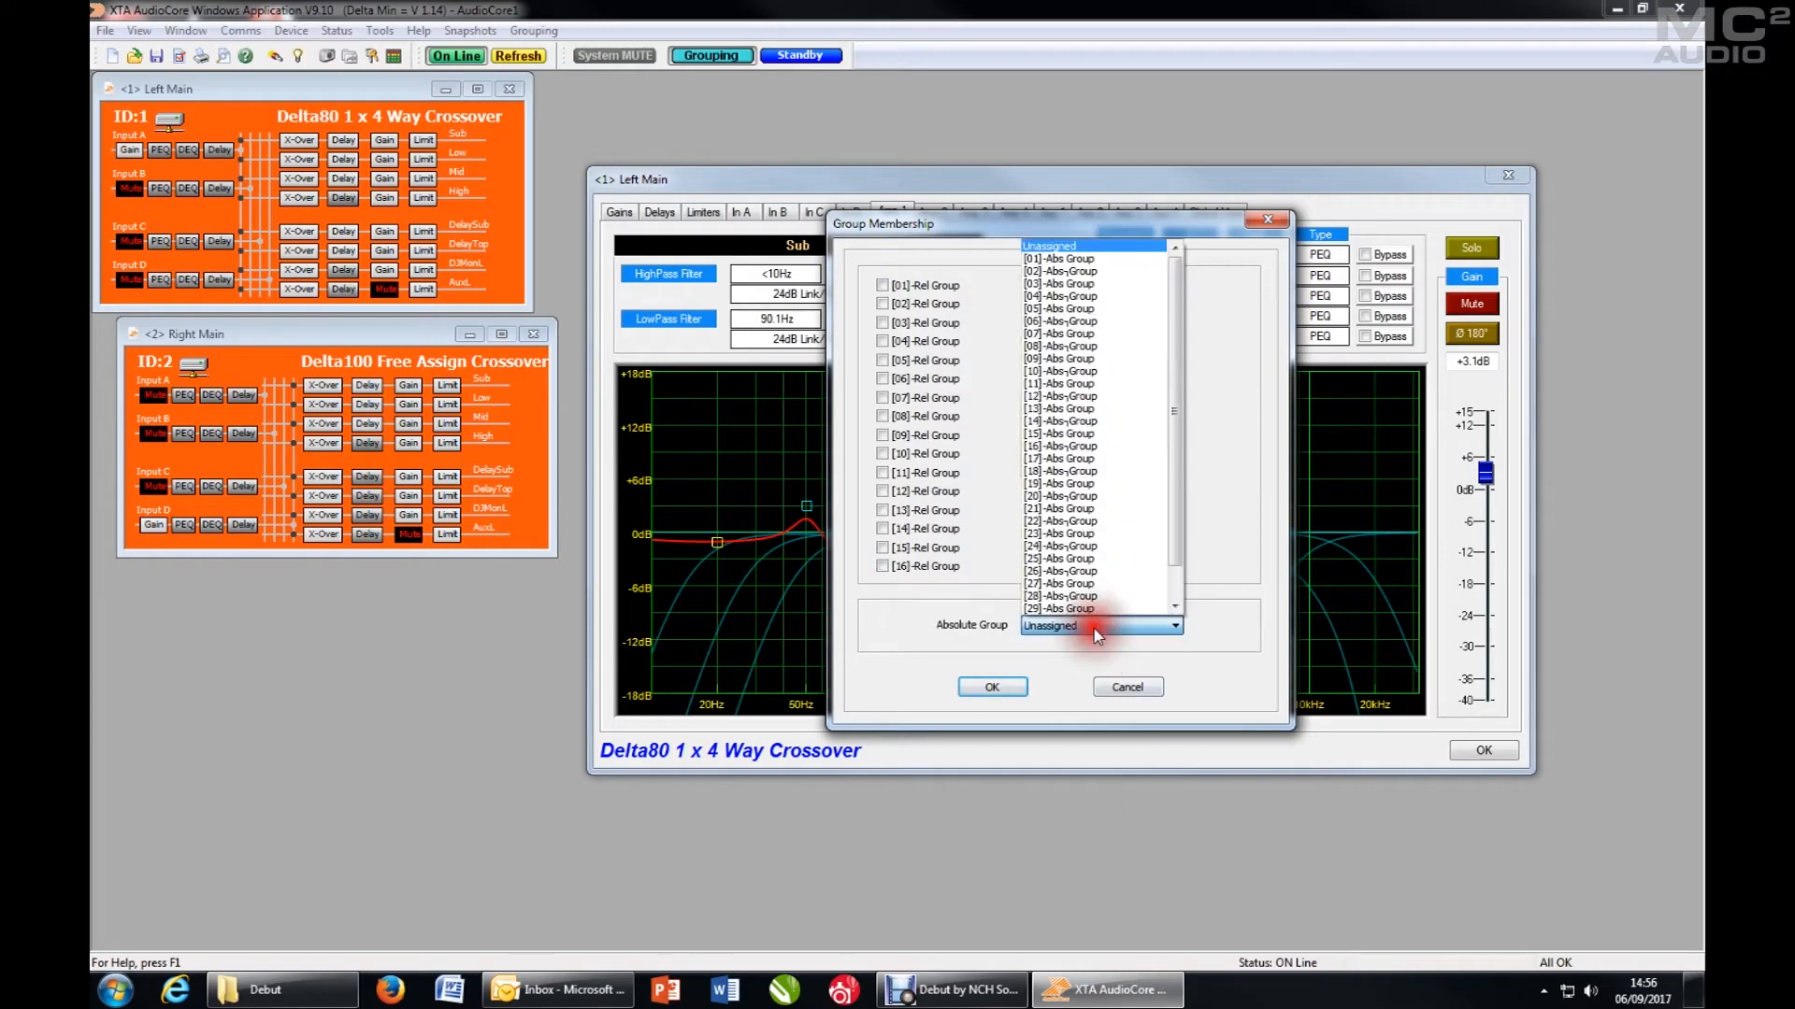
left_click(1097, 636)
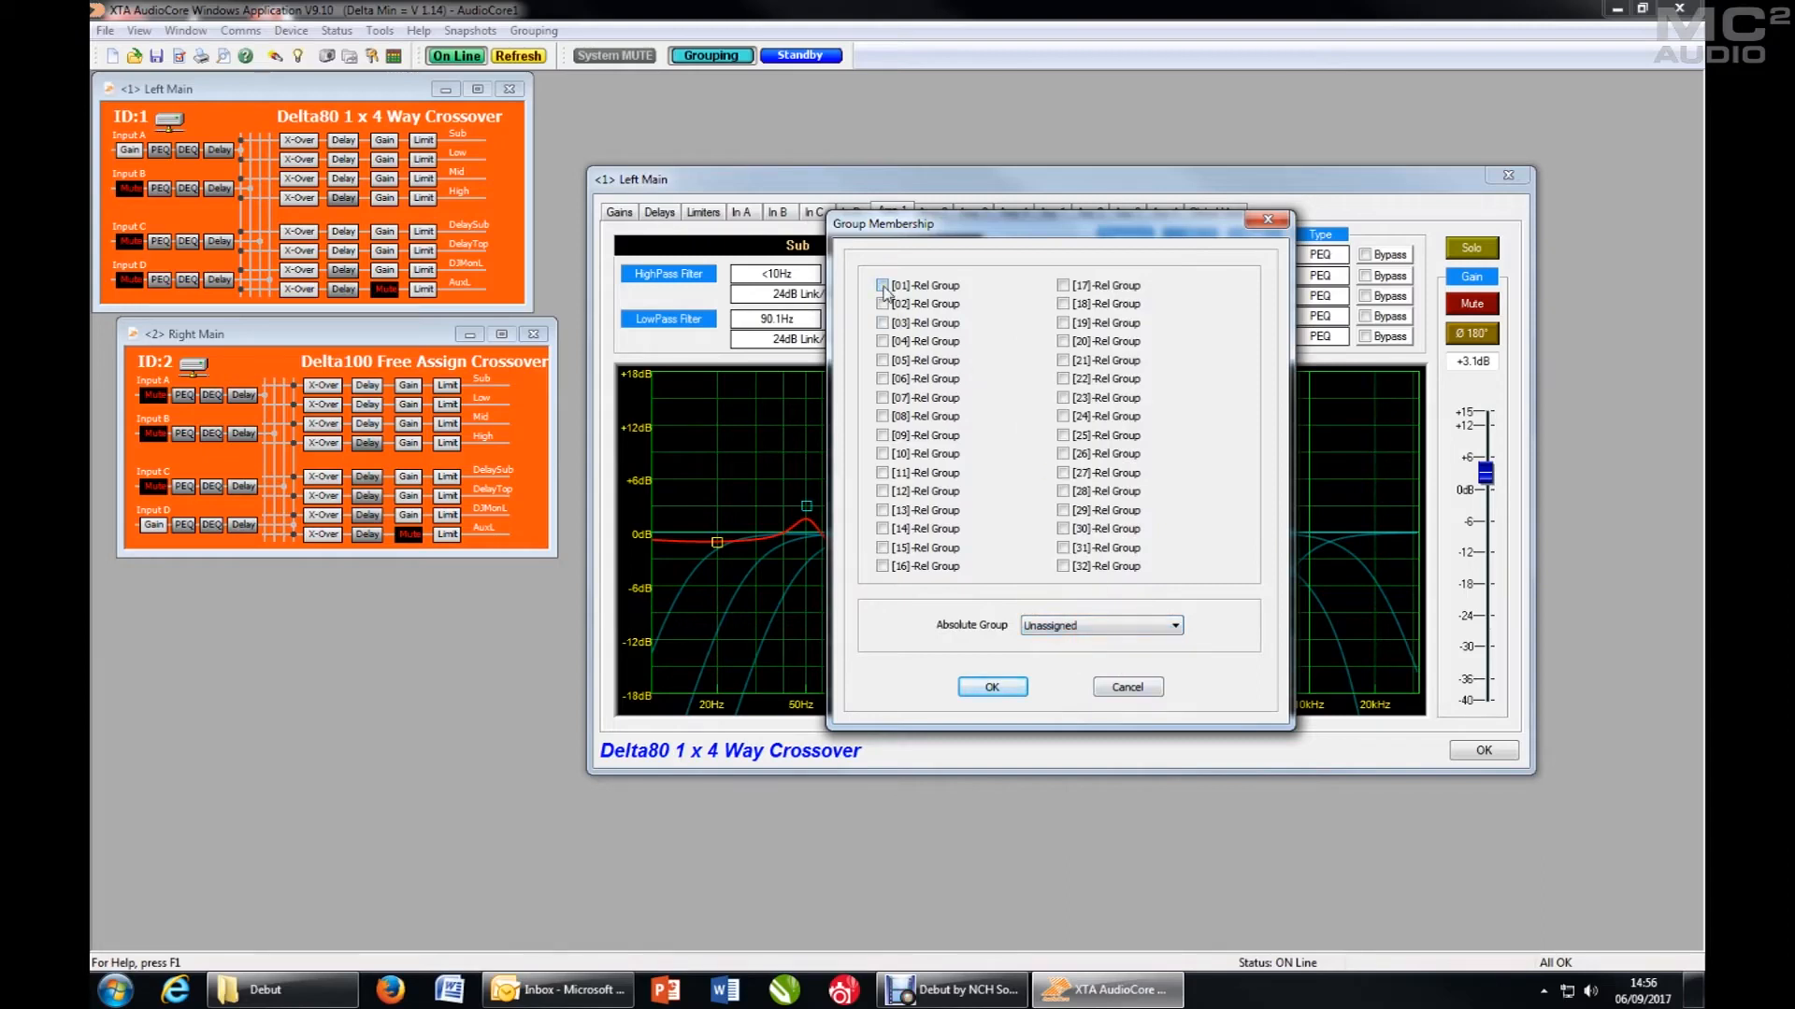
left_click(883, 286)
left_click(1004, 690)
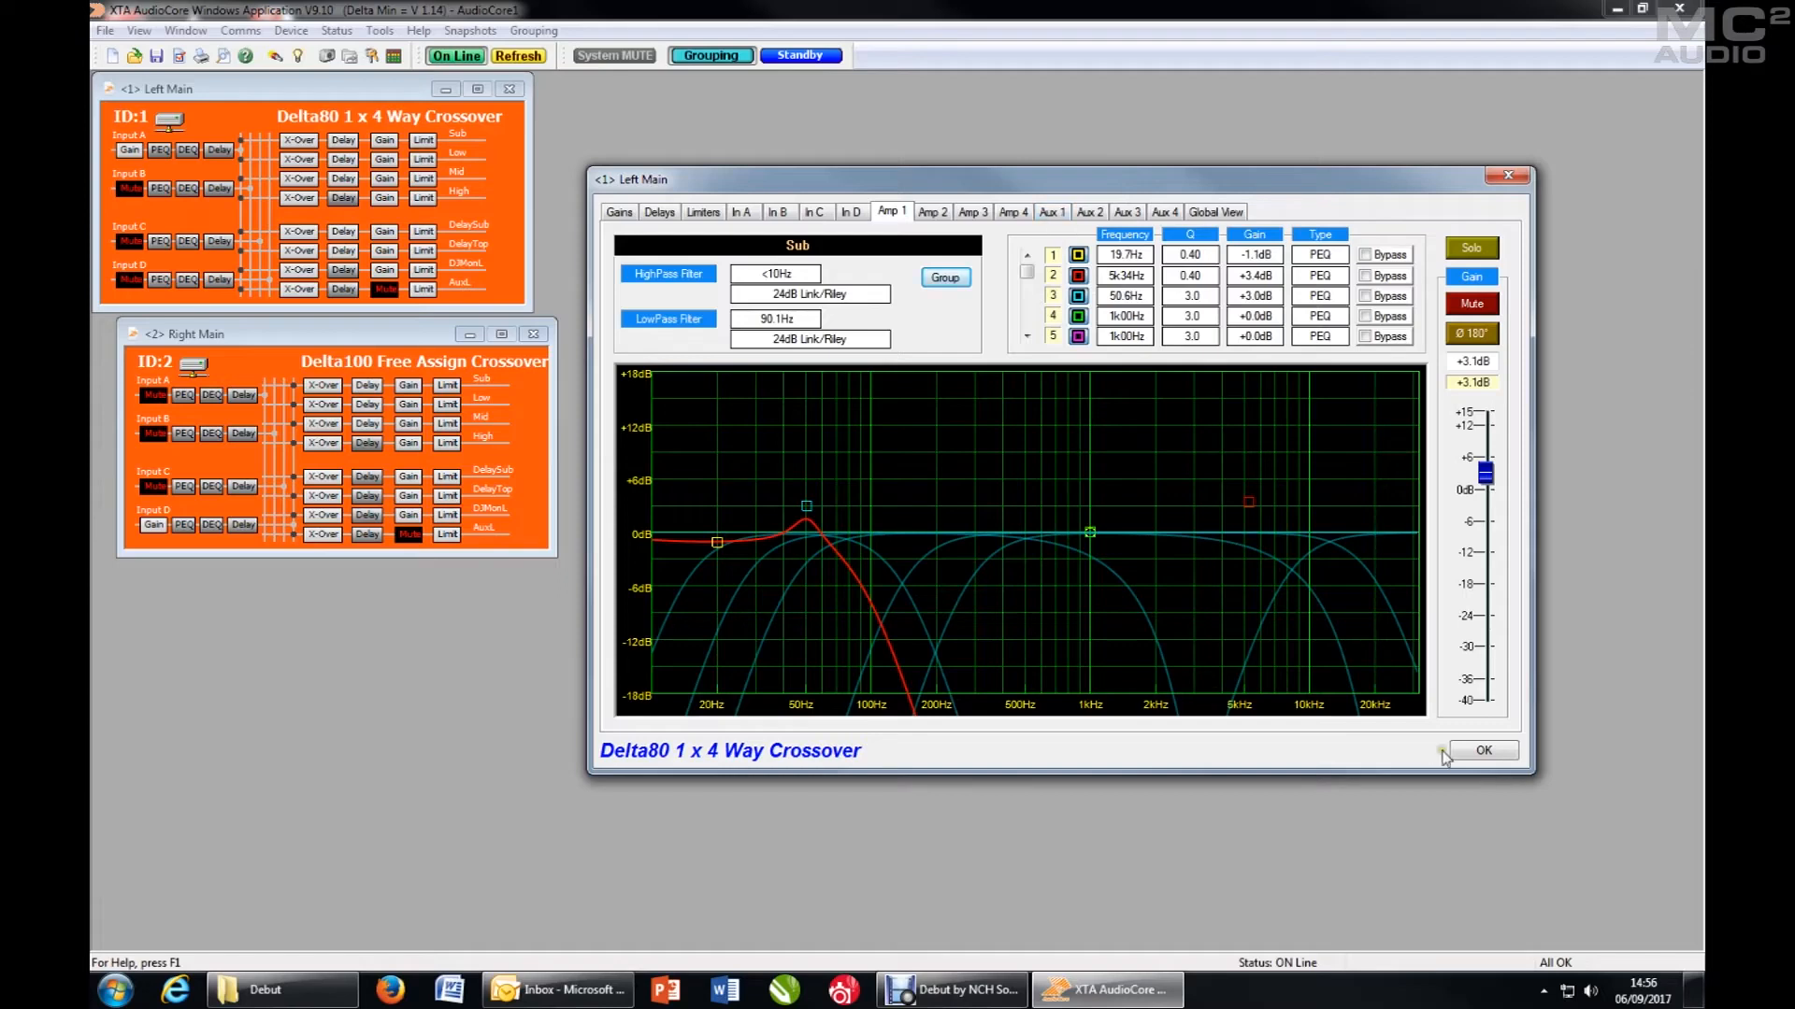
left_click(1486, 750)
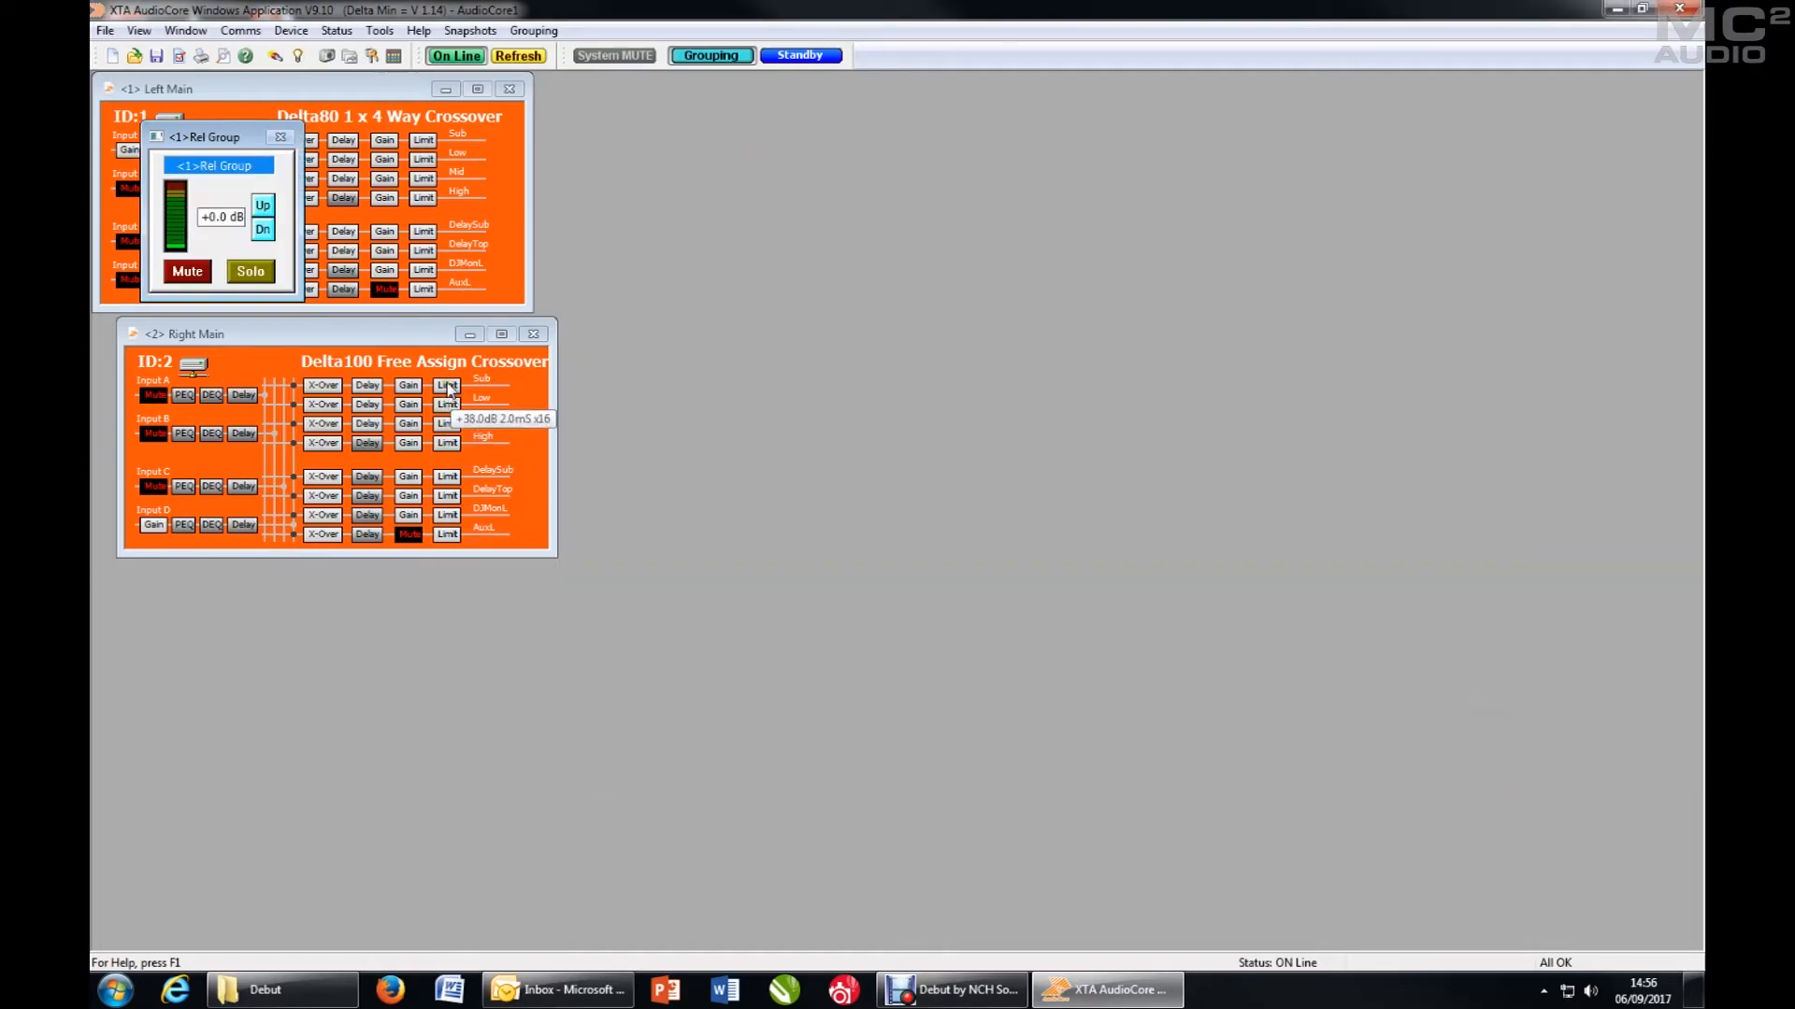
- Assign the Right Main Sub output to relative group 01 and close its settings
left_click(325, 389)
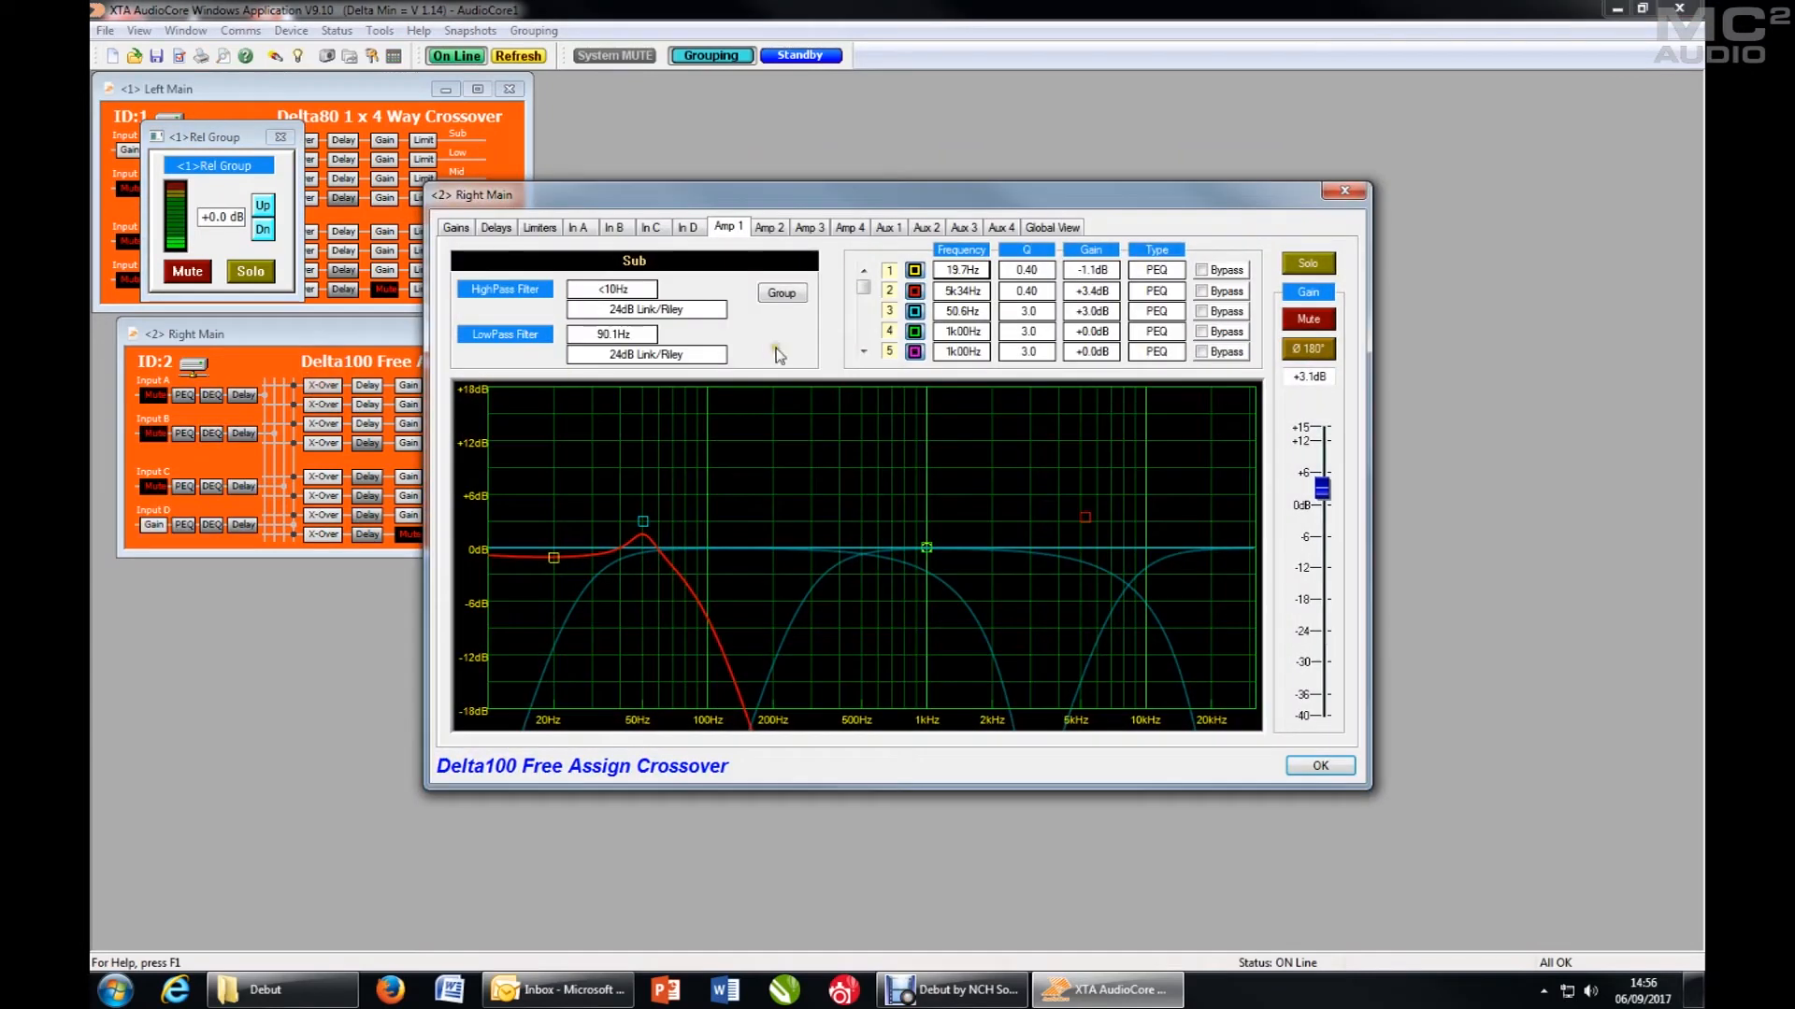
left_click(782, 293)
left_click(716, 300)
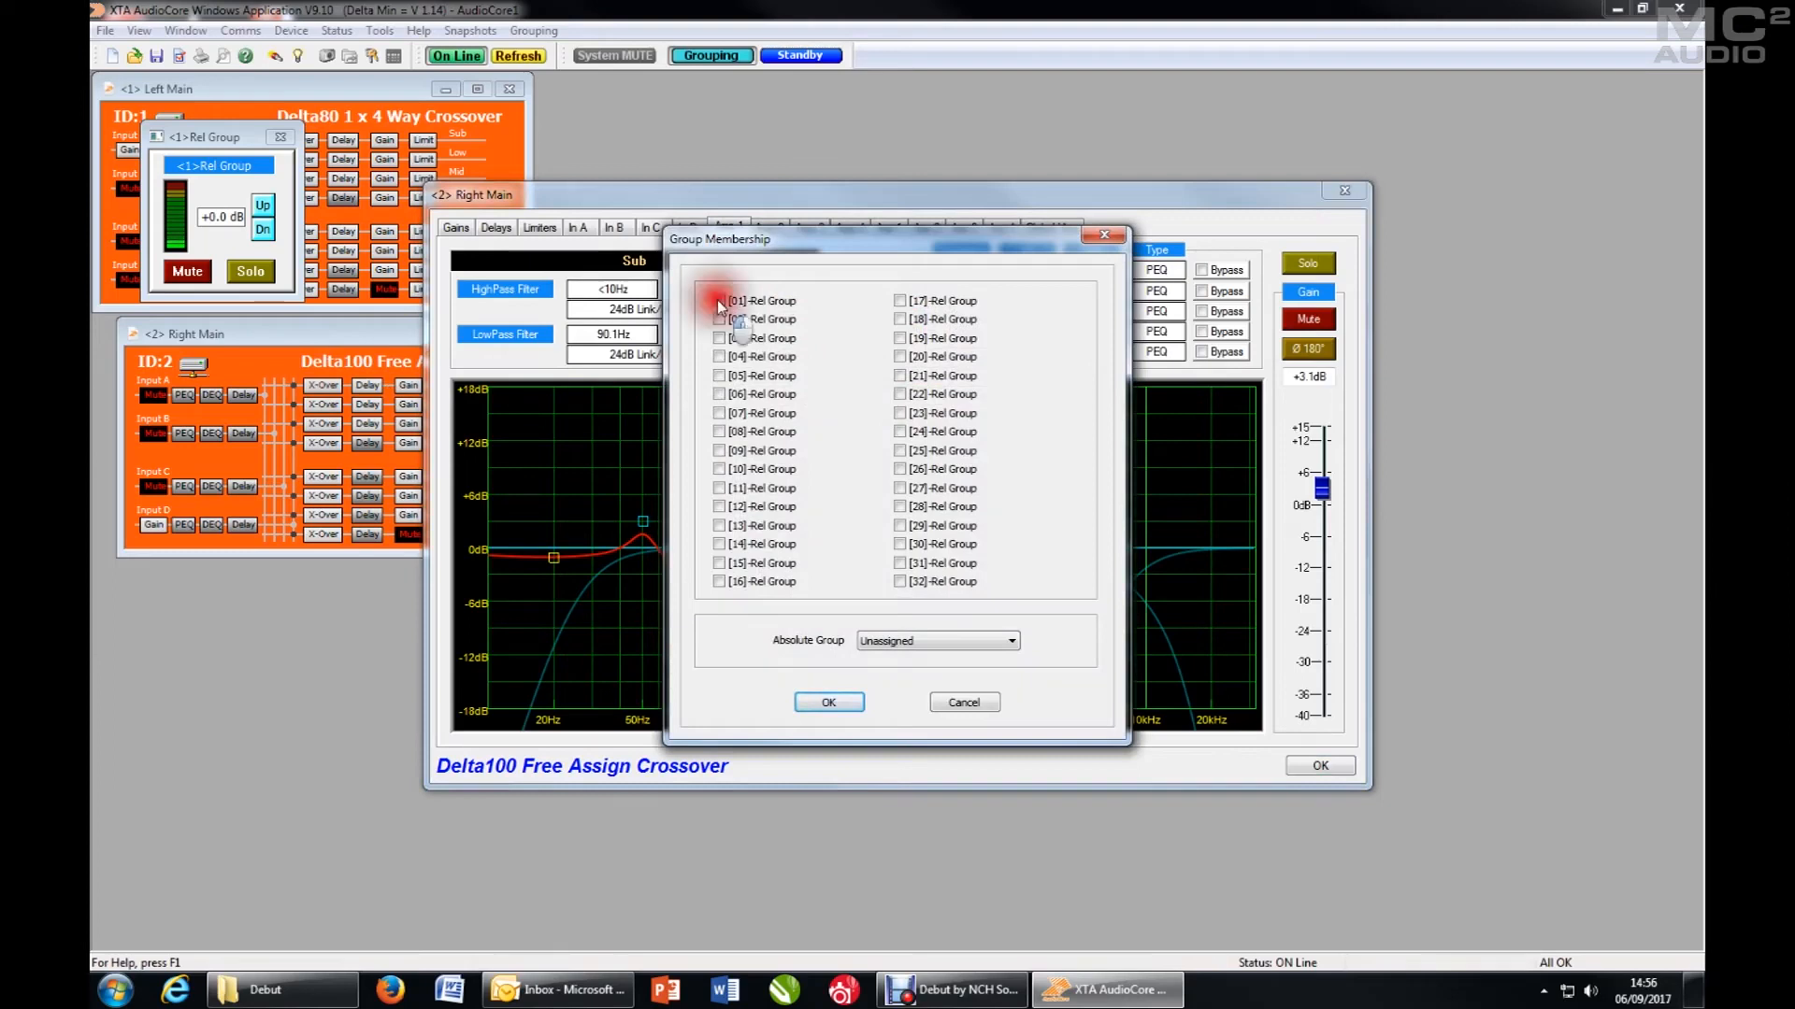
left_click(832, 705)
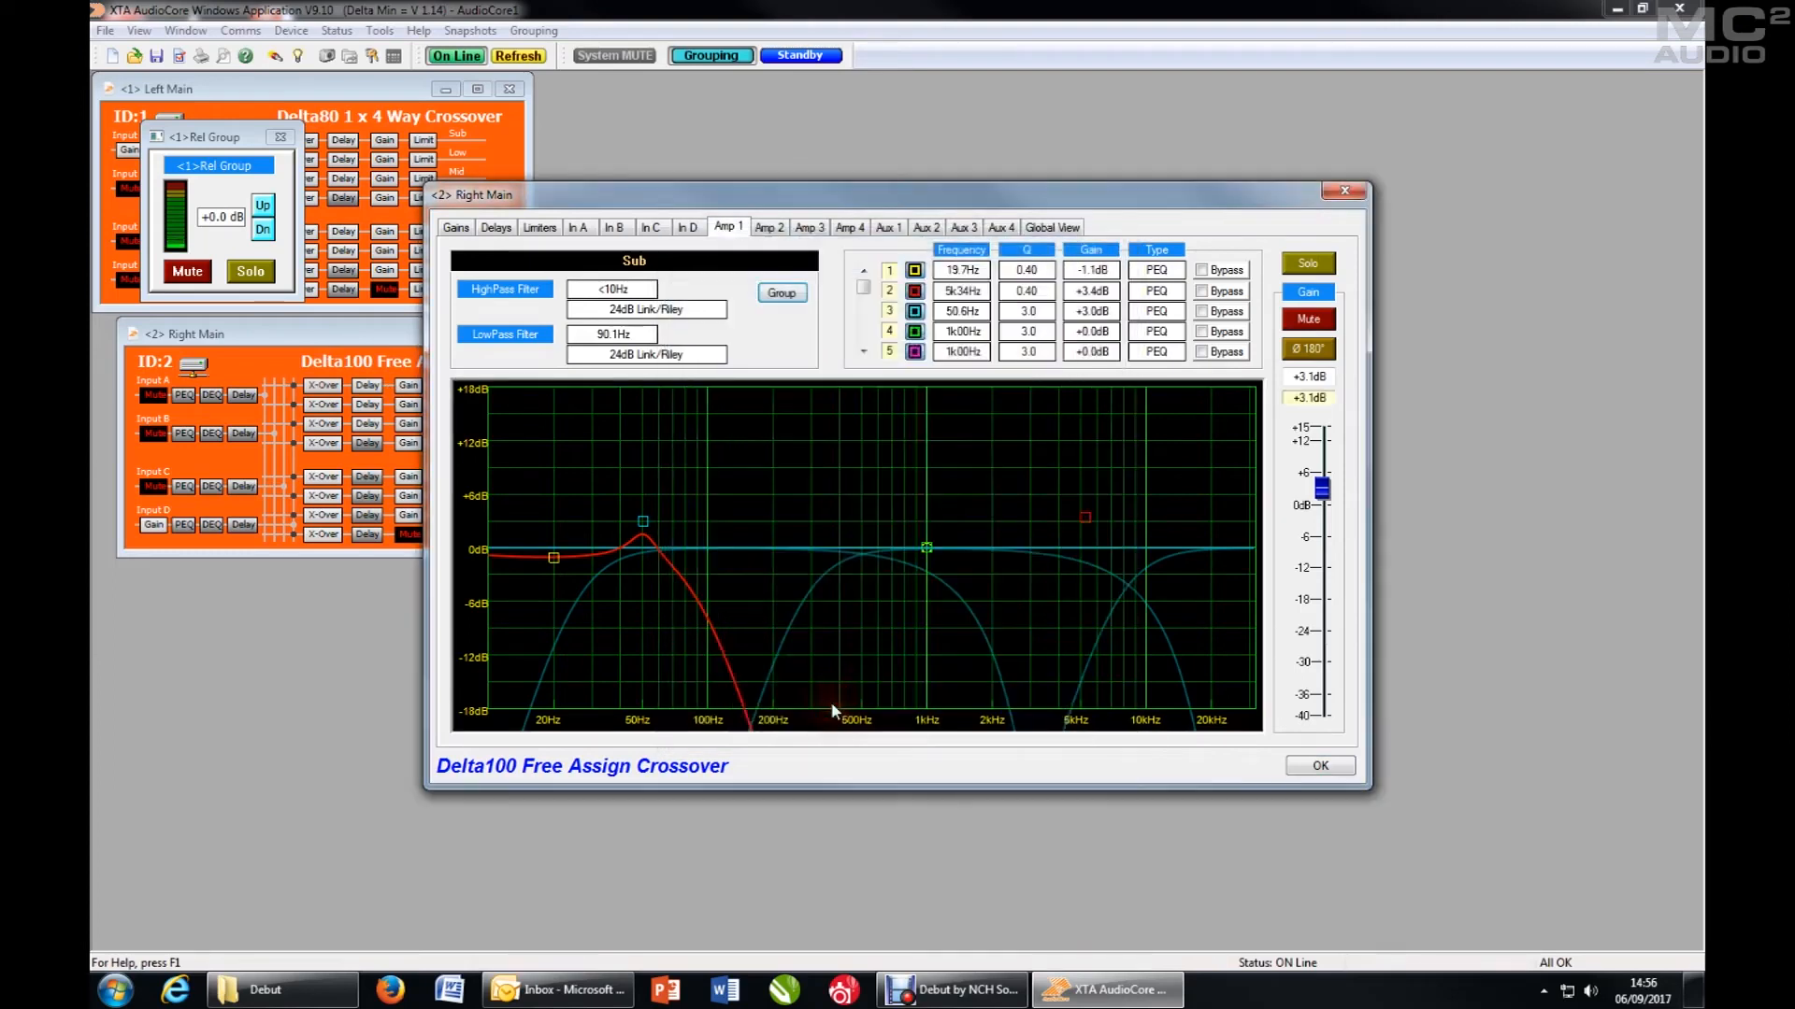
left_click(1320, 767)
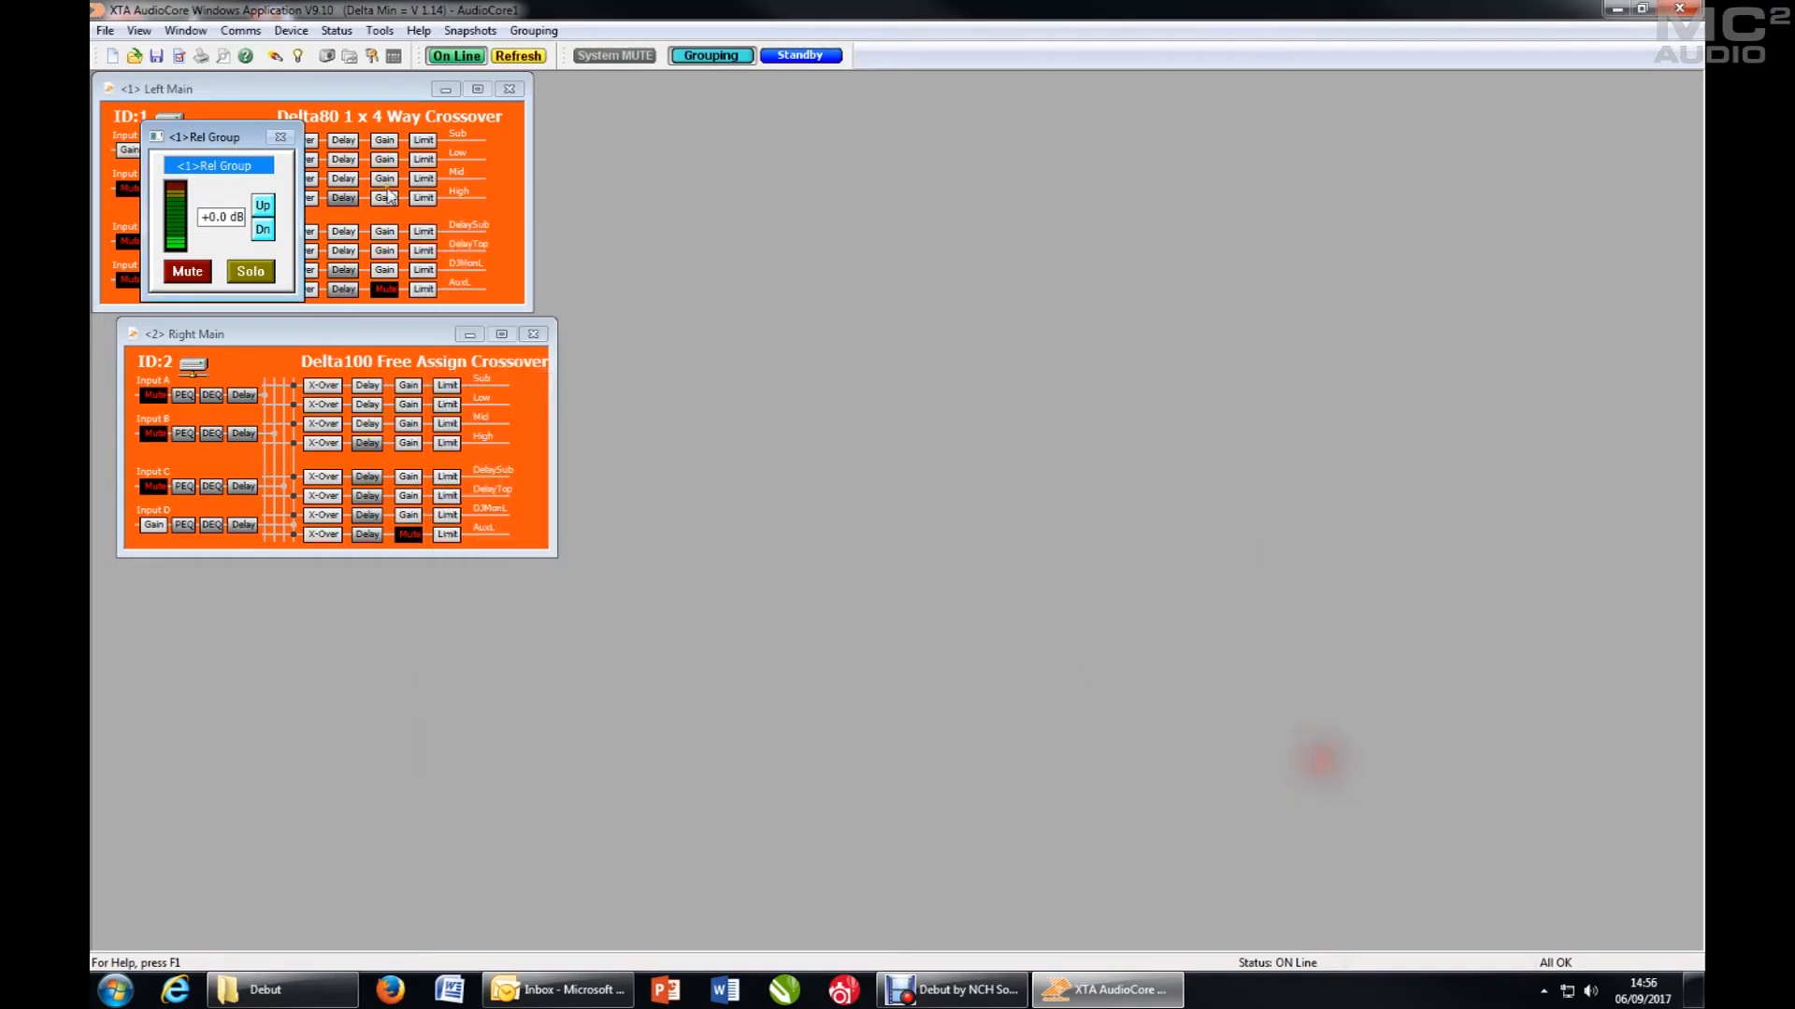
- Place the Rel Group 1 window below the Right Main unit and switch it to Large View
left_click_drag(208, 141, 197, 591)
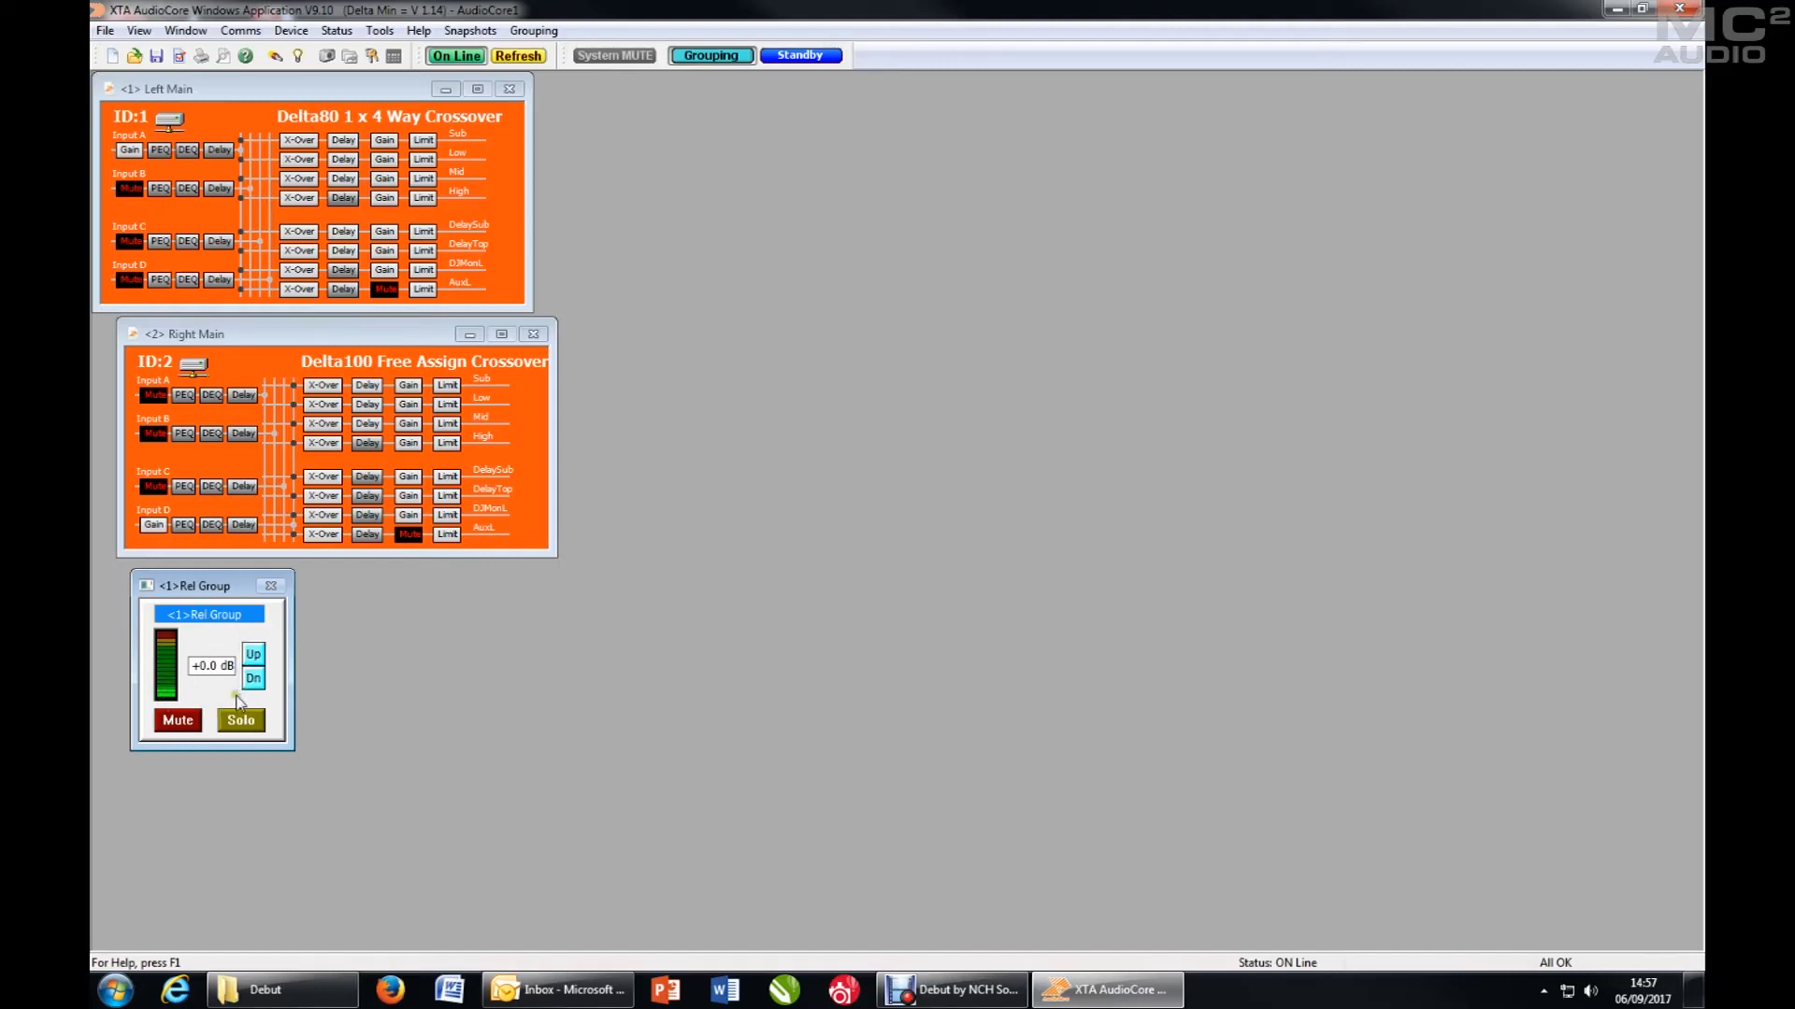
left_click(147, 587)
right_click(147, 587)
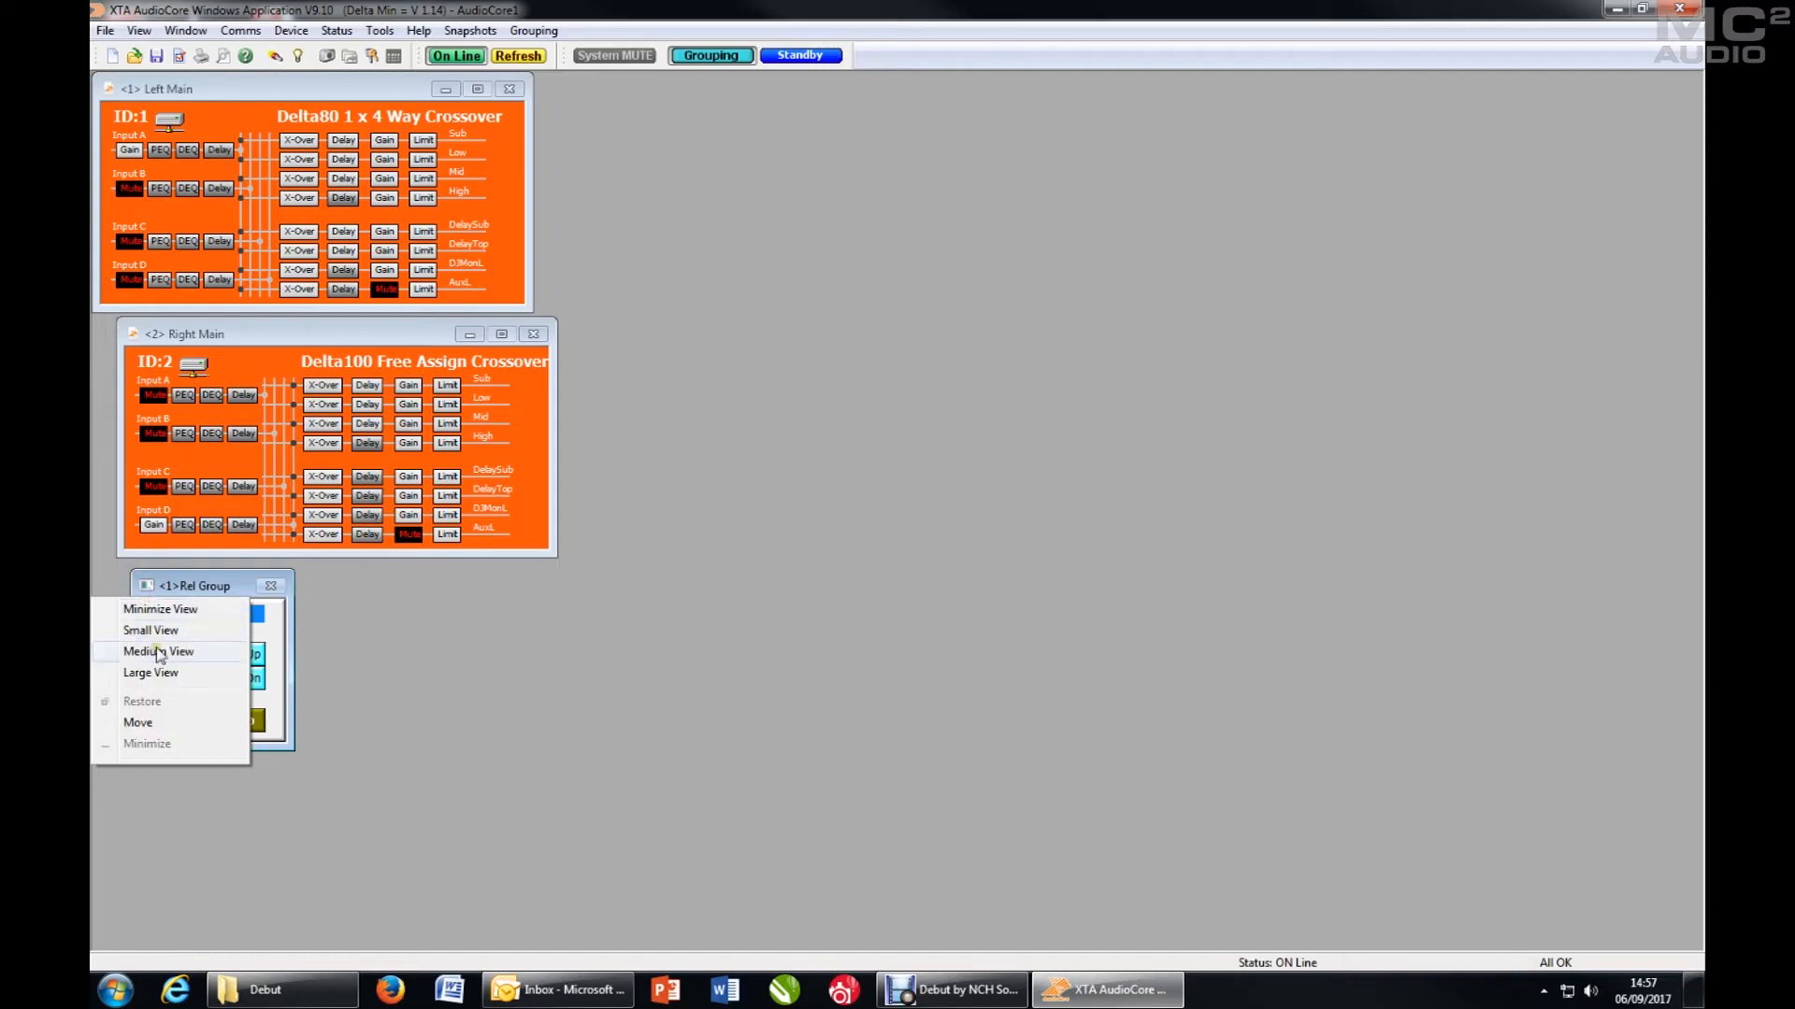
left_click(159, 675)
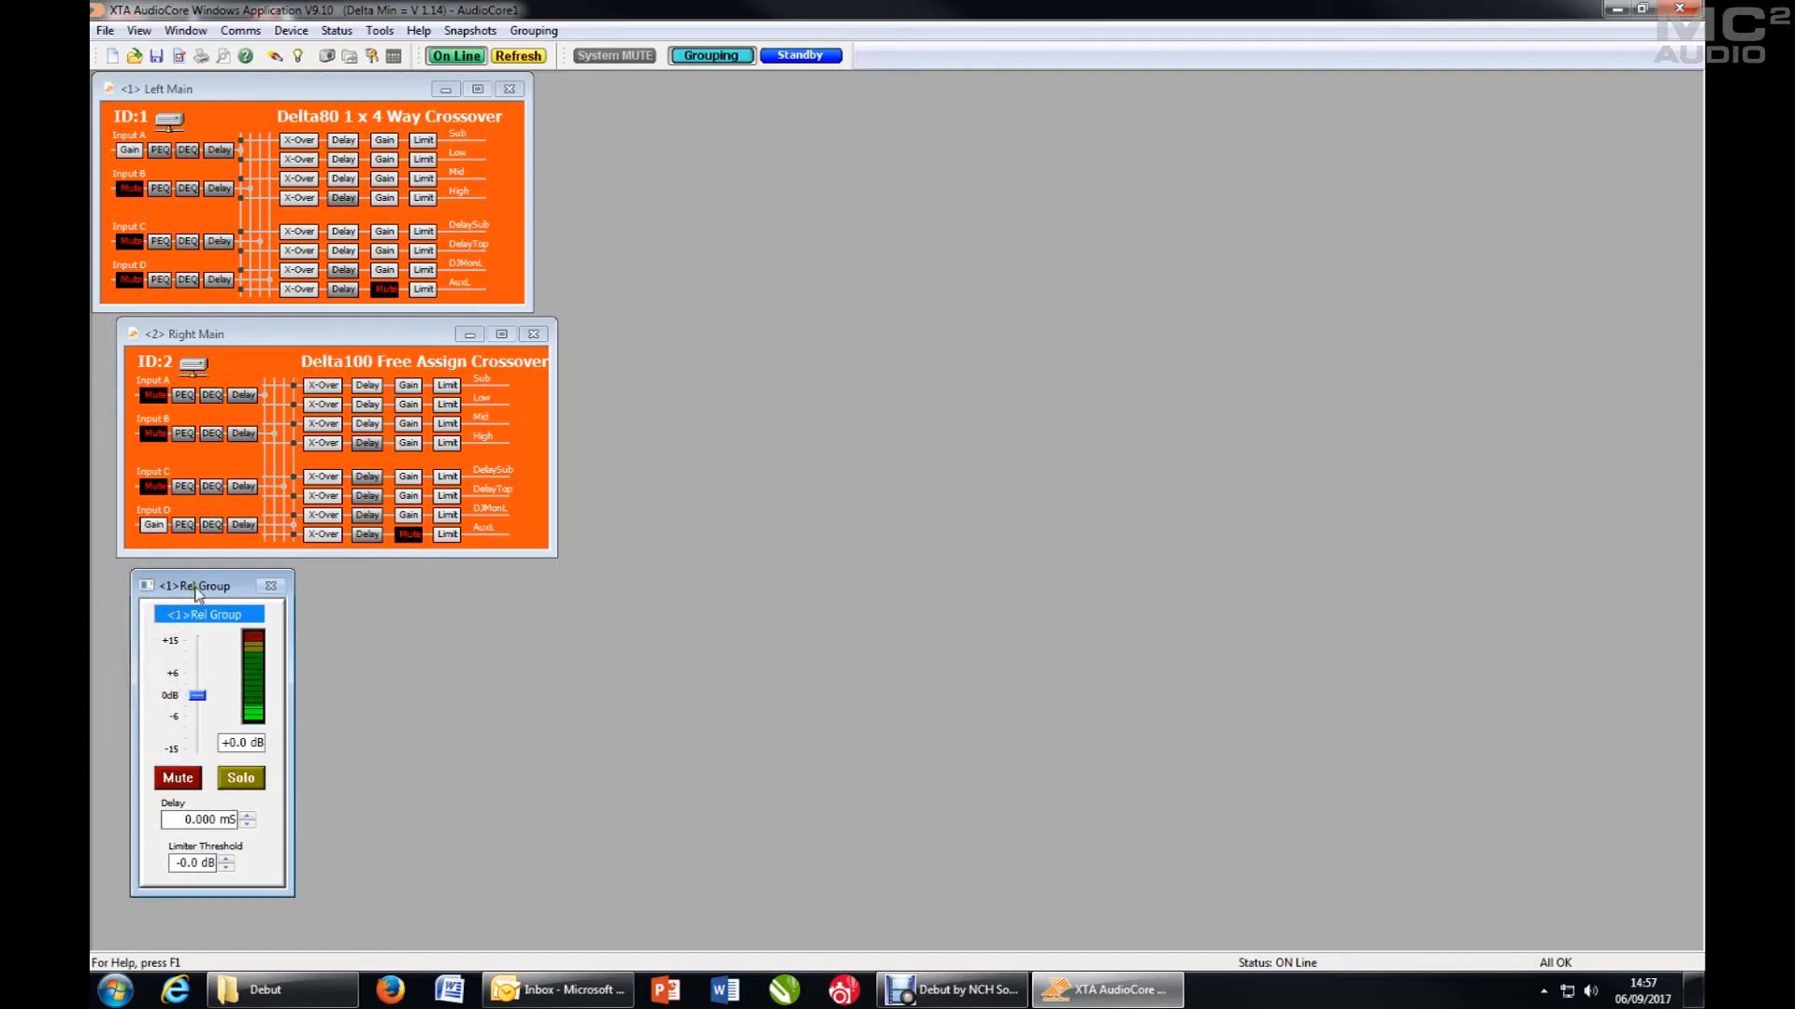
left_click_drag(205, 586, 197, 585)
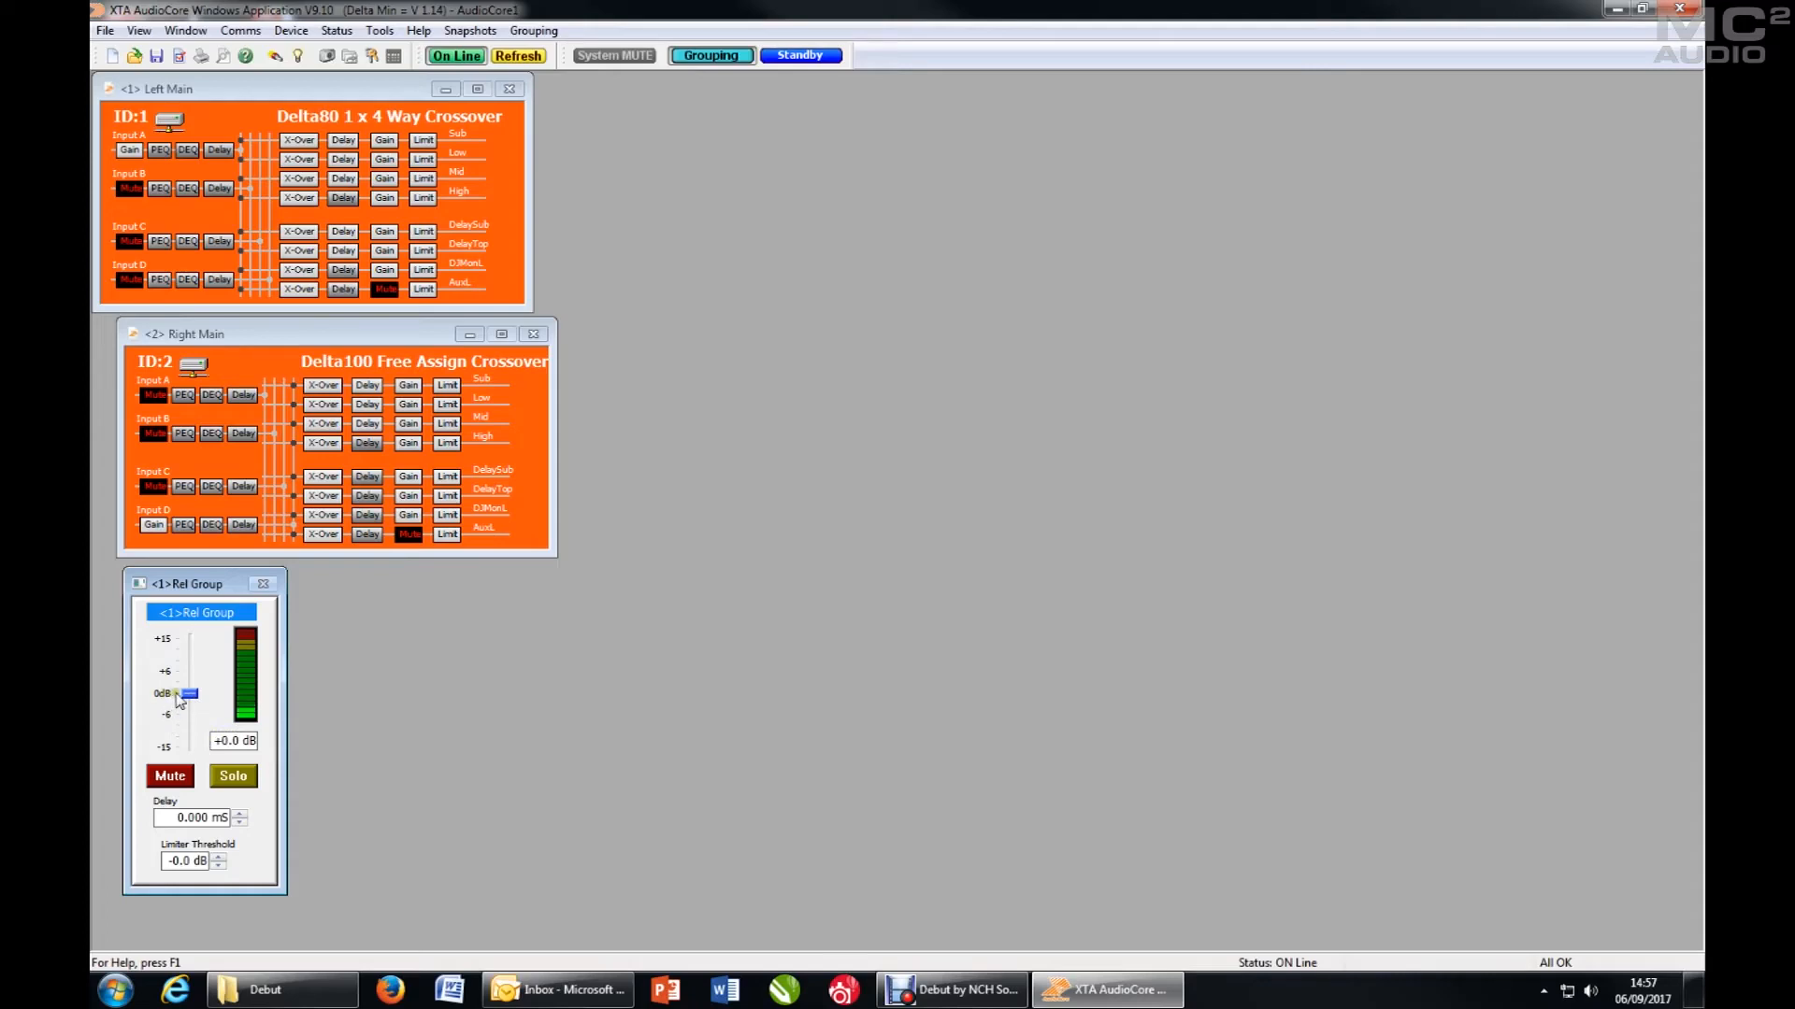
- Set relative group 1's gain to +6.0 dB and open the Left Main Sub output's settings to inspect its gain
mouse_move(188, 696)
left_mouse_down()
mouse_move(194, 669)
mouse_move(195, 692)
left_mouse_up()
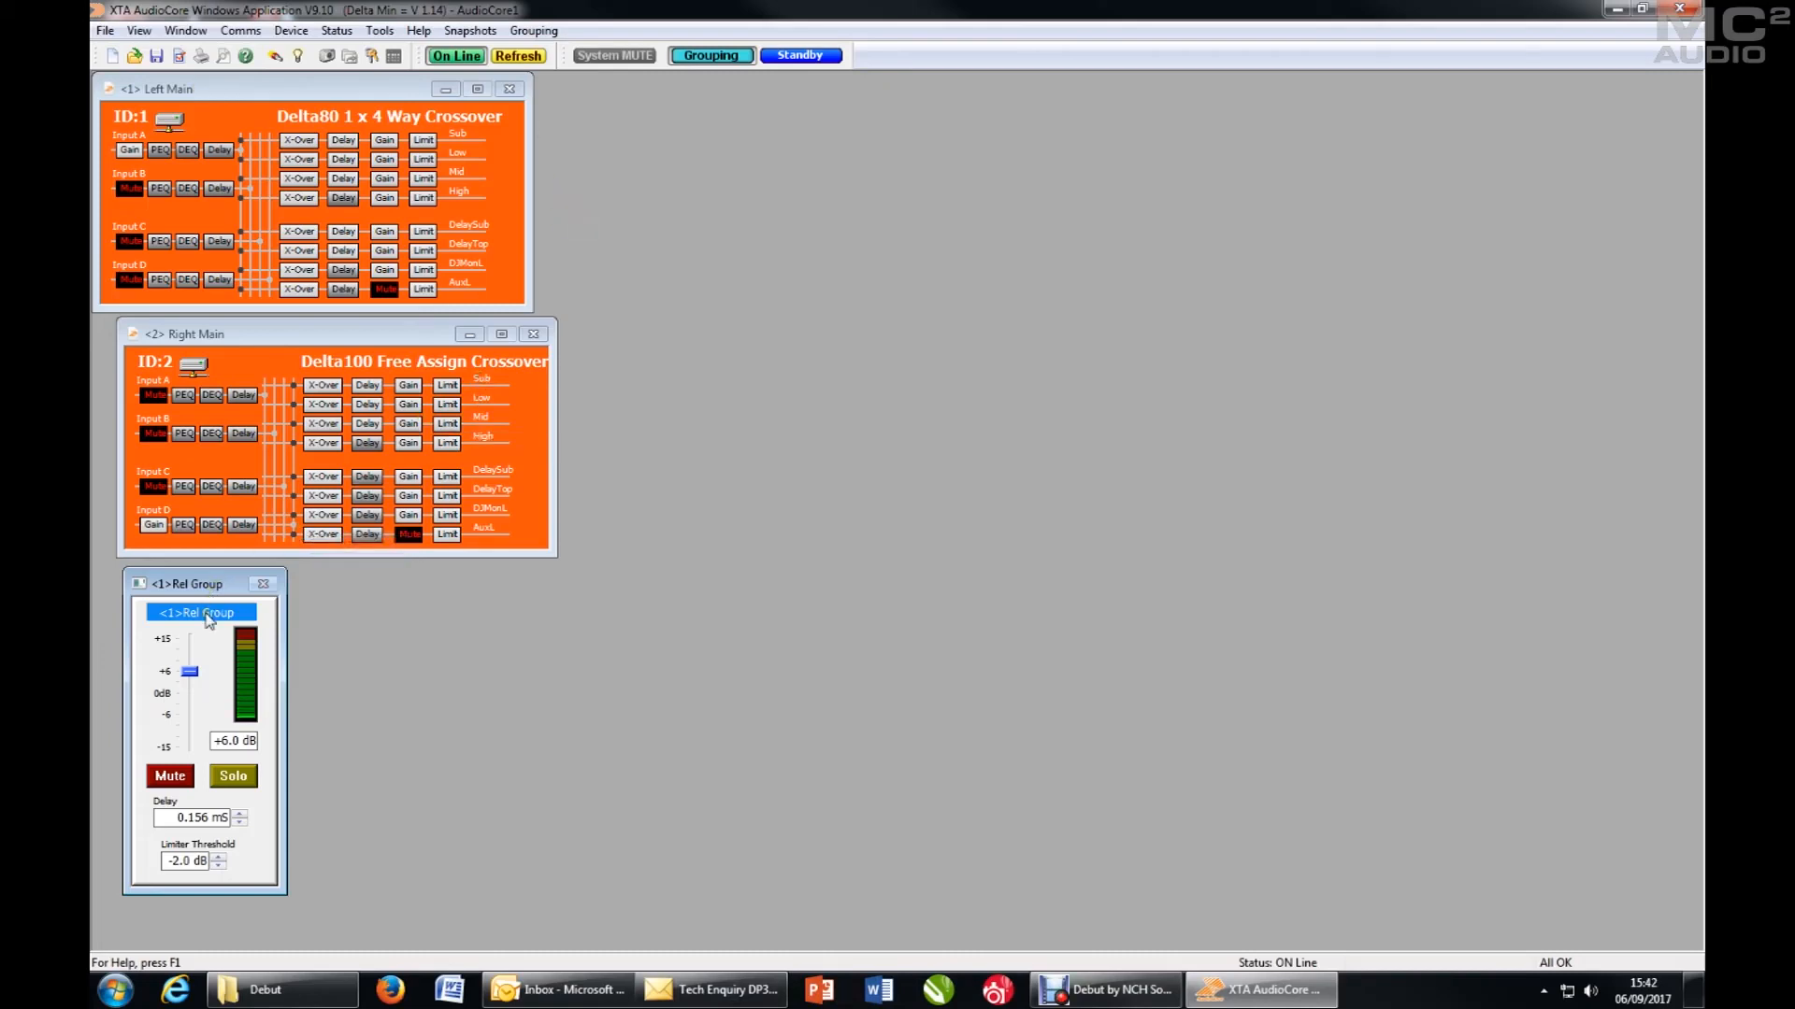
mouse_move(304, 155)
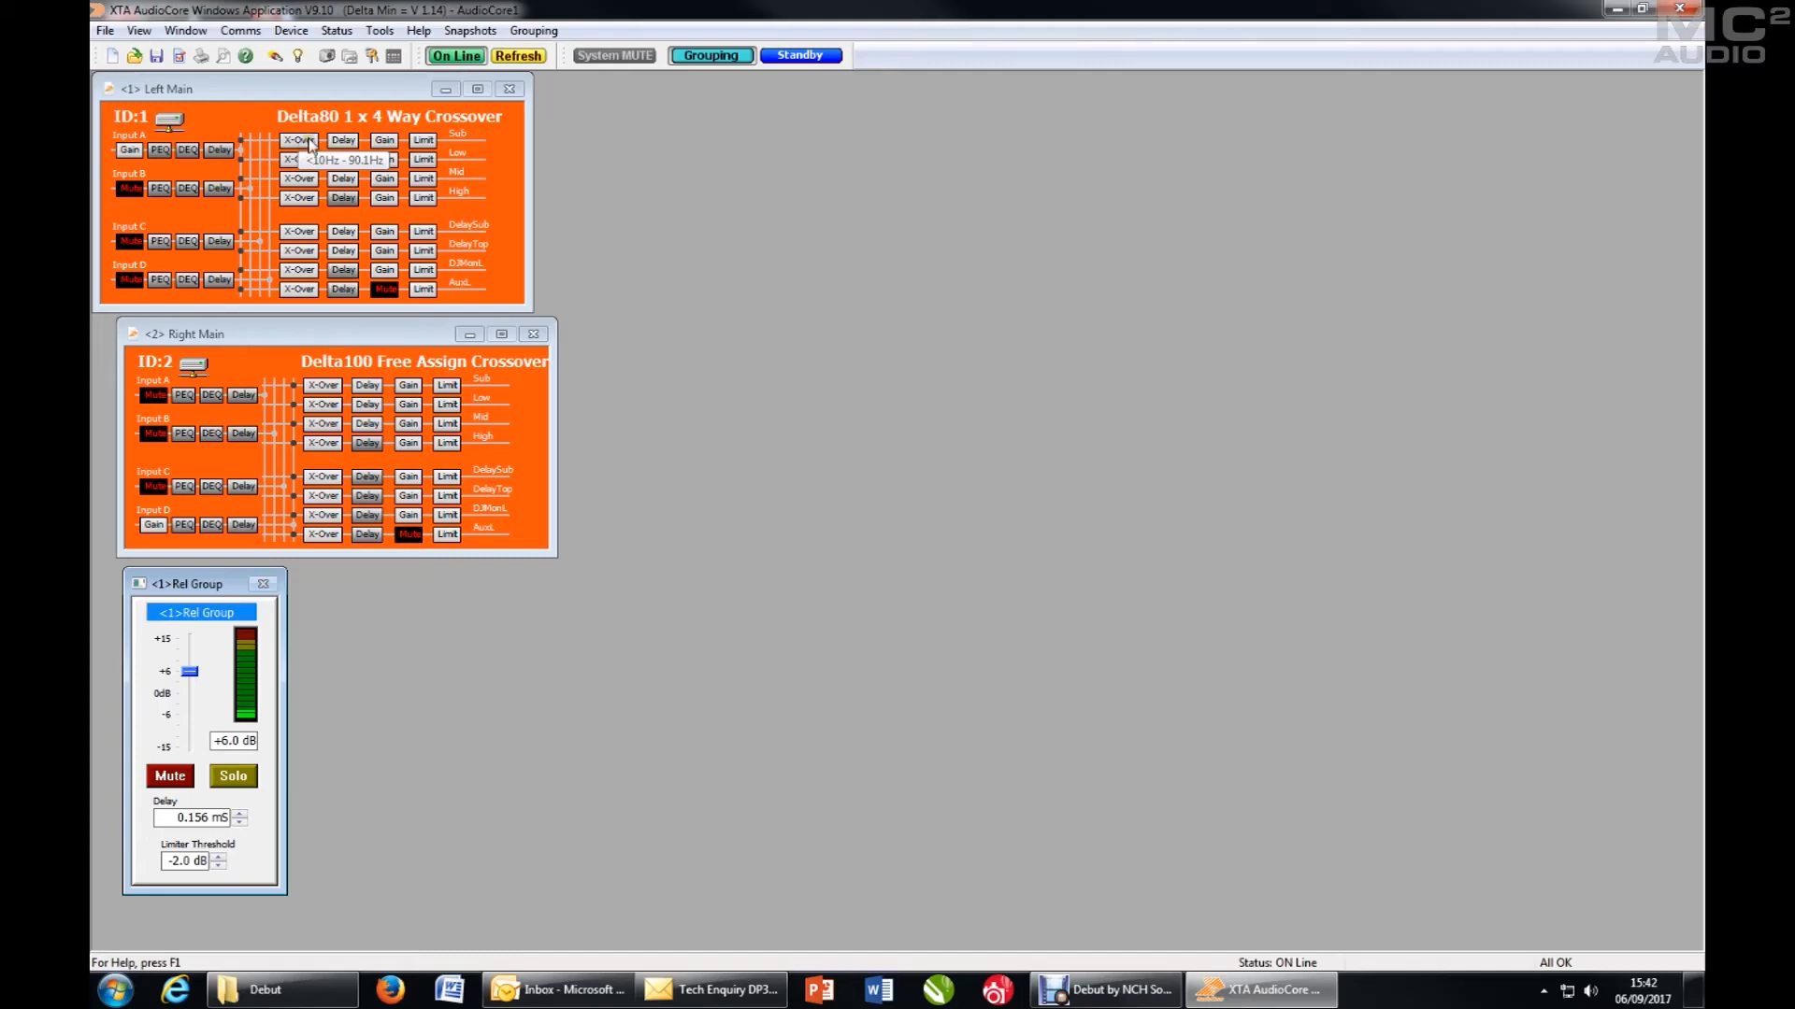
left_click(311, 143)
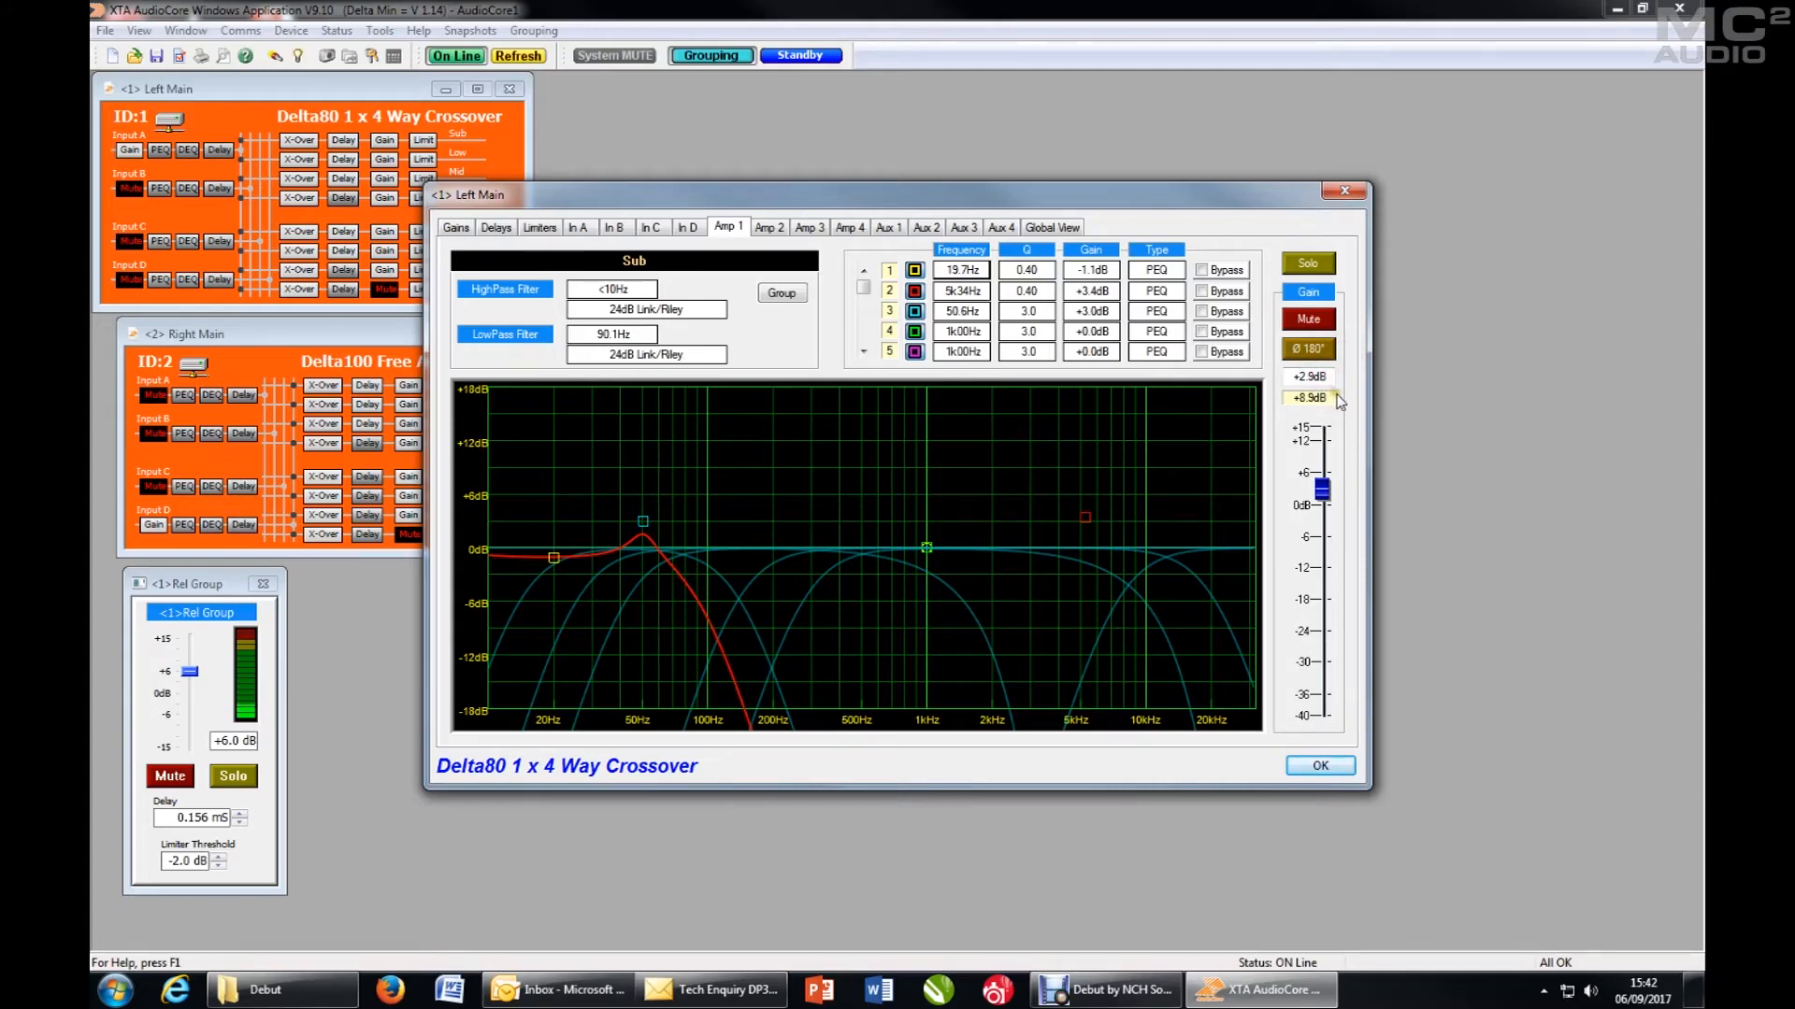
- Examine the Left Main Sub output's own and group-adjusted values for gain, delay and limiter threshold
left_click(1338, 400)
left_click(258, 828)
left_click(496, 227)
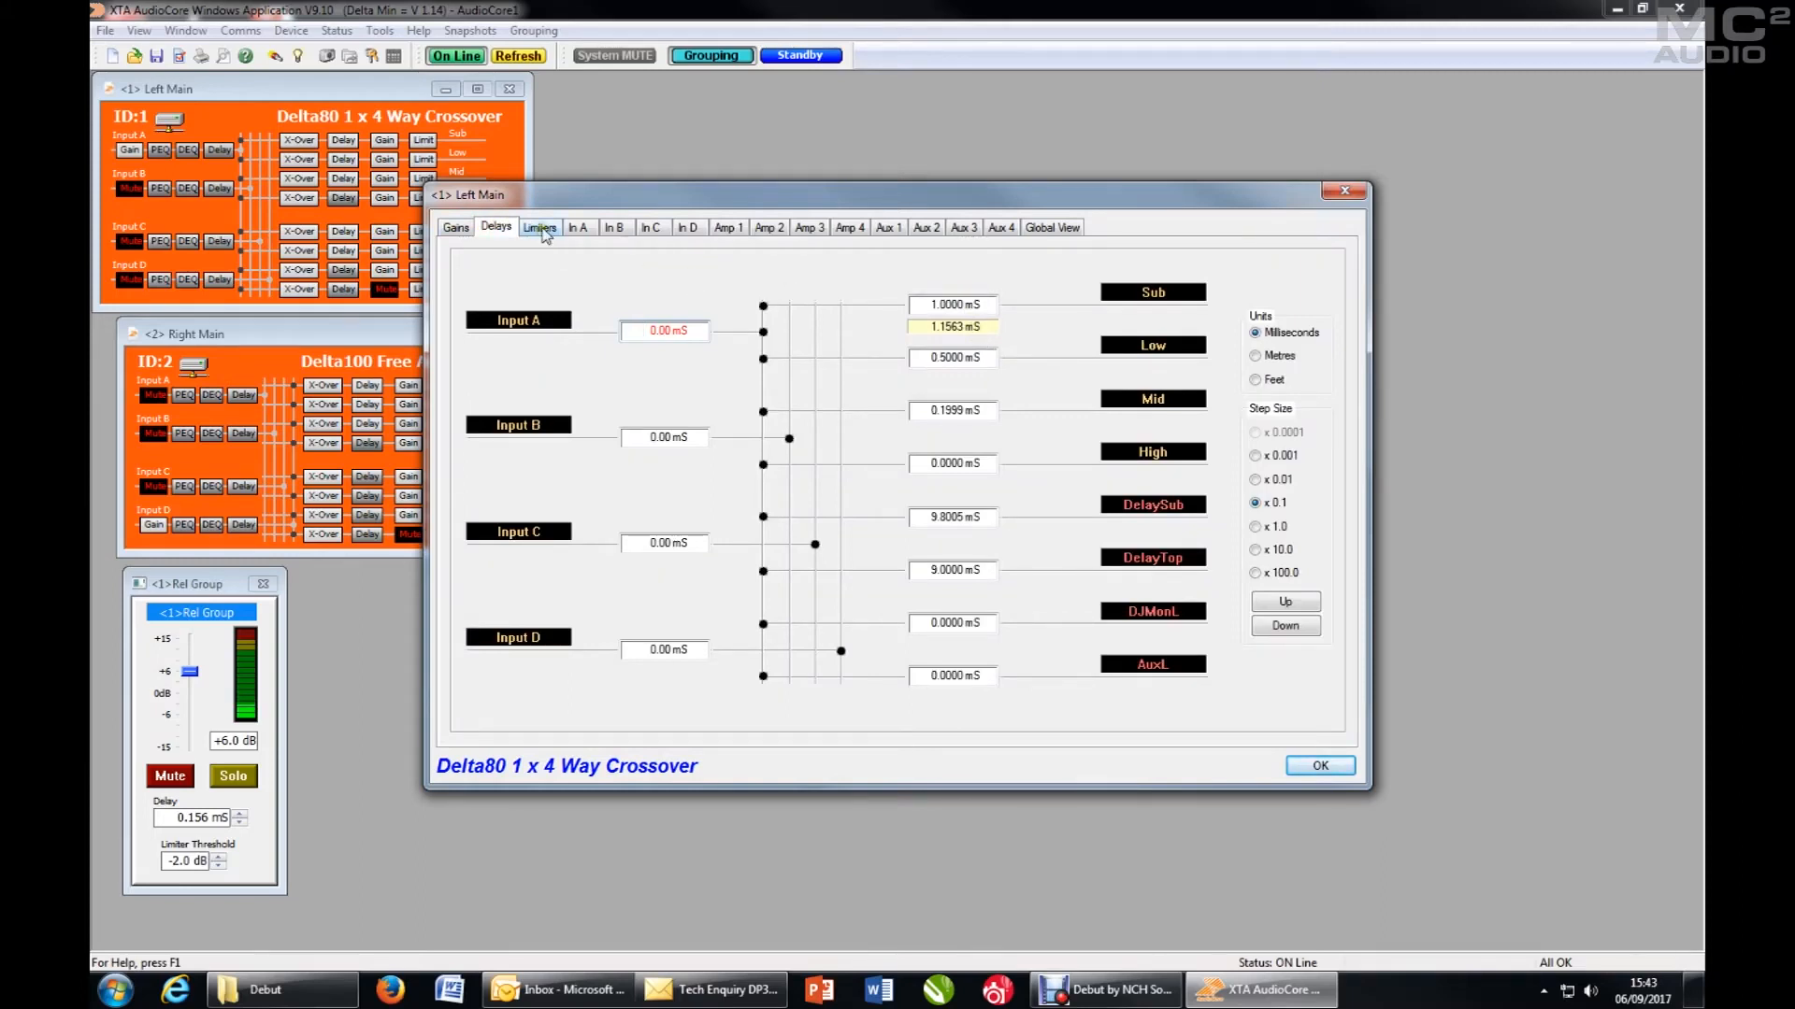
left_click(540, 228)
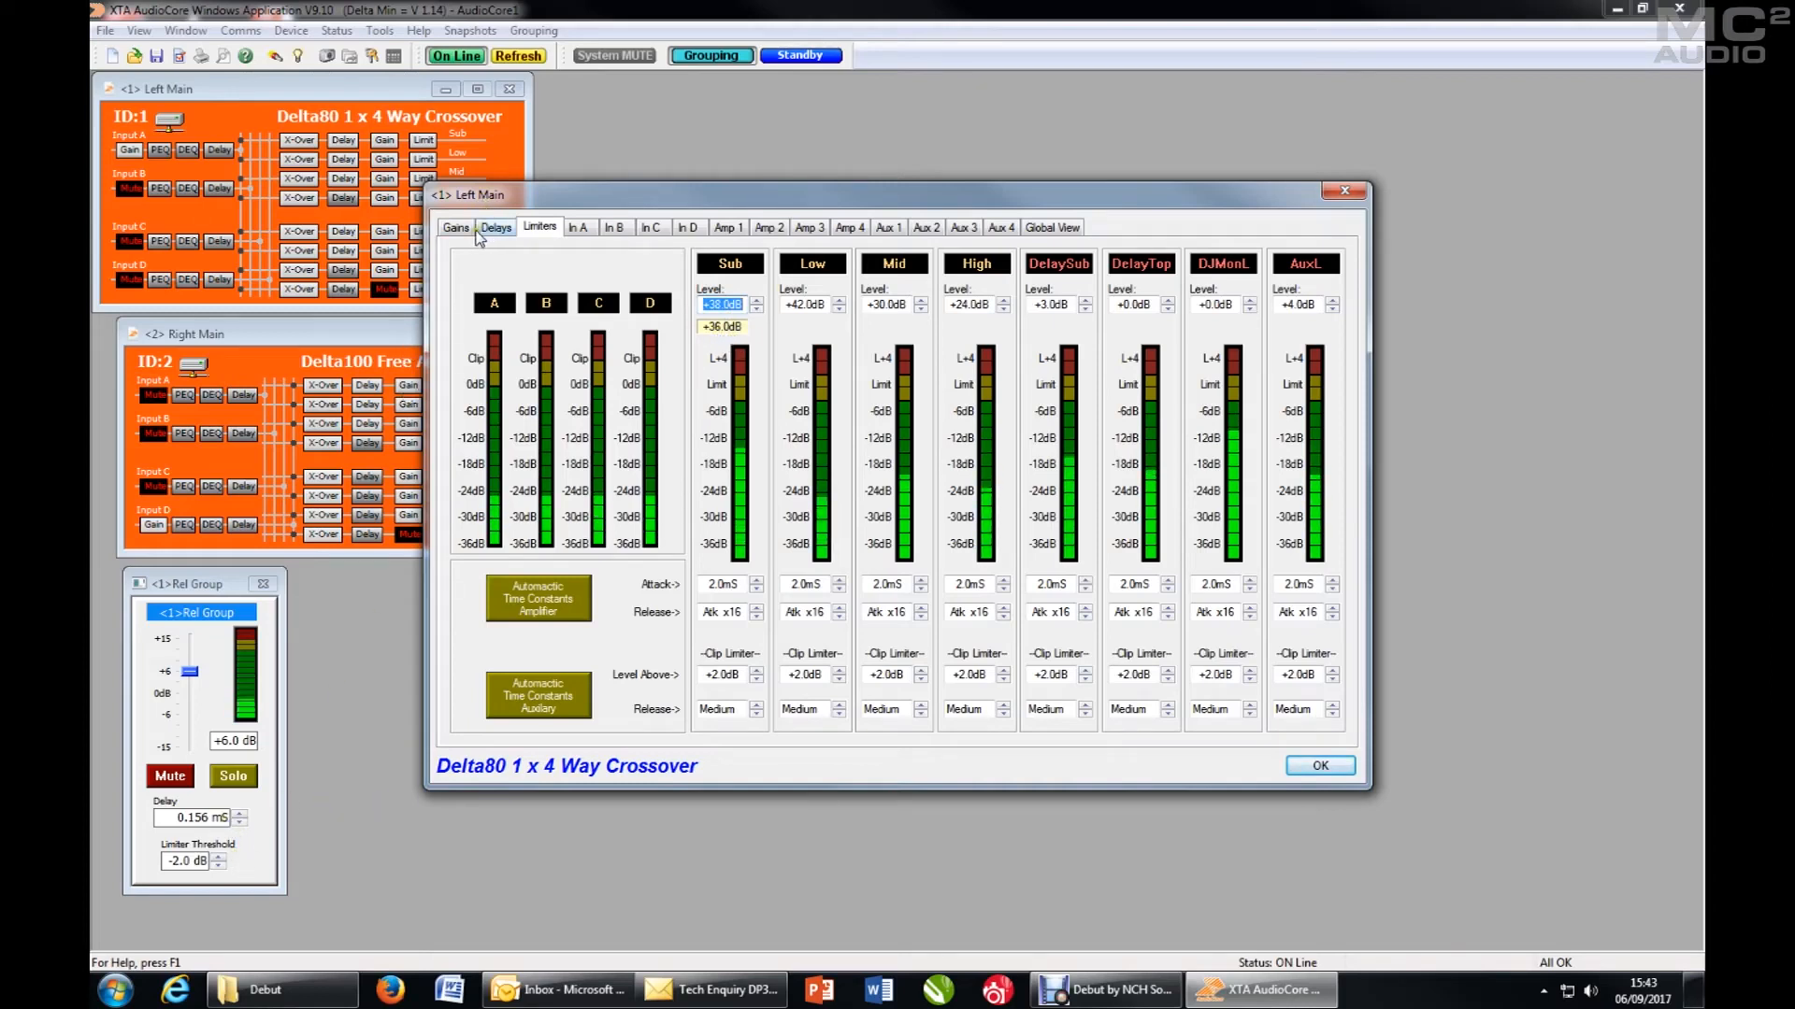
left_click(455, 228)
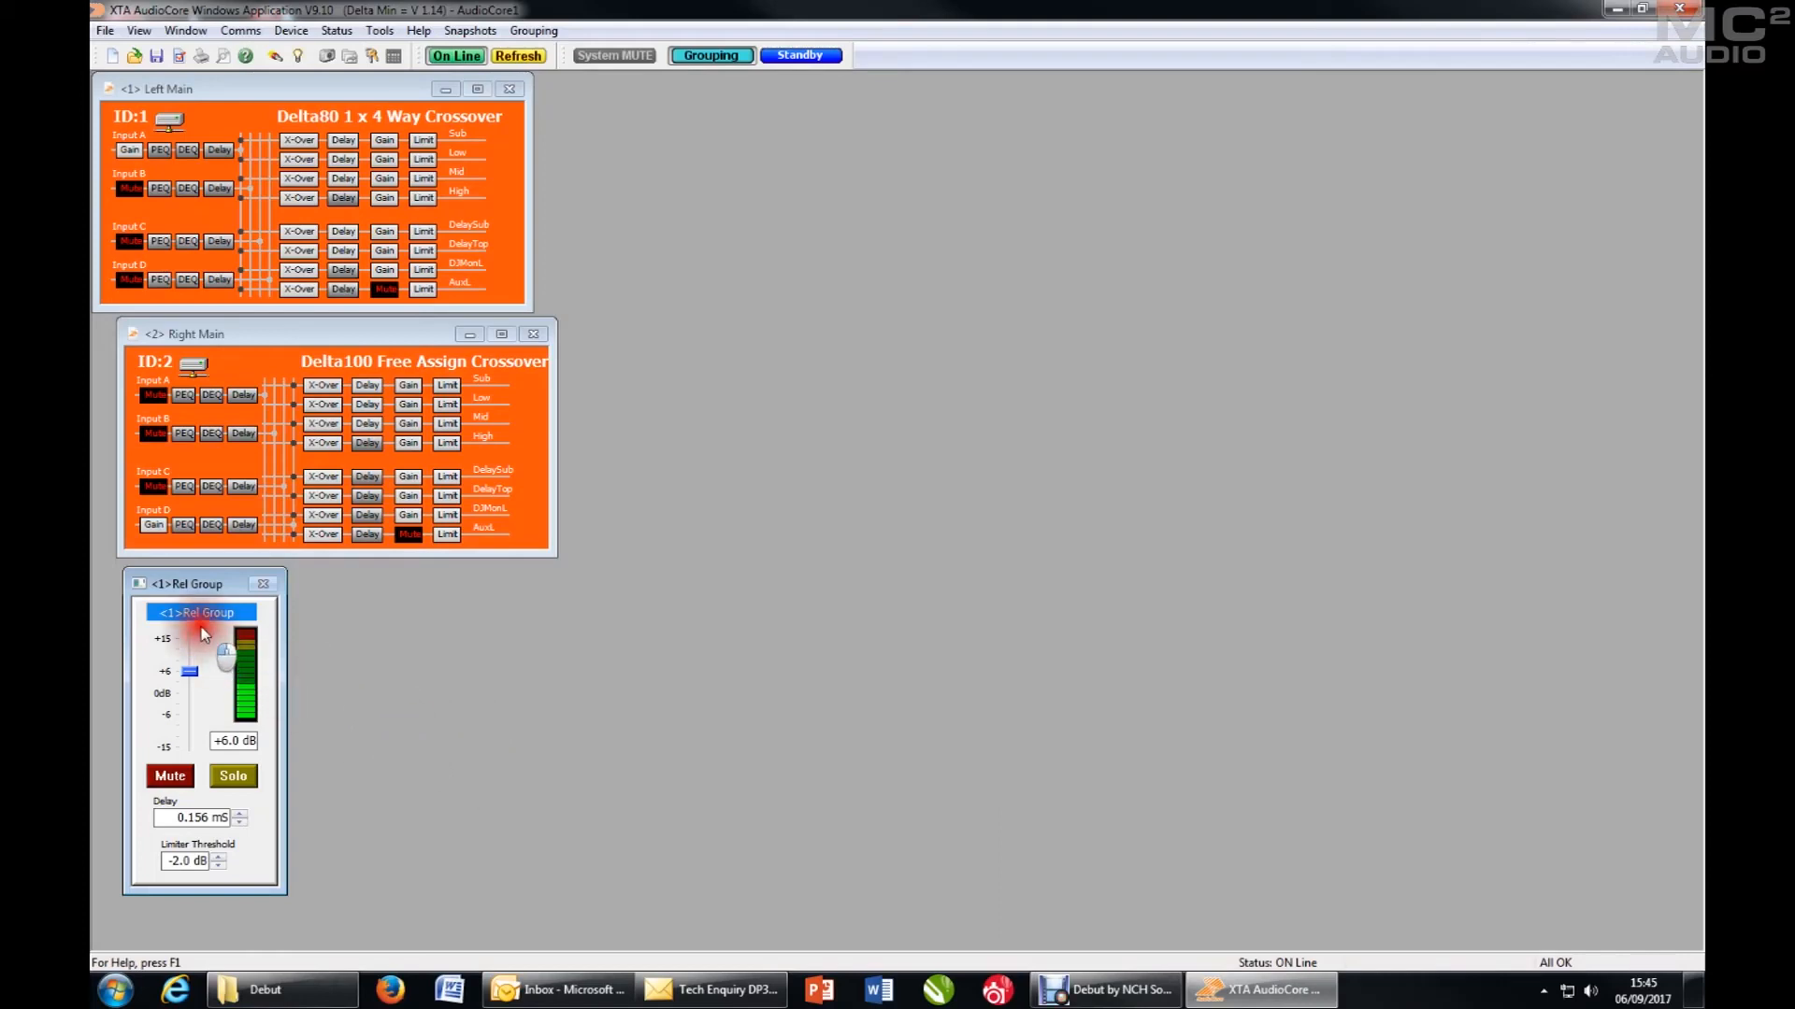
mouse_move(209, 585)
left_mouse_down()
mouse_move(232, 586)
mouse_move(211, 584)
left_mouse_up()
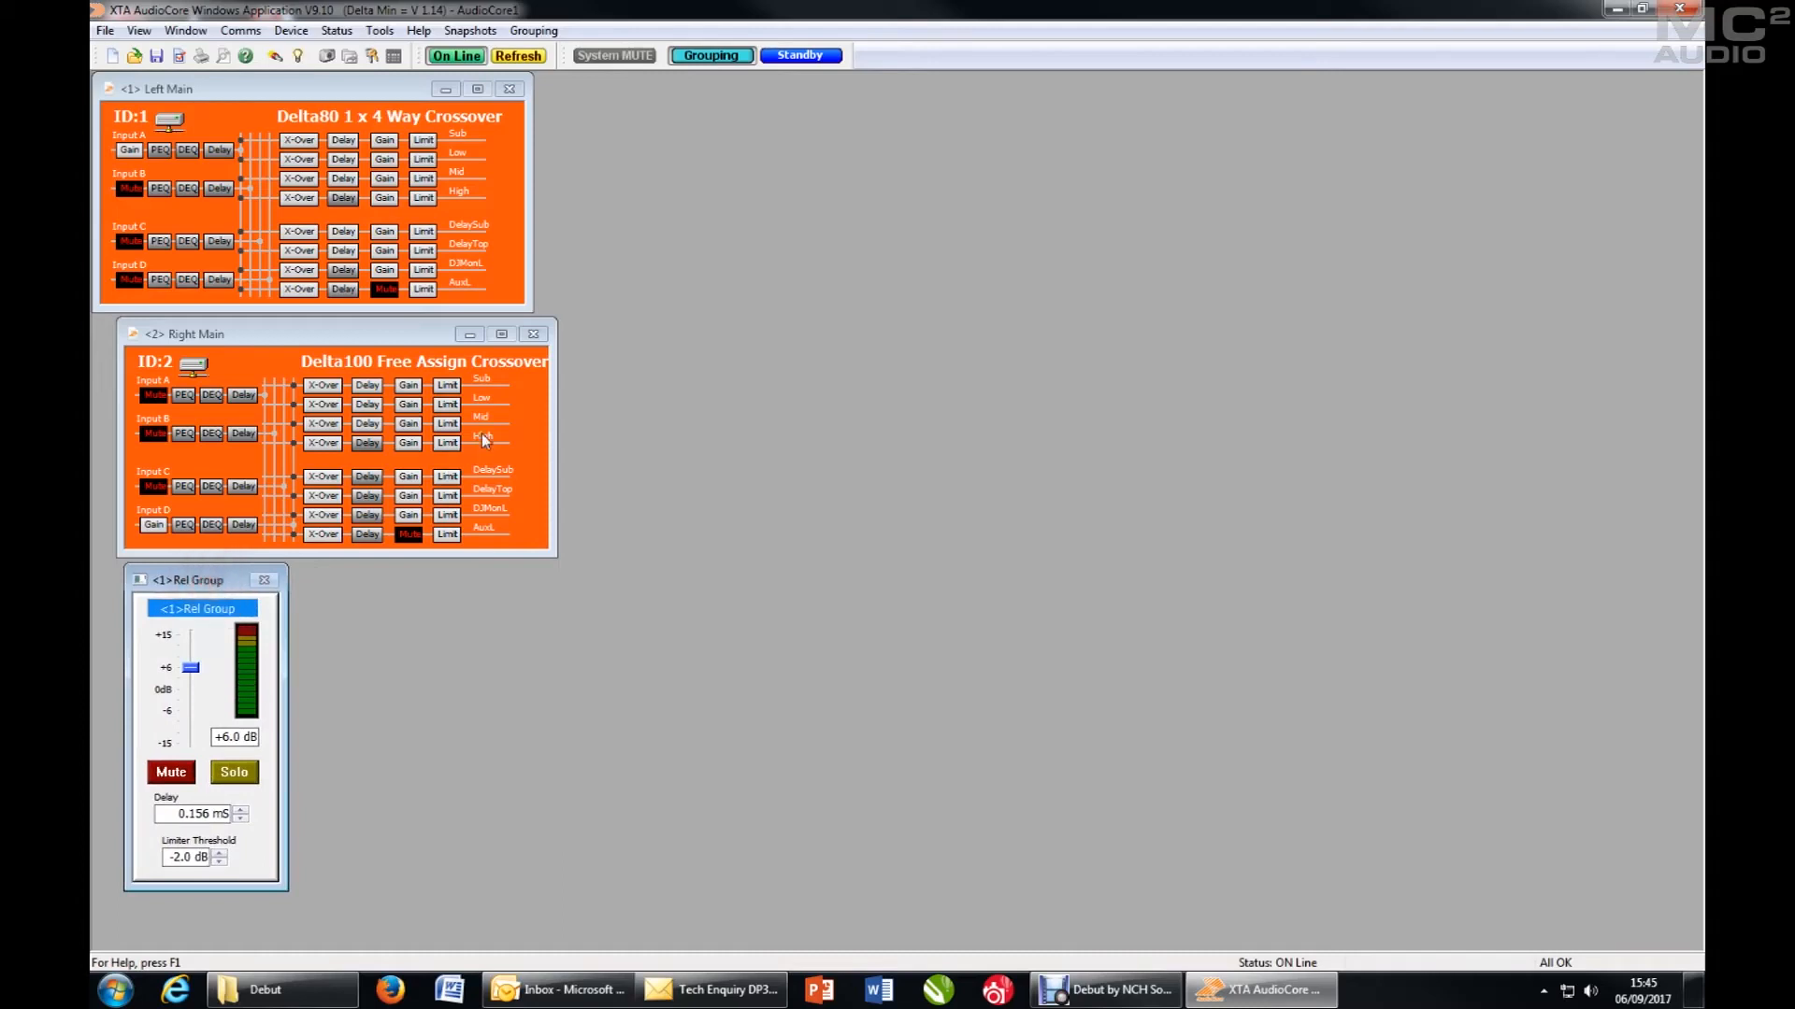
left_click(493, 379)
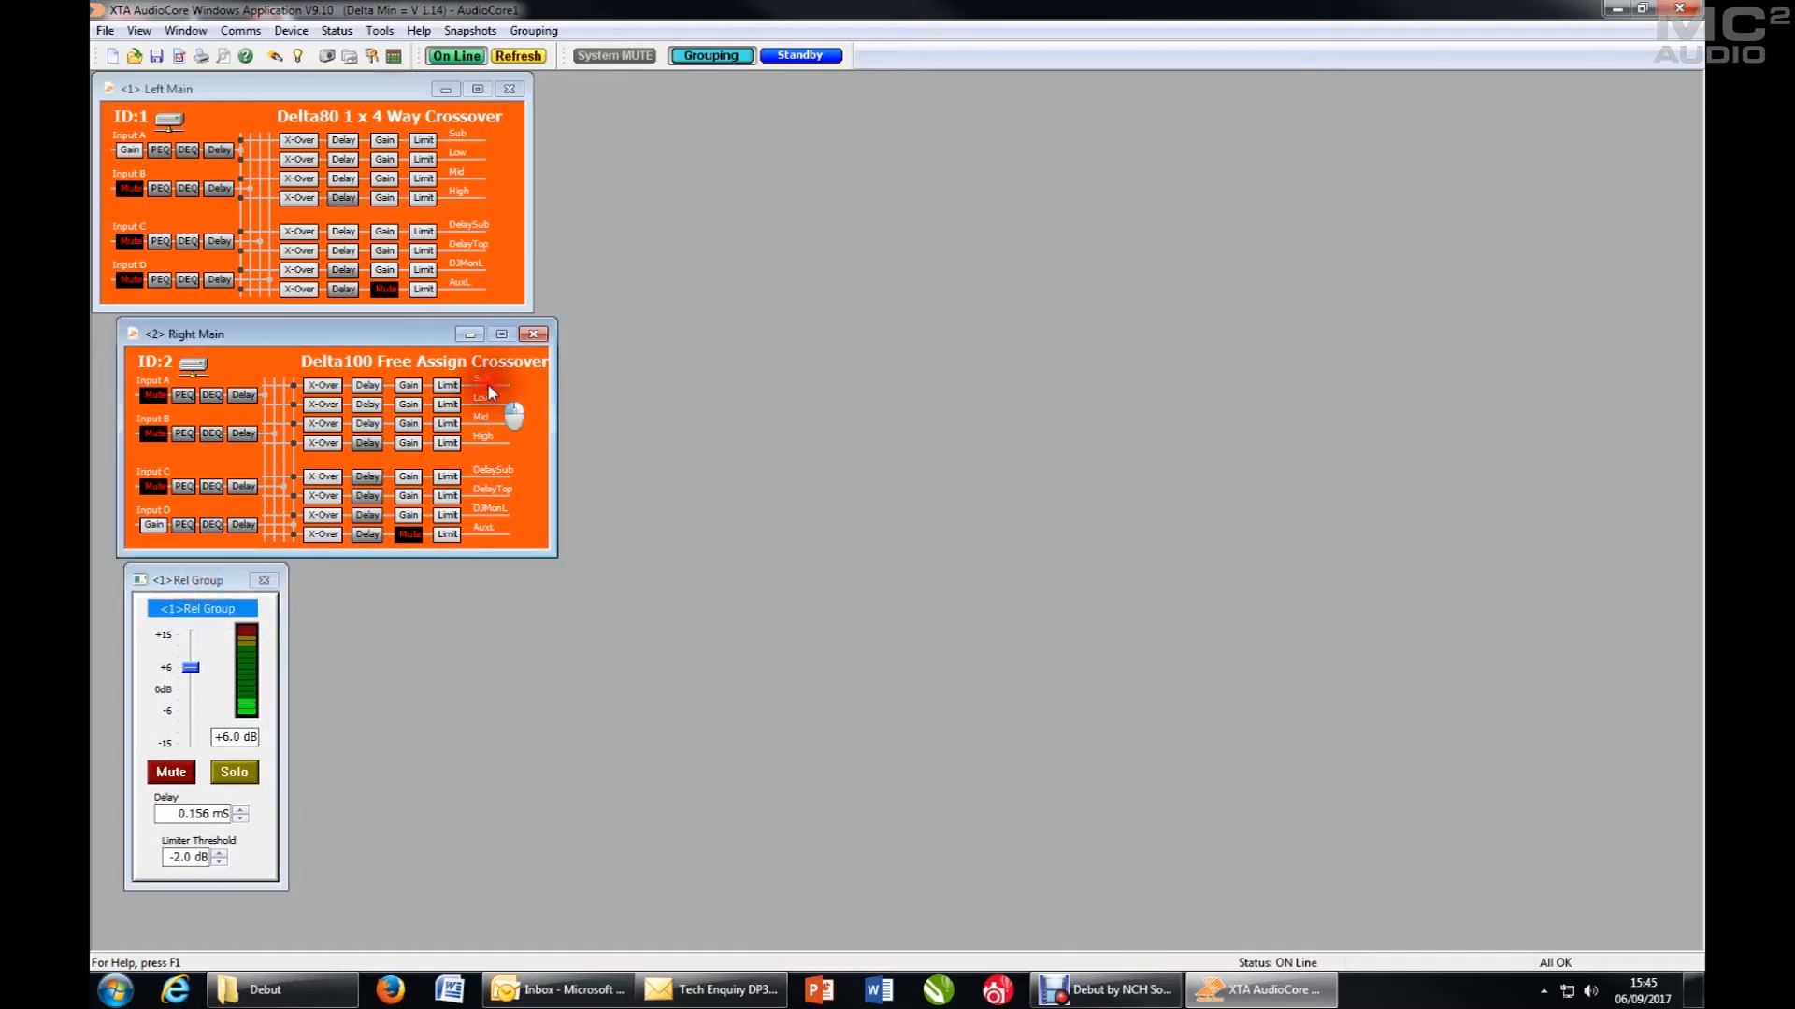
left_click(475, 144)
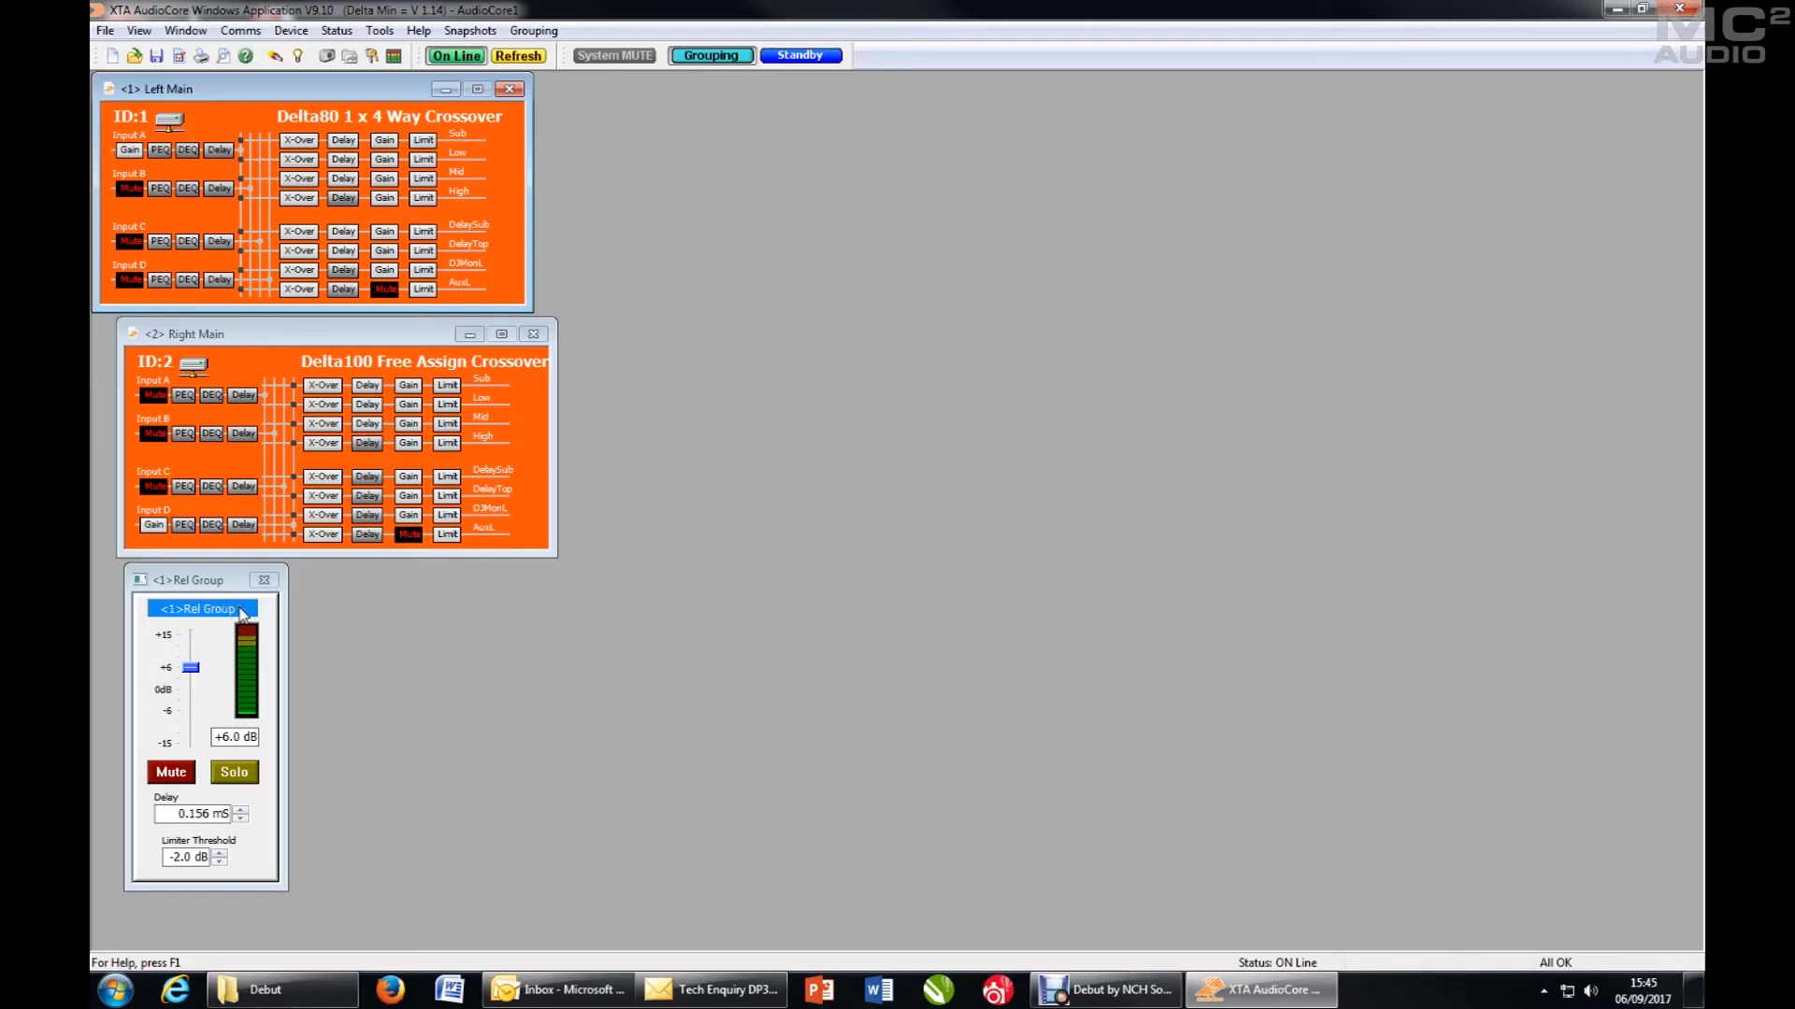
- Open relative group 1's details and rename the group as Subs
double_click(242, 613)
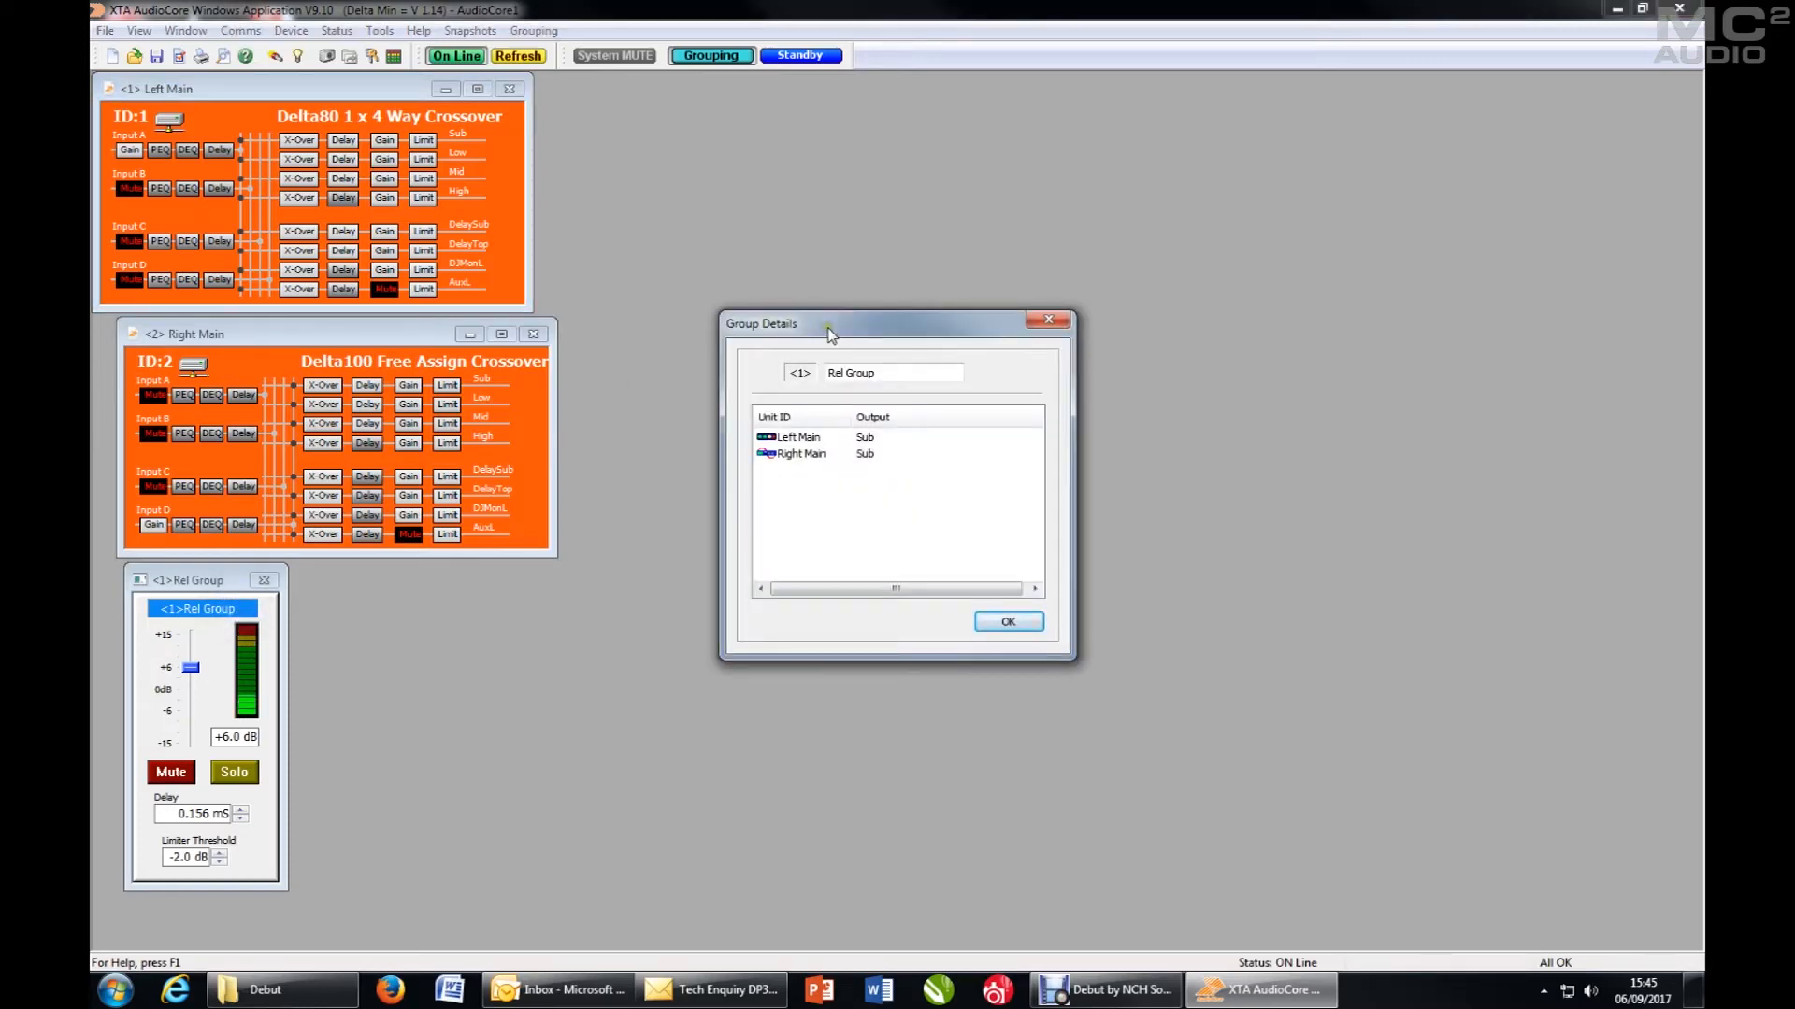
left_click_drag(828, 334, 790, 491)
left_click(561, 516)
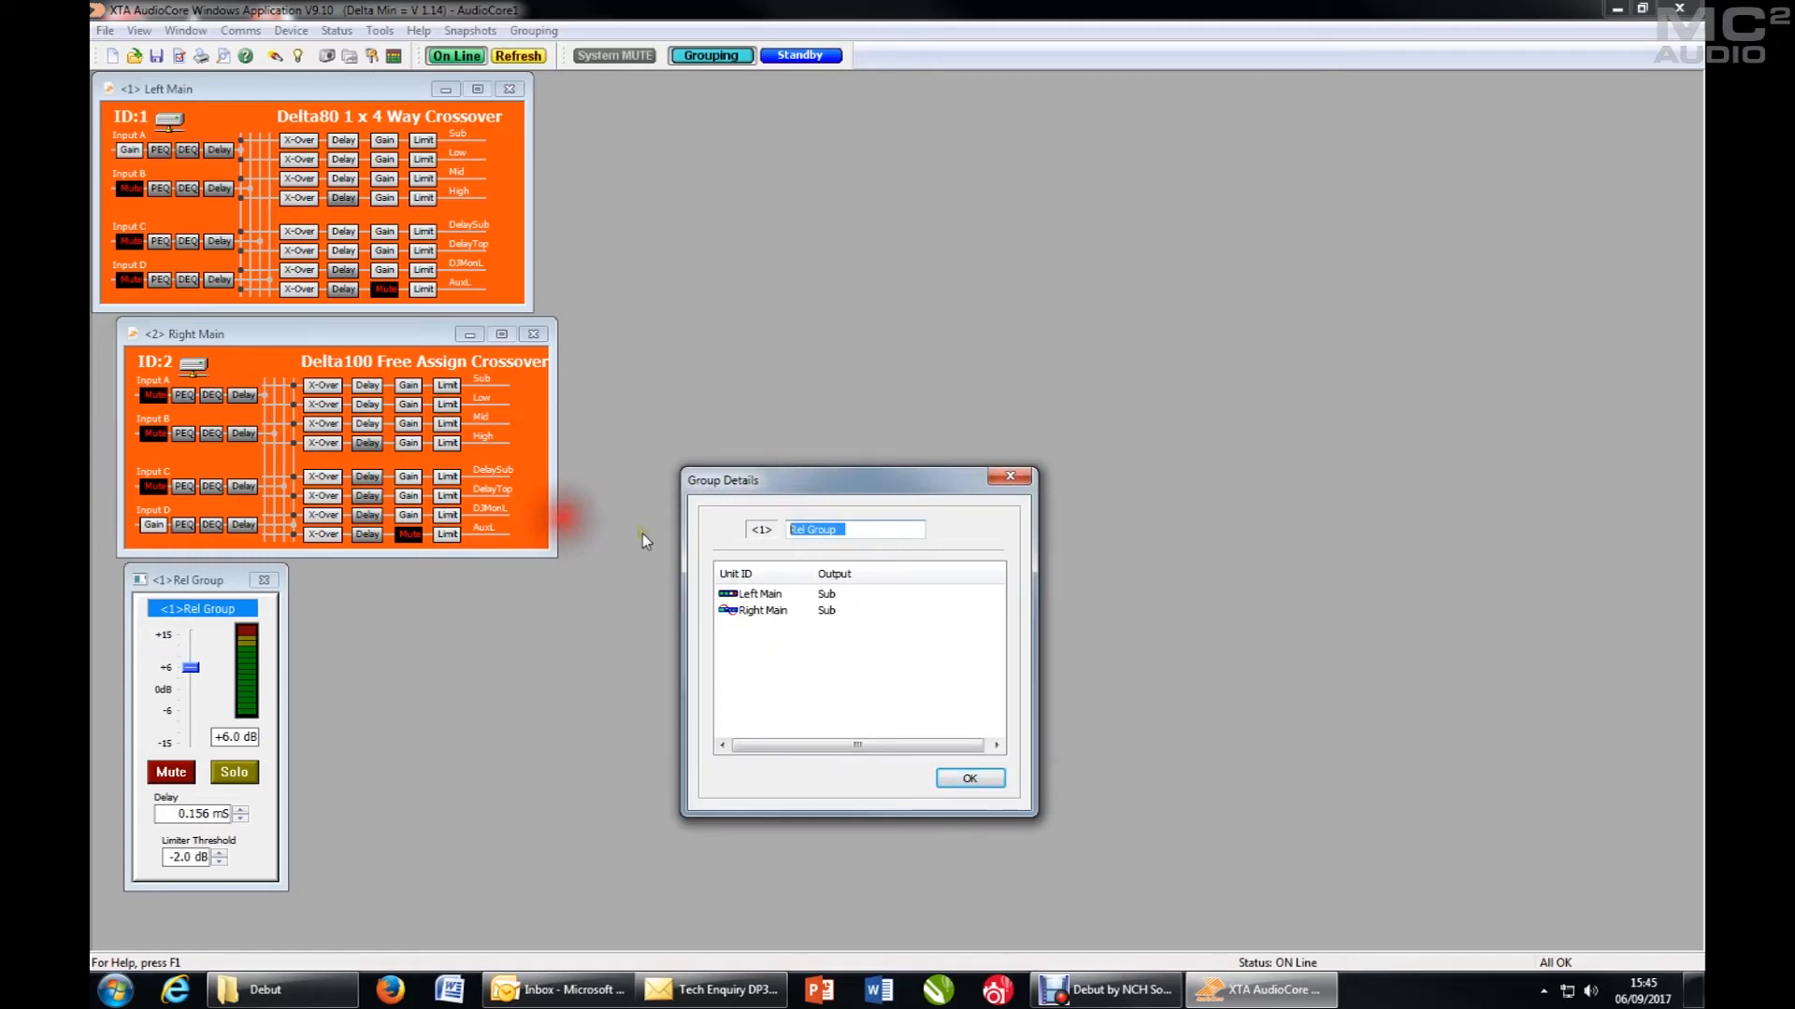
type("Subs")
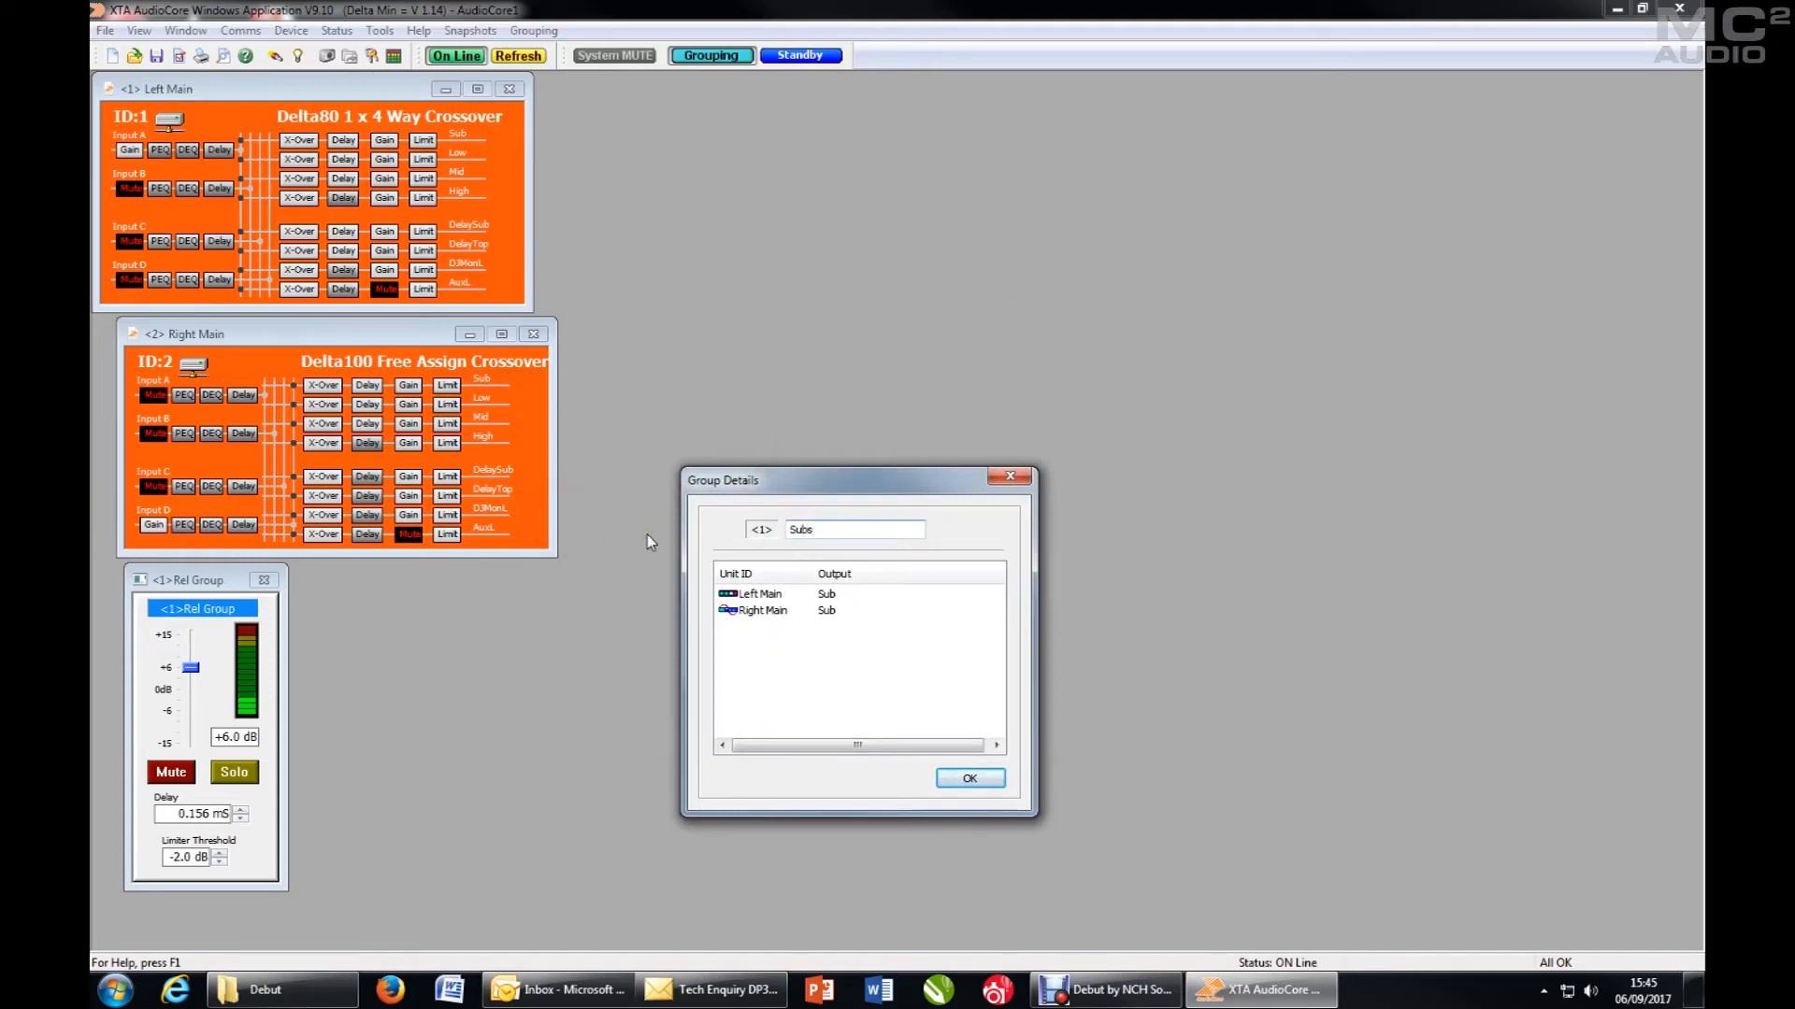
key("Return")
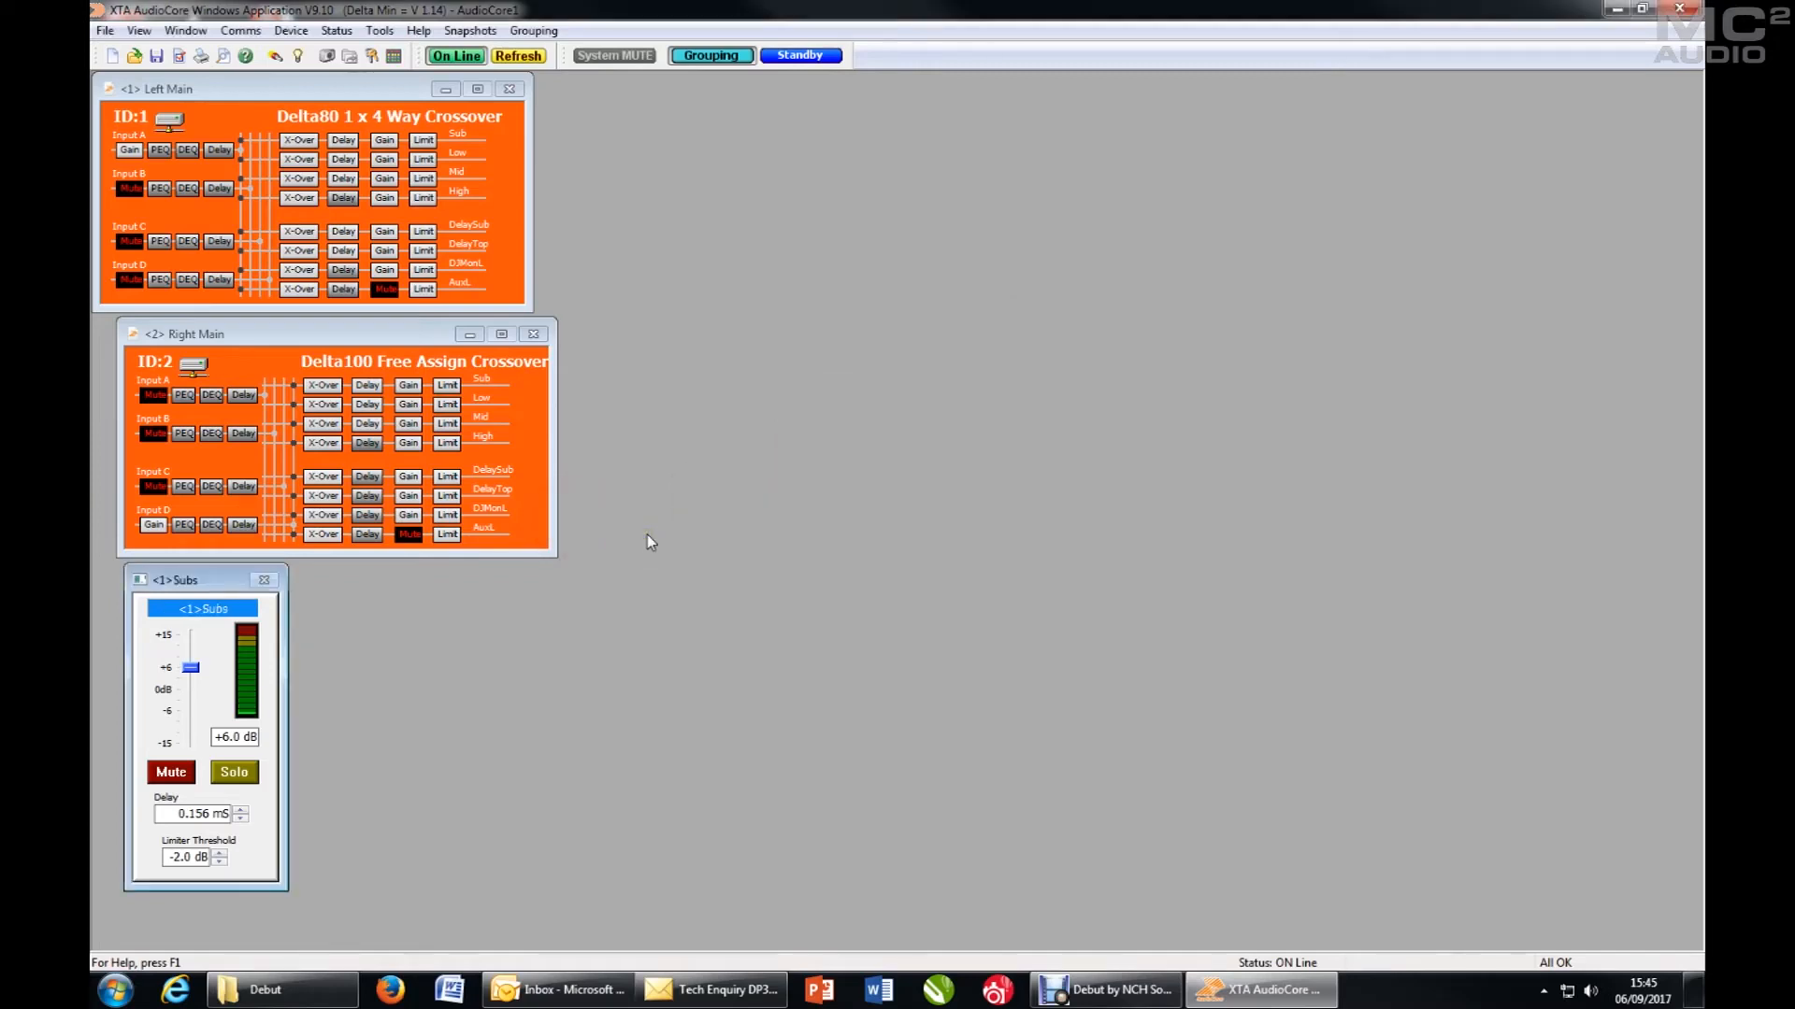
- In the Subs group details, switch the meter source between the Right Main and Left Main Sub outputs, ending on Left Main
double_click(177, 612)
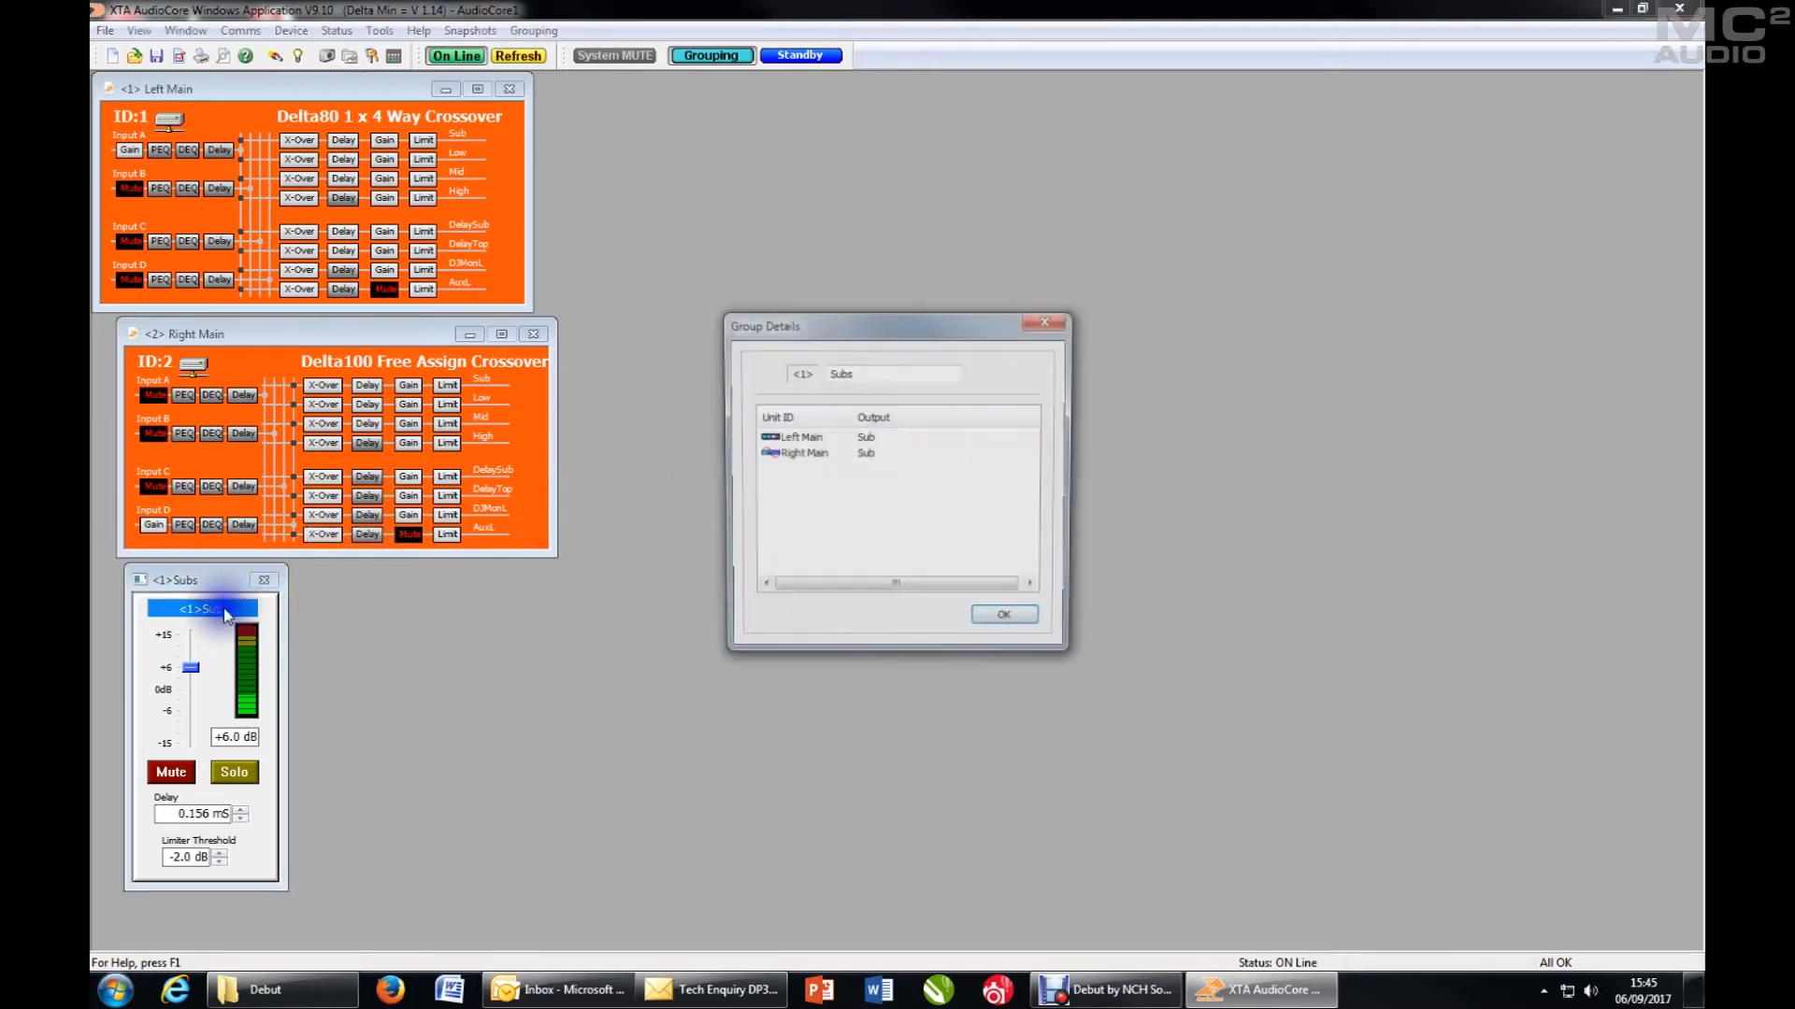
left_click(768, 458)
left_click(767, 457)
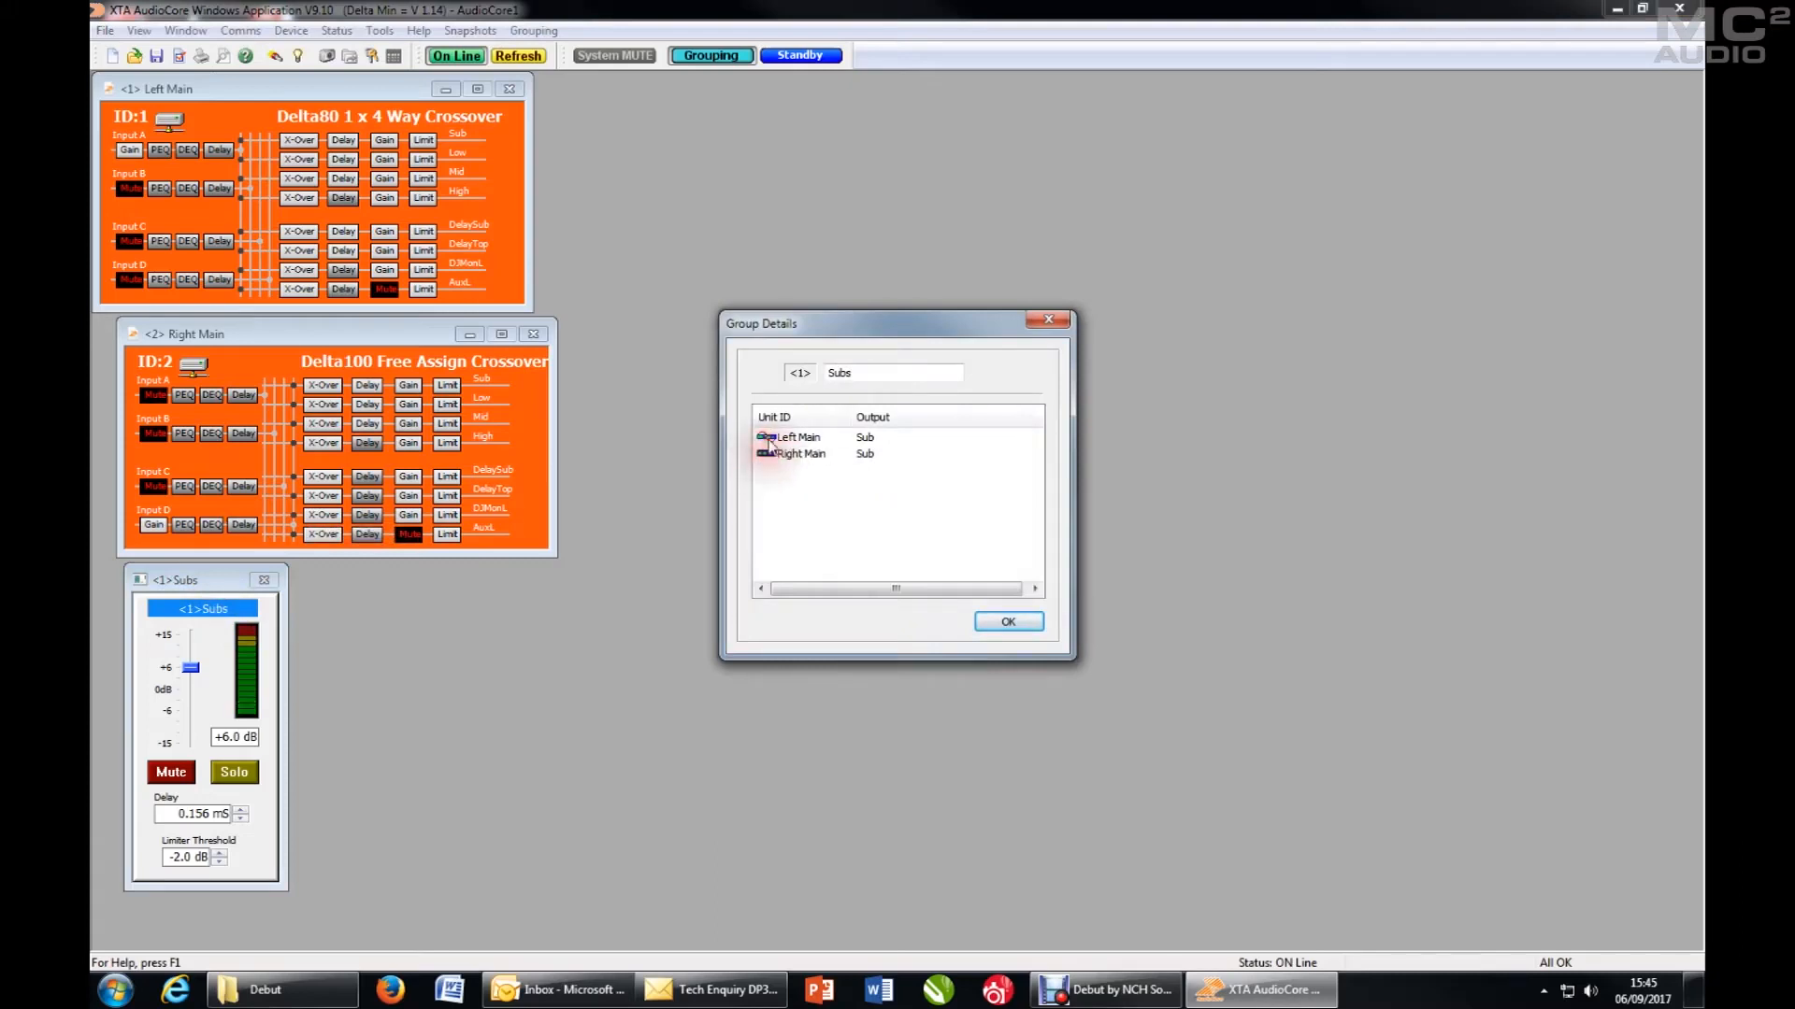
left_click(770, 439)
left_click(768, 456)
left_click(770, 454)
left_click(770, 439)
left_click(769, 457)
left_click(766, 440)
left_click(1015, 625)
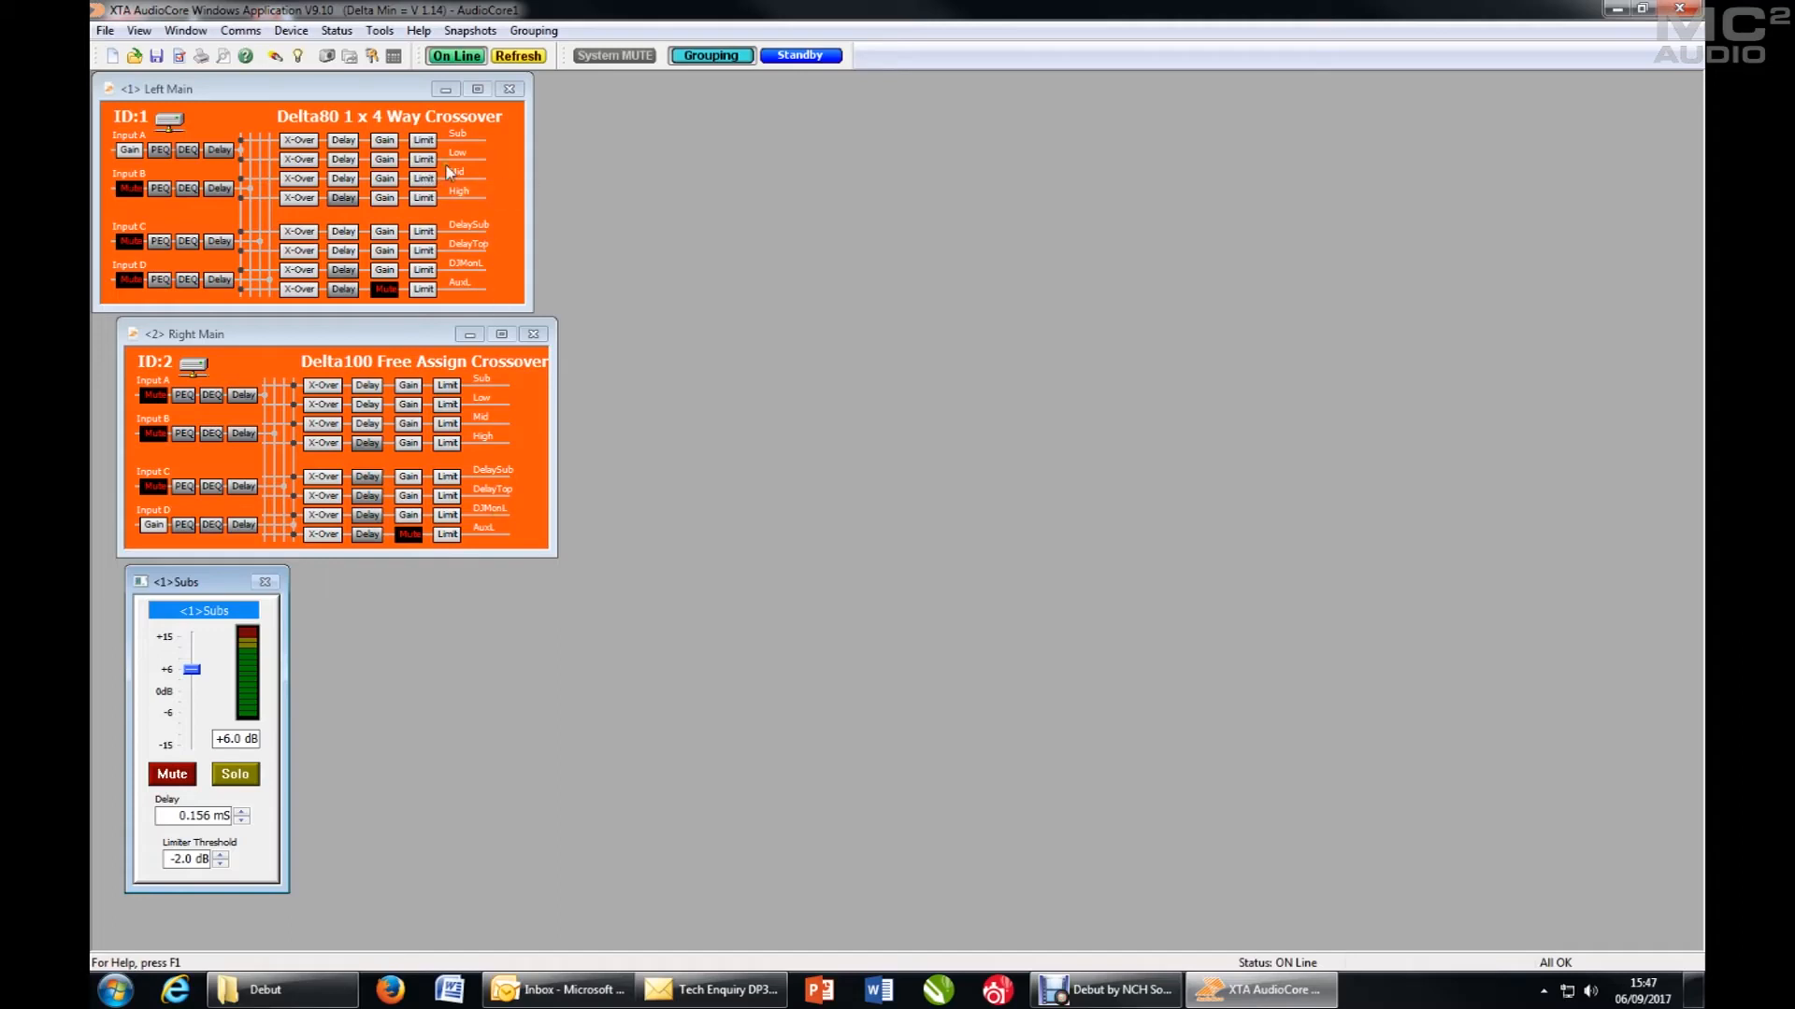
- Assign the Left Main Low output to relative group 02, leaving its absolute group unassigned
left_click(424, 160)
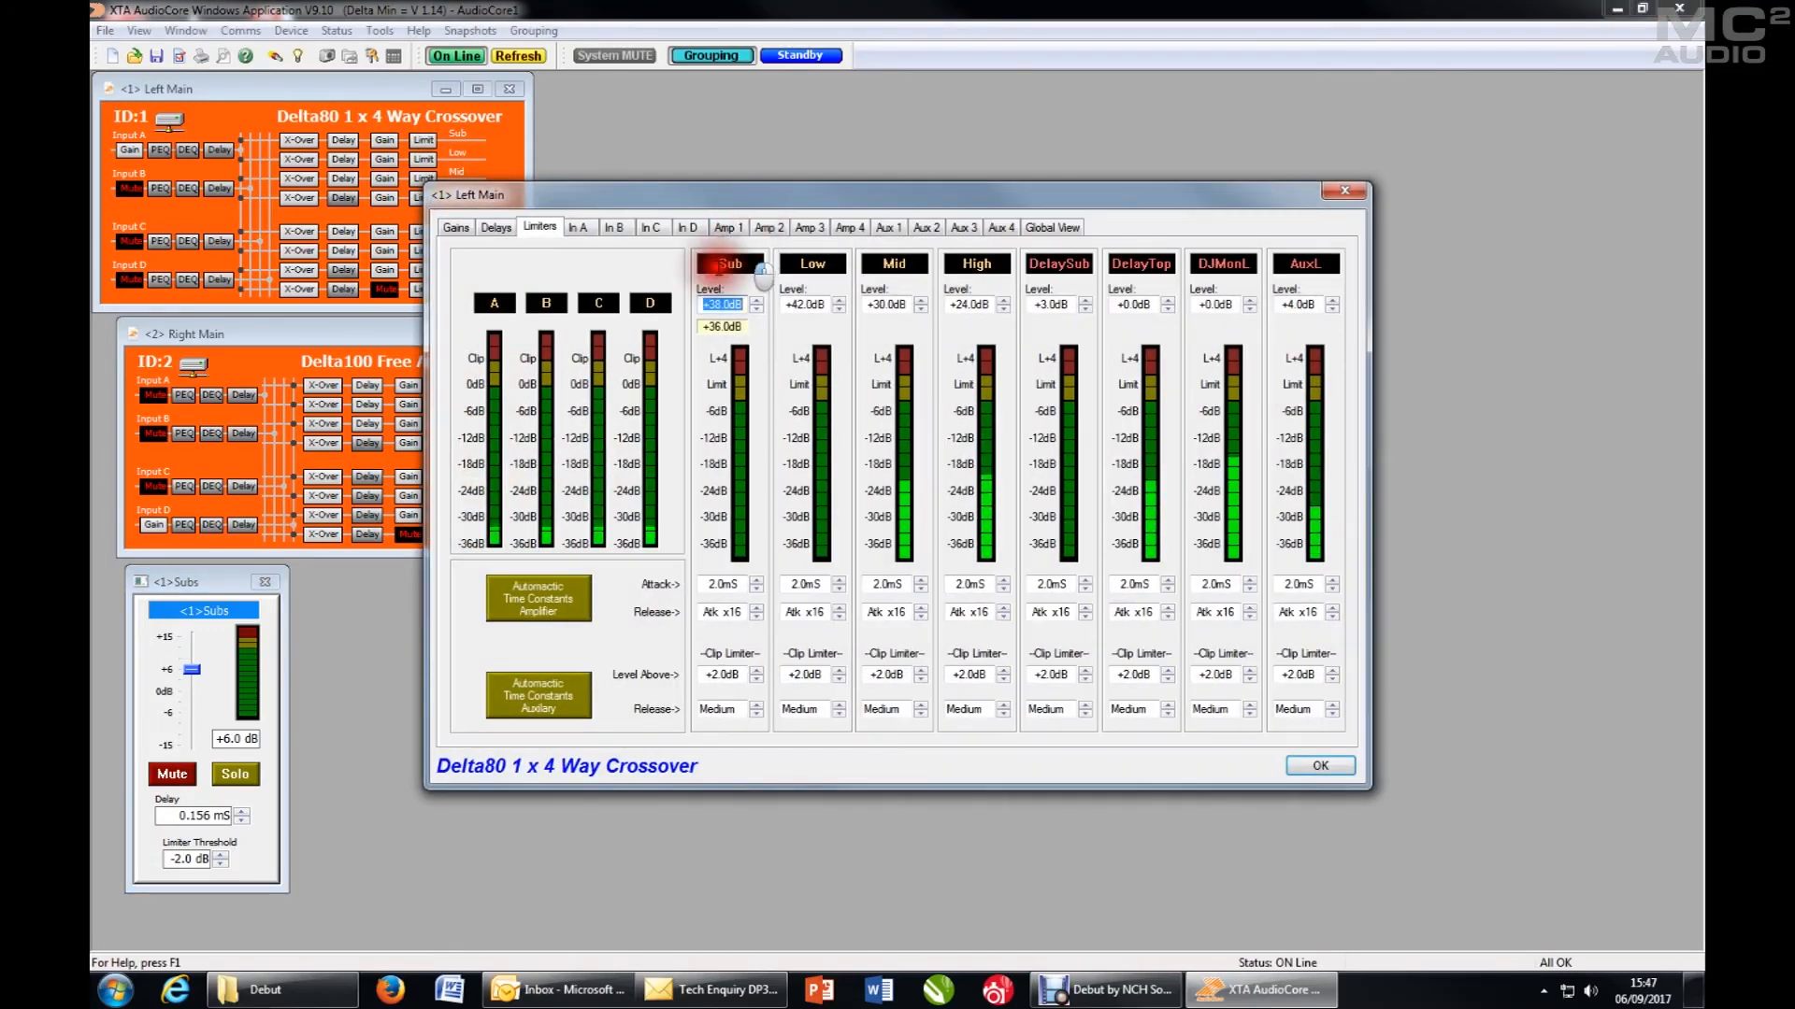
left_click(725, 228)
left_click(765, 228)
left_click(783, 294)
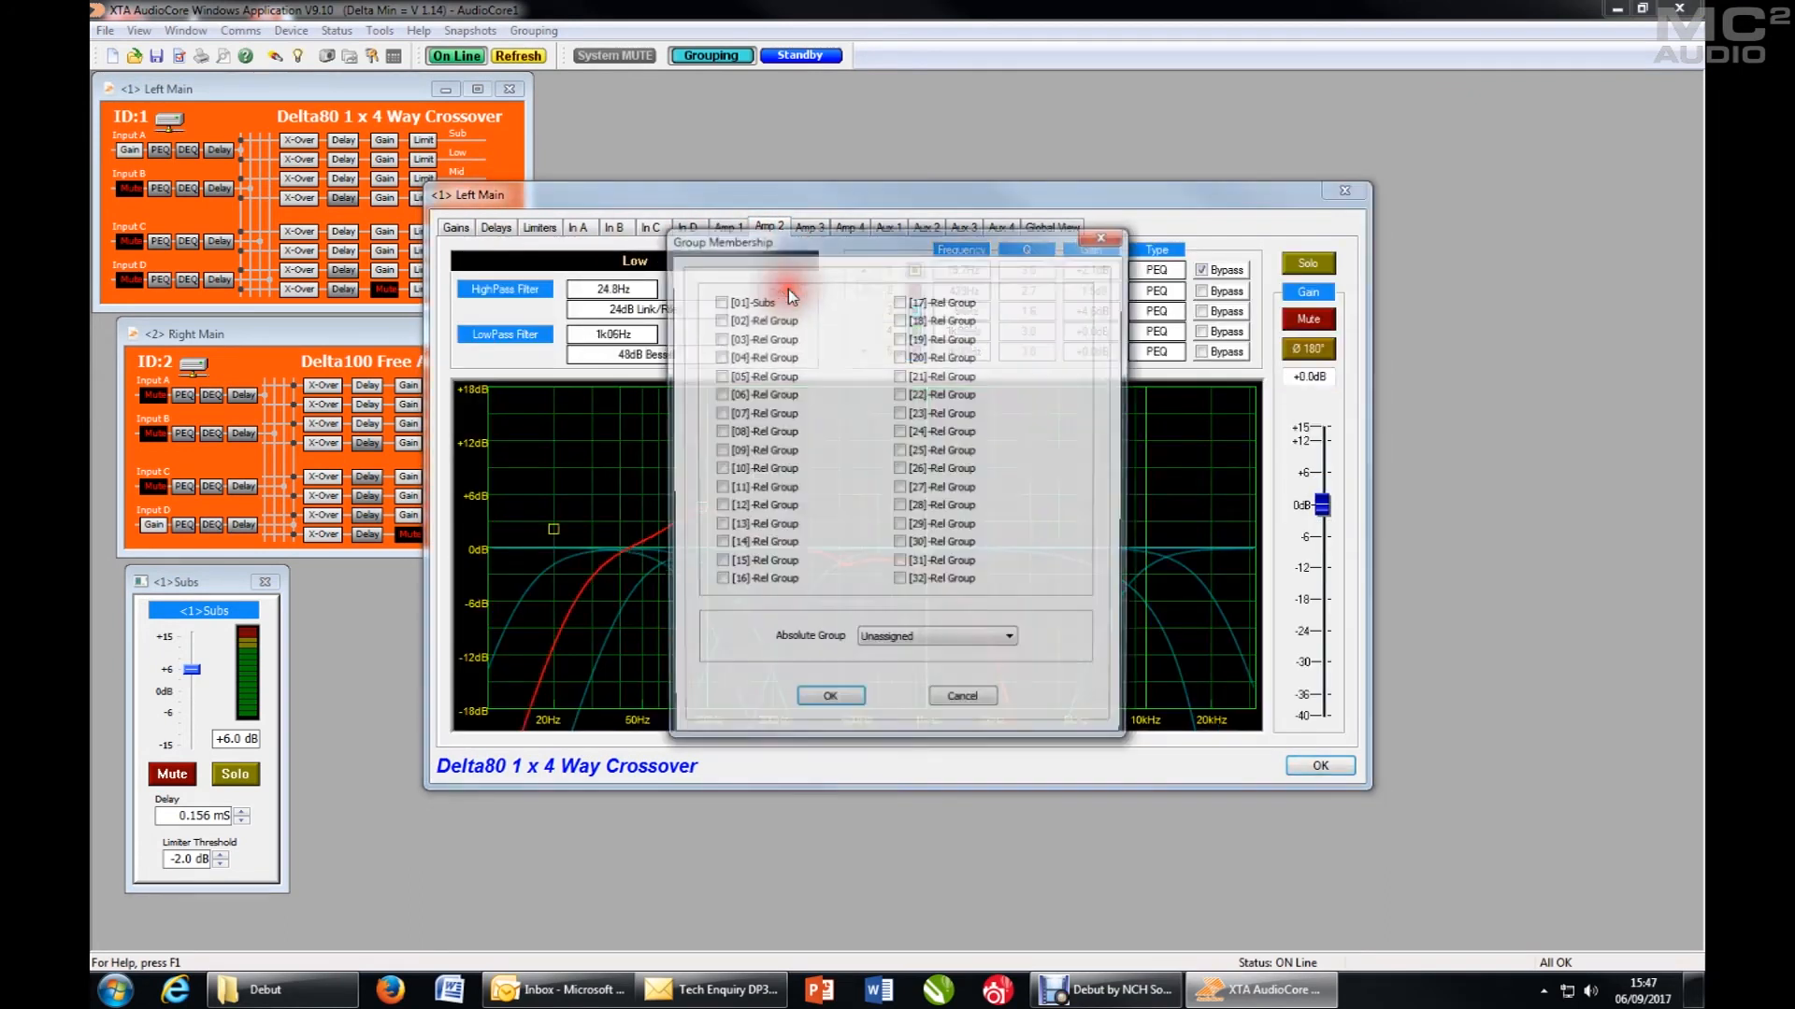
left_click(719, 319)
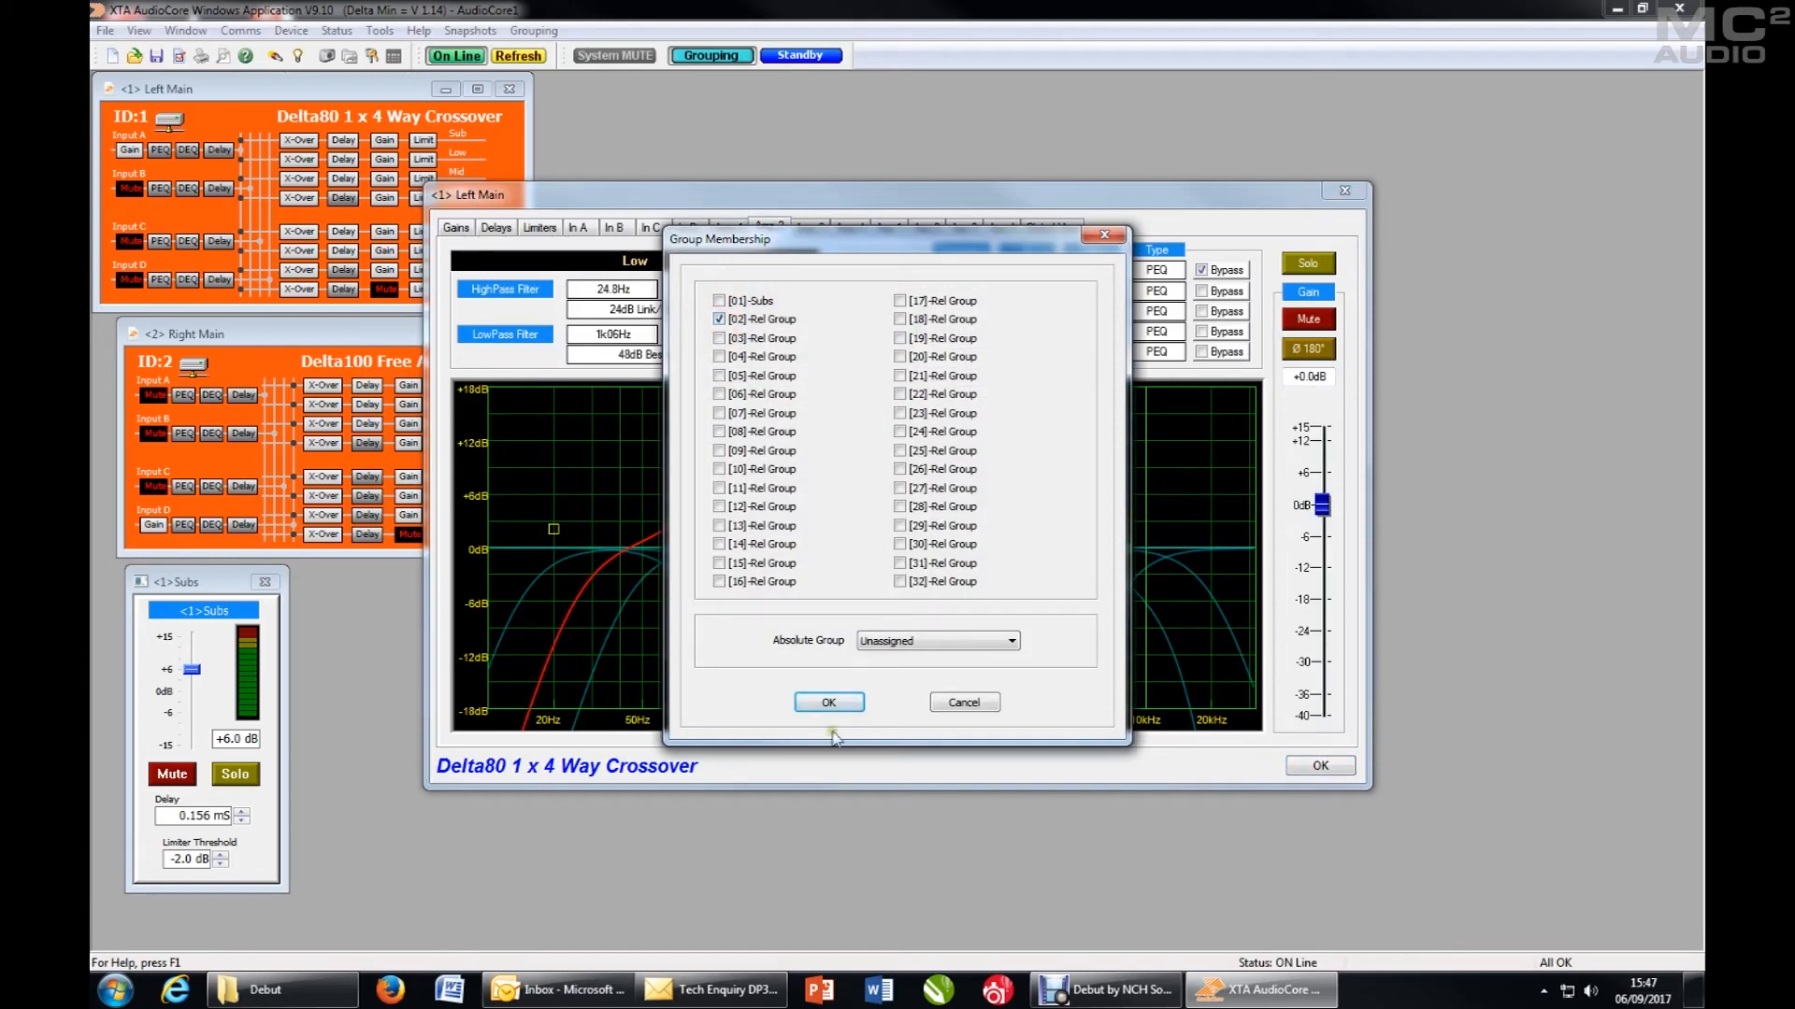
left_click(829, 703)
- Assign the Left Main Mid output to relative group 02
left_click(809, 228)
left_click(782, 294)
left_click(719, 319)
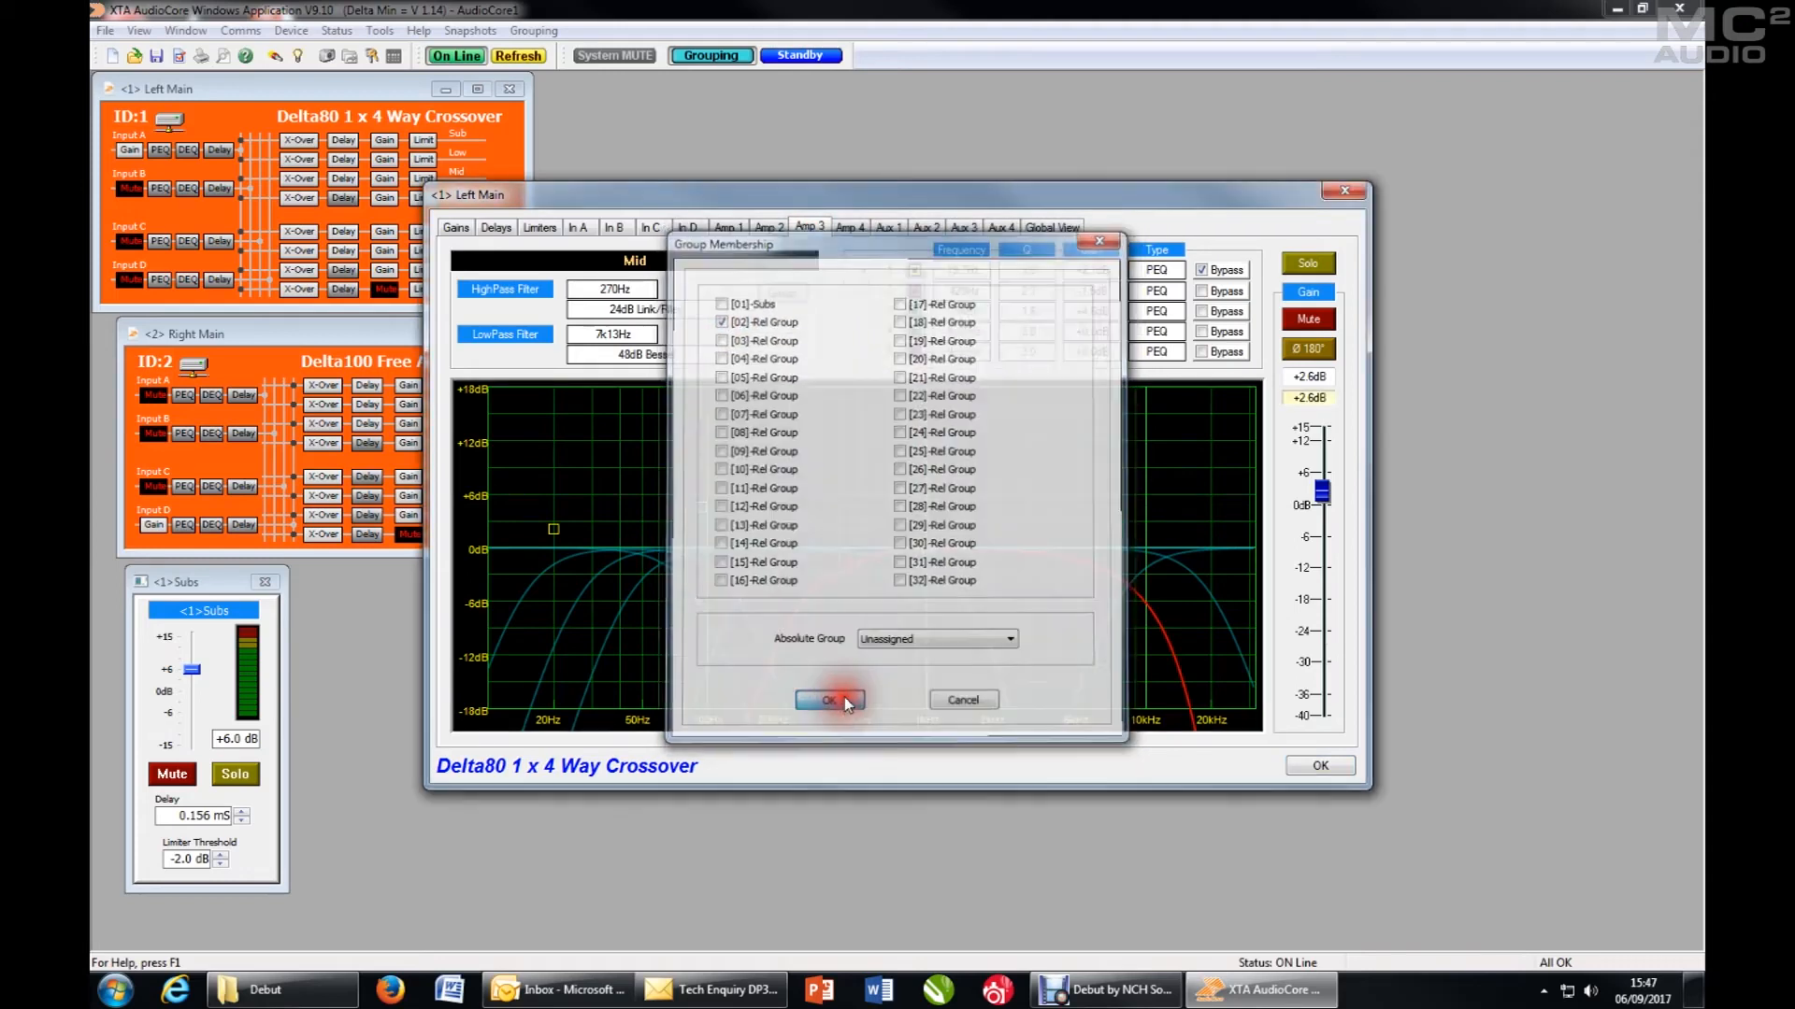
left_click(844, 710)
- Assign the Left Main High output to relative group 02 and place the group's window beside the Subs window
left_click(850, 228)
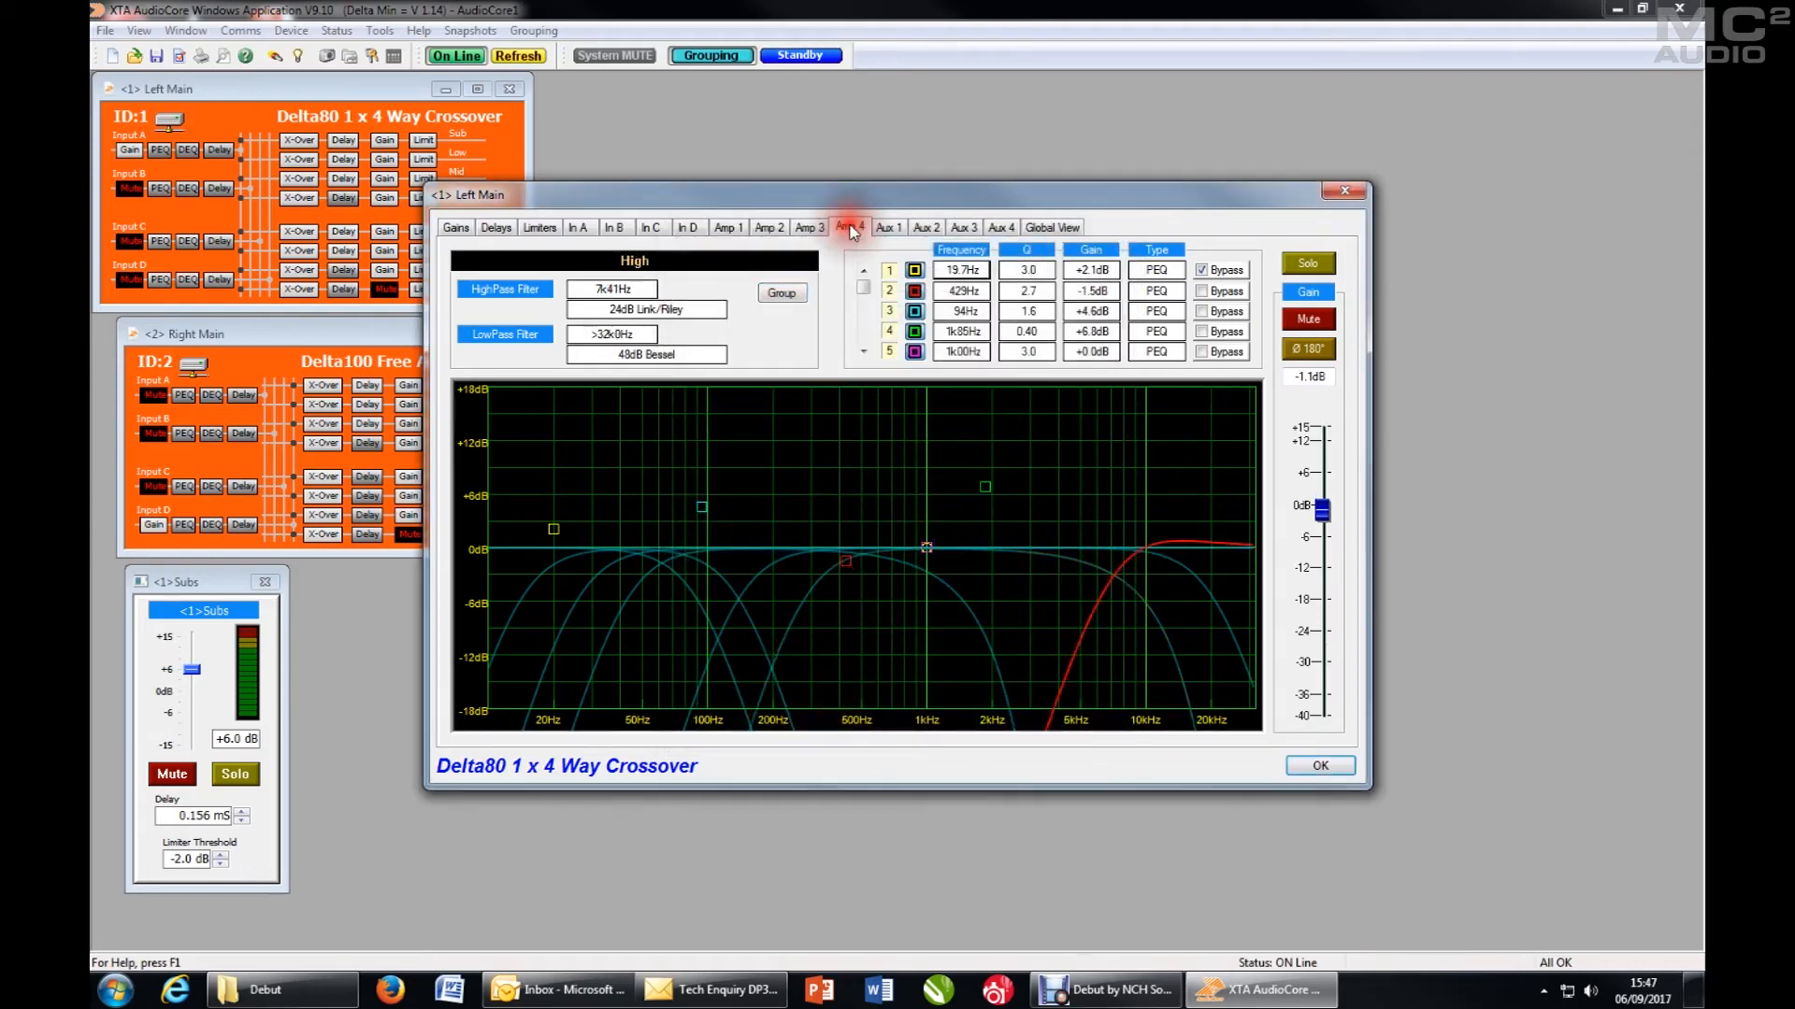
left_click(782, 294)
left_click(720, 320)
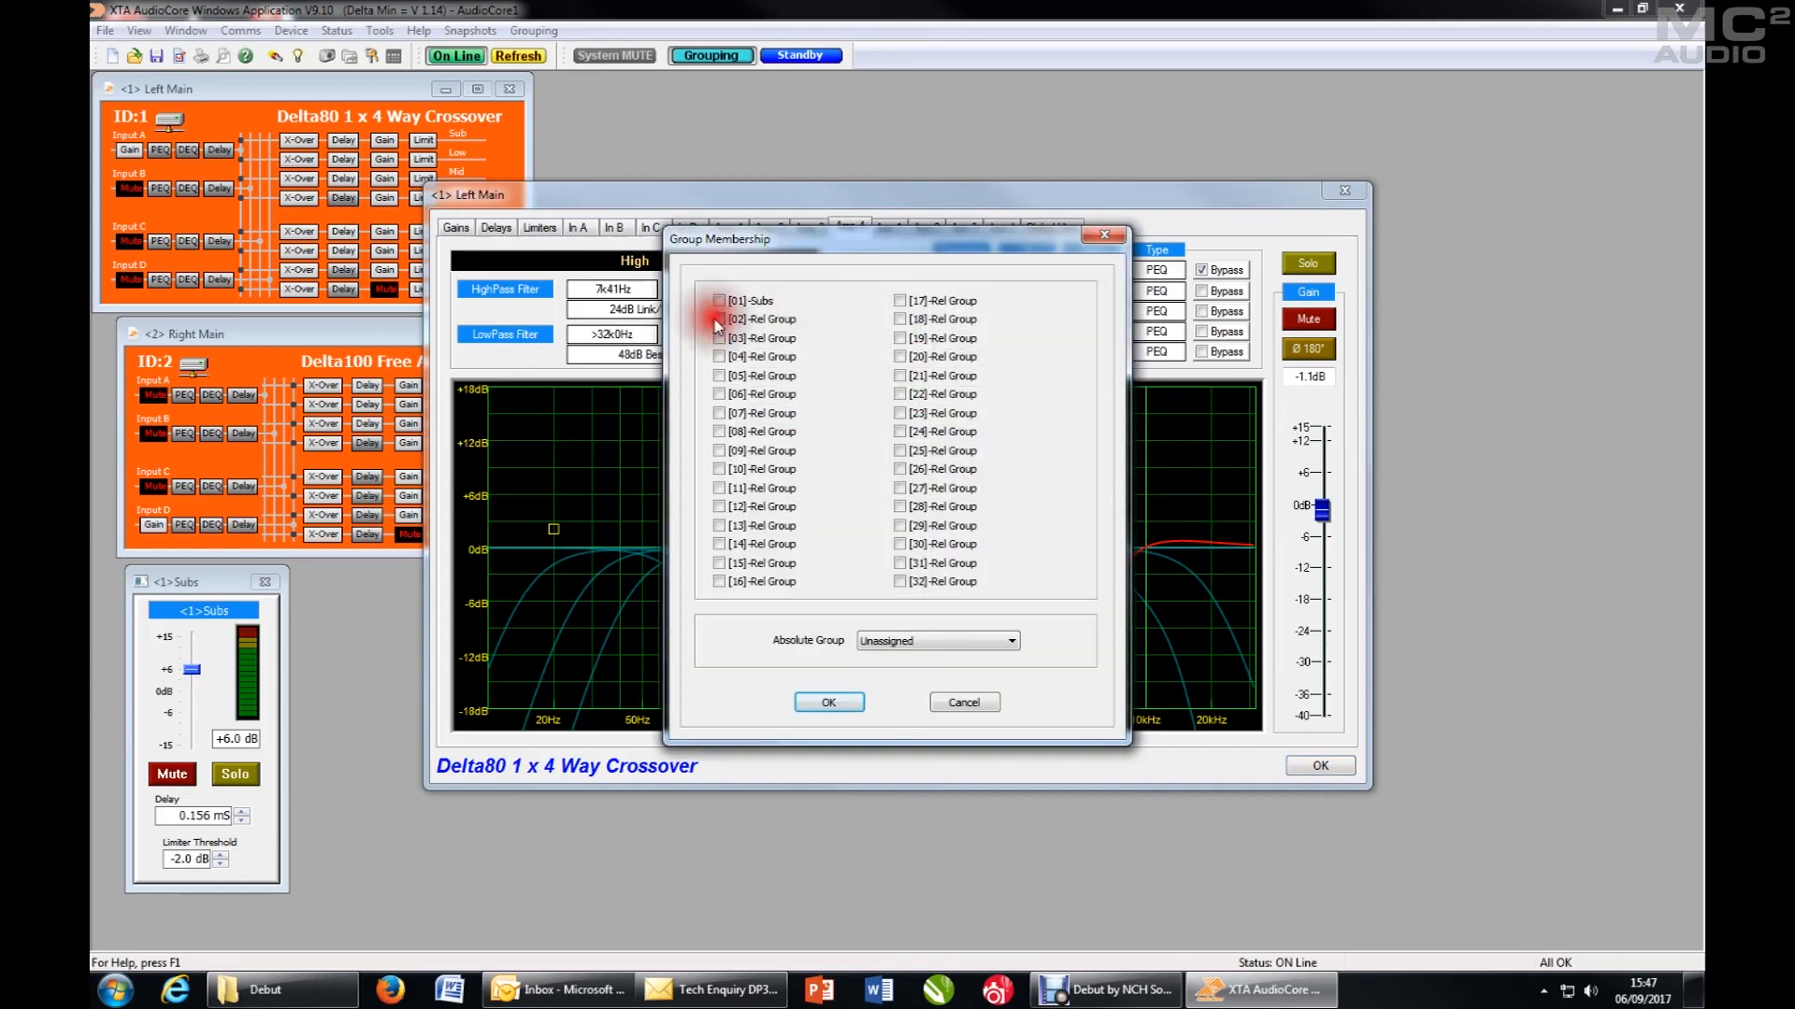
left_click(826, 703)
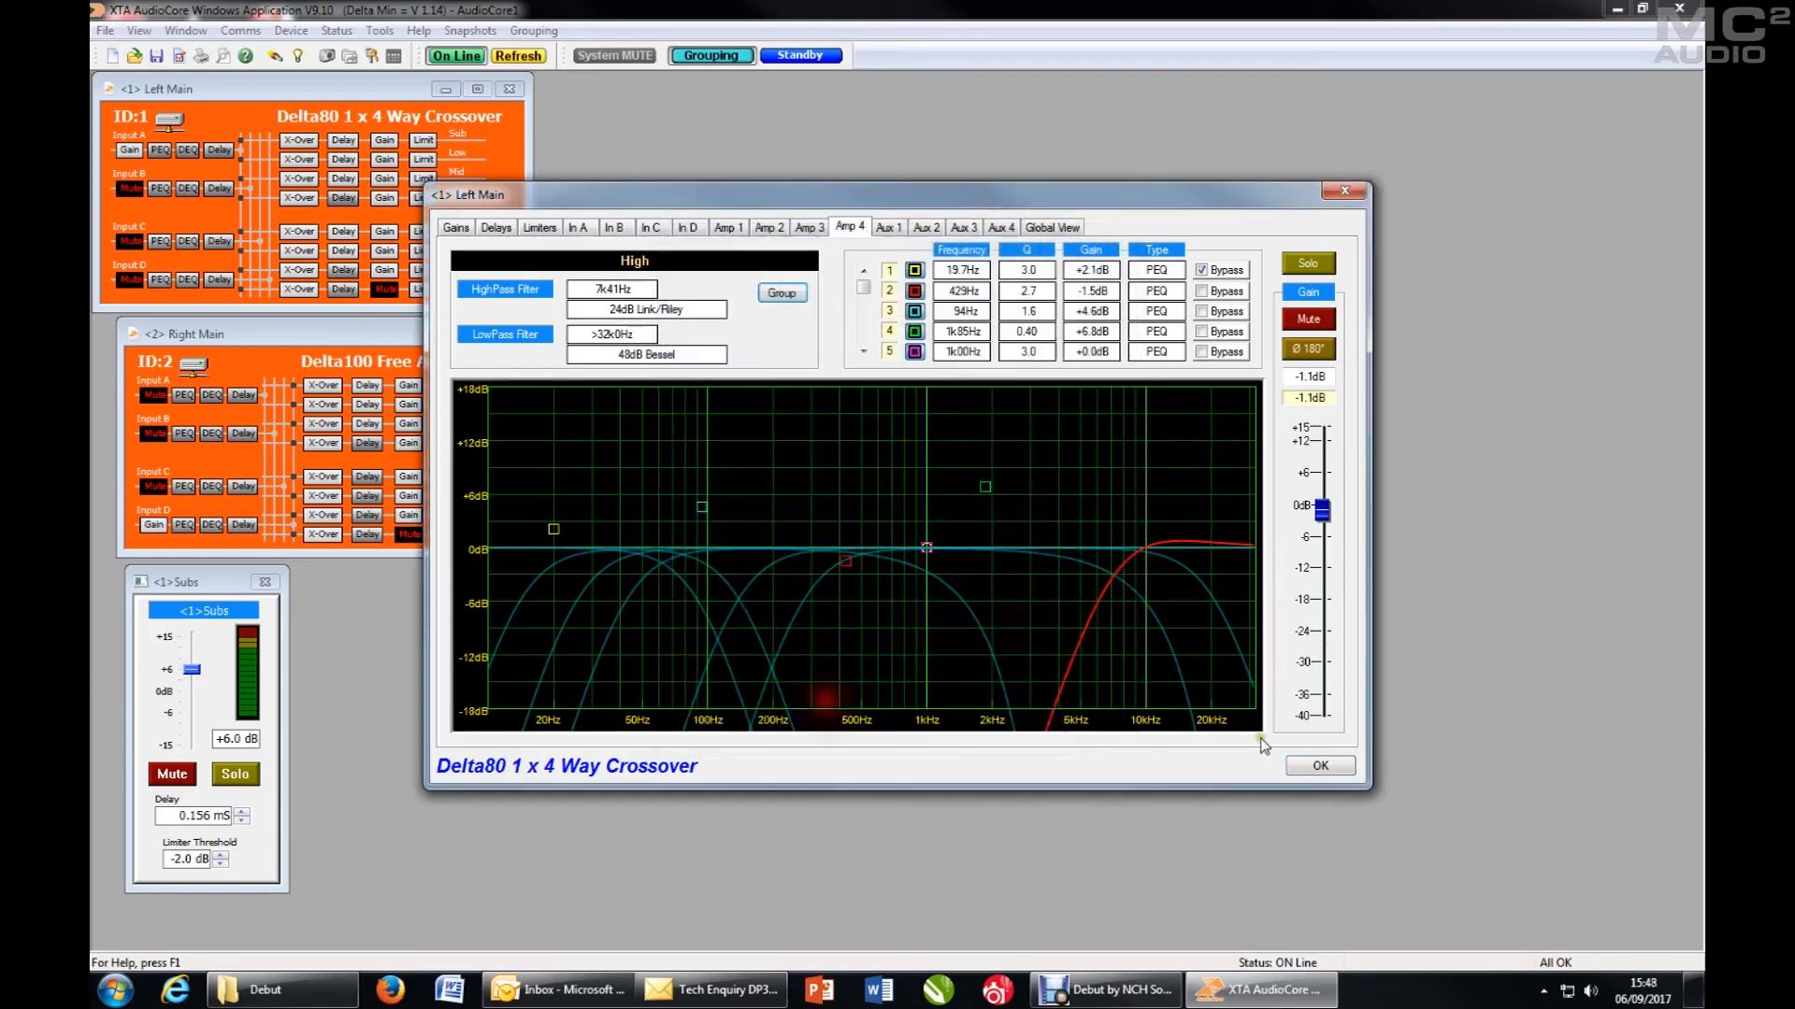
left_click(1331, 772)
left_click_drag(391, 312, 397, 584)
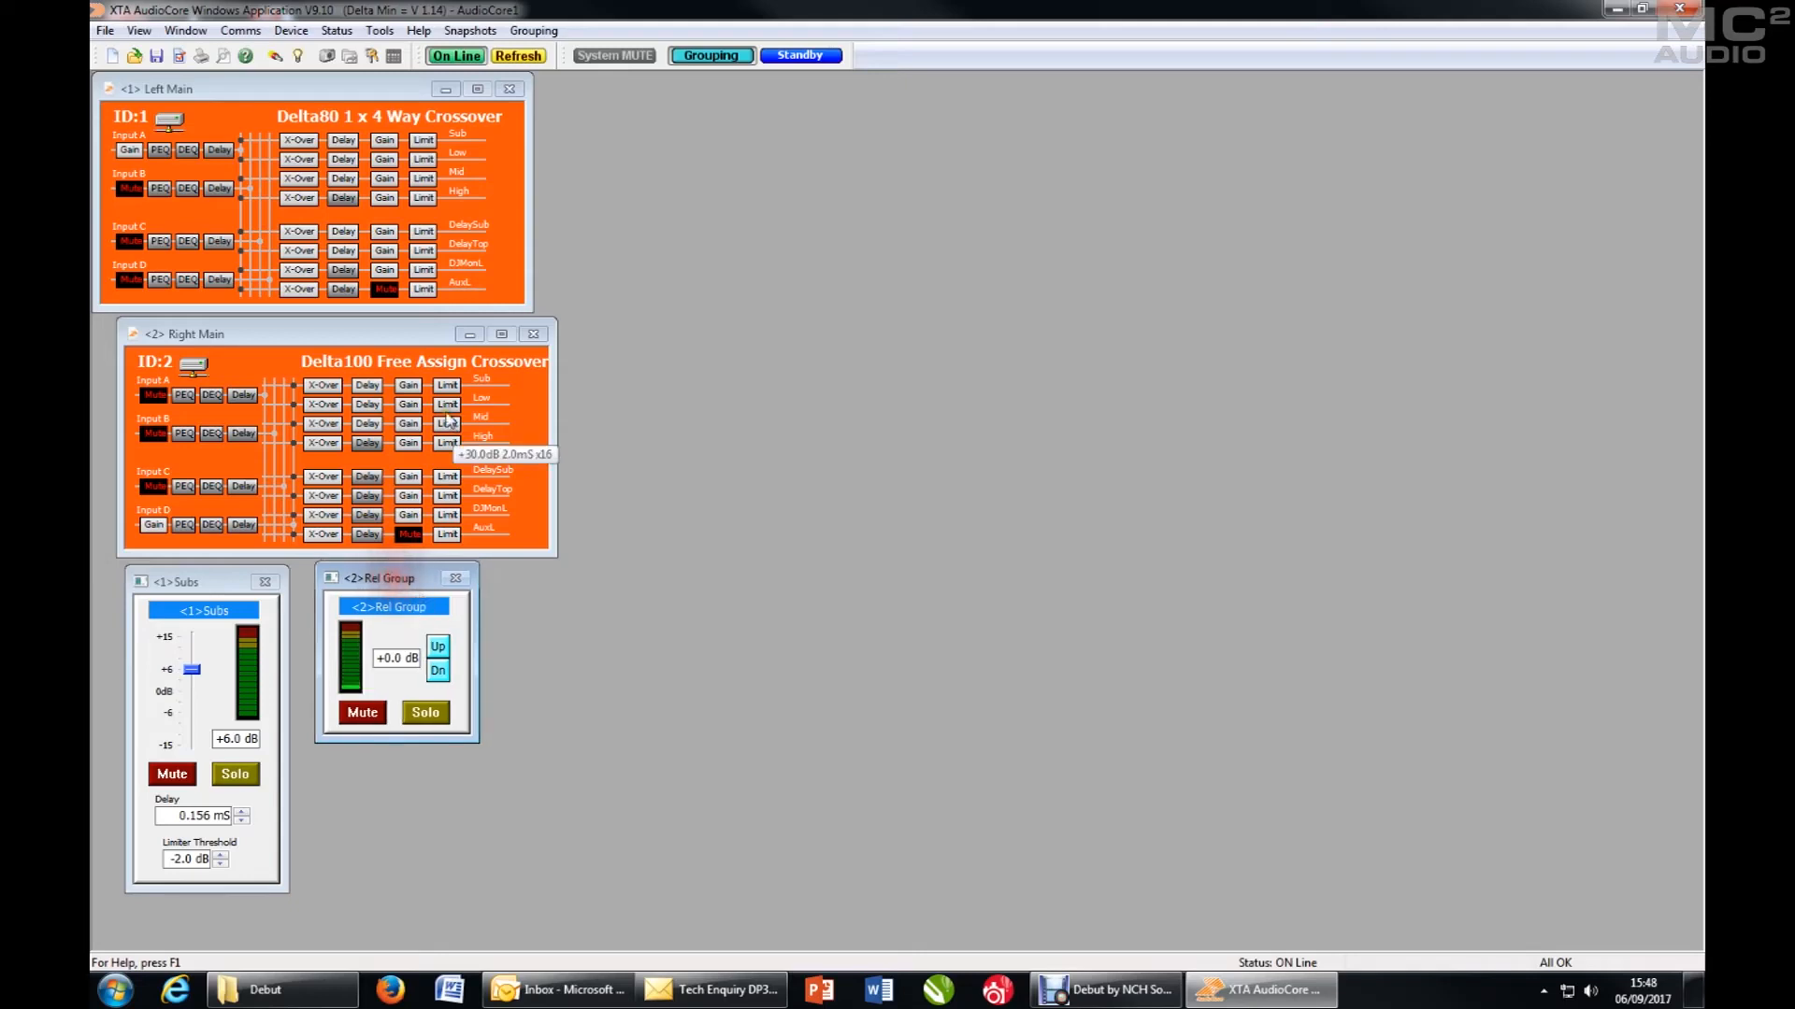
- Assign the Right Main Low output to relative group 02, leaving its absolute group unassigned
left_click(450, 408)
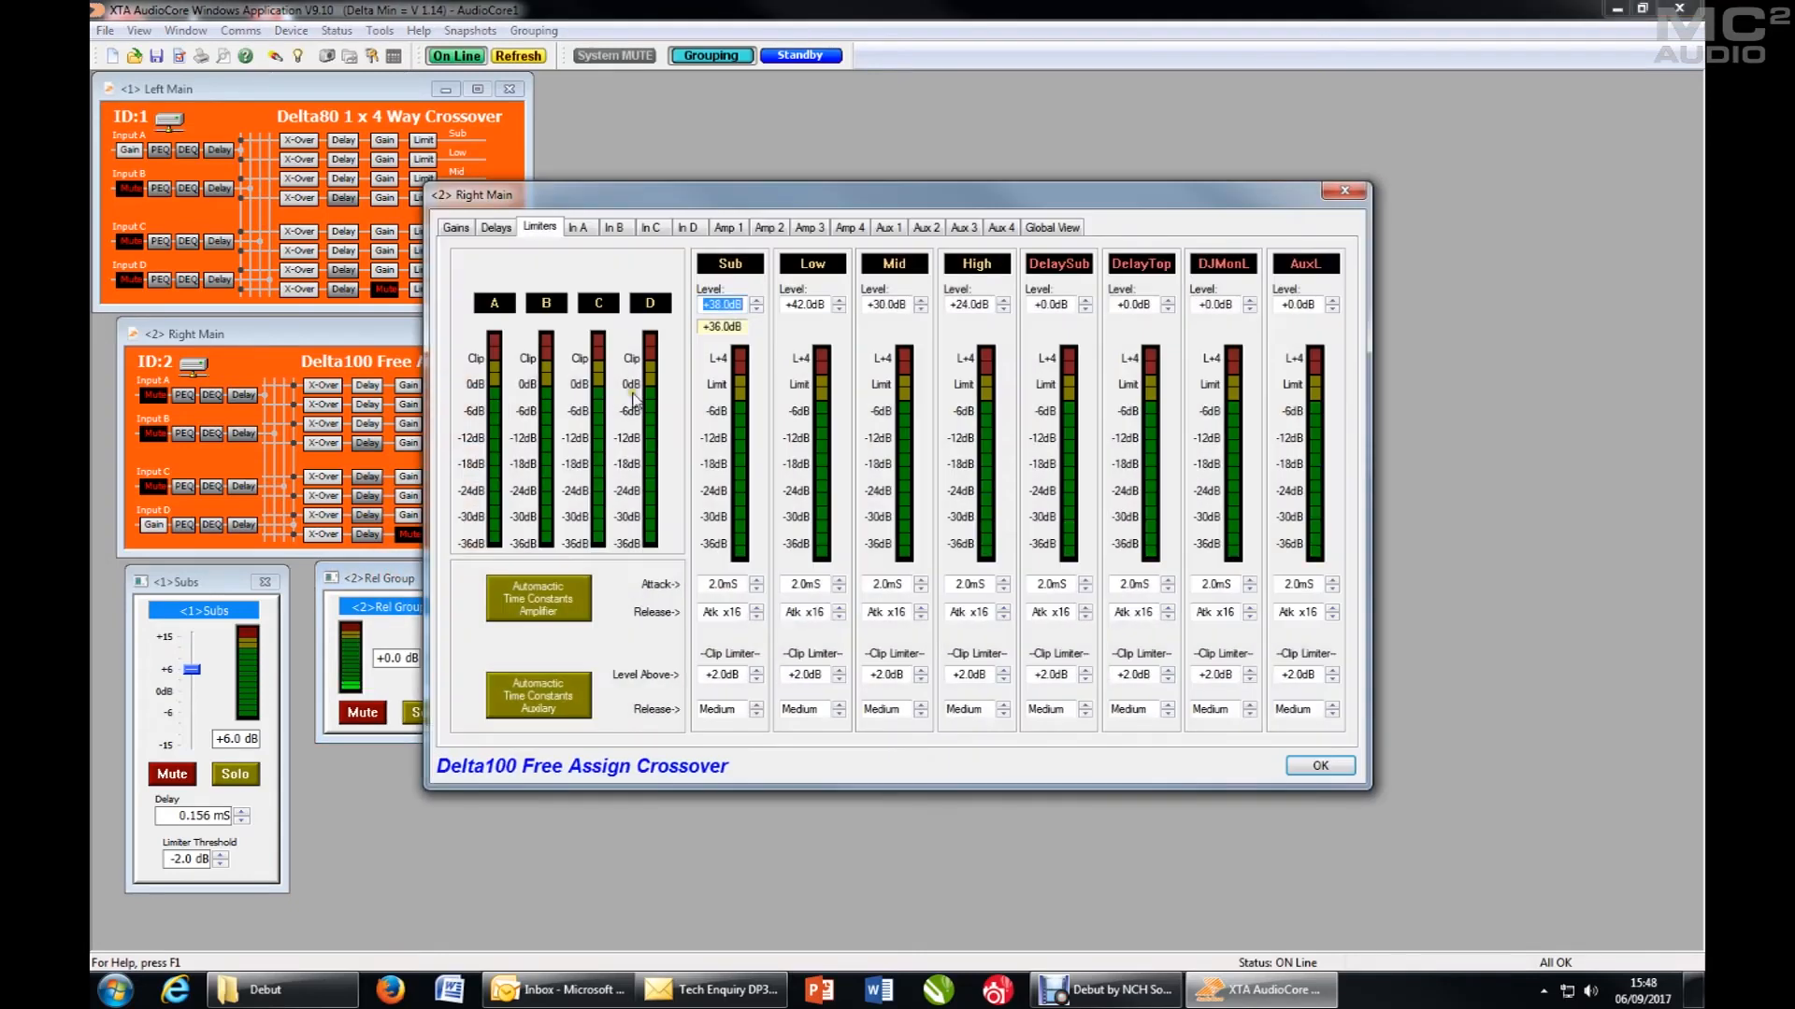
left_click(726, 227)
left_click(769, 228)
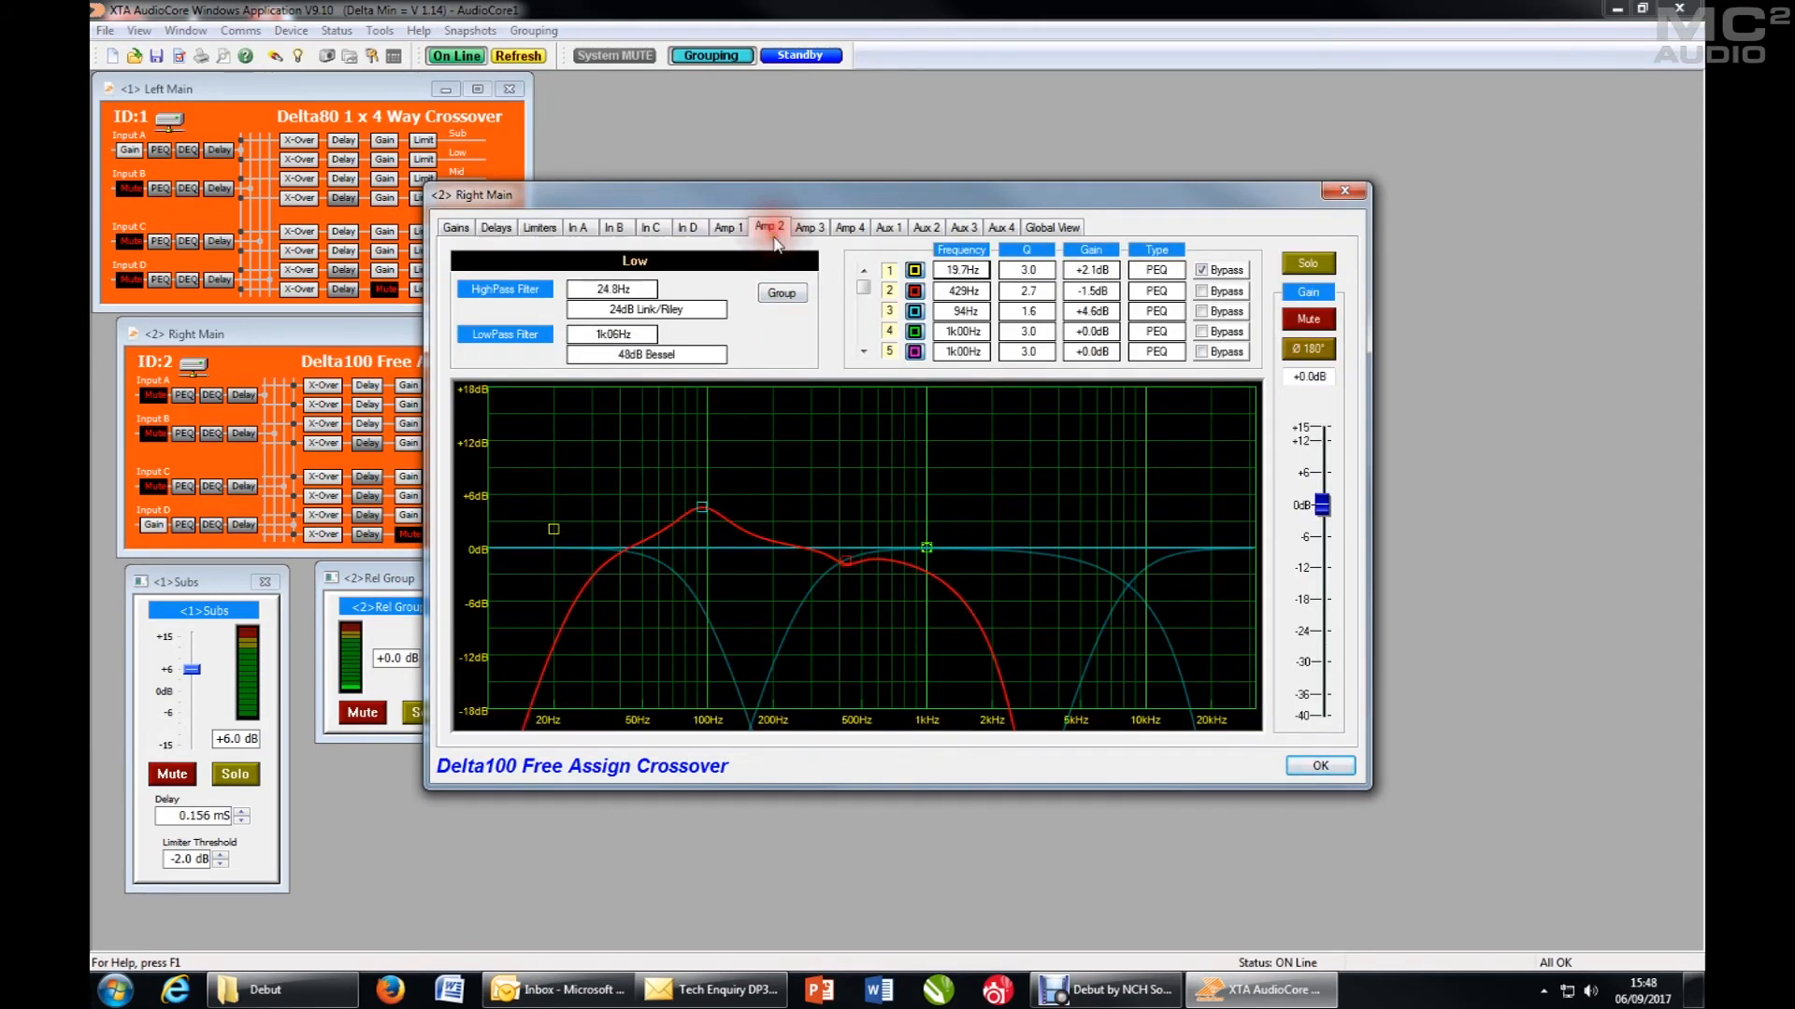
left_click(781, 293)
left_click(719, 301)
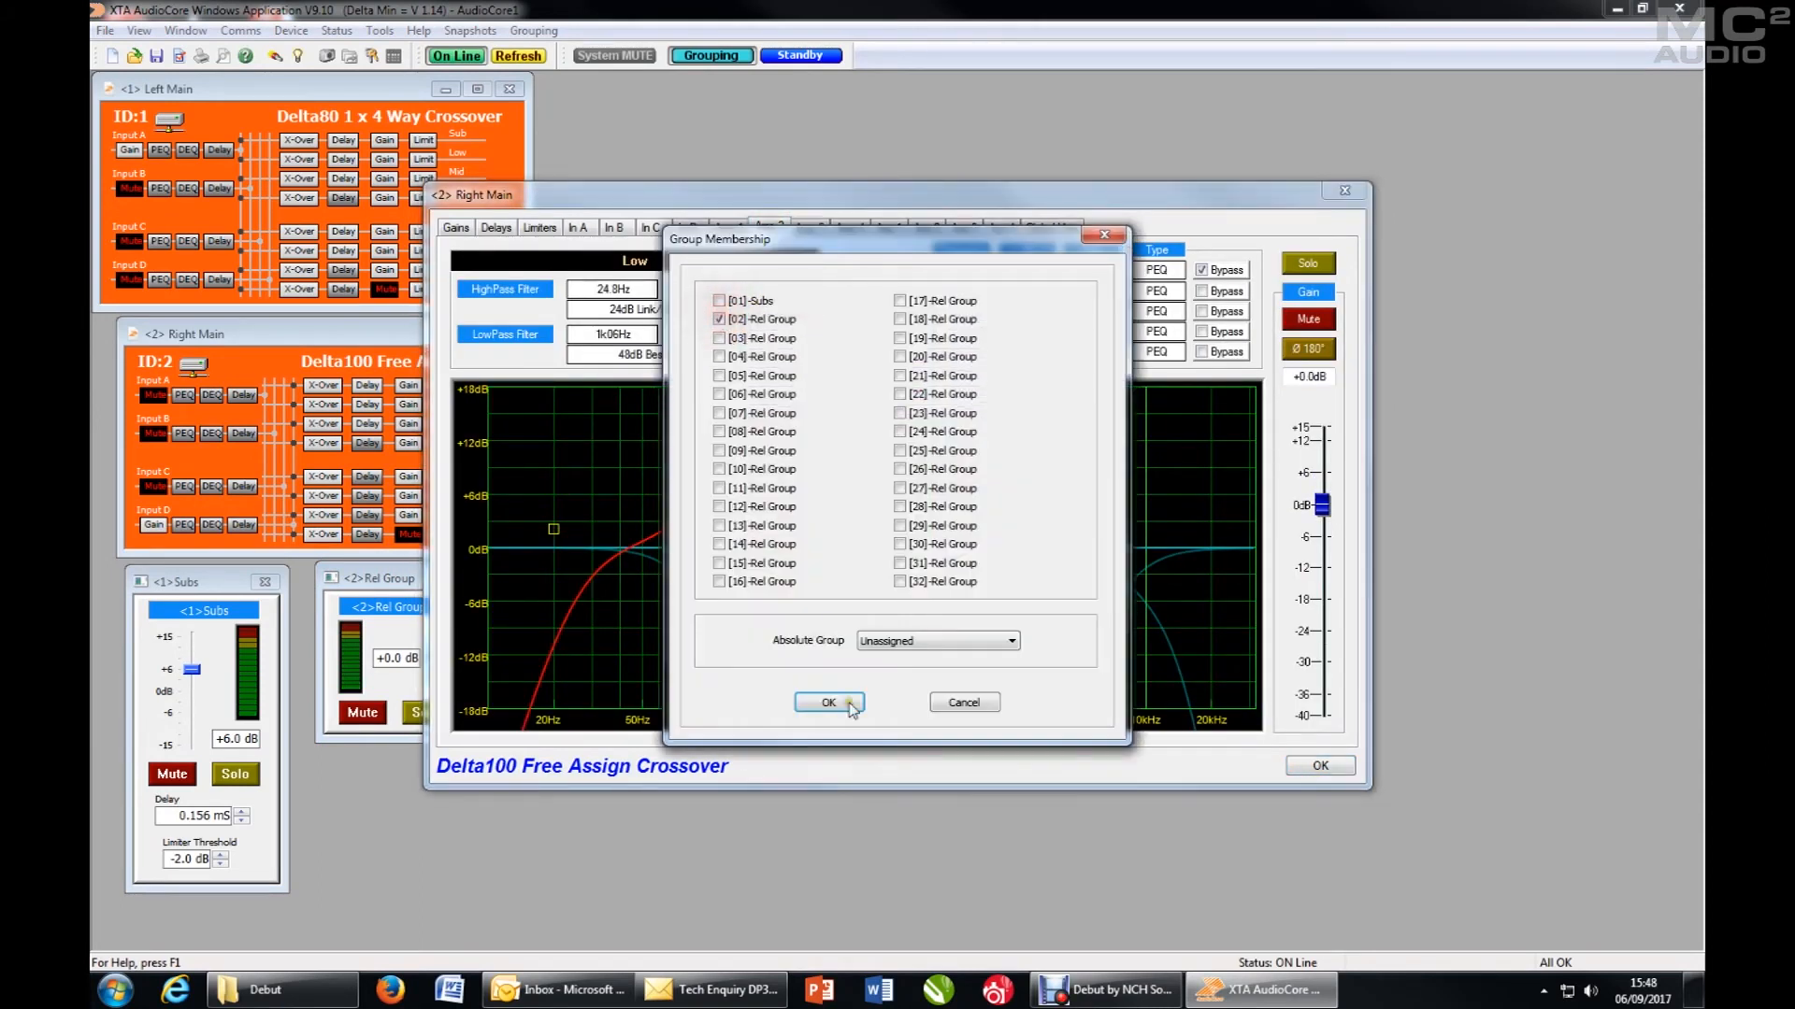
left_click(828, 702)
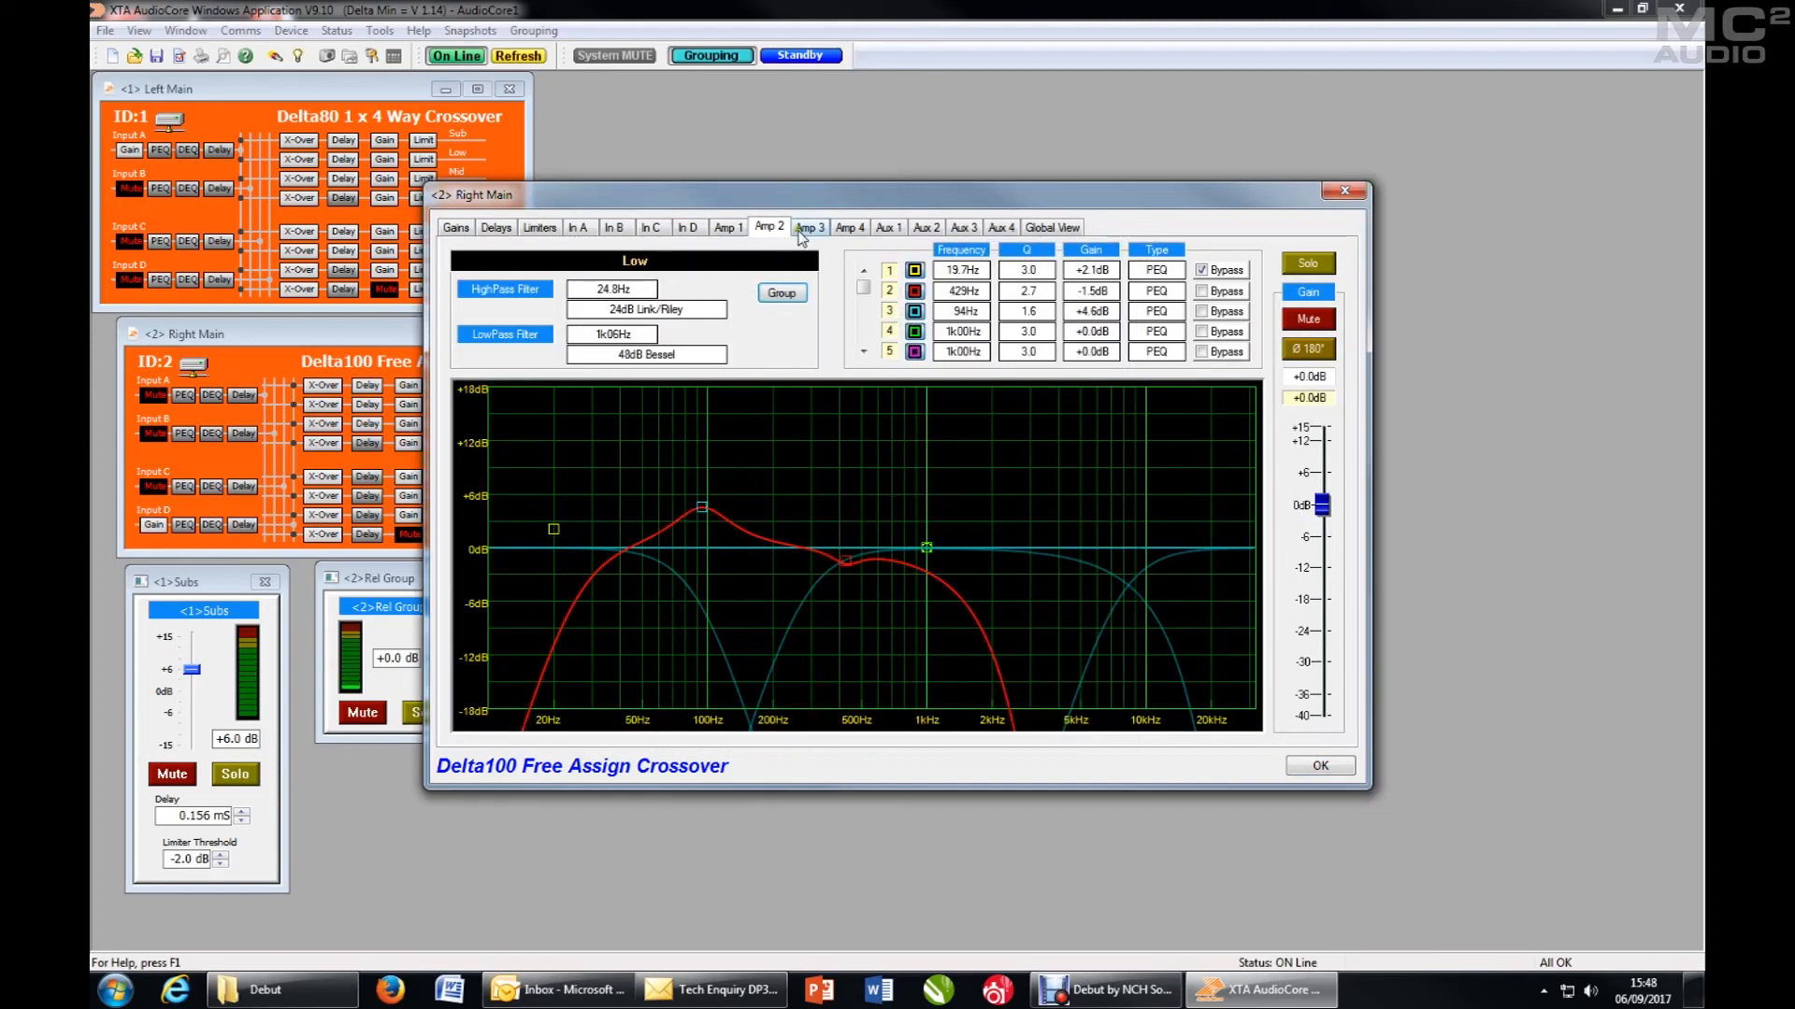
- Assign the Right Main Mid output to relative group 02
left_click(806, 229)
left_click(783, 295)
left_click(720, 320)
left_click(828, 702)
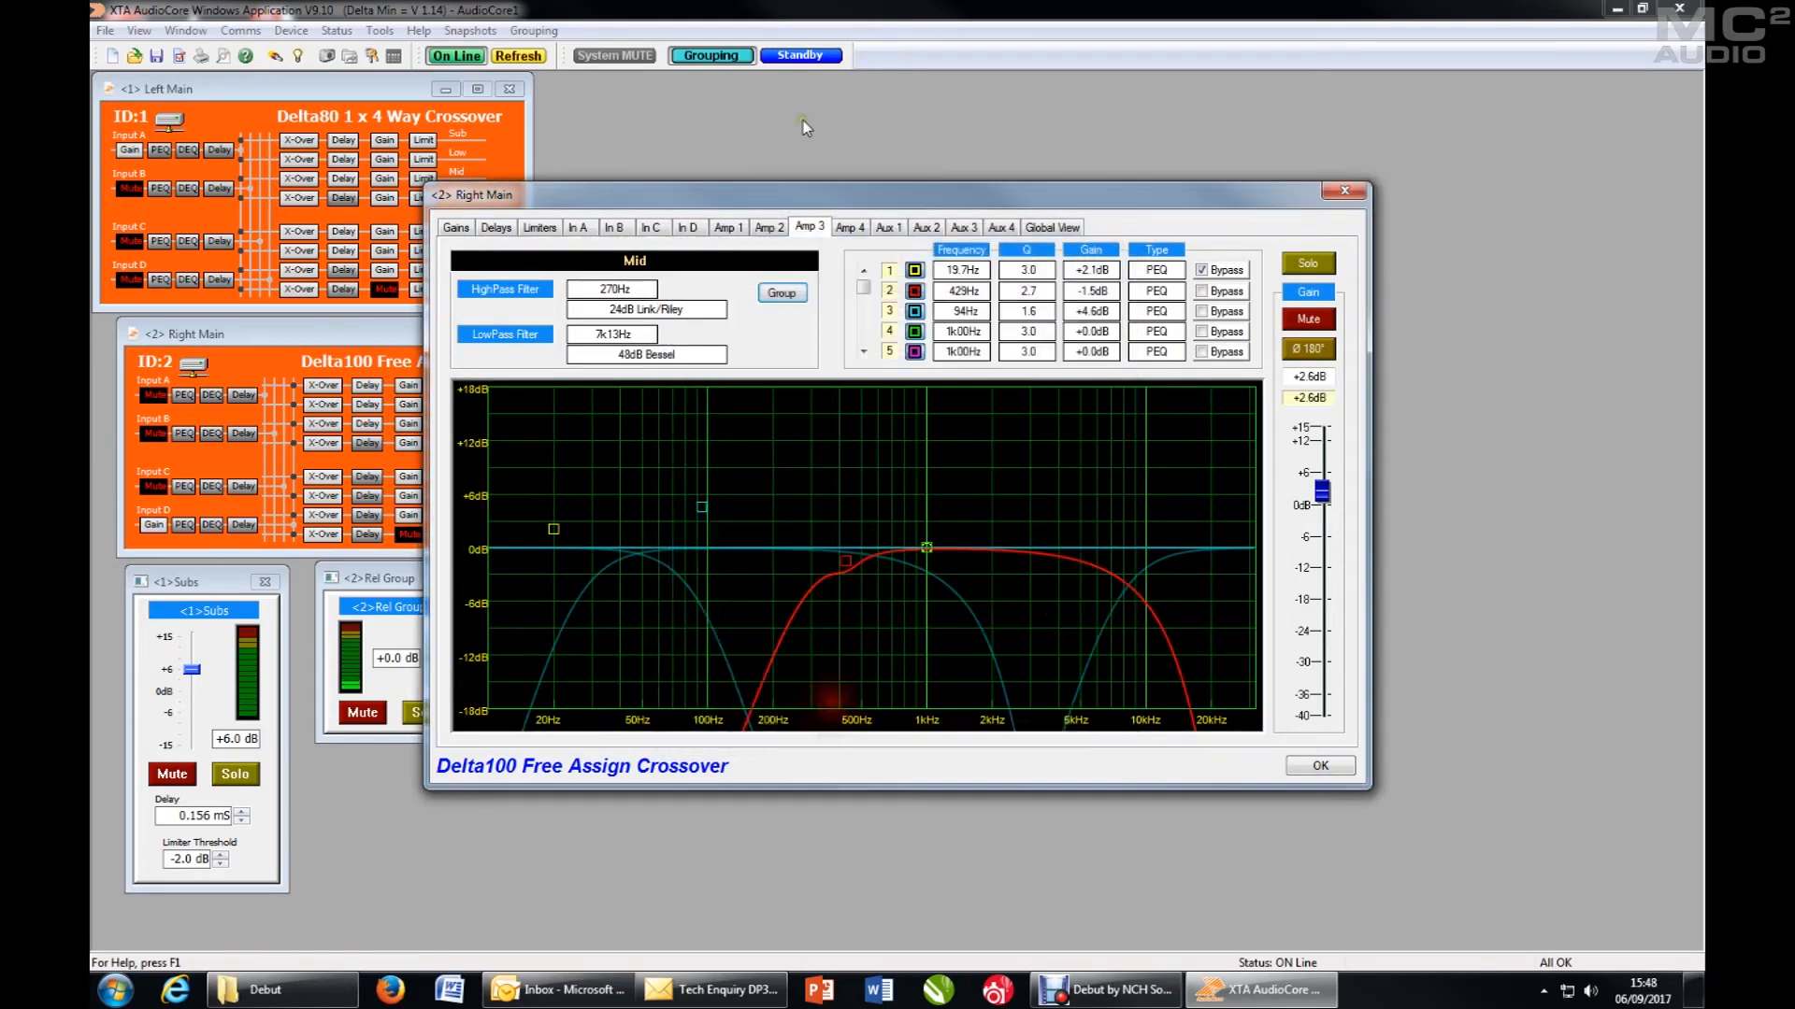
- Assign the Right Main High output to relative group 02 and close the unit's settings
left_click(844, 229)
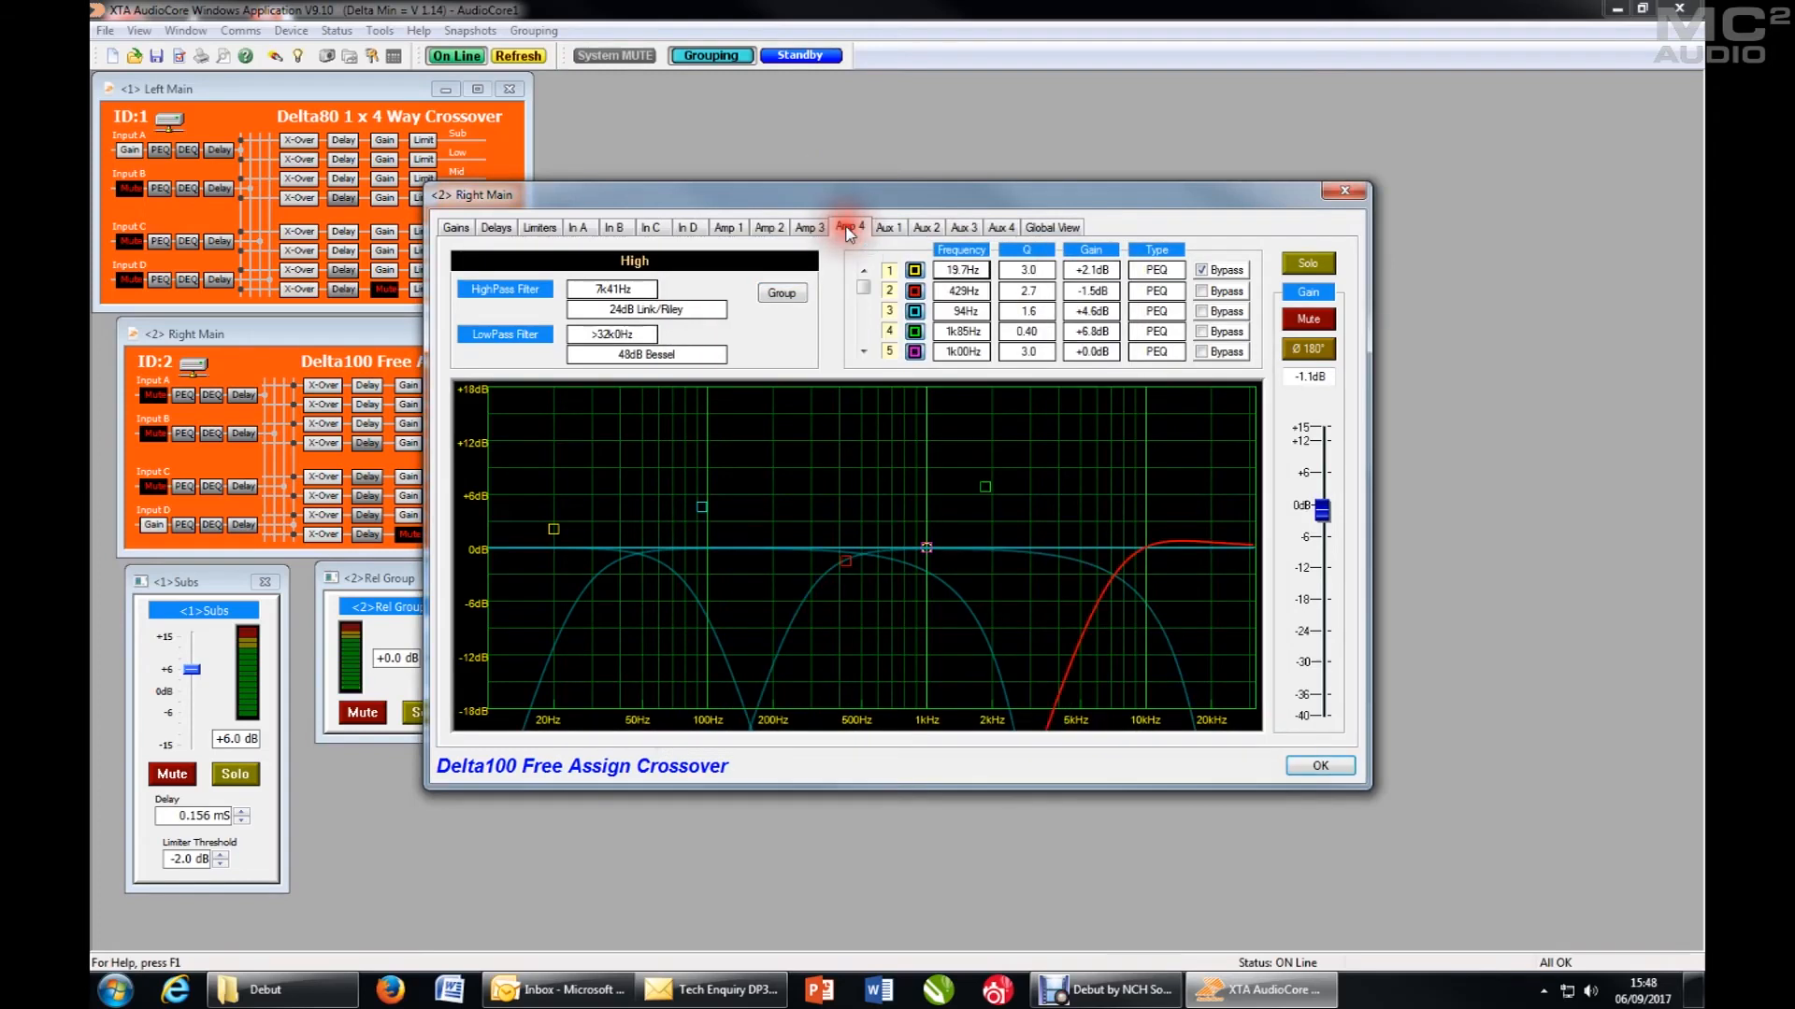
left_click(781, 293)
left_click(719, 320)
left_click(829, 703)
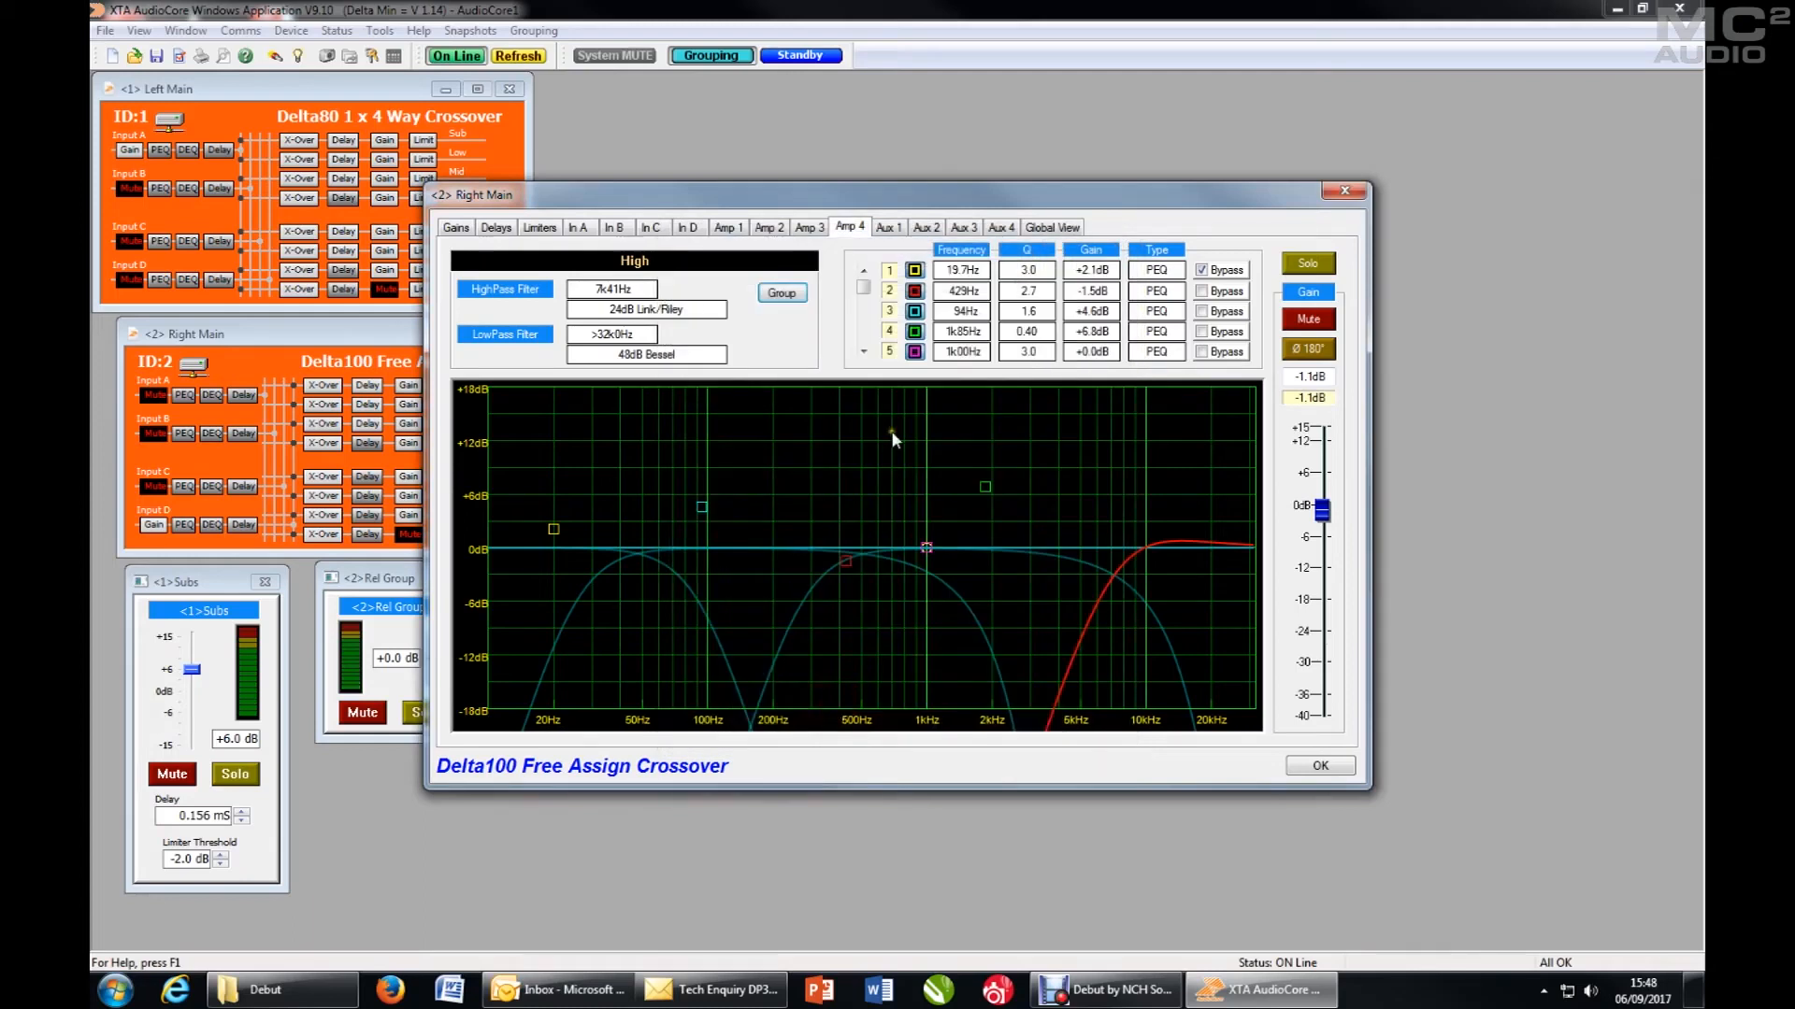
left_click(1318, 764)
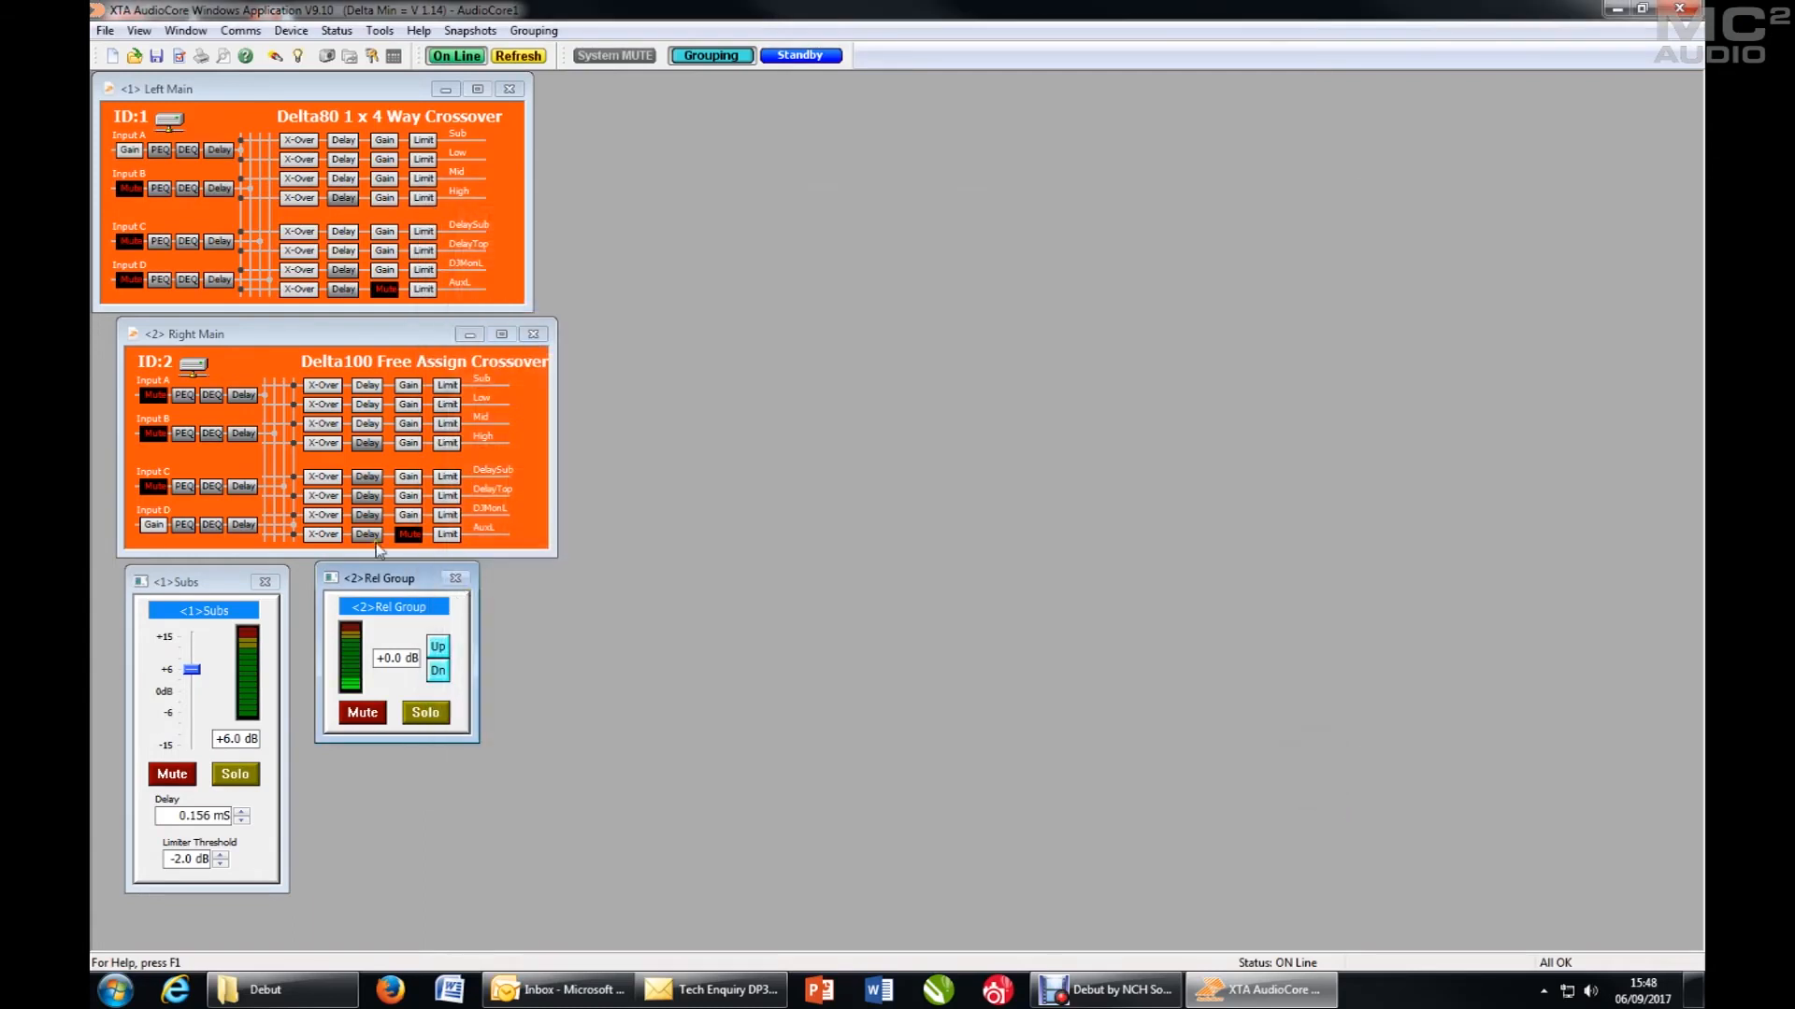
- Rename relative group 2 as Full Range and choose the Left Main Low output as its meter source
double_click(402, 608)
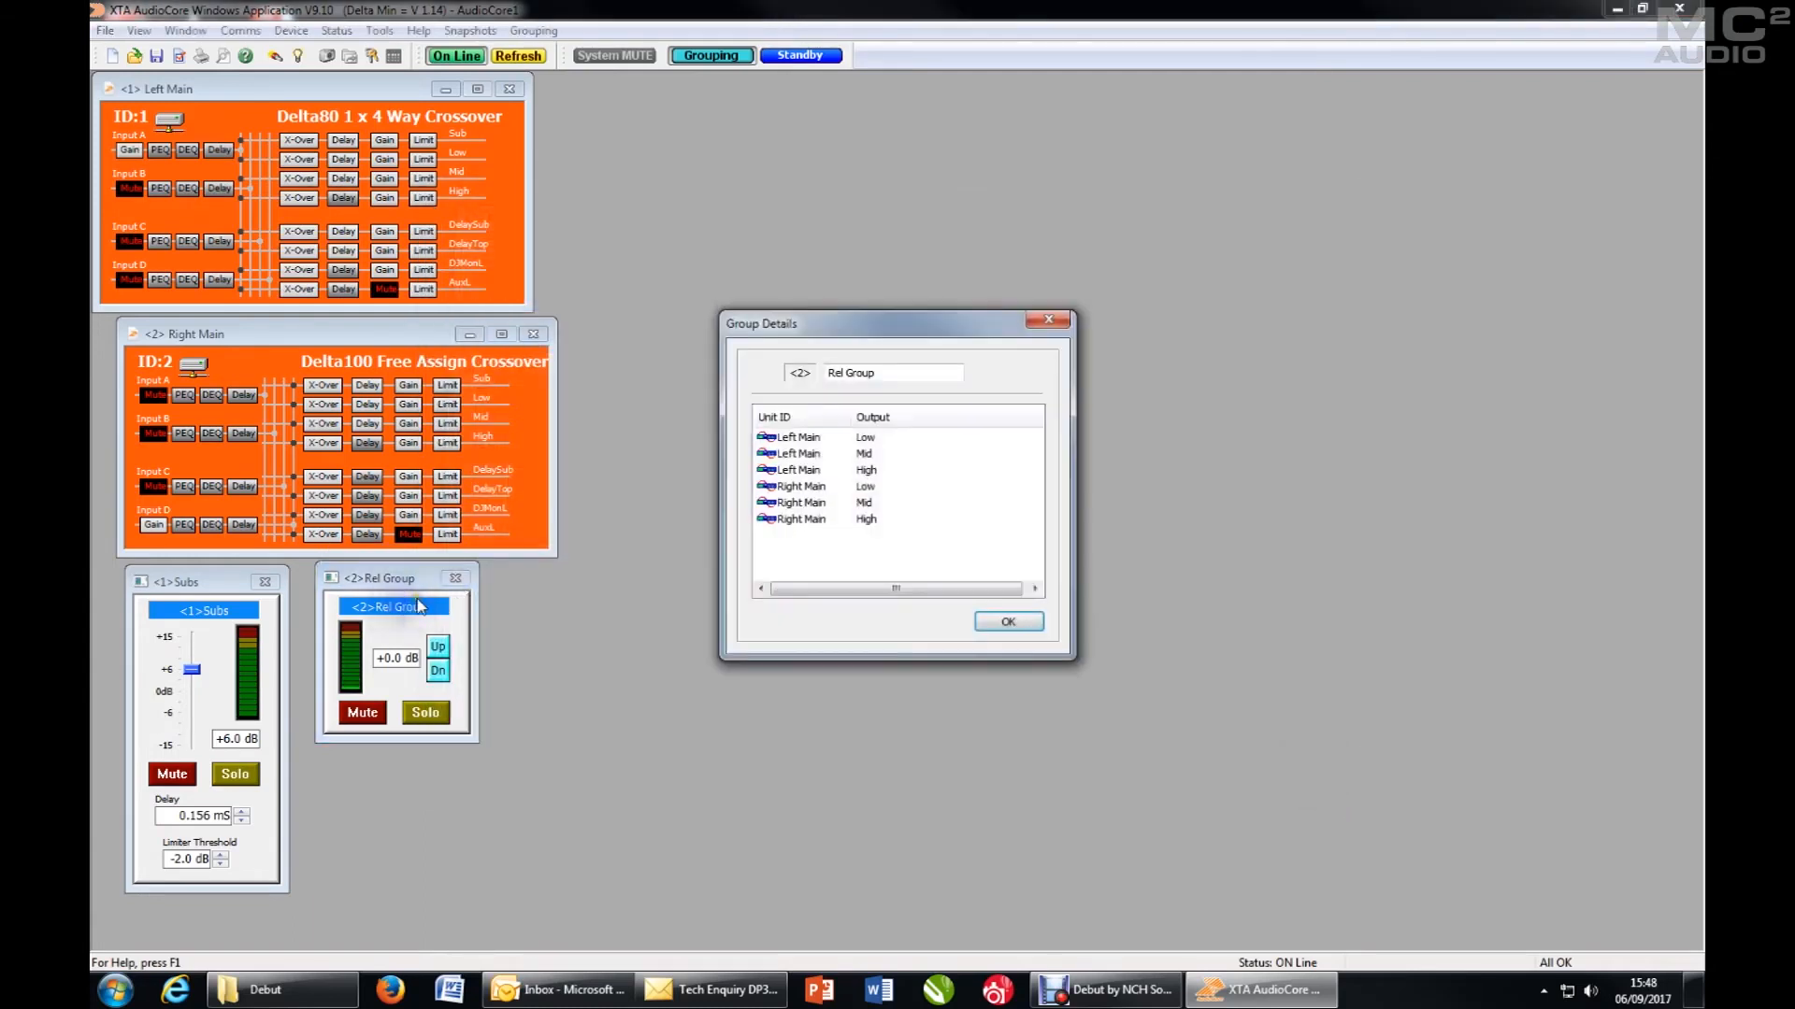
left_click(636, 350)
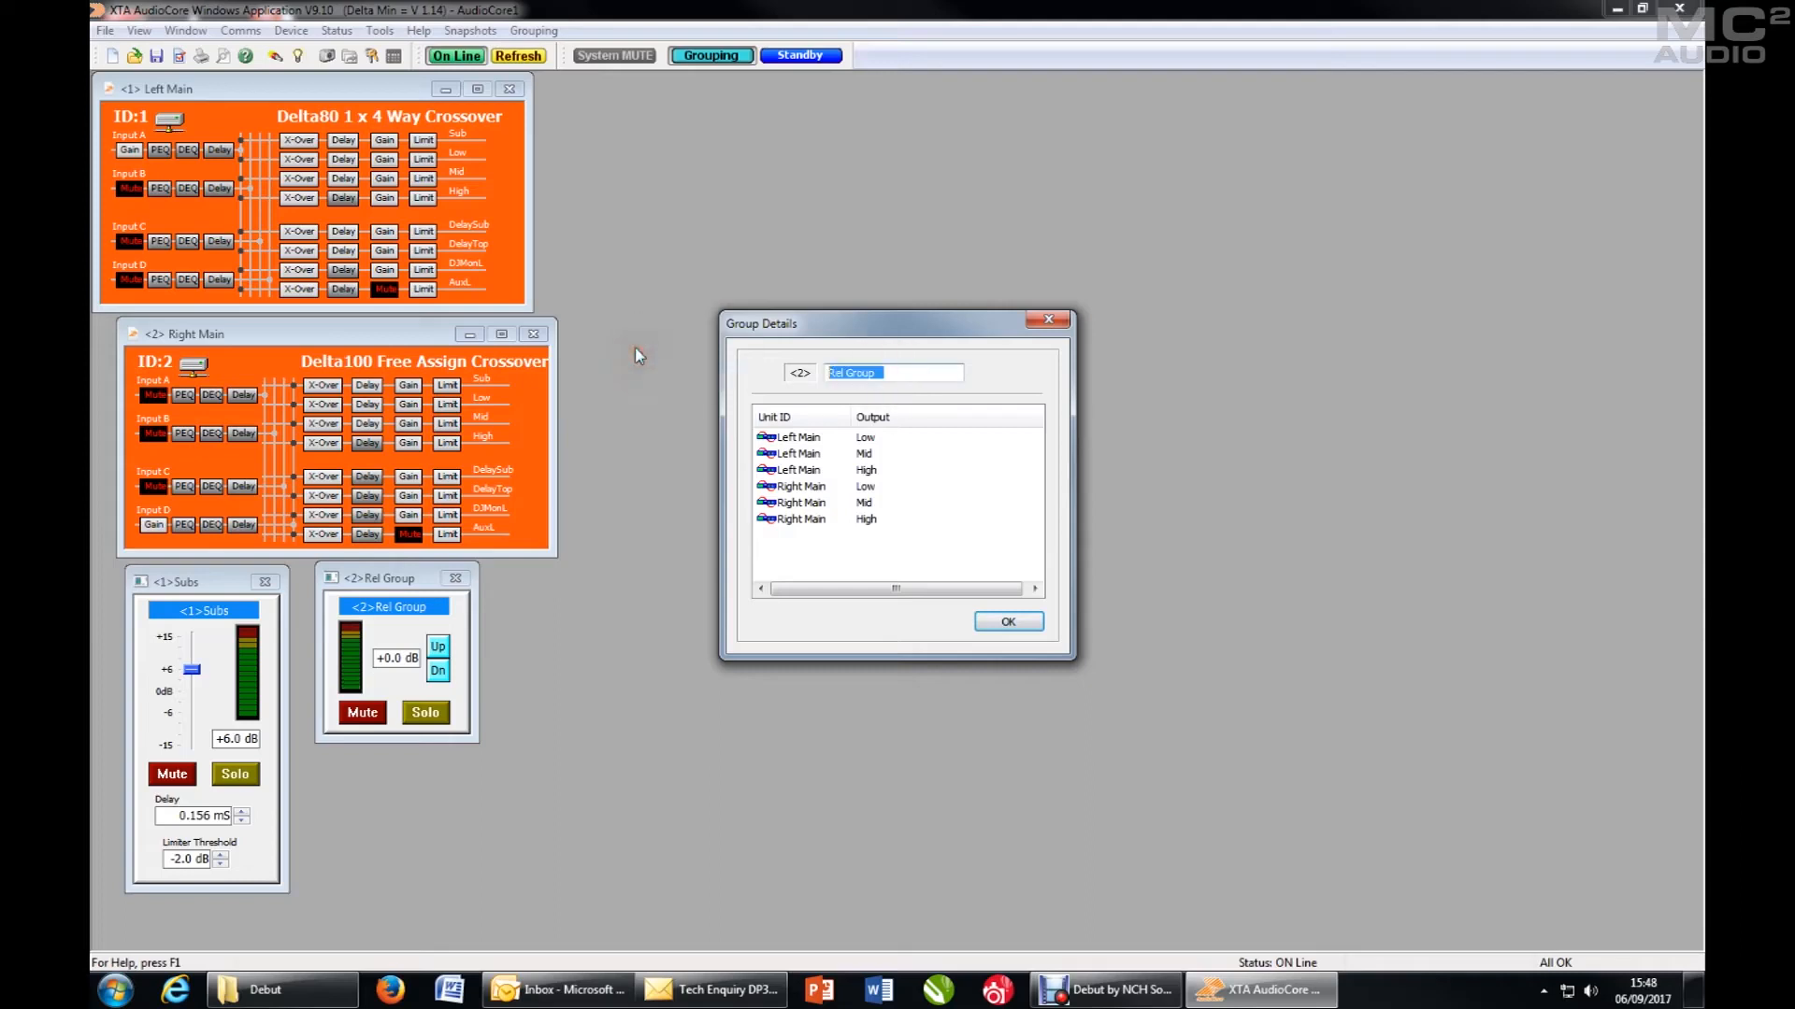
type("Full Range")
left_click(767, 438)
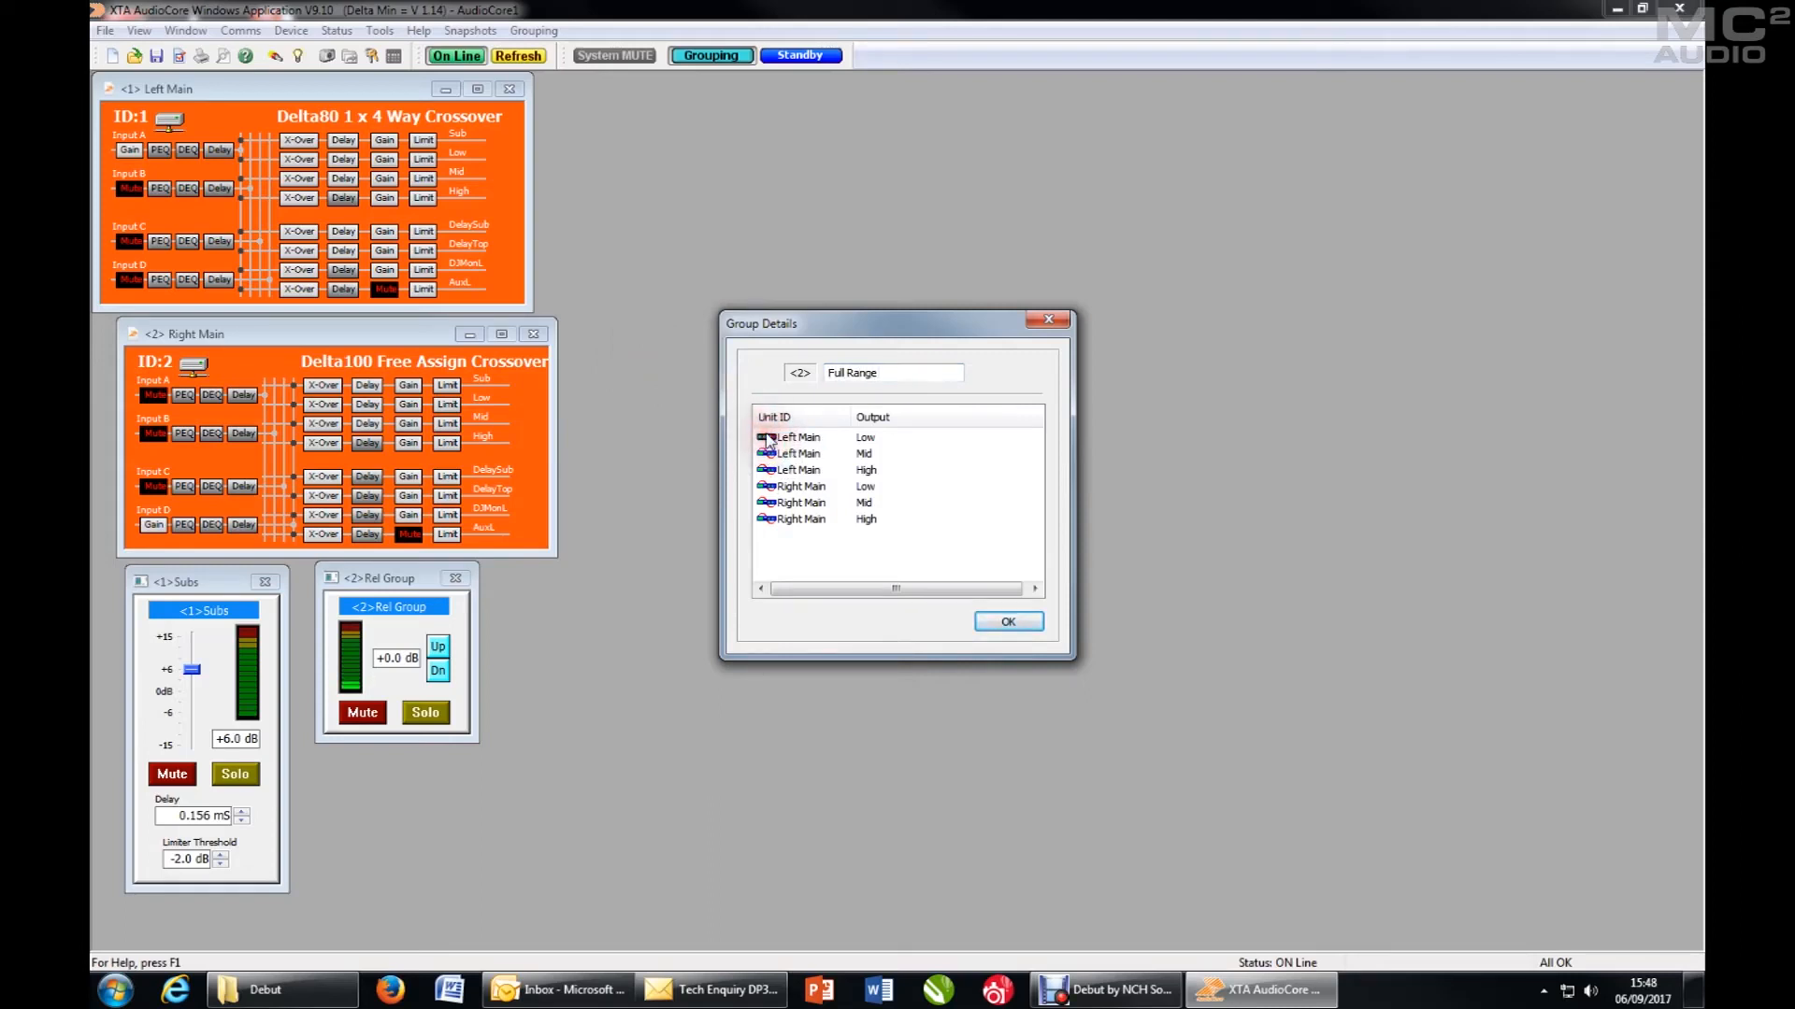
left_click(1008, 622)
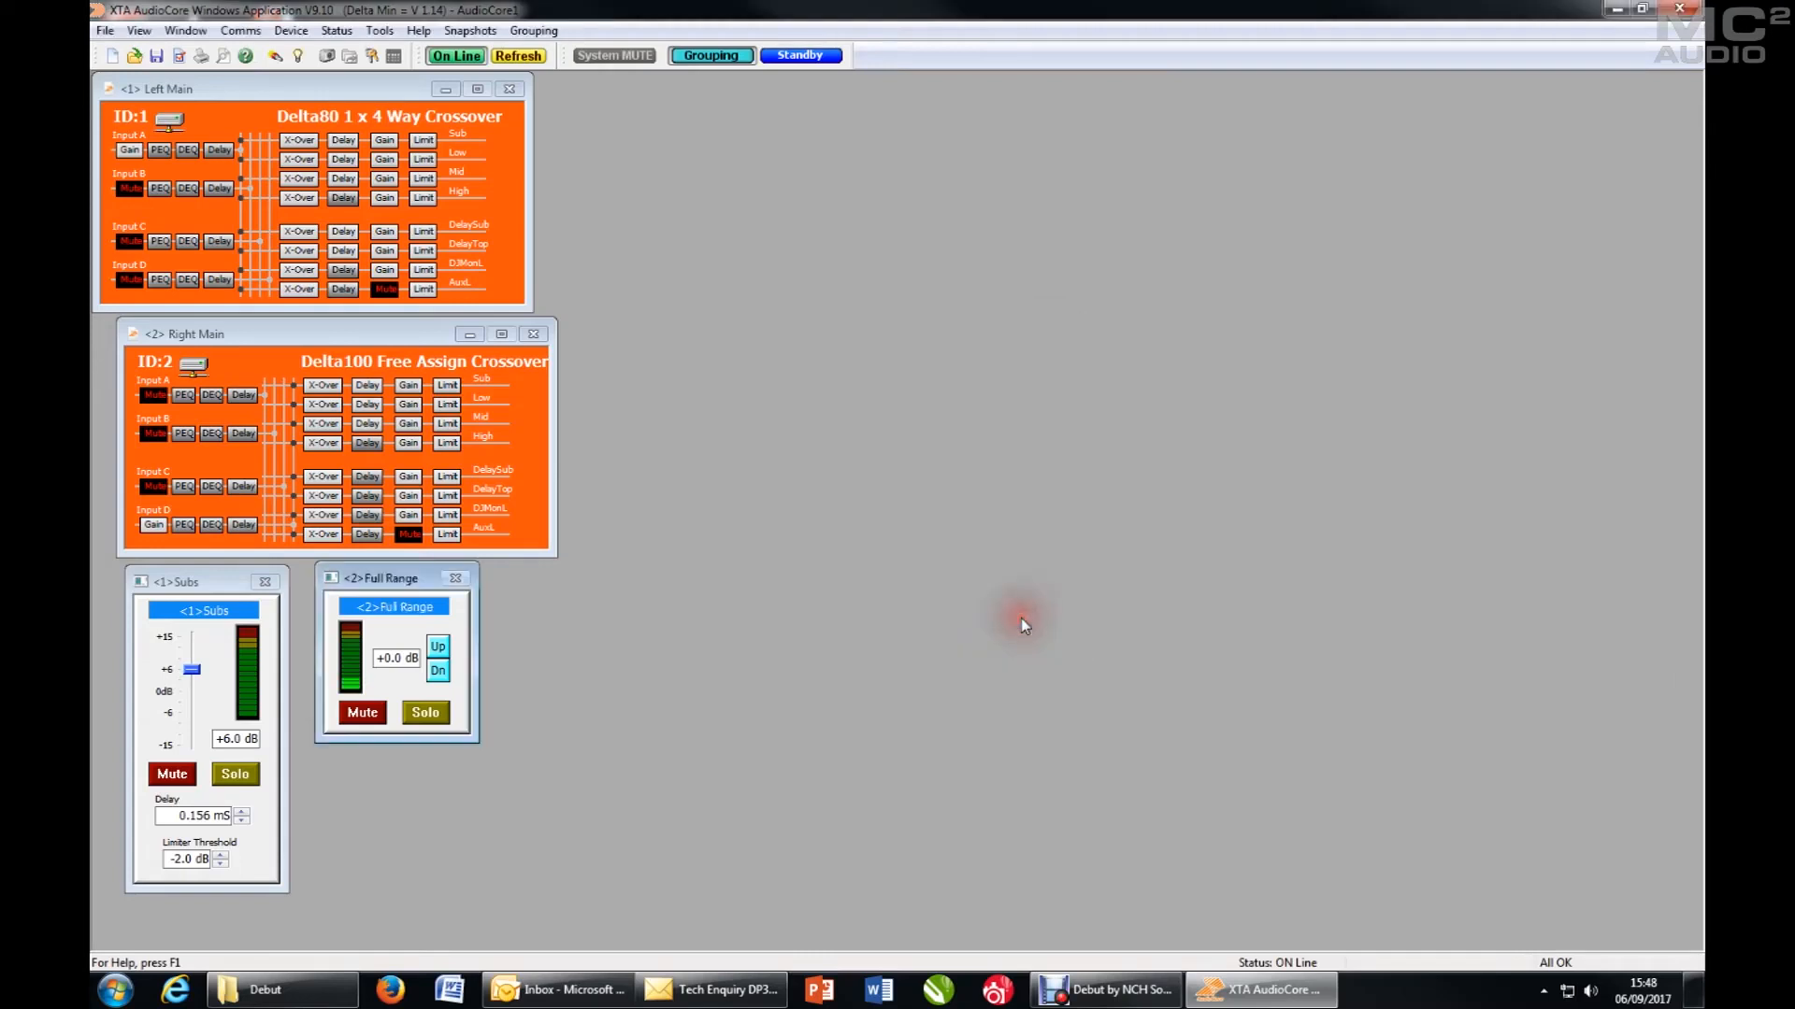
- Assign the Left Main DelaySub output to relative group 03
left_click(427, 234)
left_click(849, 228)
left_click_drag(839, 193, 1022, 180)
left_click(1069, 220)
left_click(963, 280)
key("Escape")
- Assign the Left Main DelayTop output to relative group 03 and place the group's window beside the Full Range window
left_click(1108, 214)
left_click(964, 280)
left_click(913, 329)
left_click(1009, 689)
left_click(1496, 752)
left_click_drag(497, 621, 546, 589)
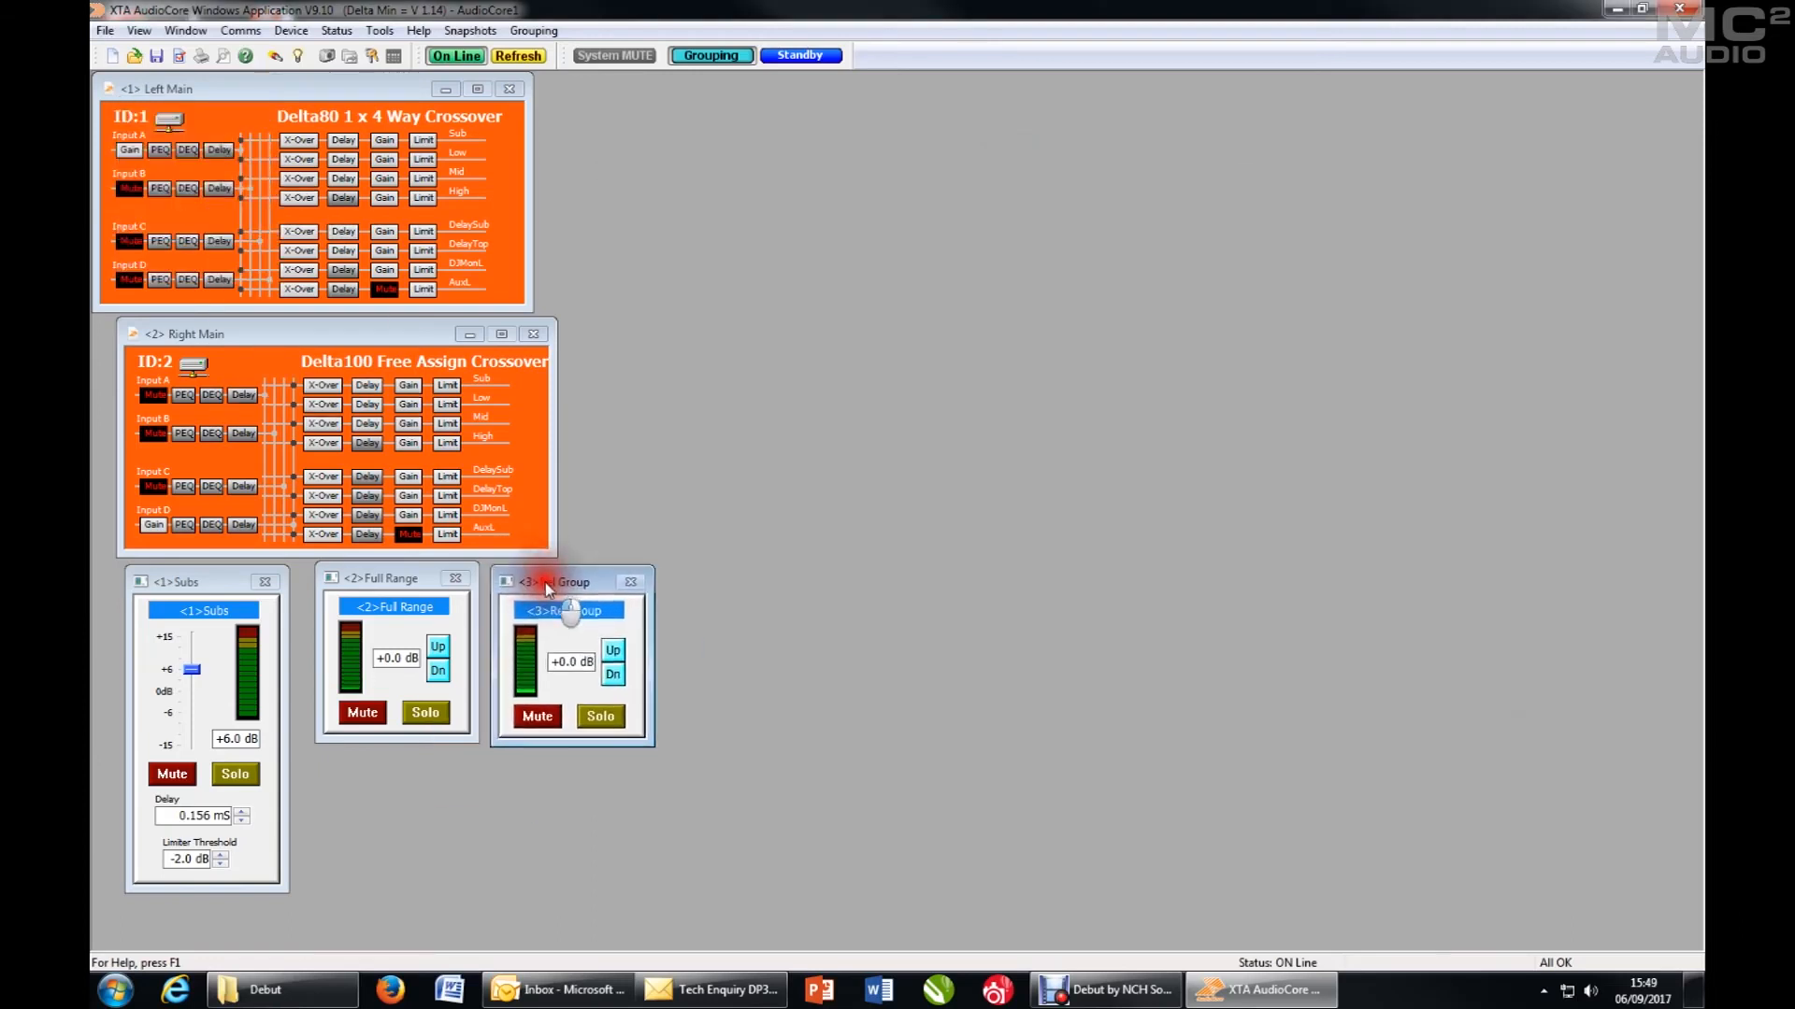
- Assign the Right Main DelaySub output to relative group 03
left_click(468, 489)
left_click(449, 478)
left_click(890, 227)
left_click(788, 292)
left_click(718, 337)
left_click(828, 701)
- Assign the Right Main DelayTop output to relative group 03 and close the unit's settings
left_click(928, 227)
left_click(785, 295)
left_click(719, 338)
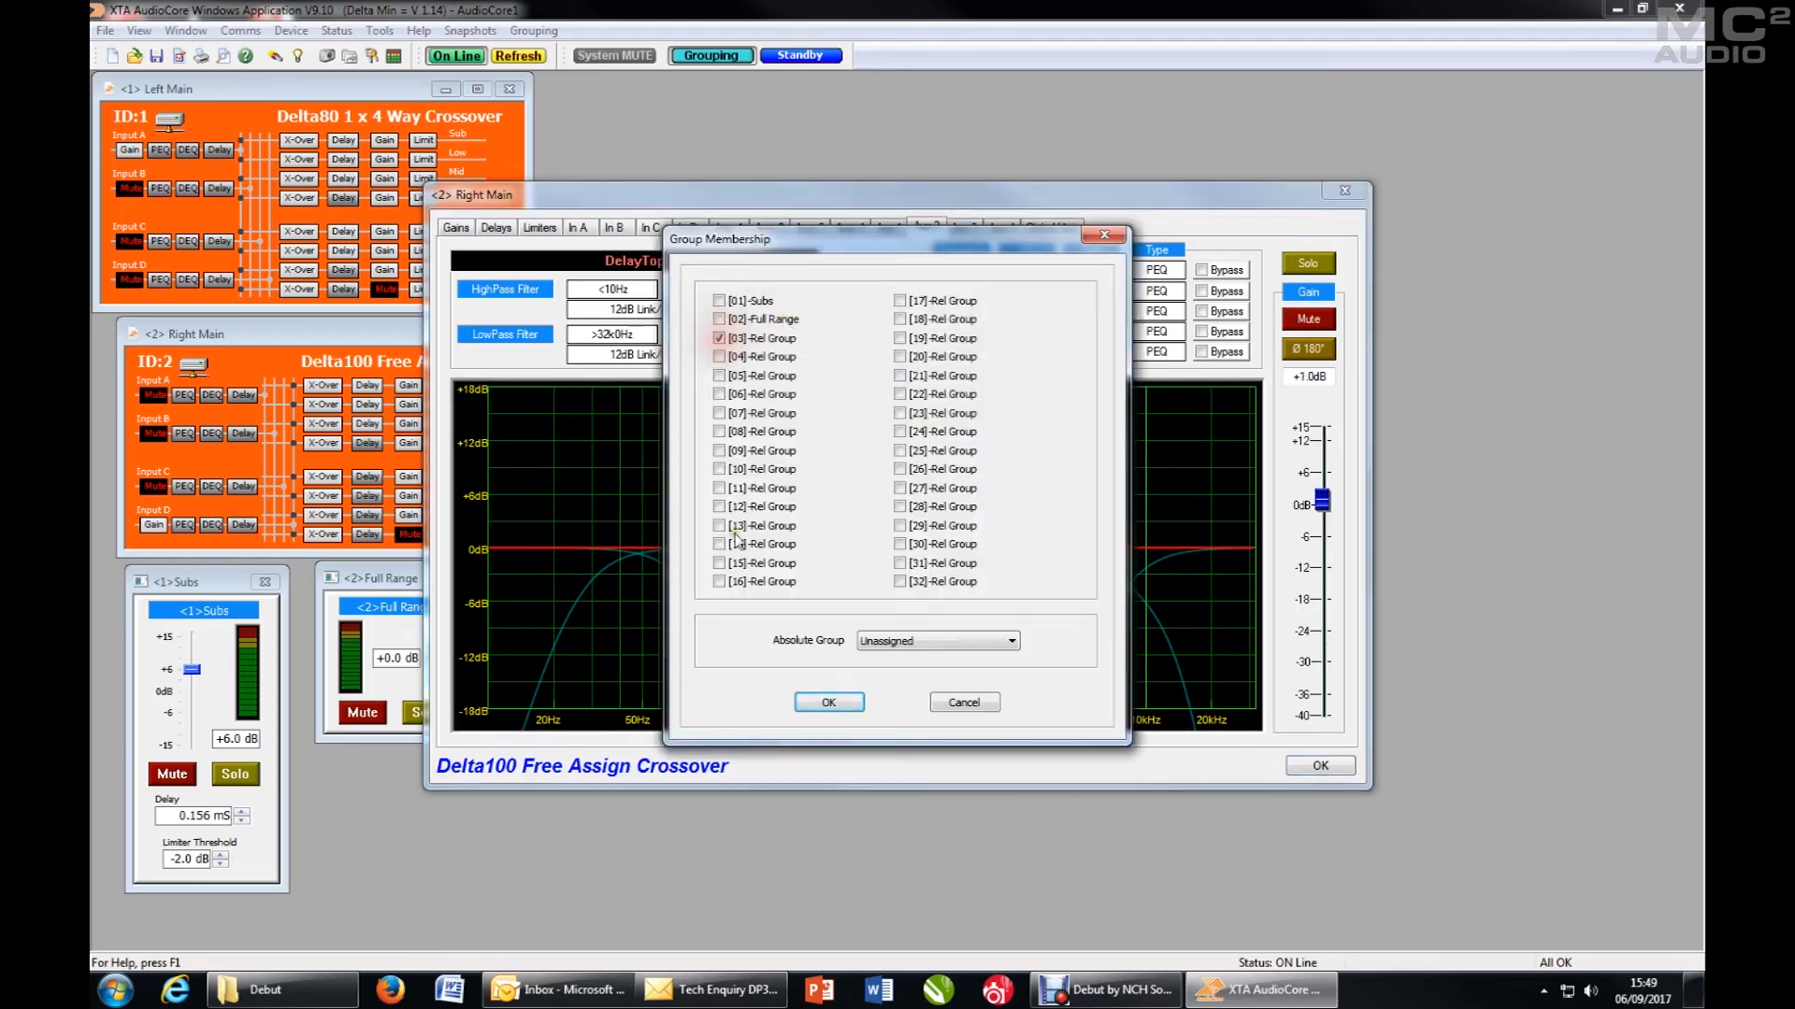
left_click(828, 701)
left_click(1314, 762)
- Rename relative group 3 as Delays
left_click(569, 610)
left_click_drag(880, 375, 726, 367)
type("Delays")
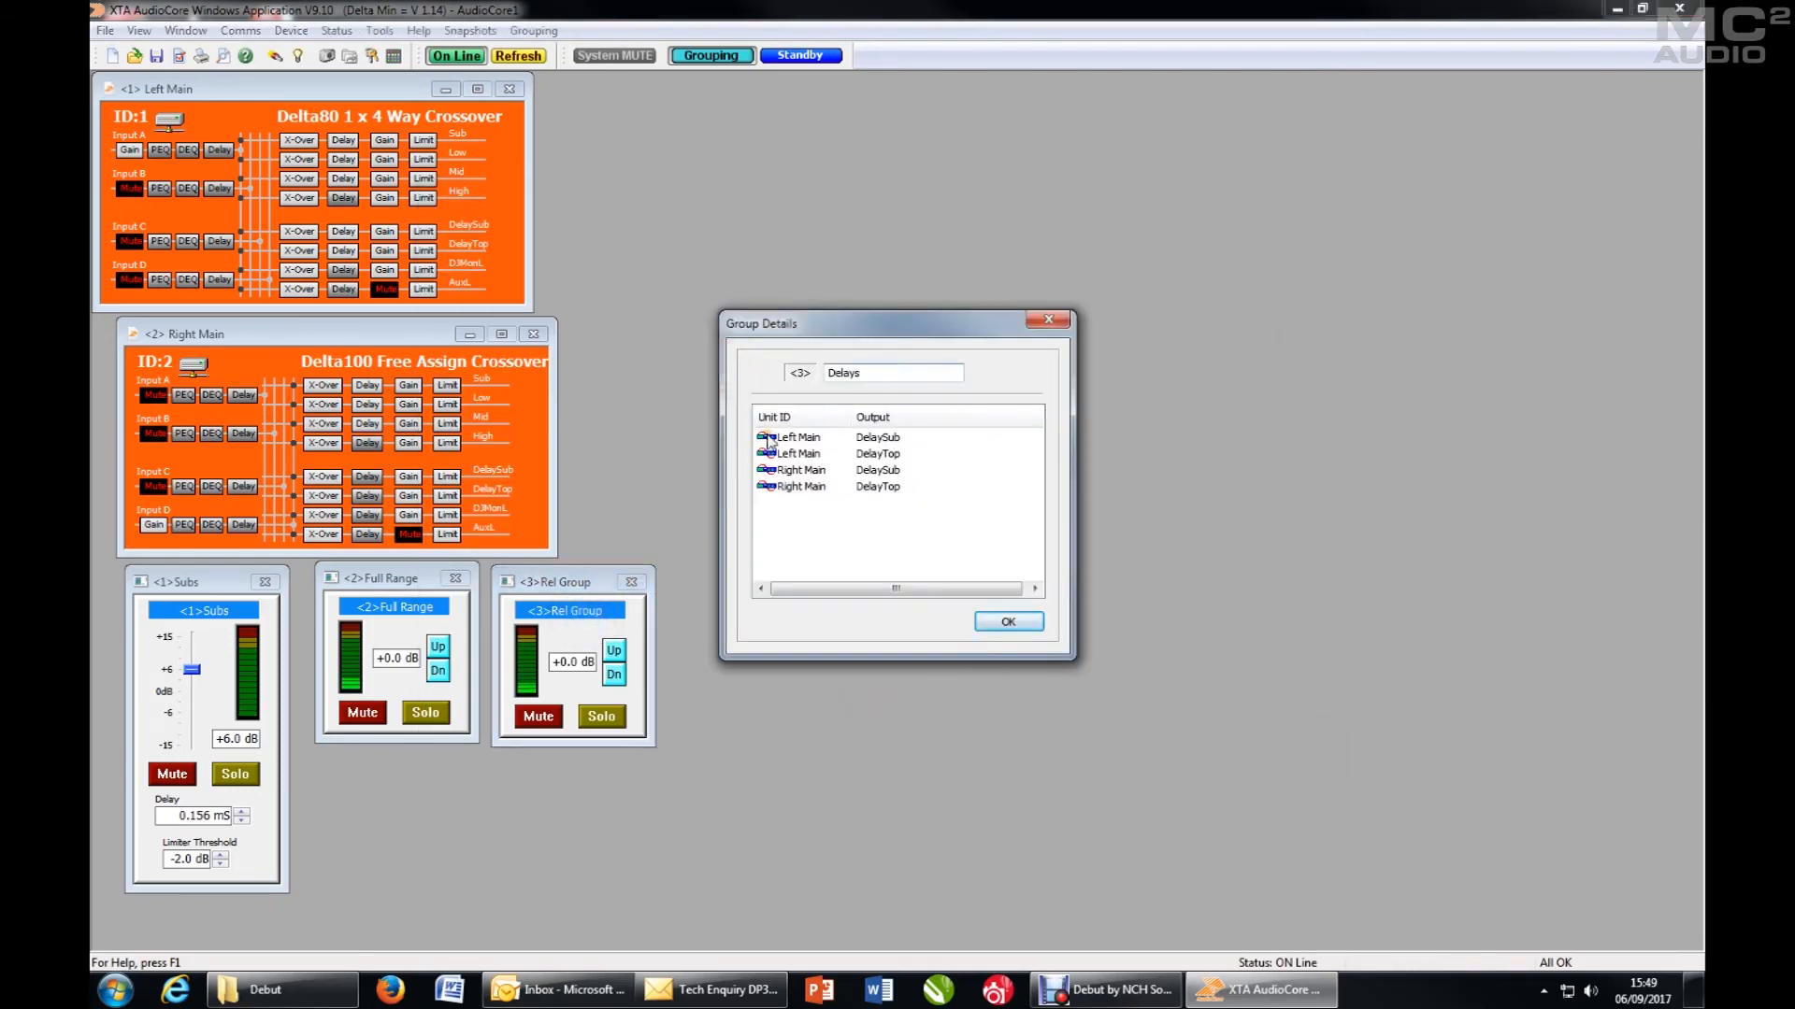
left_click(1008, 622)
- Assign the Left Main DJMonL output to relative group 04 and place the group's window beside the Delays window
left_click(423, 289)
left_click(739, 231)
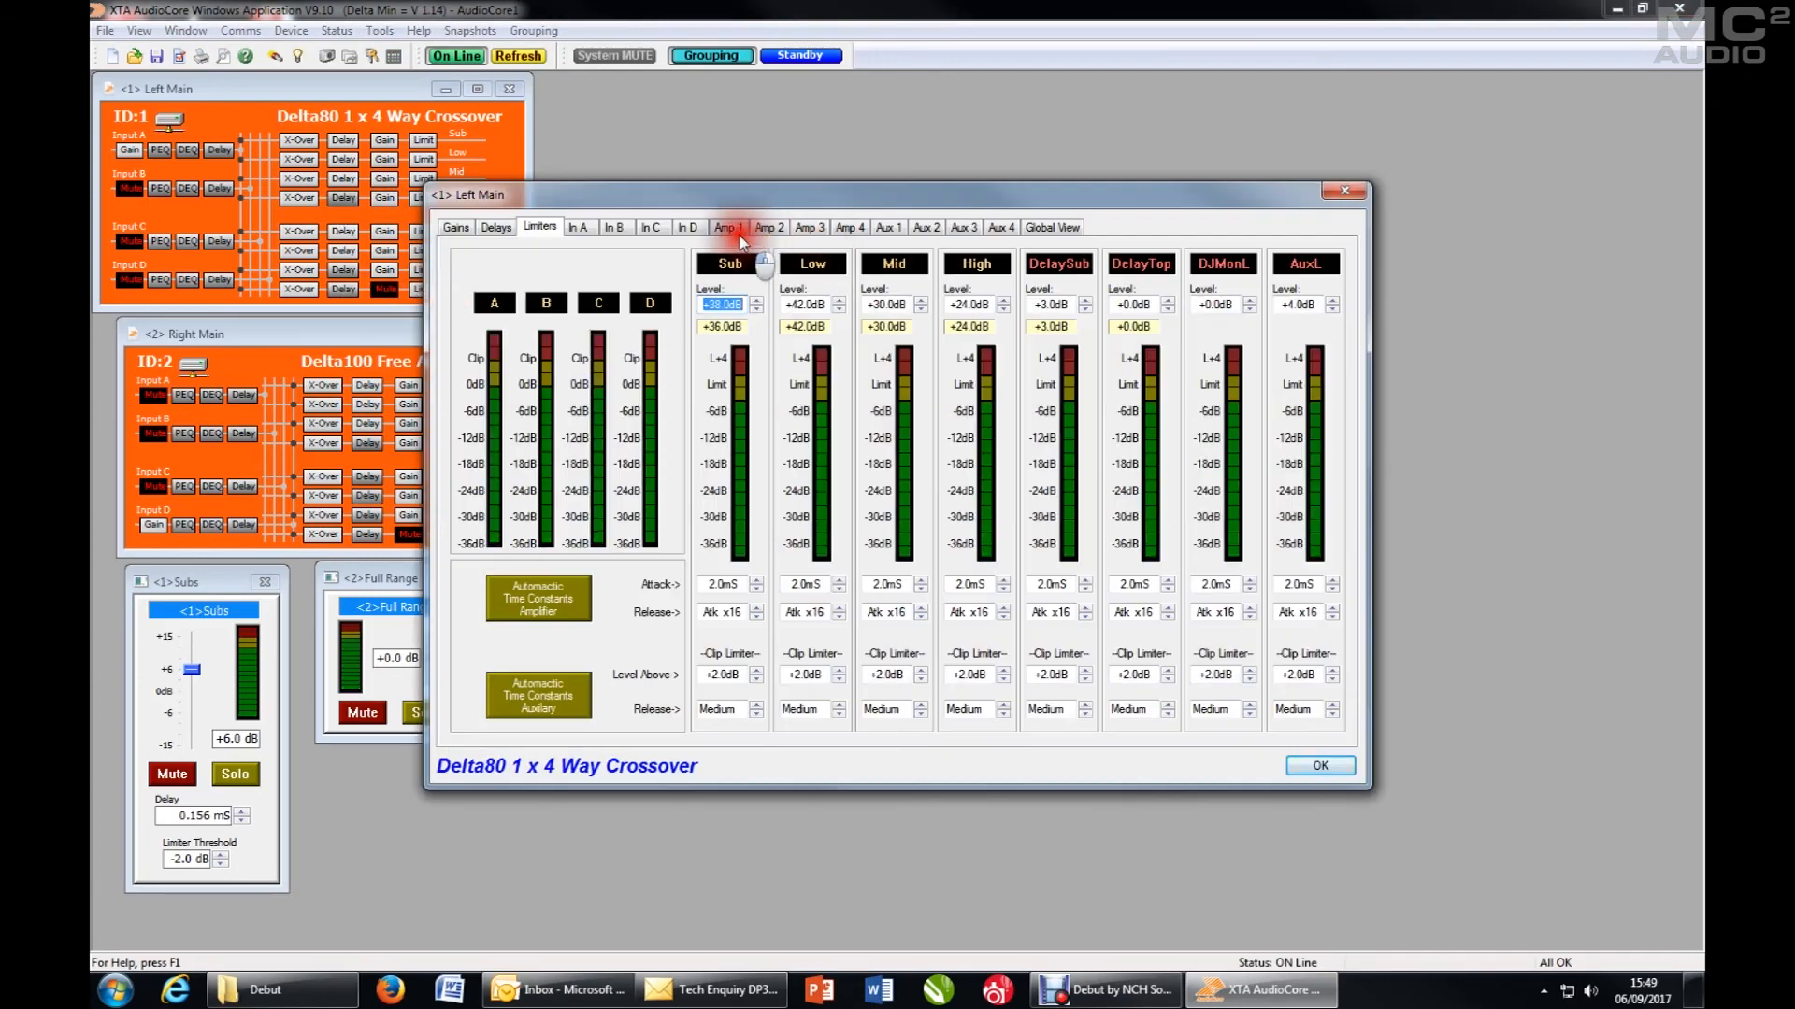
left_click(964, 227)
left_click(785, 294)
left_click(719, 356)
left_click(828, 702)
left_click(1320, 765)
left_click_drag(371, 269, 761, 568)
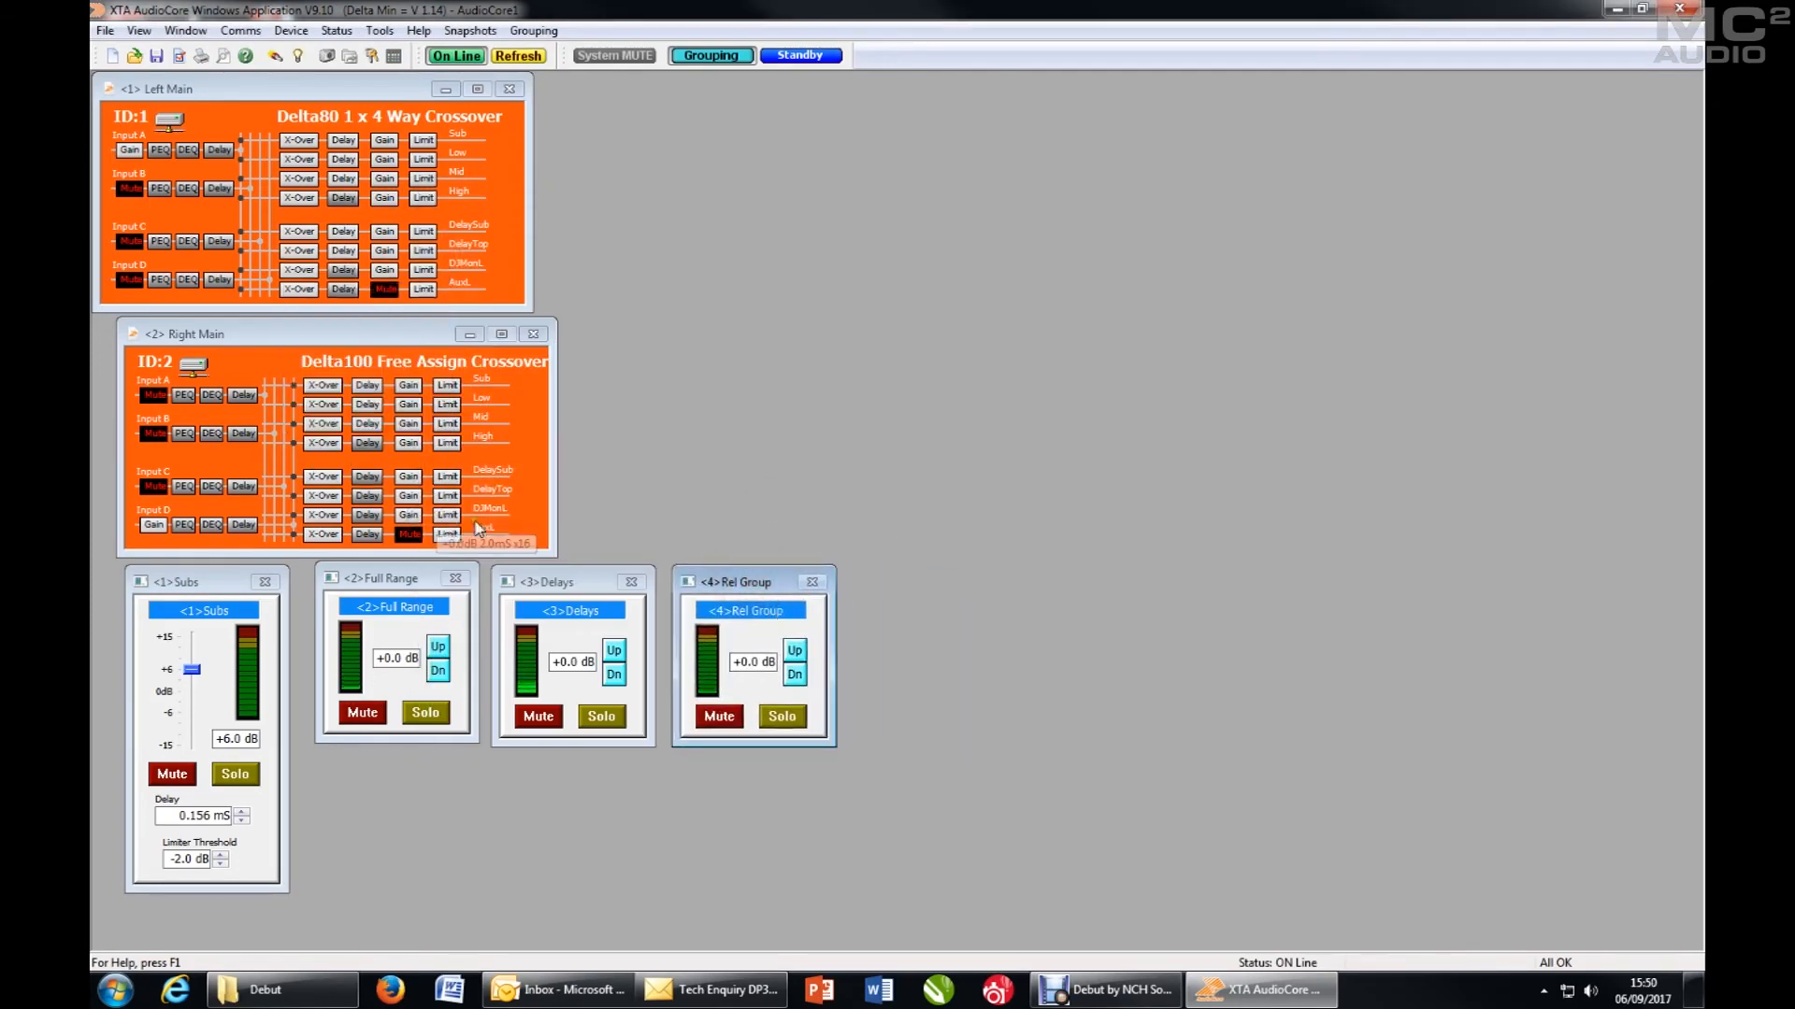
- Assign the Right Main DJMonL output to relative group 04 and close the unit's settings
left_click(477, 527)
left_click(964, 227)
left_click(787, 285)
left_click(718, 357)
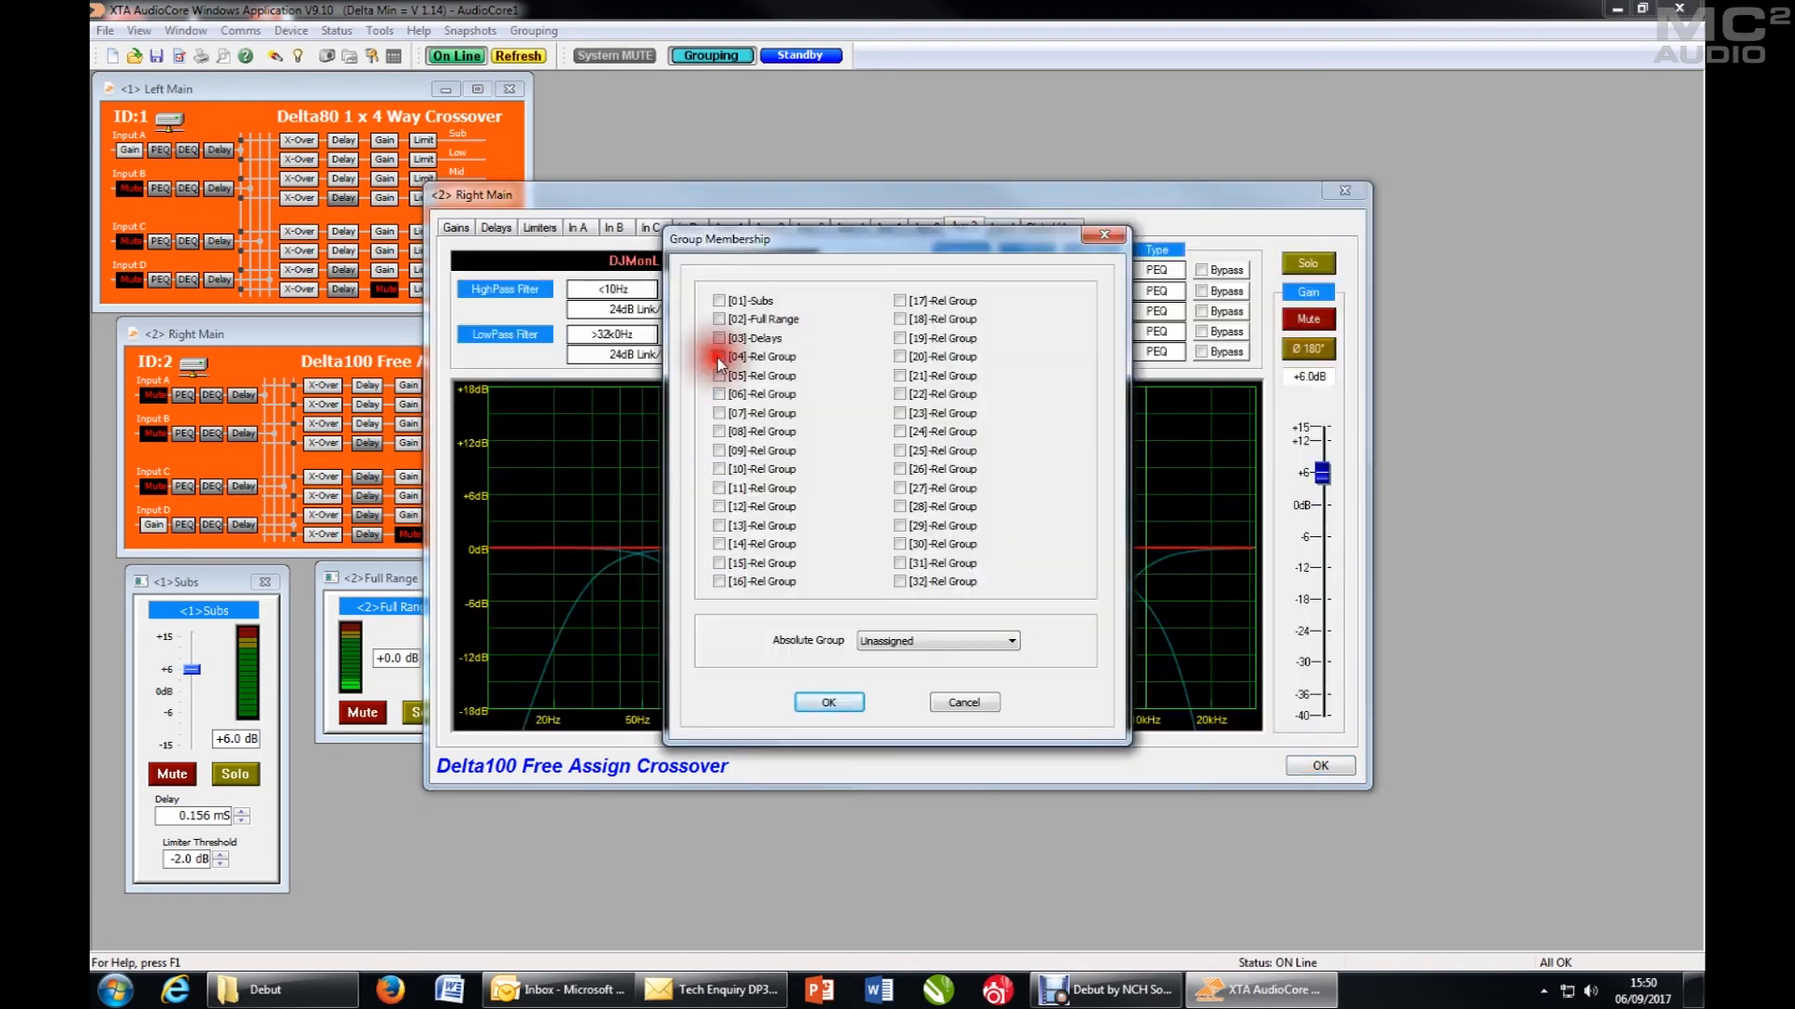
left_click(828, 702)
left_click(1320, 766)
- Rename relative group 4 as DJ Mons
double_click(761, 603)
type("DJ Mons")
left_click(1028, 624)
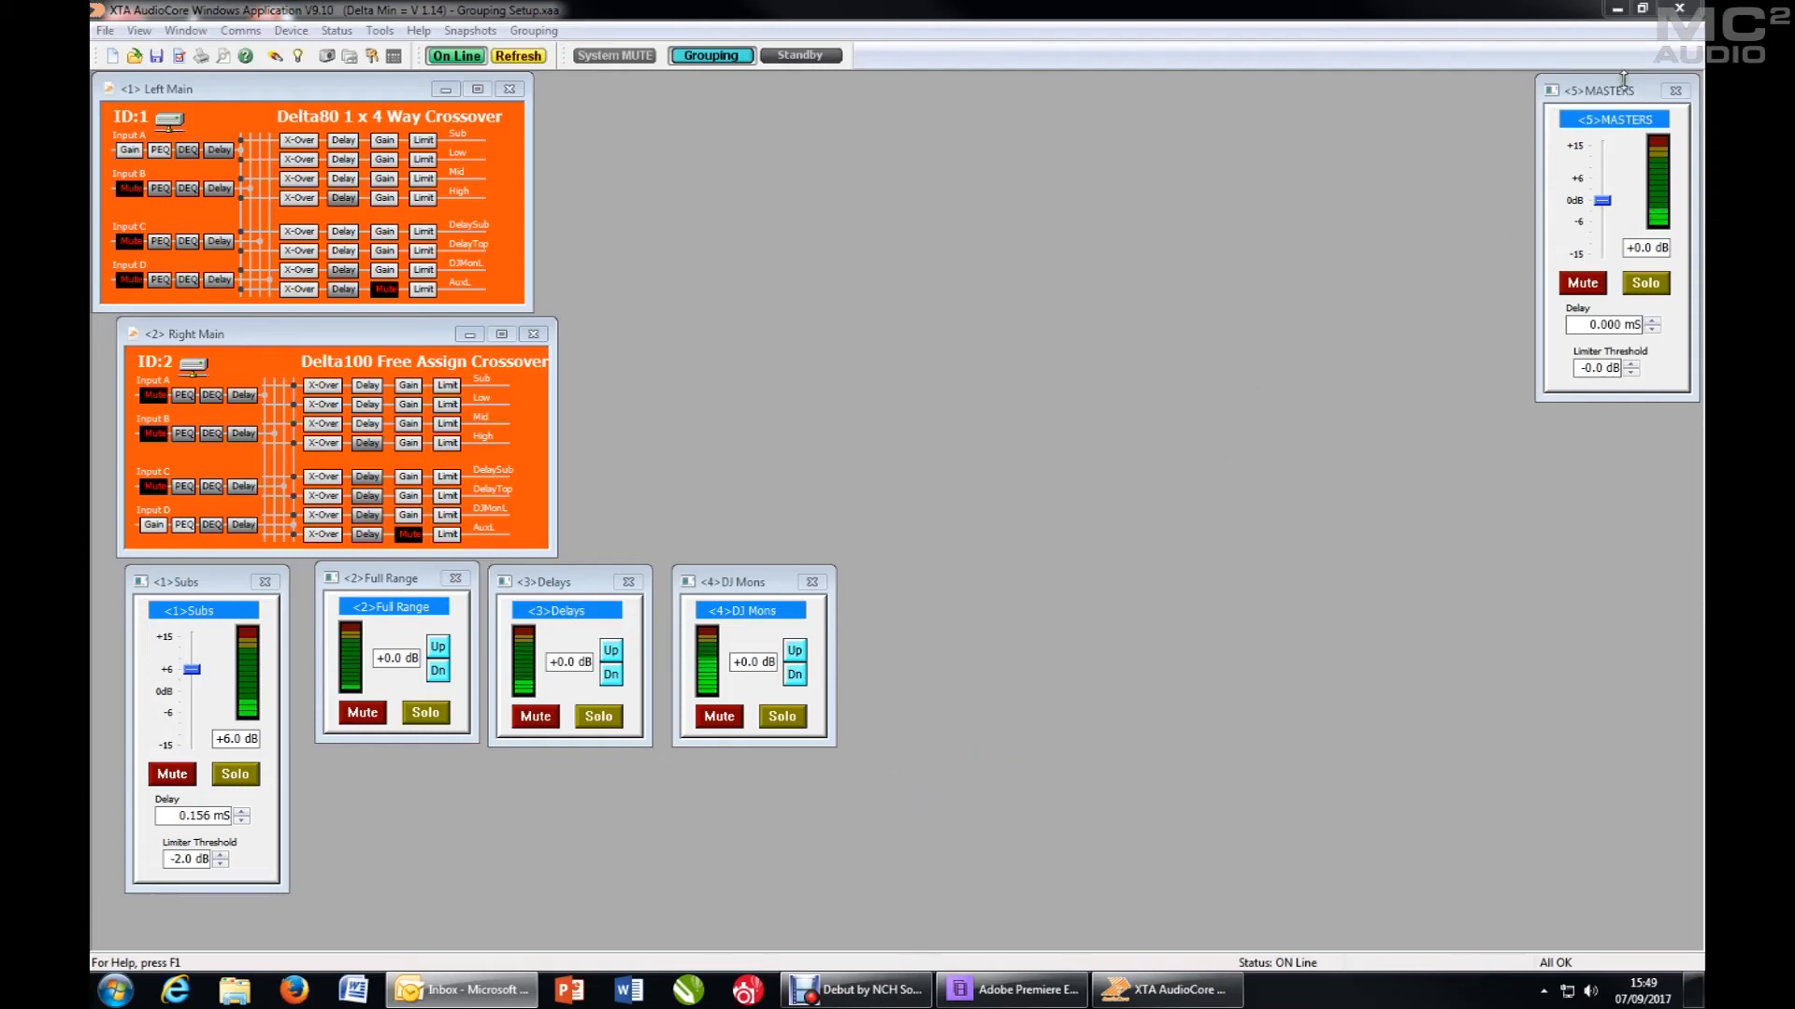
- Review which unit outputs belong to the MASTERS group in its group details
left_click_drag(1621, 90, 1616, 90)
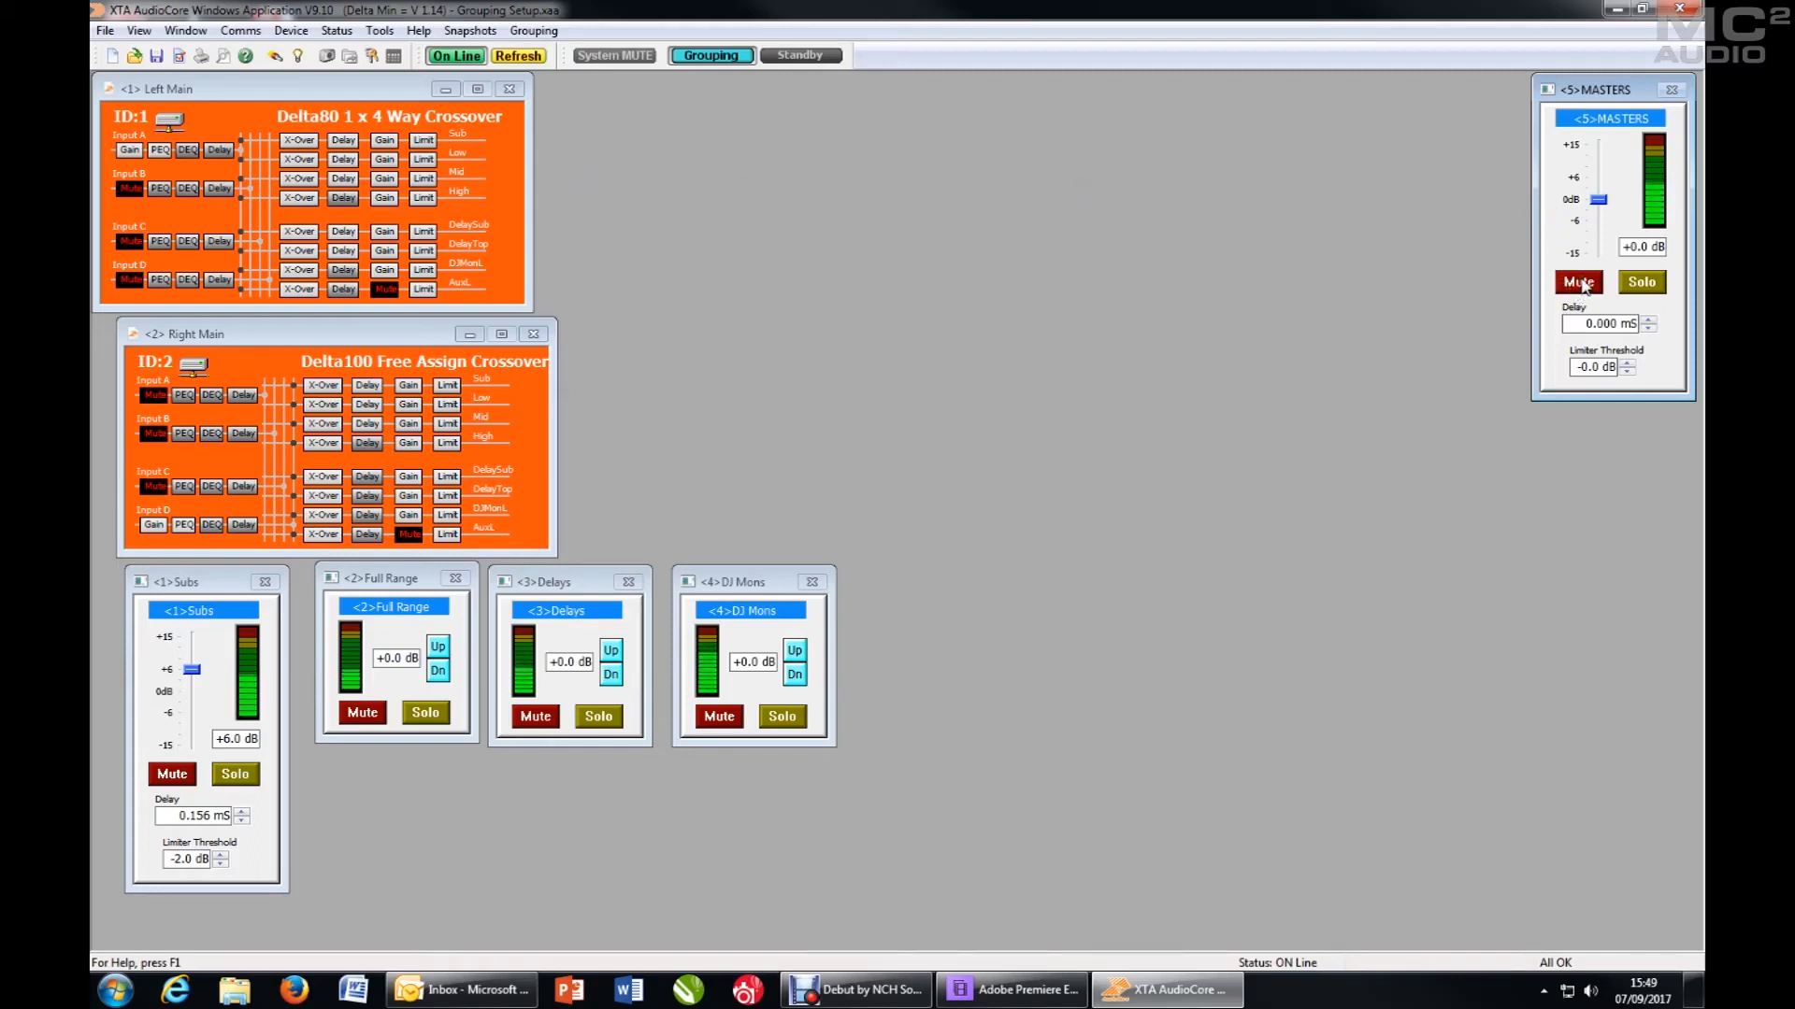
left_click(187, 580)
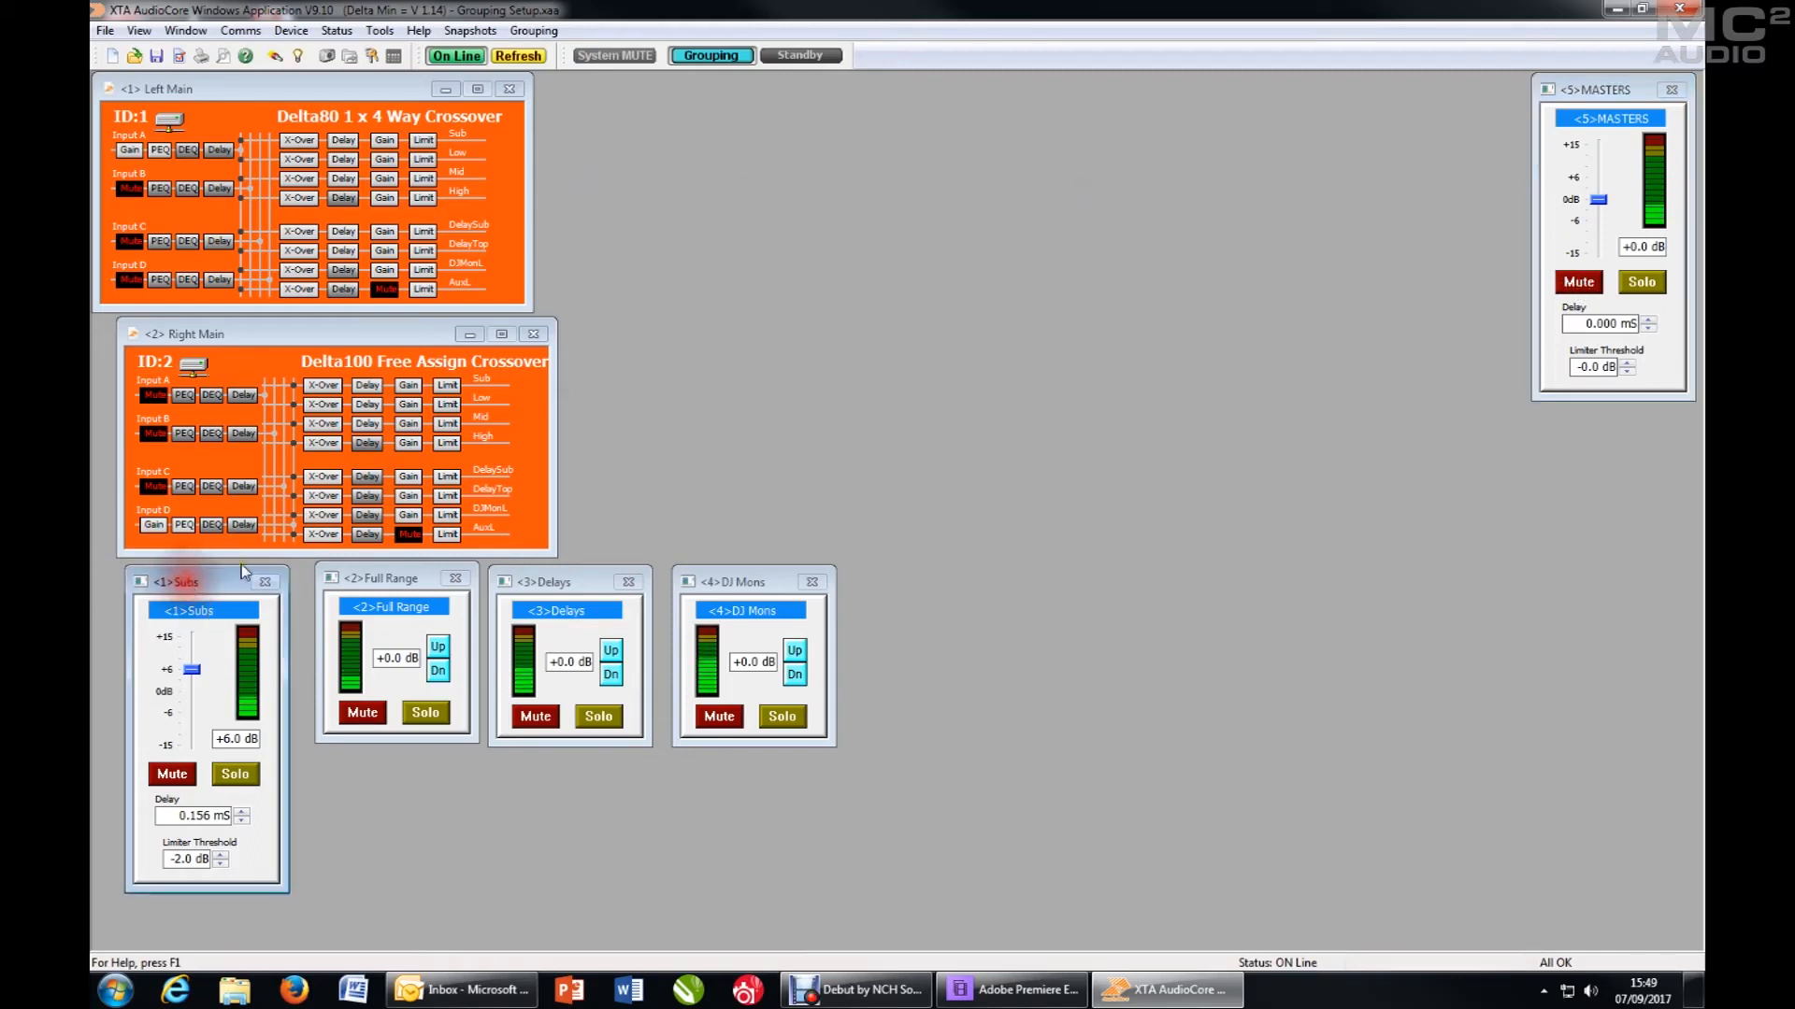
left_click(399, 578)
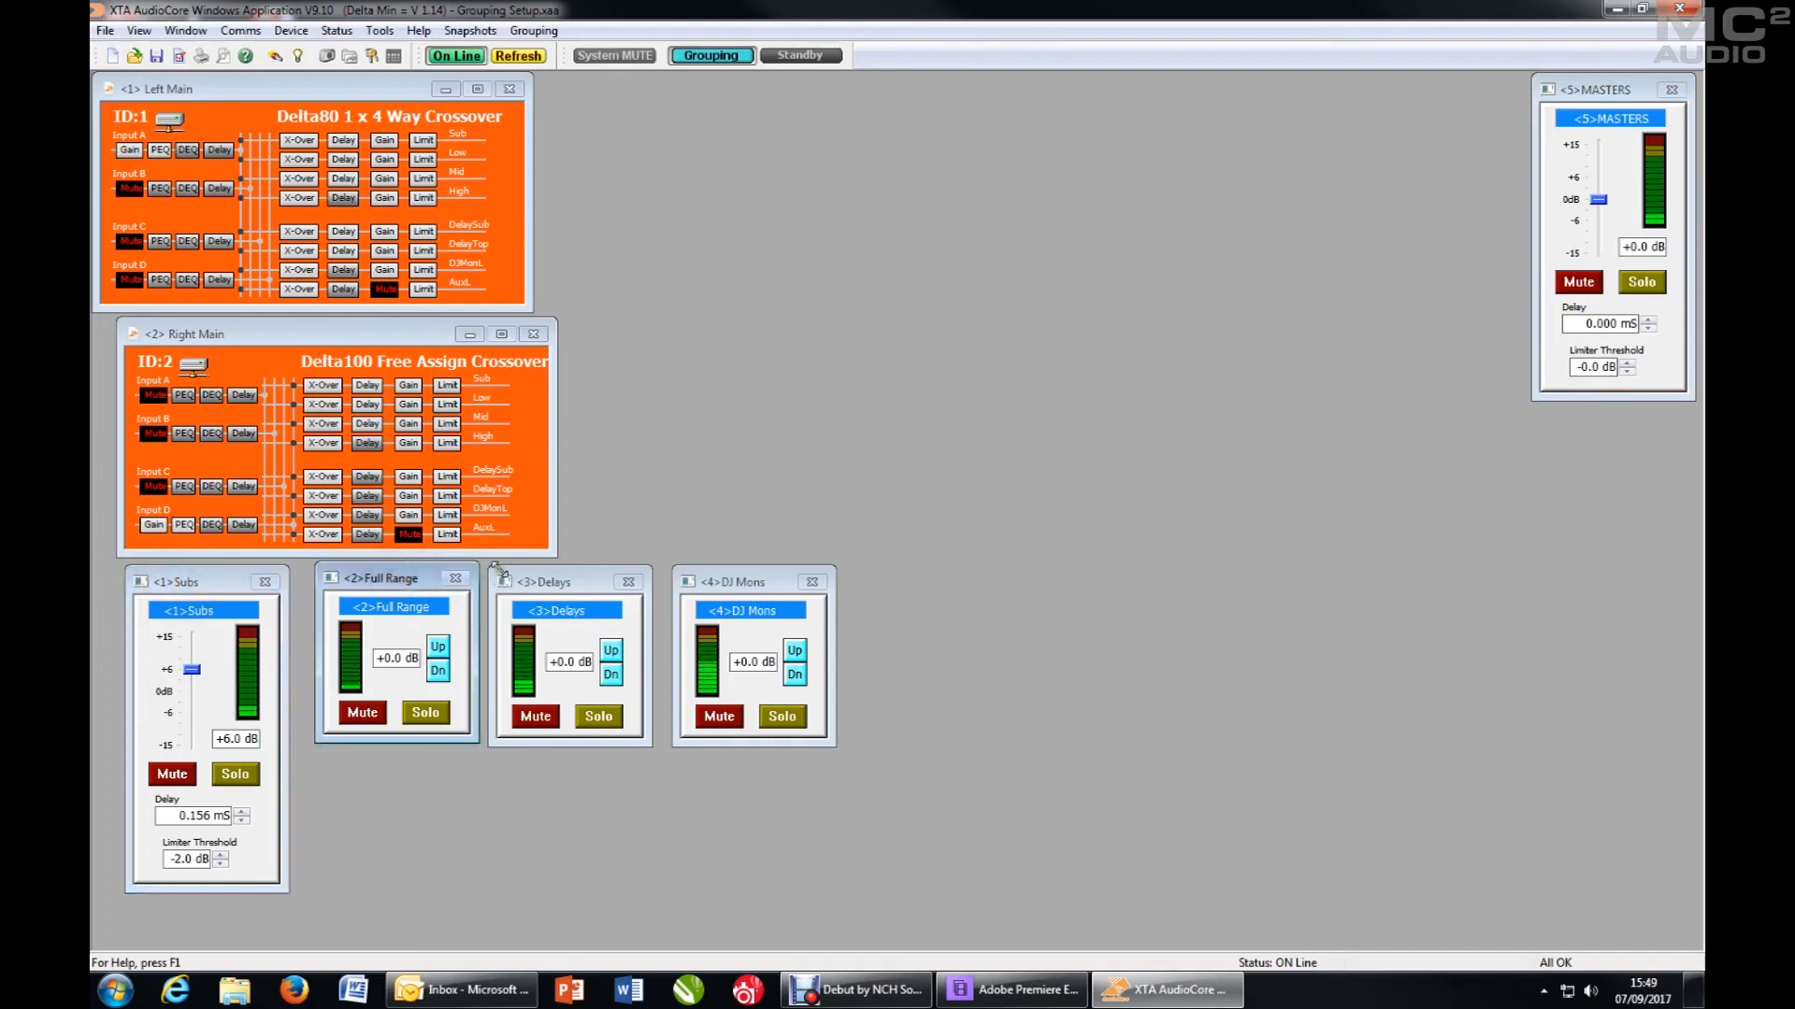
left_click(569, 580)
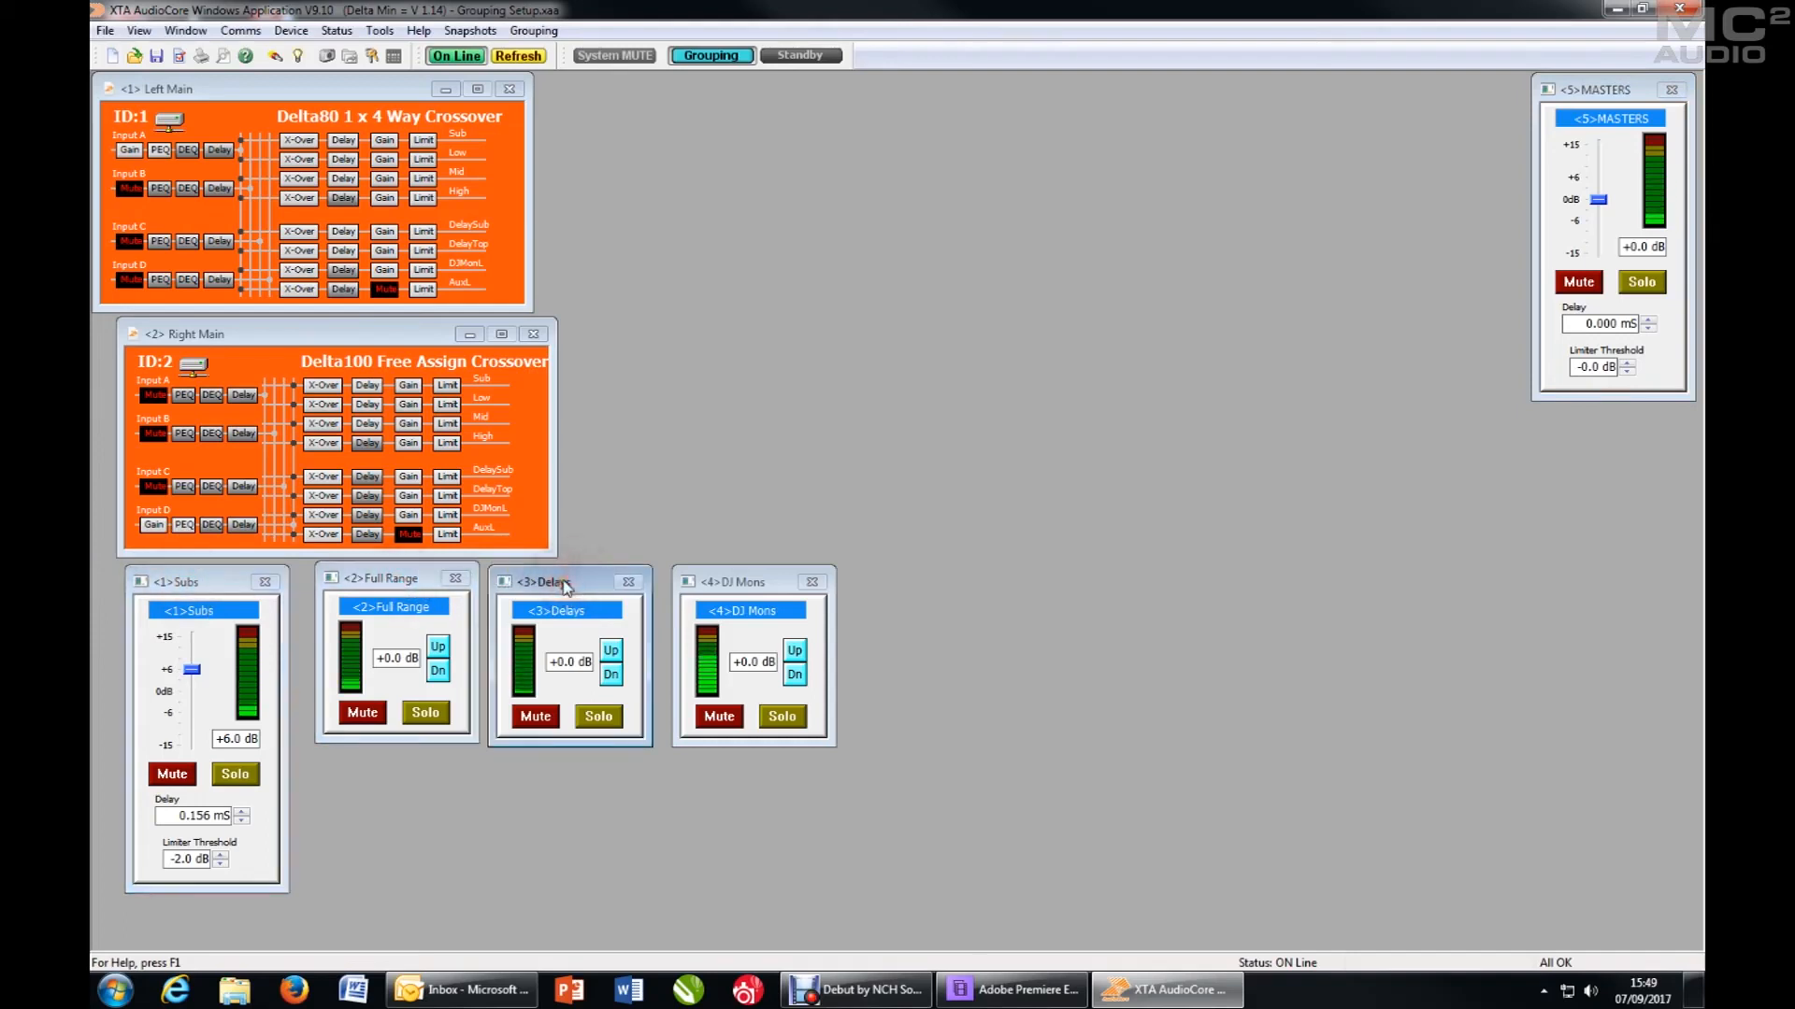
double_click(1589, 114)
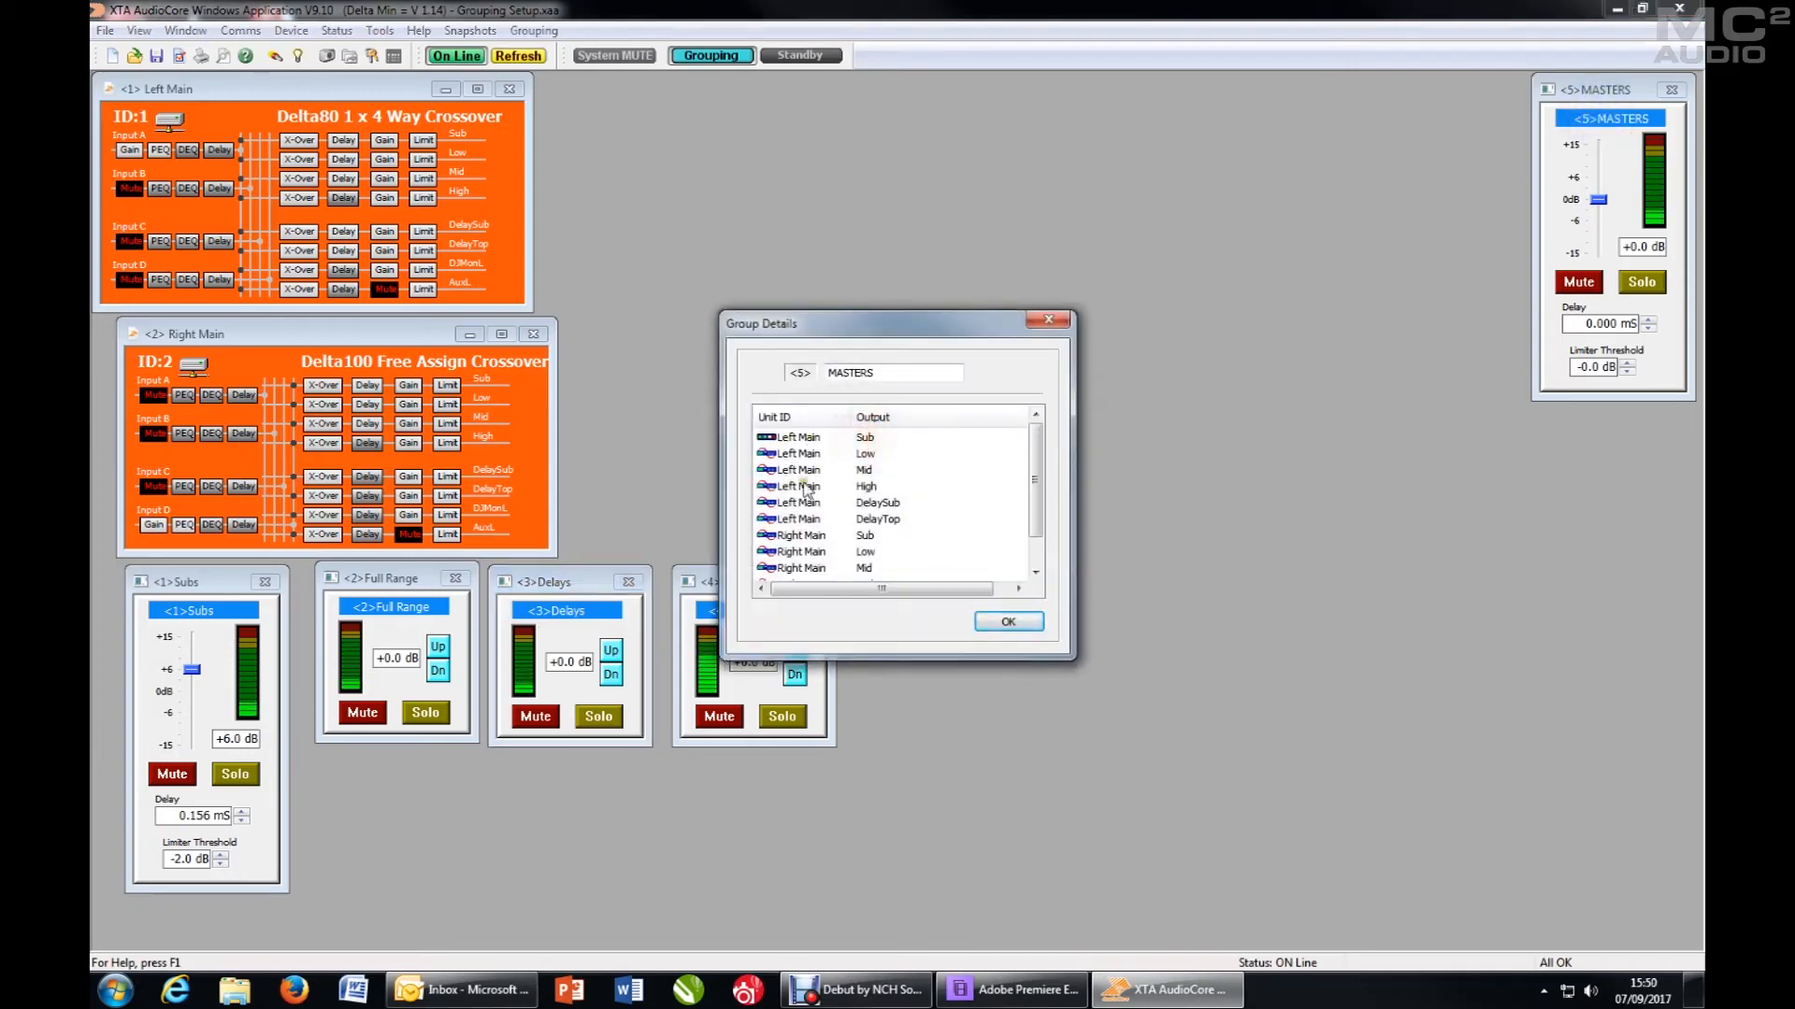
left_click(1045, 537)
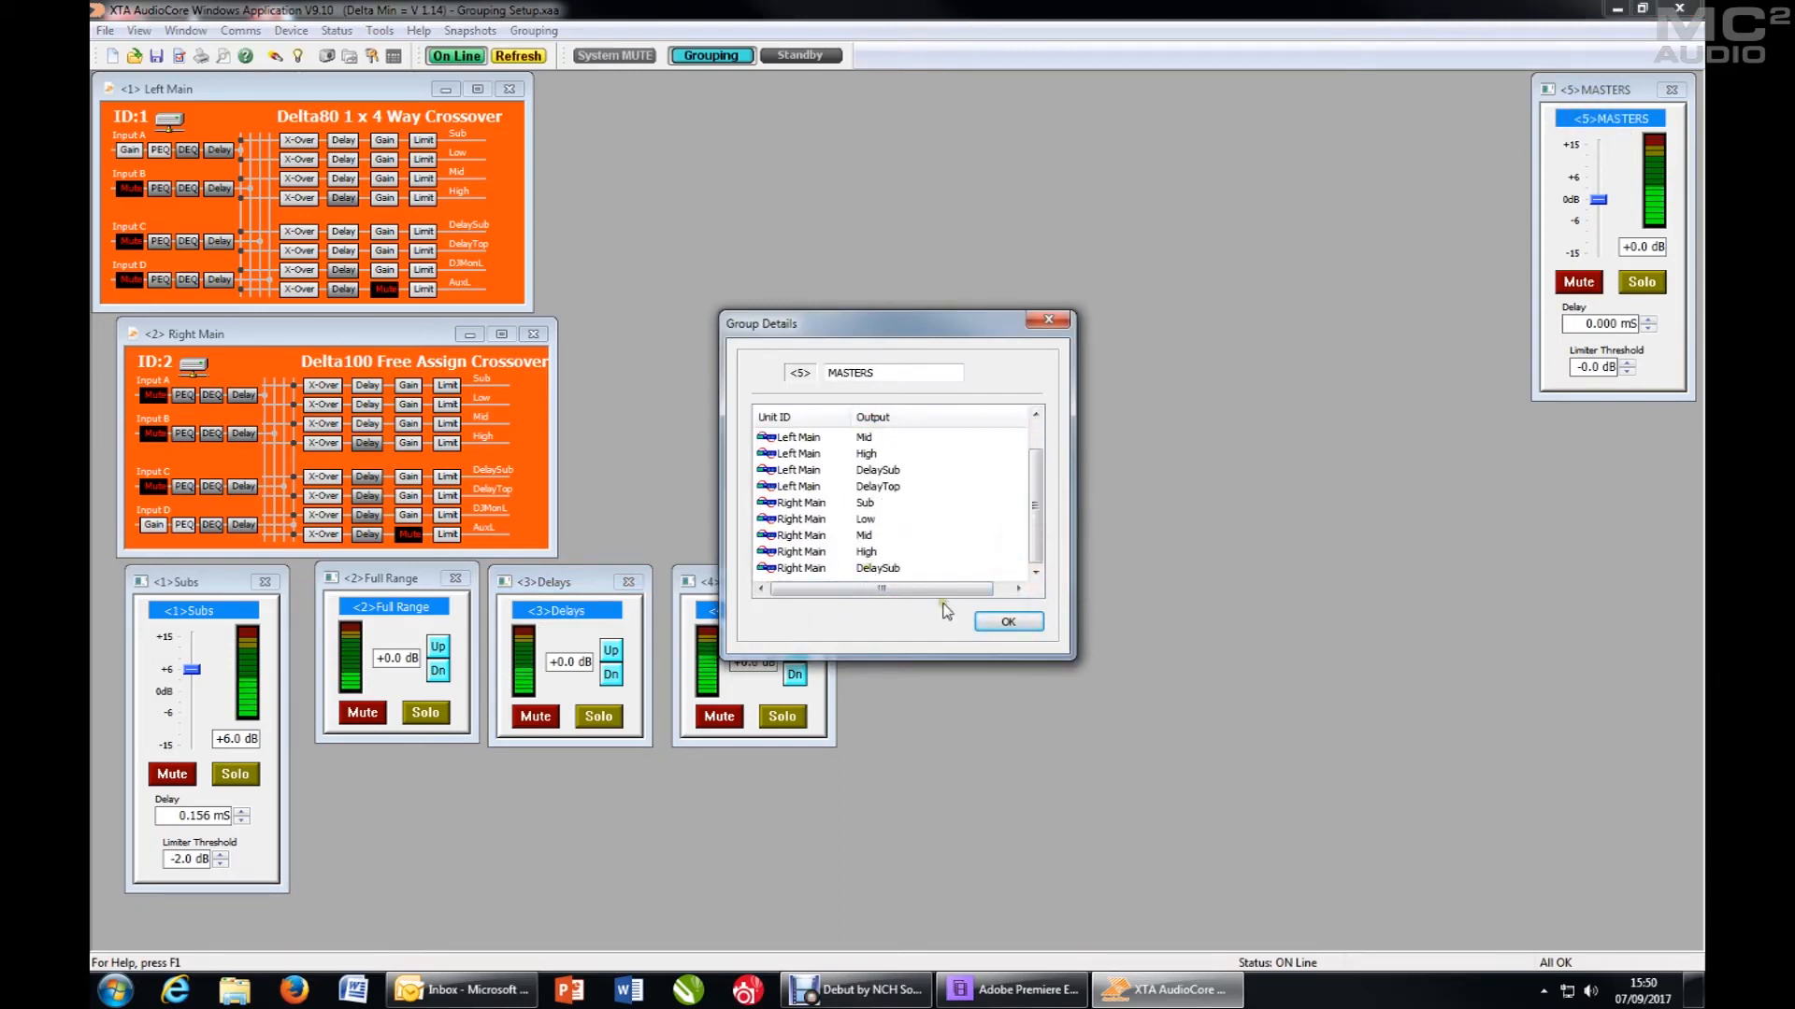
left_click(1014, 623)
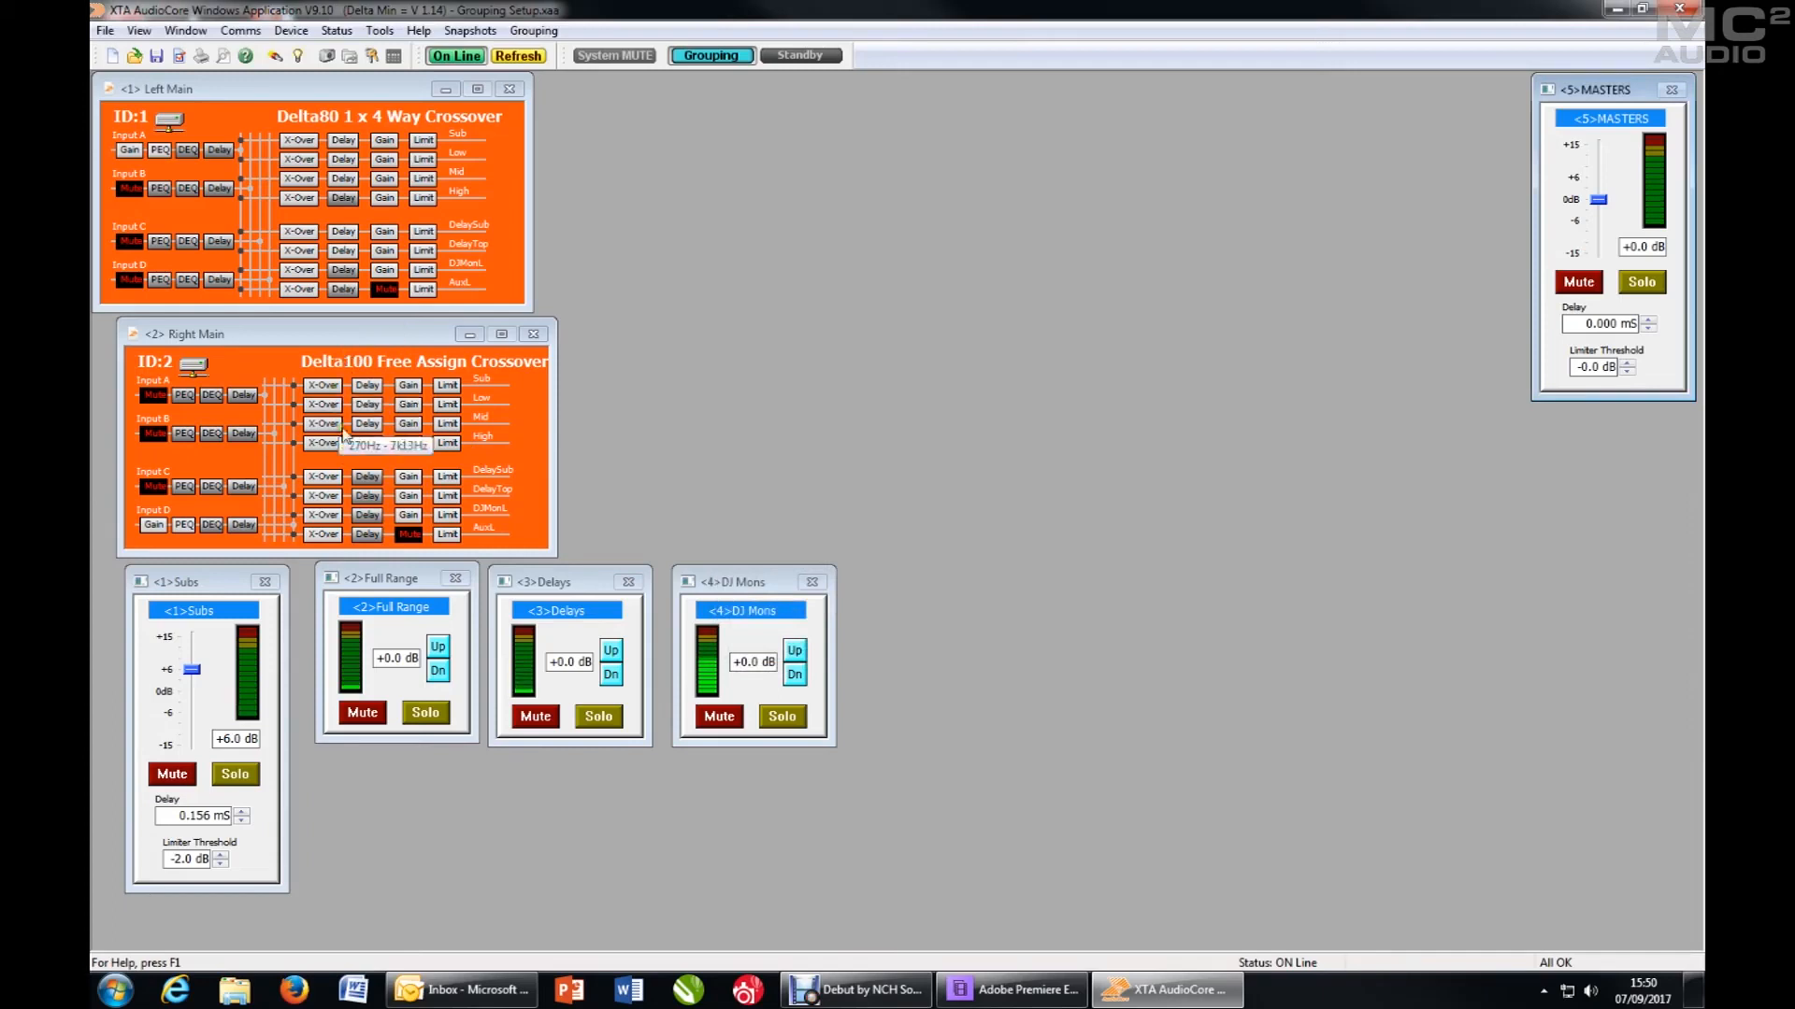
- Add the Right Main DelayTop output to the MASTERS group alongside its Delays membership and close the unit's settings
left_click(323, 495)
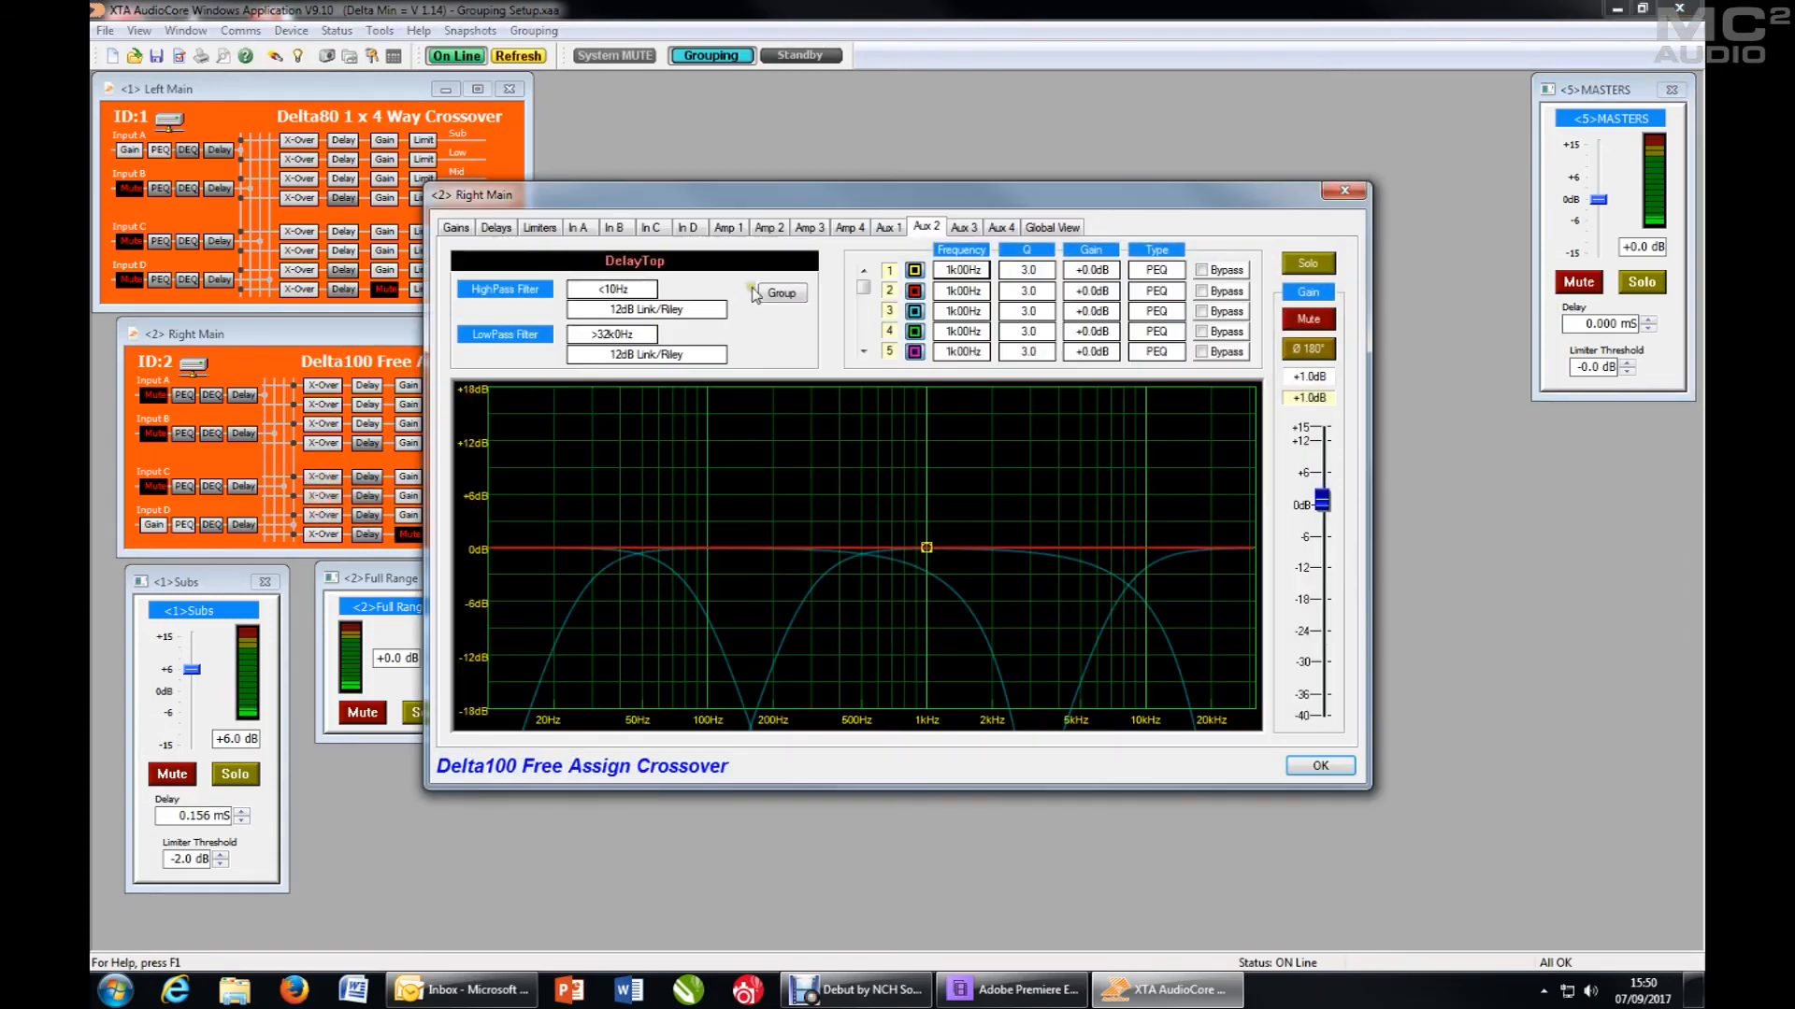
left_click(782, 308)
left_click(784, 295)
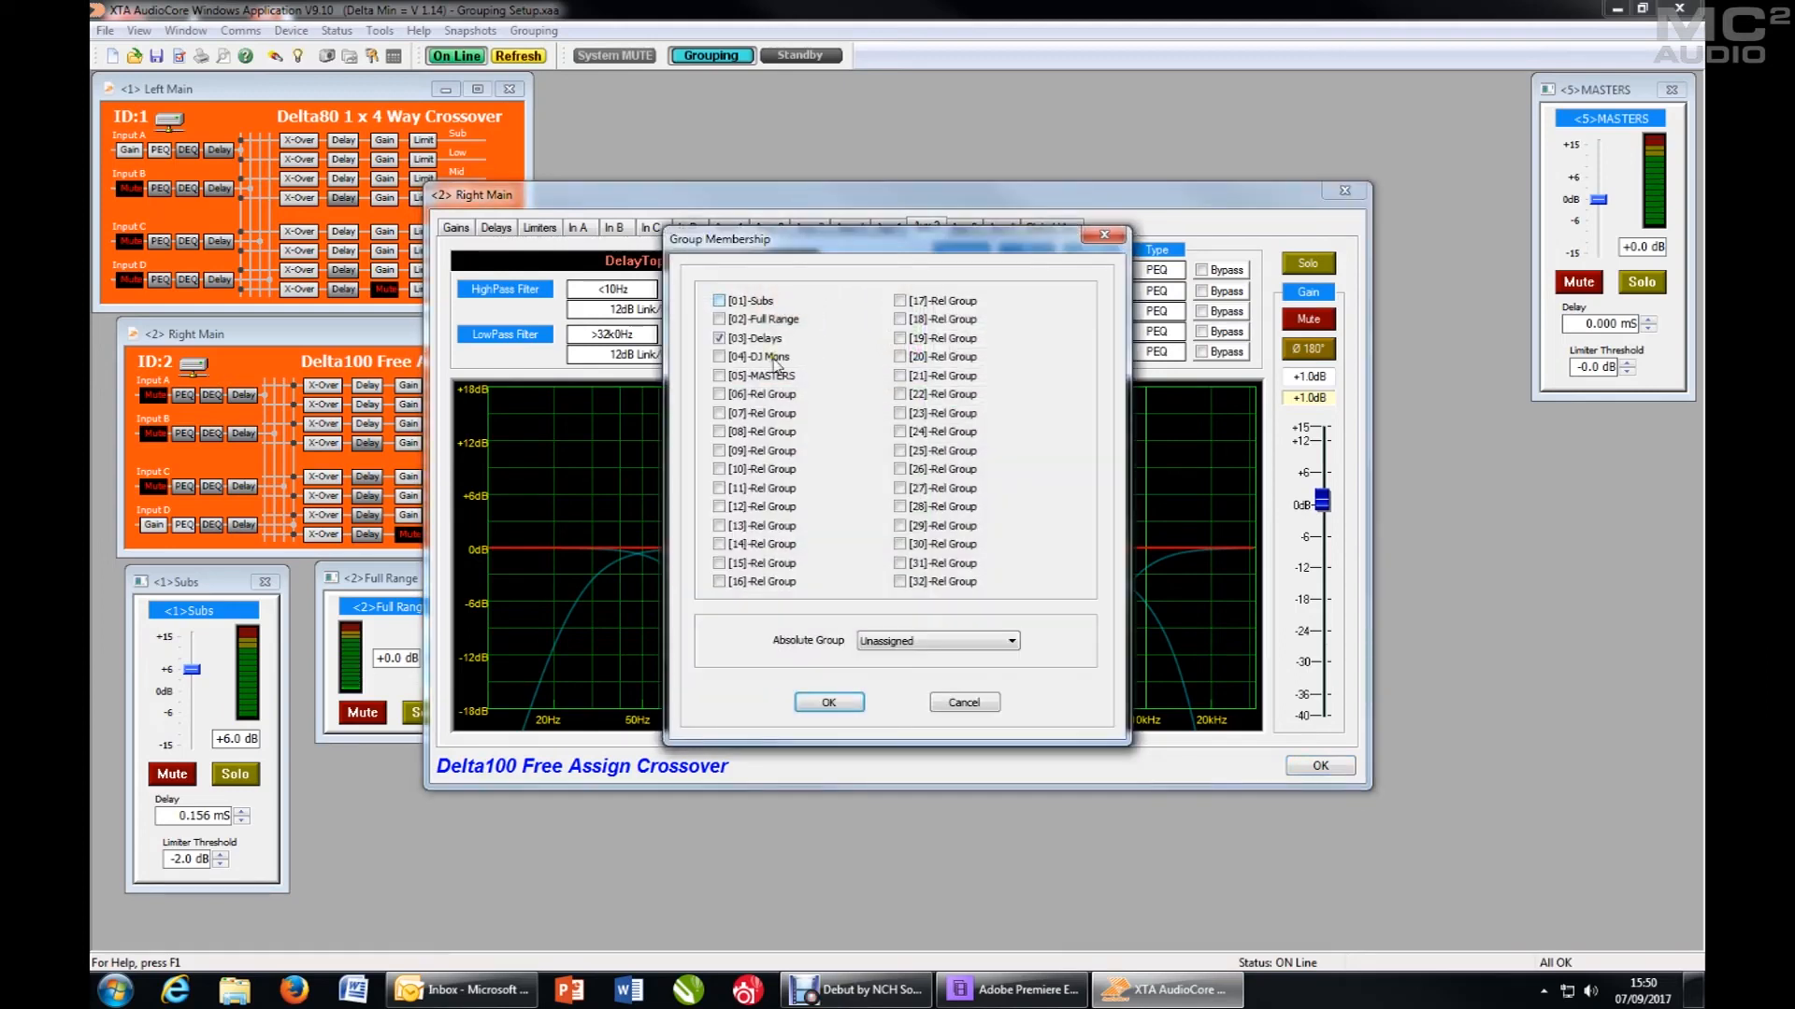
left_click(717, 376)
left_click(829, 702)
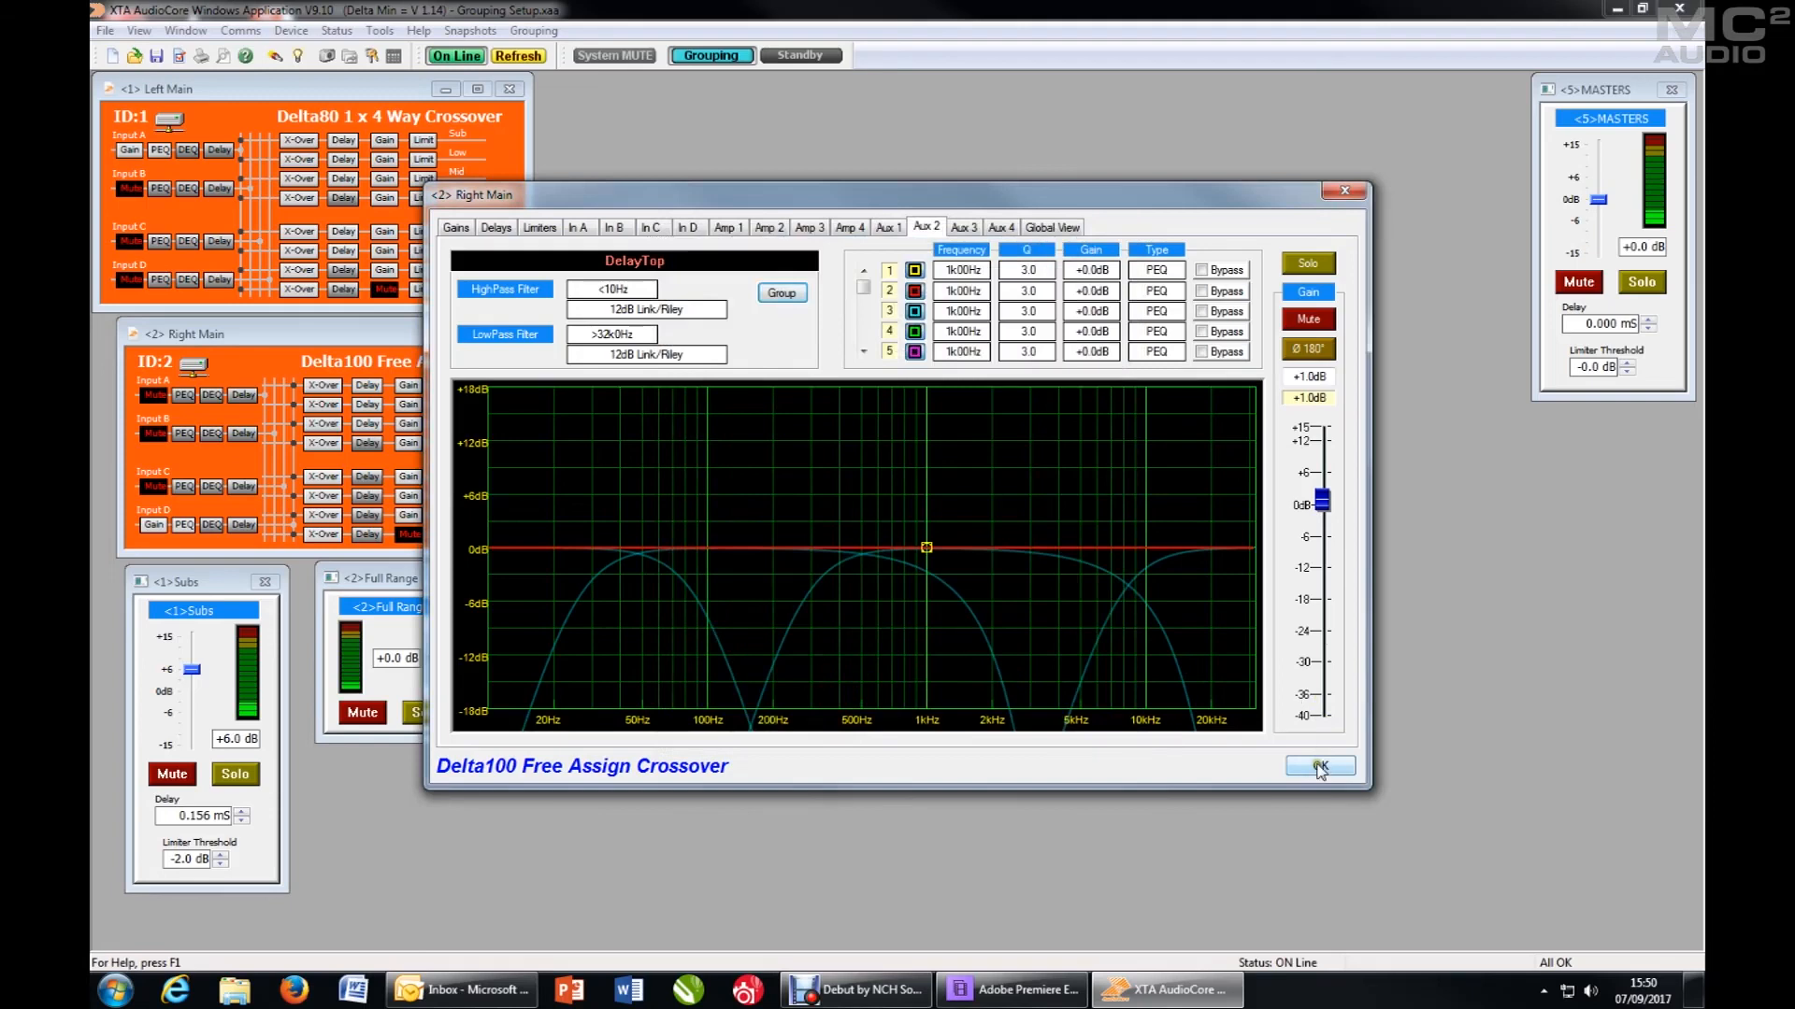
left_click(1320, 765)
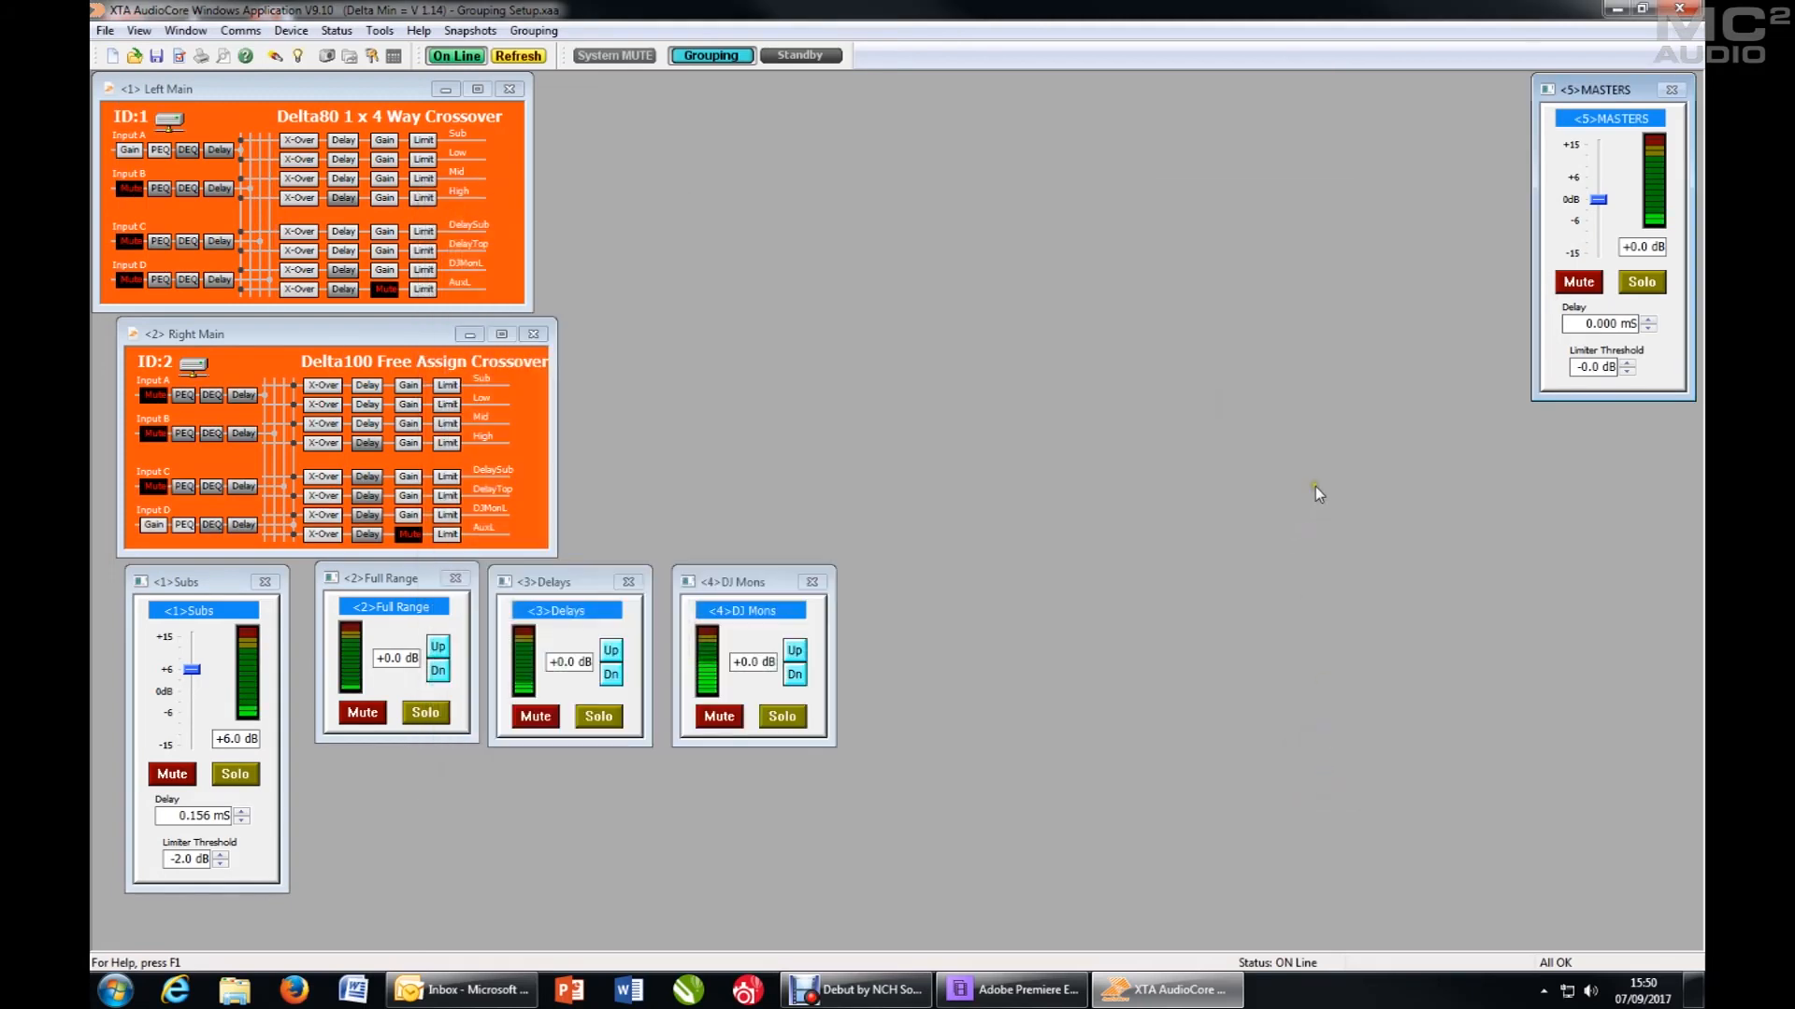
- Mute and unmute the MASTERS group to test its control over the member outputs
left_click(1579, 285)
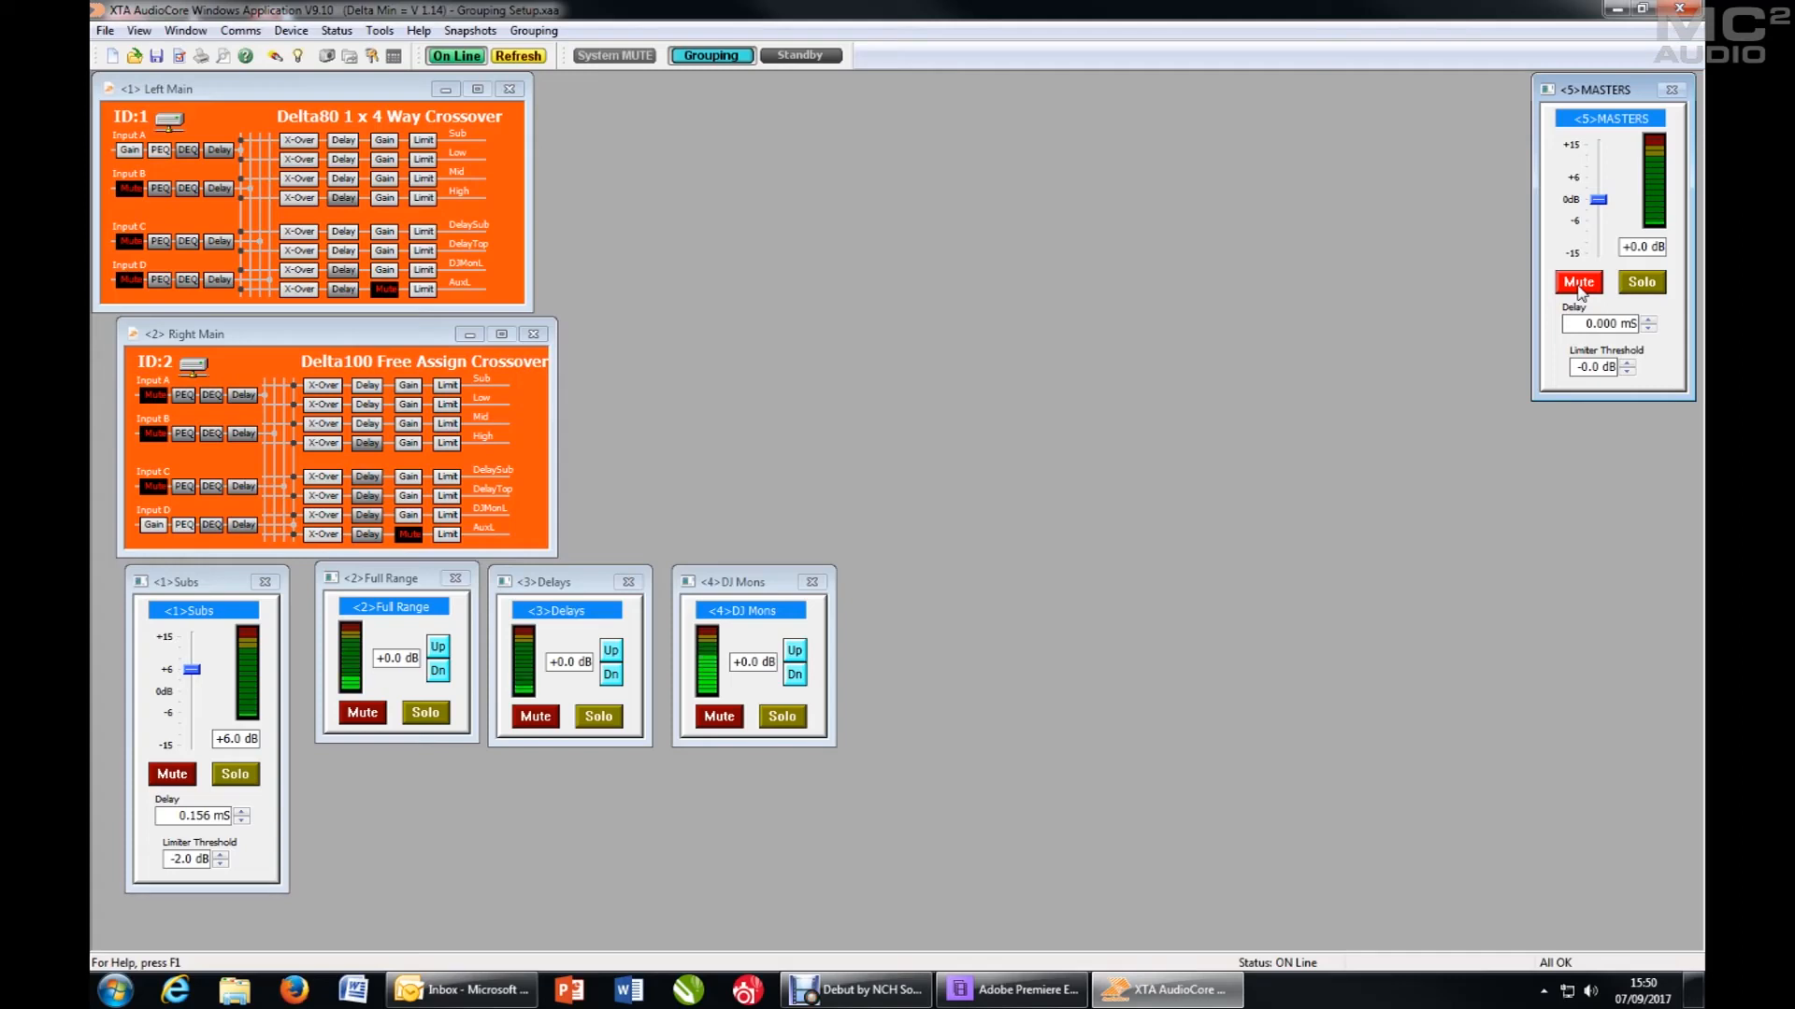
left_click(1579, 287)
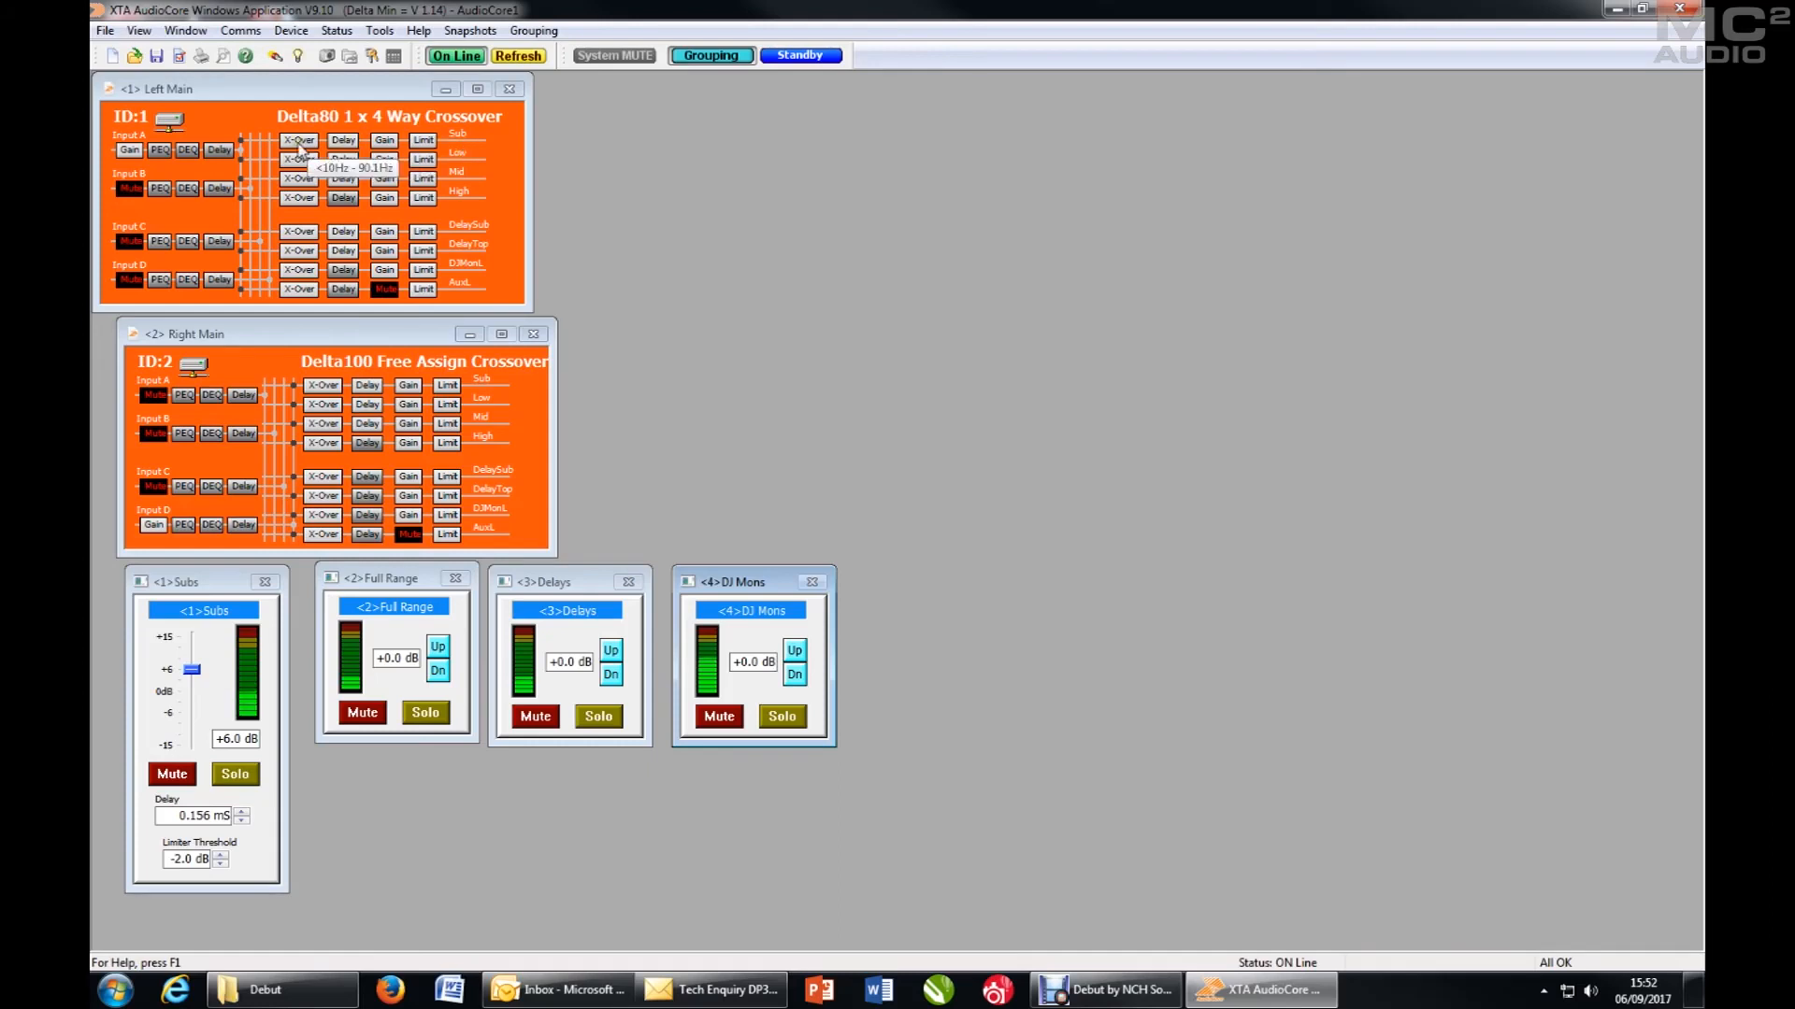
- Assign the Left Main Sub output to absolute group 01 and place the group's window in the free area beside the DJ Mons window
mouse_move(132, 152)
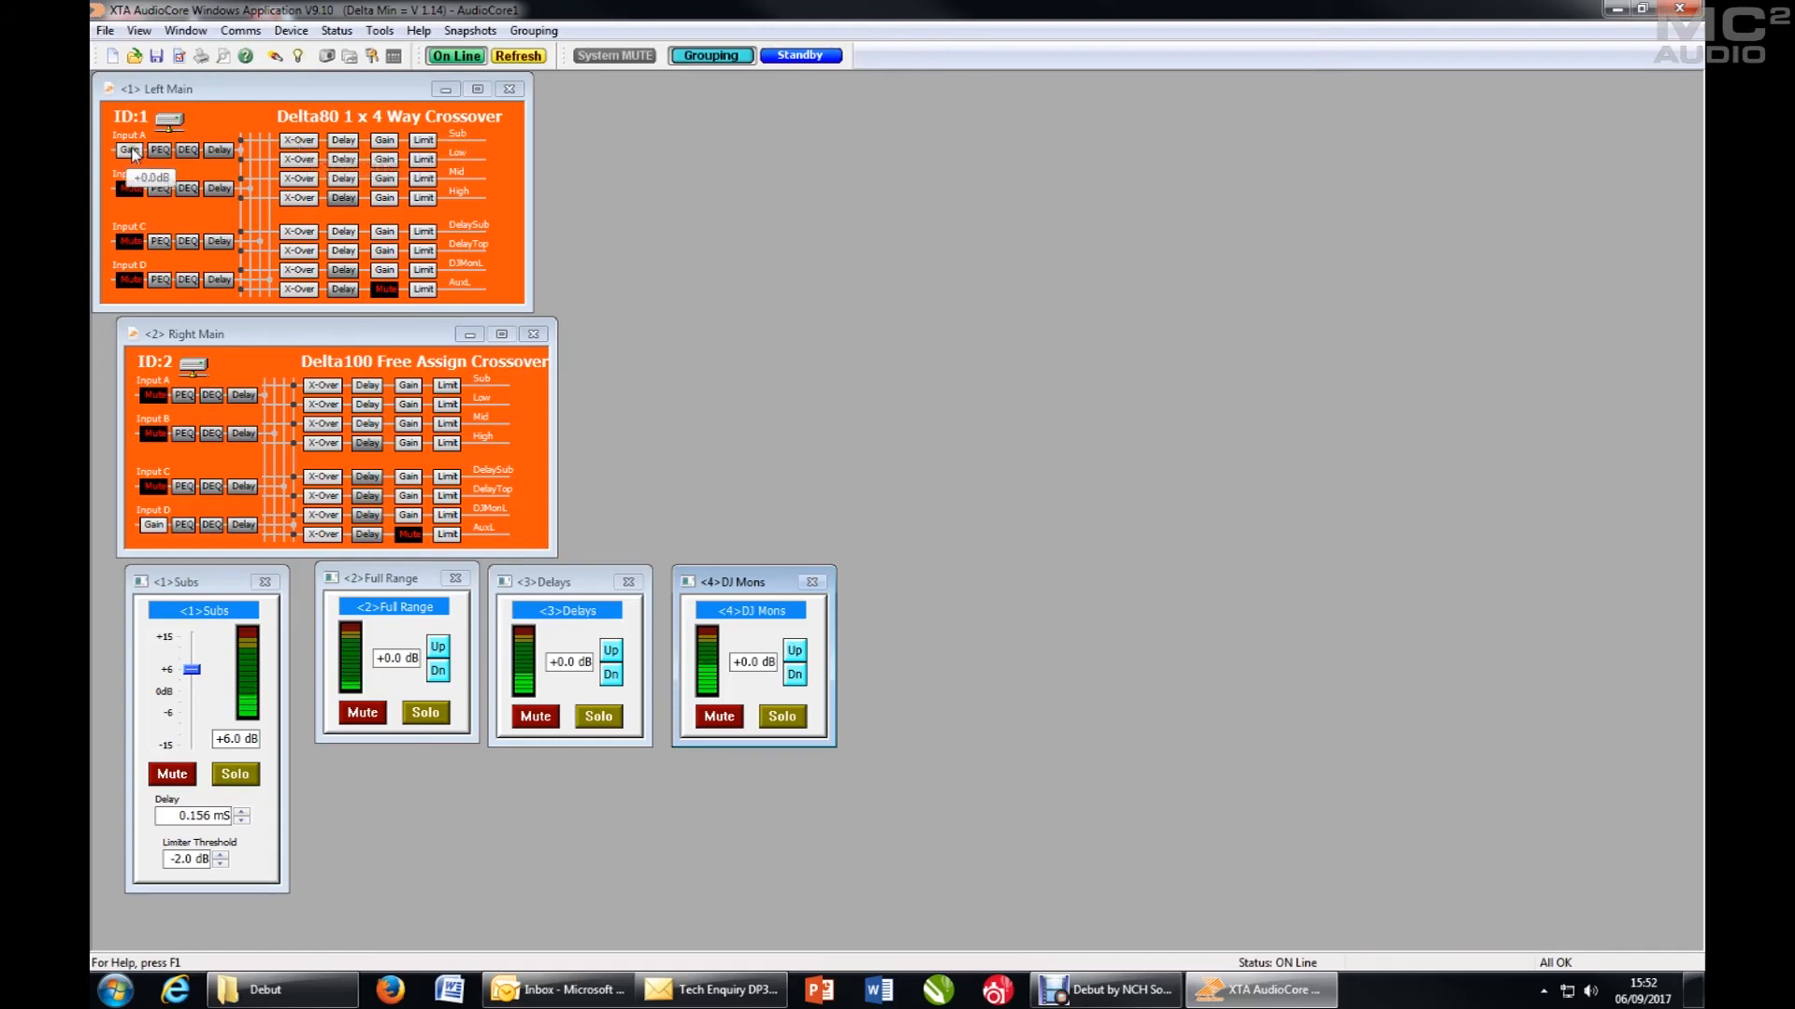
mouse_move(155, 535)
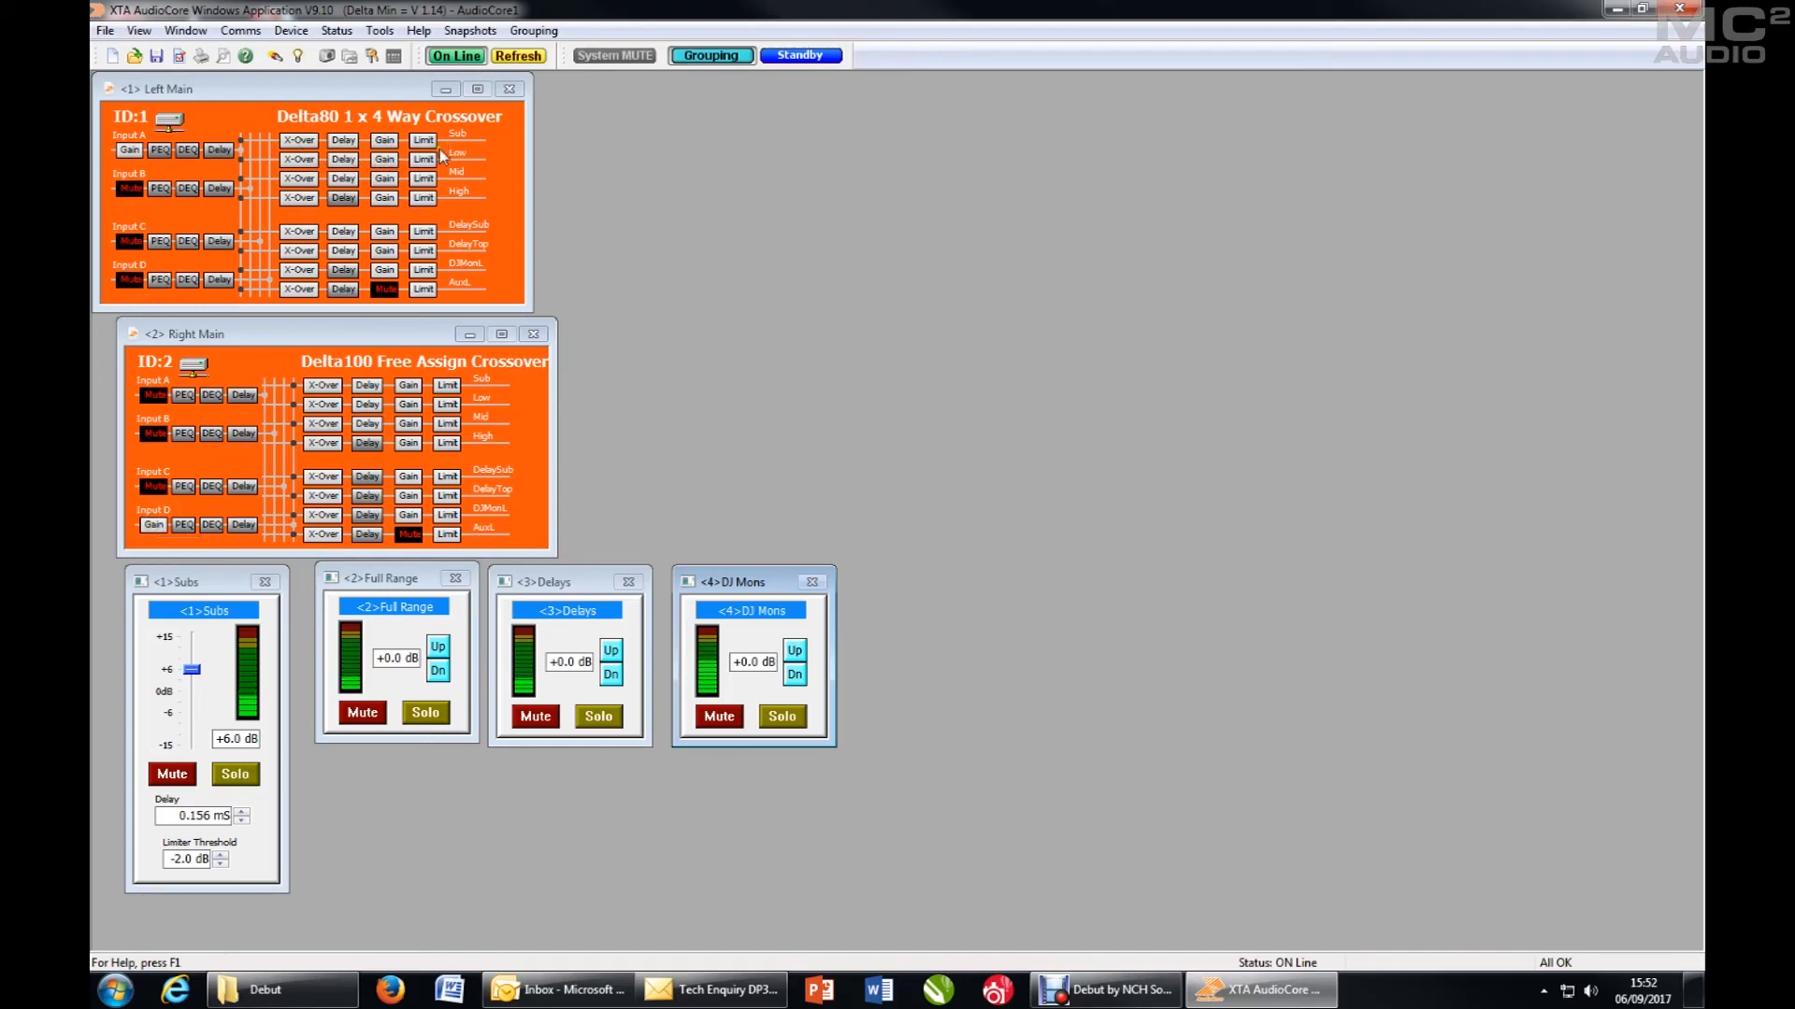
left_click(299, 143)
left_click_drag(826, 196, 1088, 182)
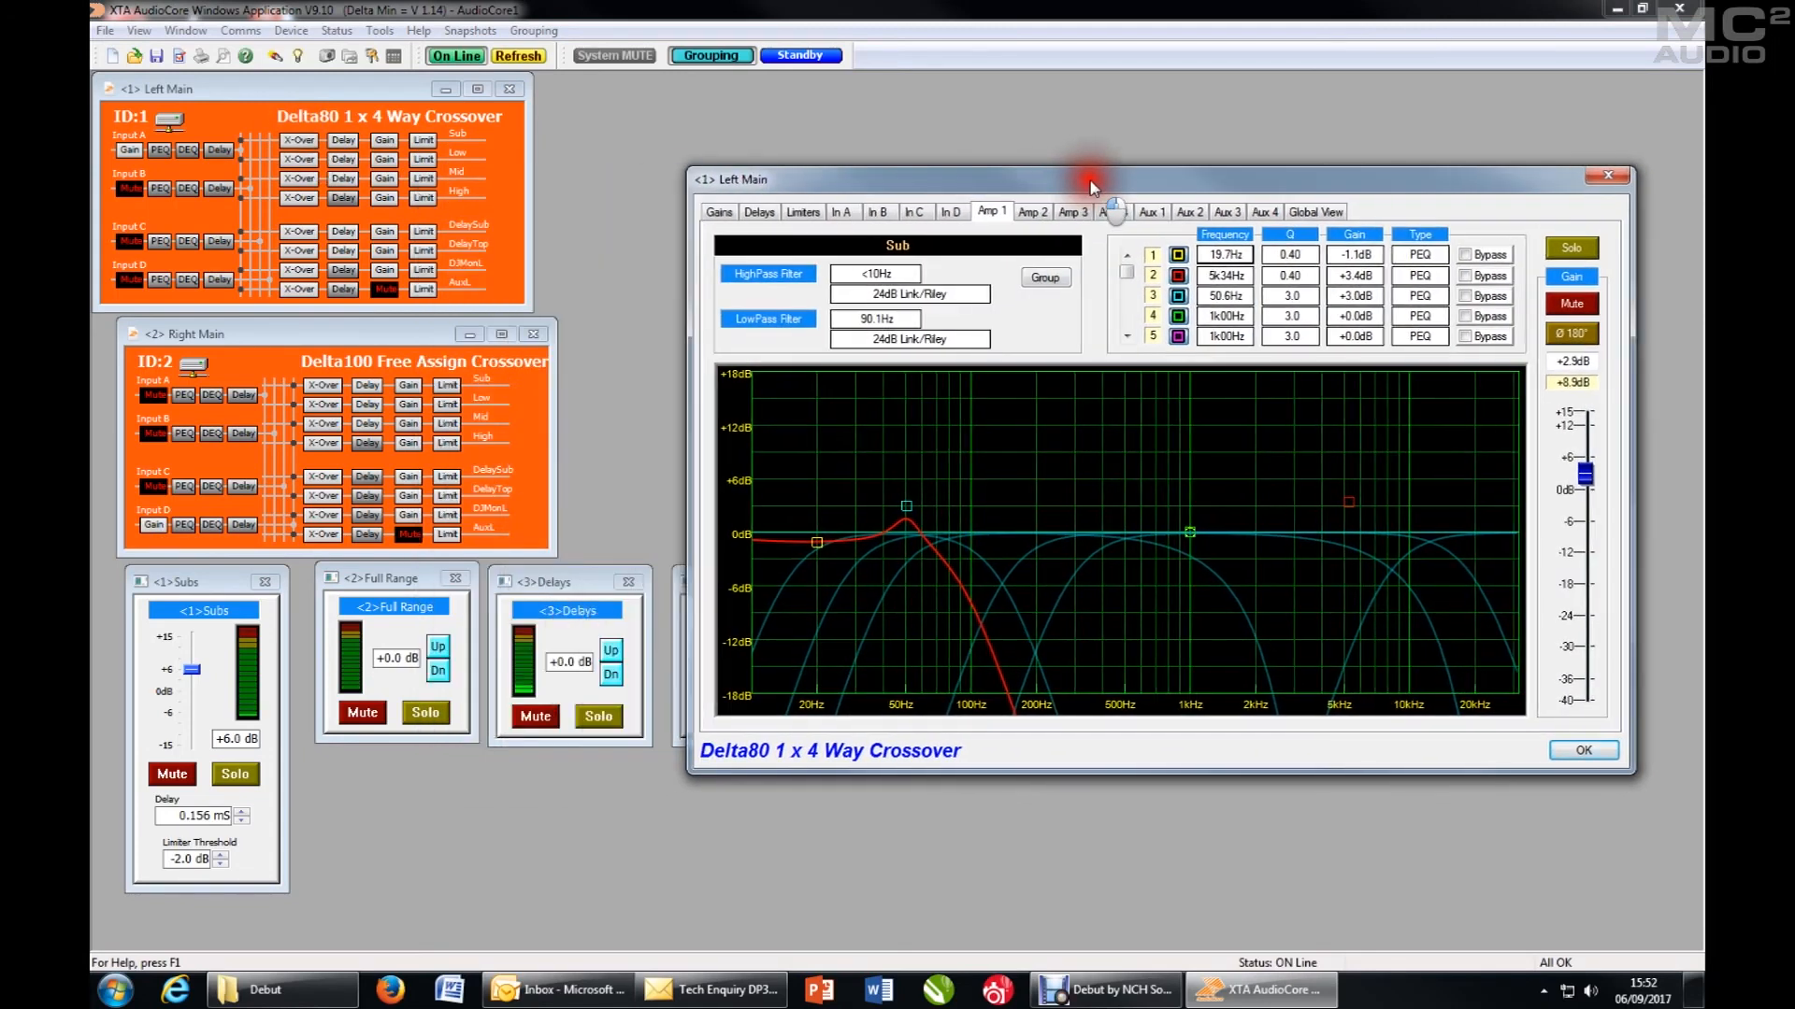
left_click(1059, 283)
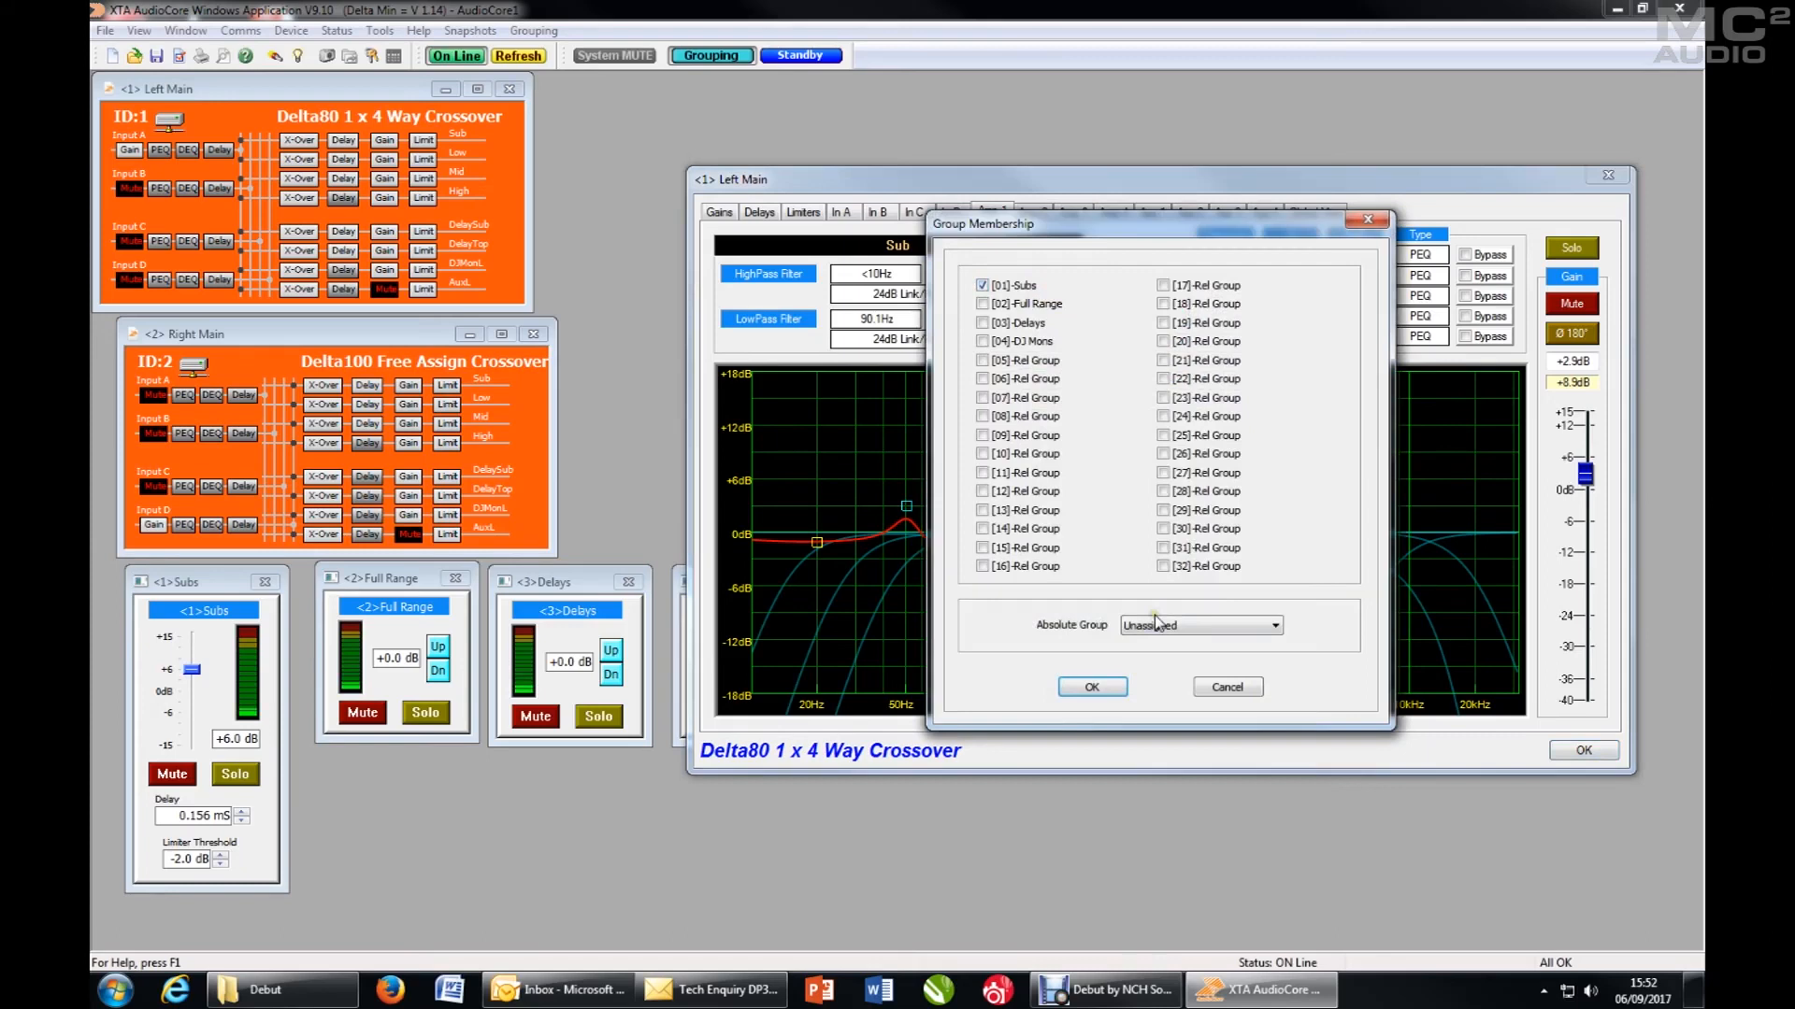
left_click(1170, 630)
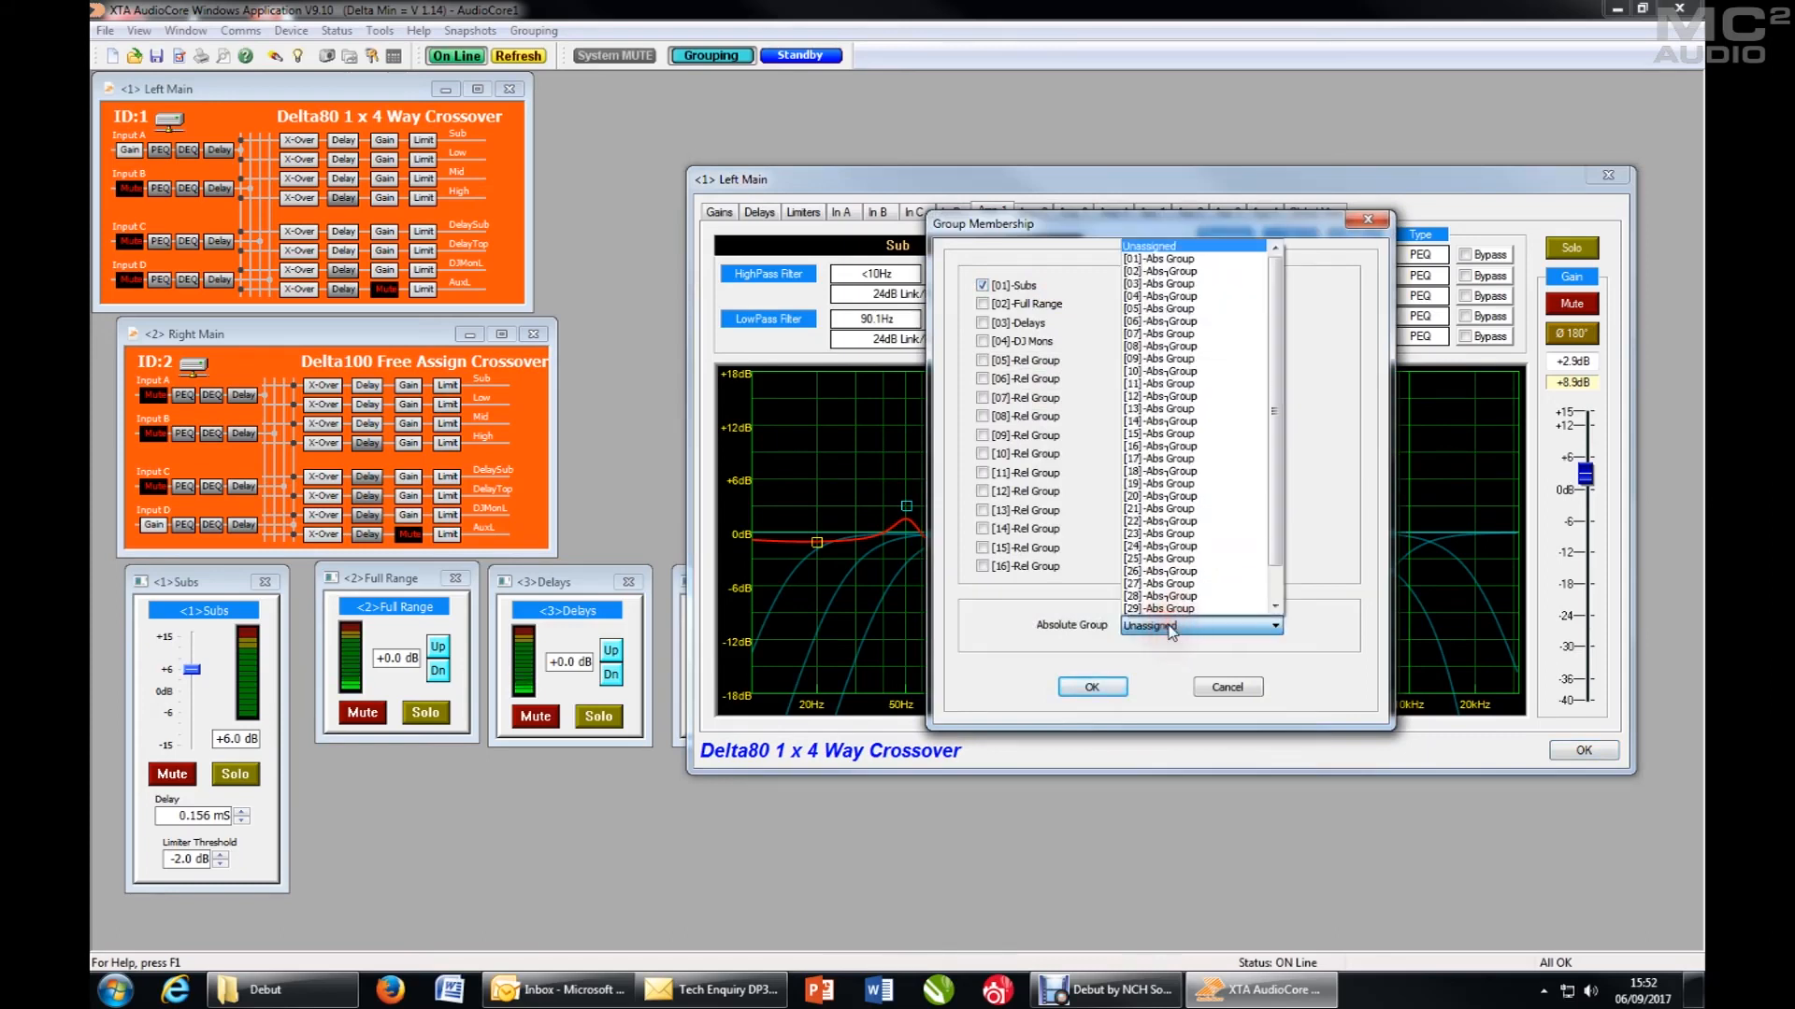
left_click(1274, 606)
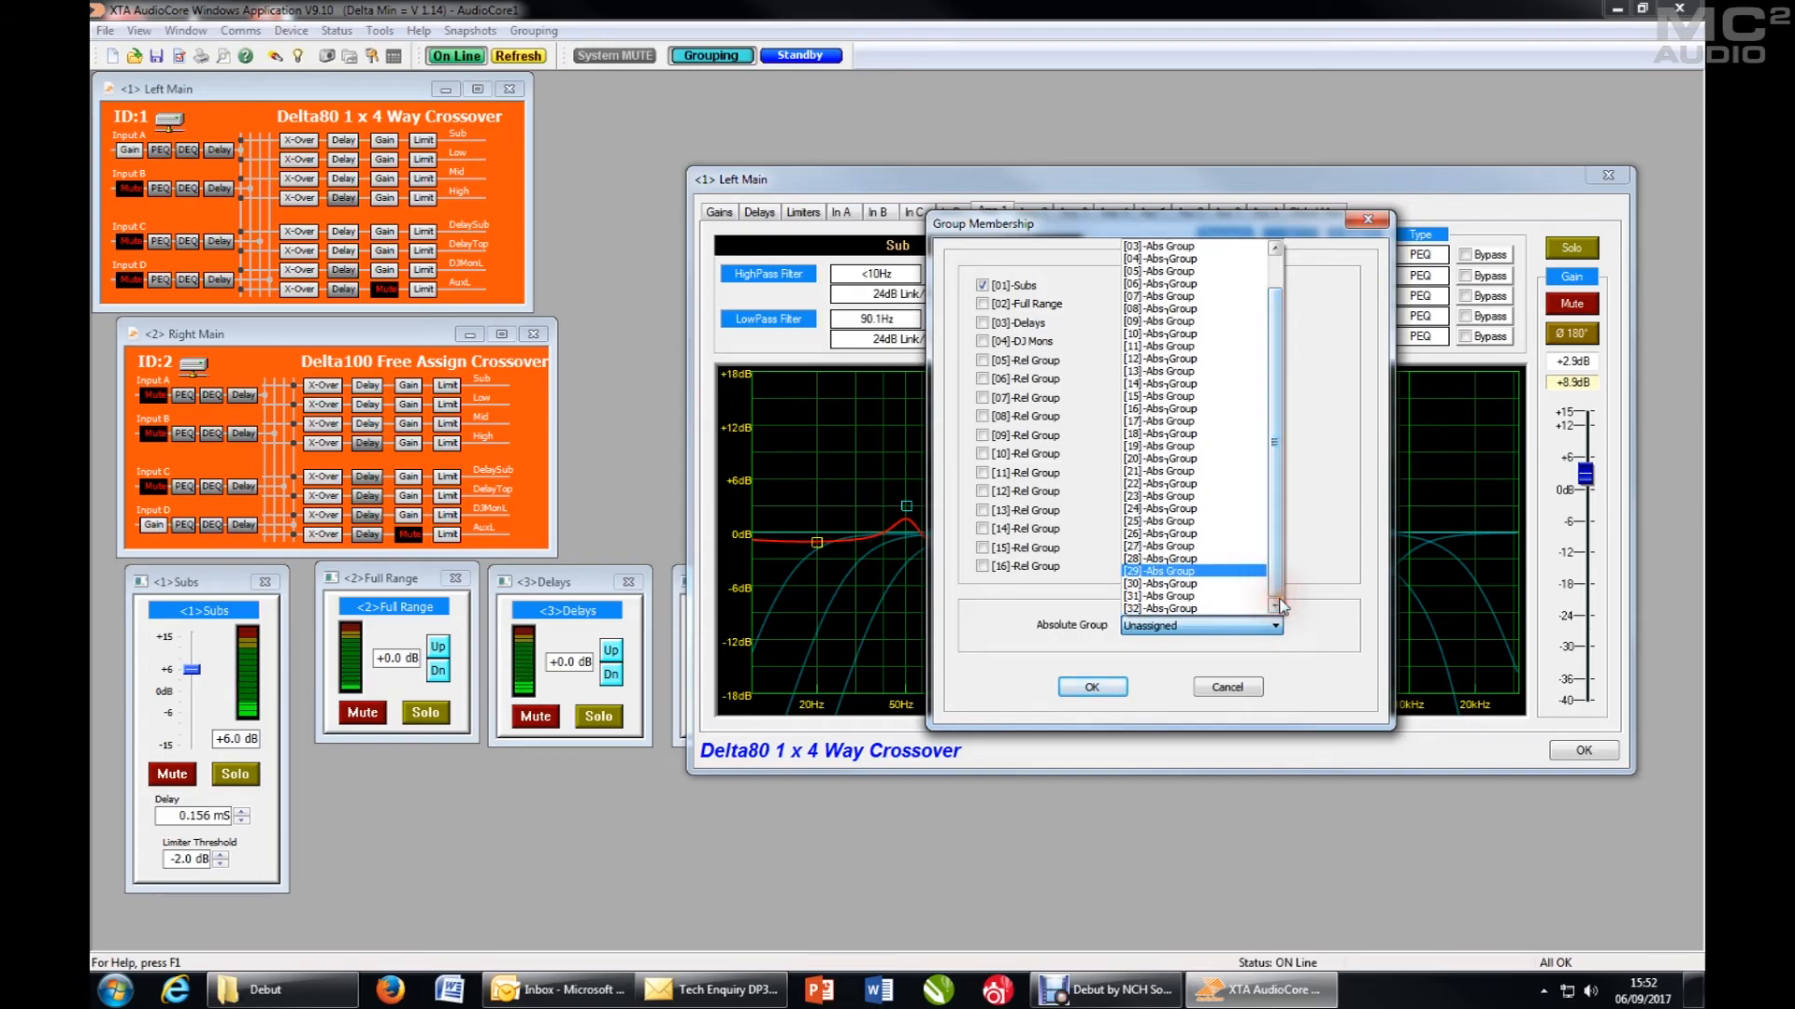
left_click_drag(1279, 579, 1179, 265)
left_click(1179, 264)
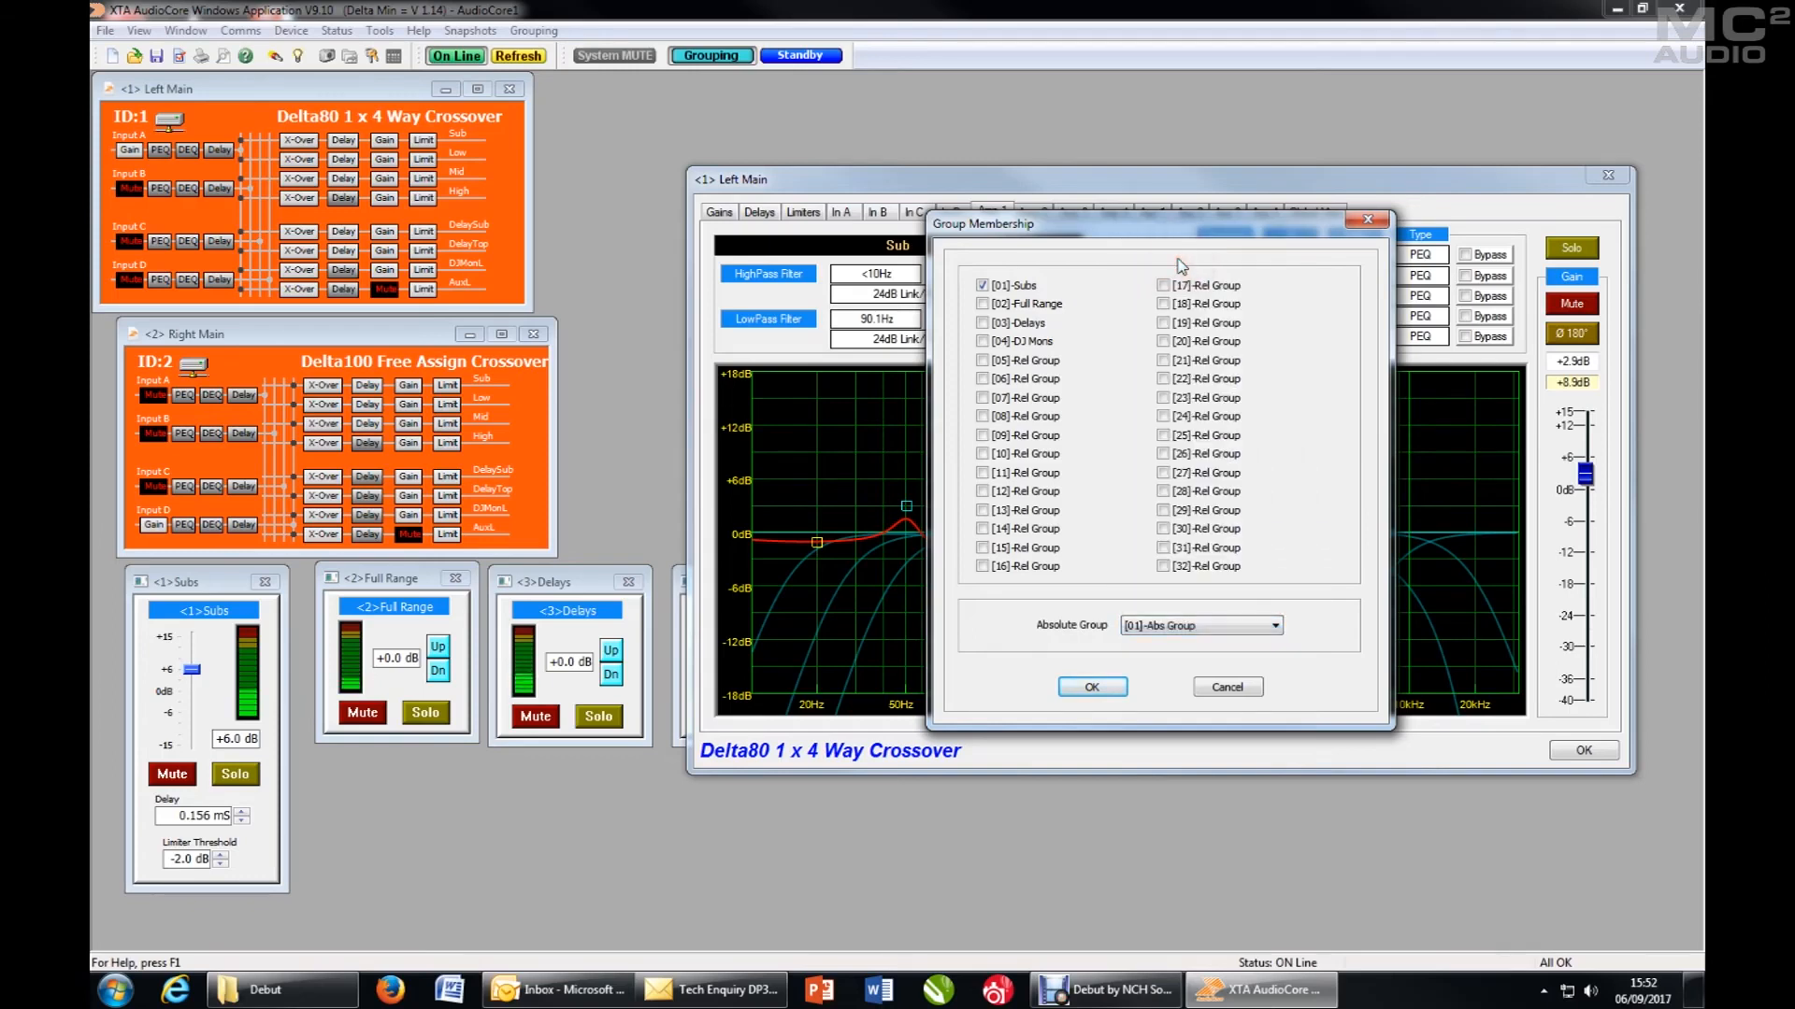
left_click(1115, 689)
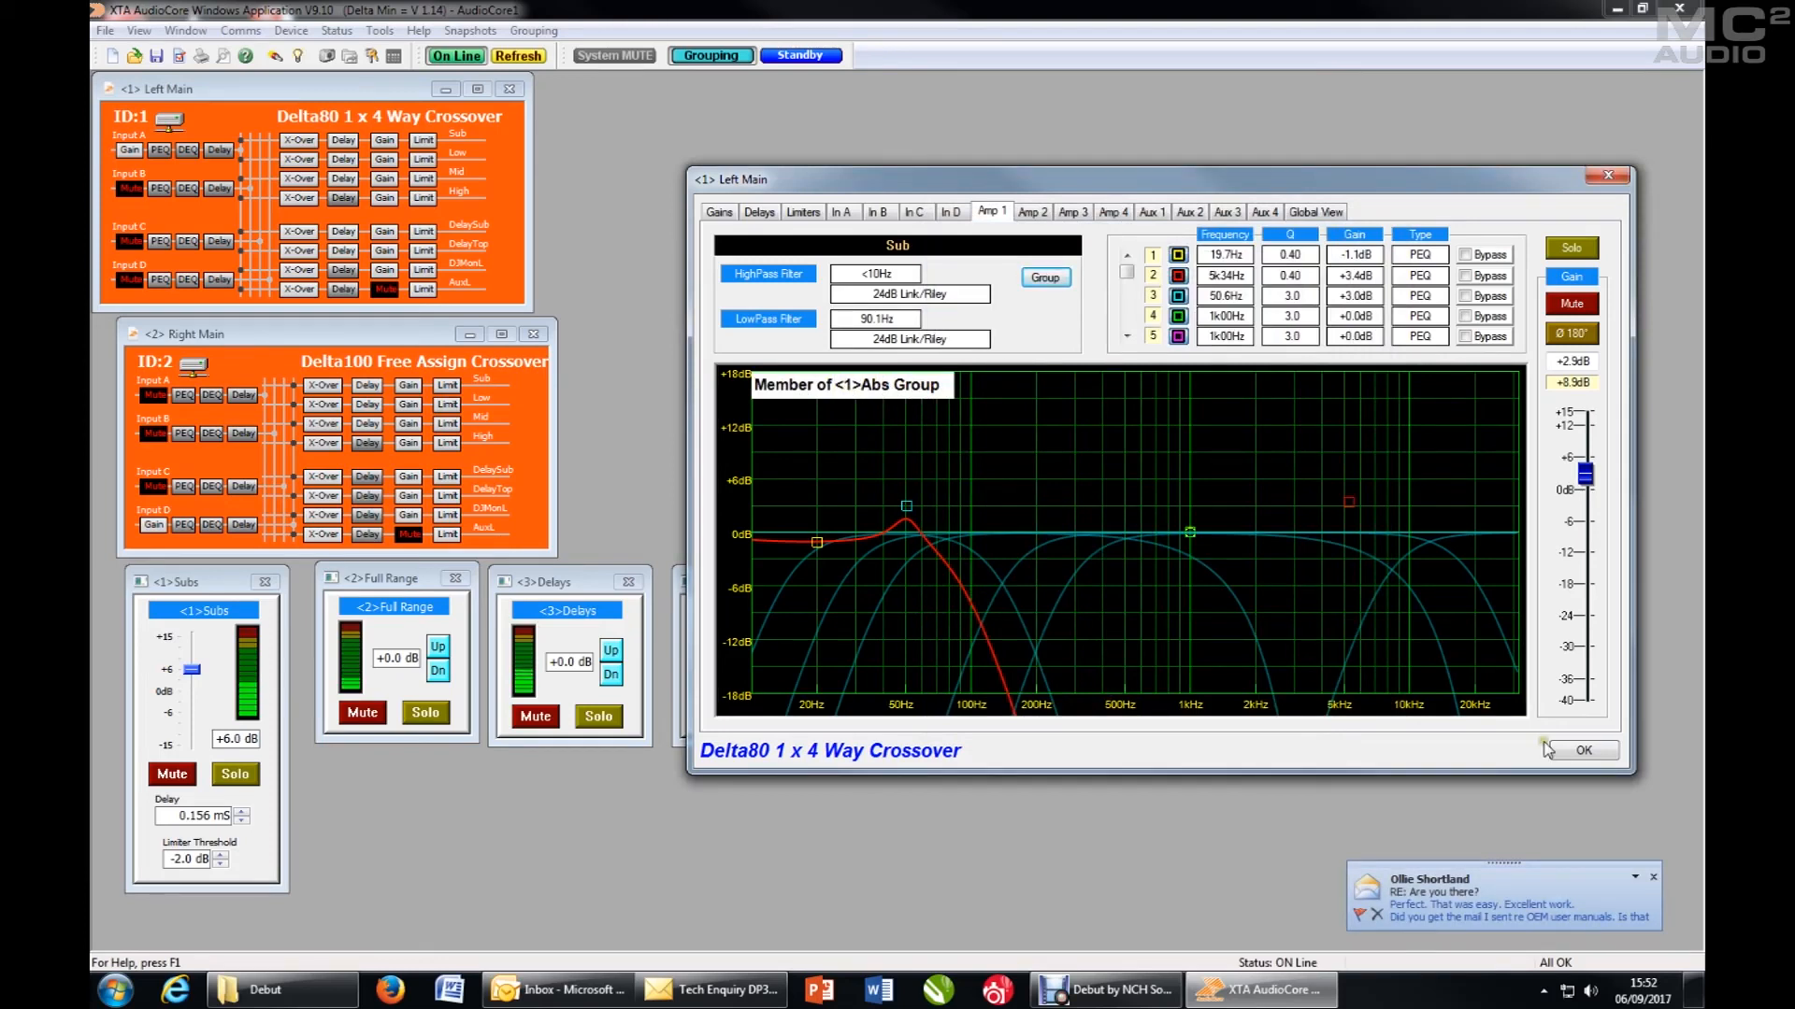
left_click(1591, 751)
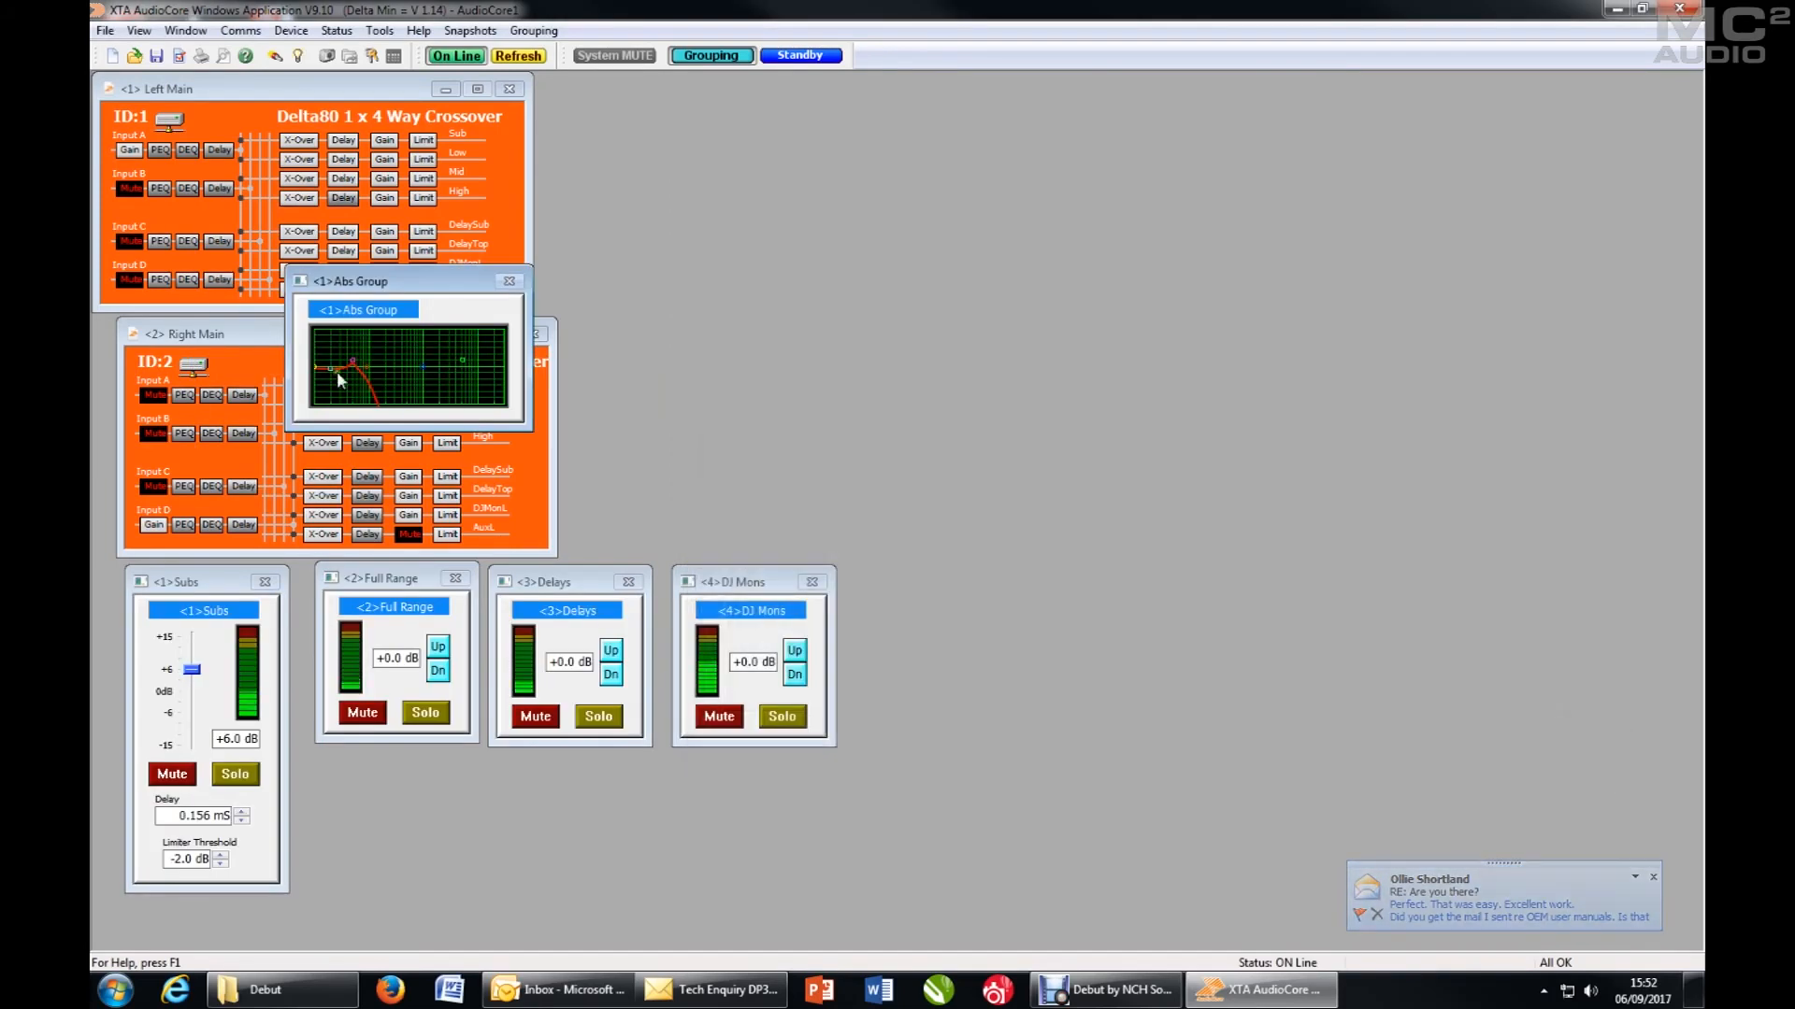
left_click_drag(381, 279, 1046, 570)
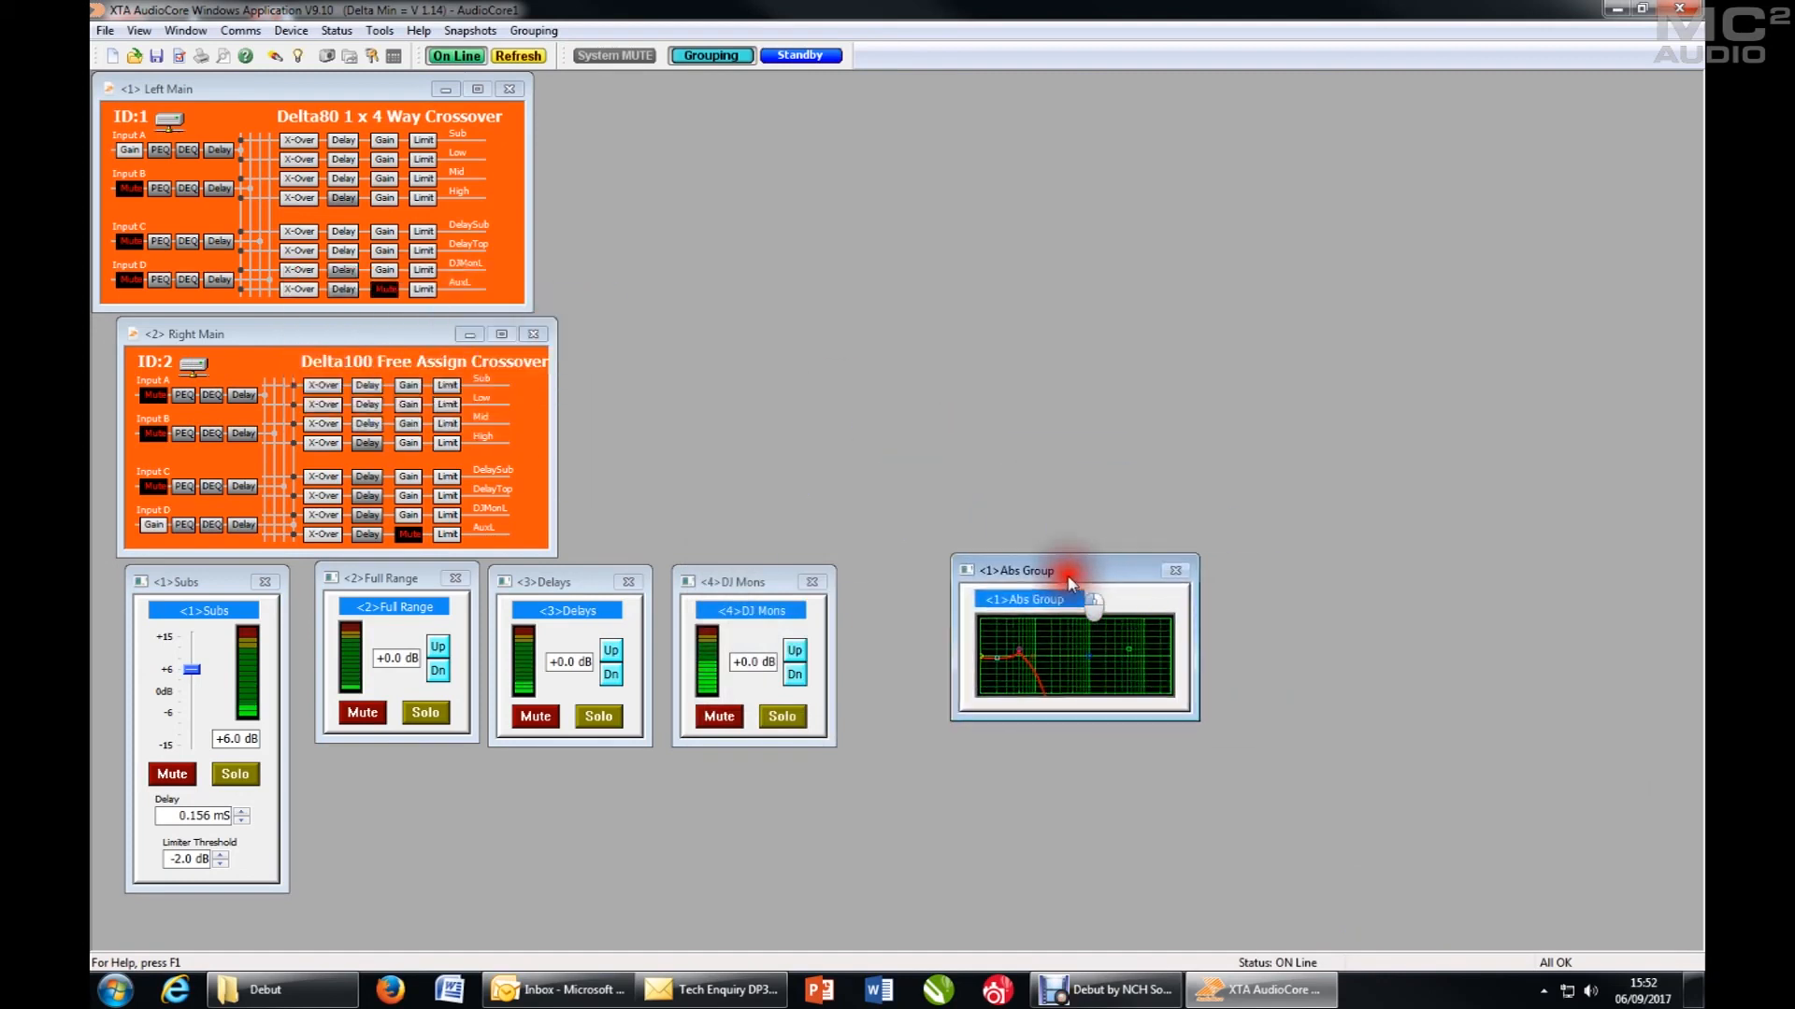
- Assign the Right Main Sub output to absolute group 01 and close the unit's settings
left_click(335, 390)
left_click(785, 297)
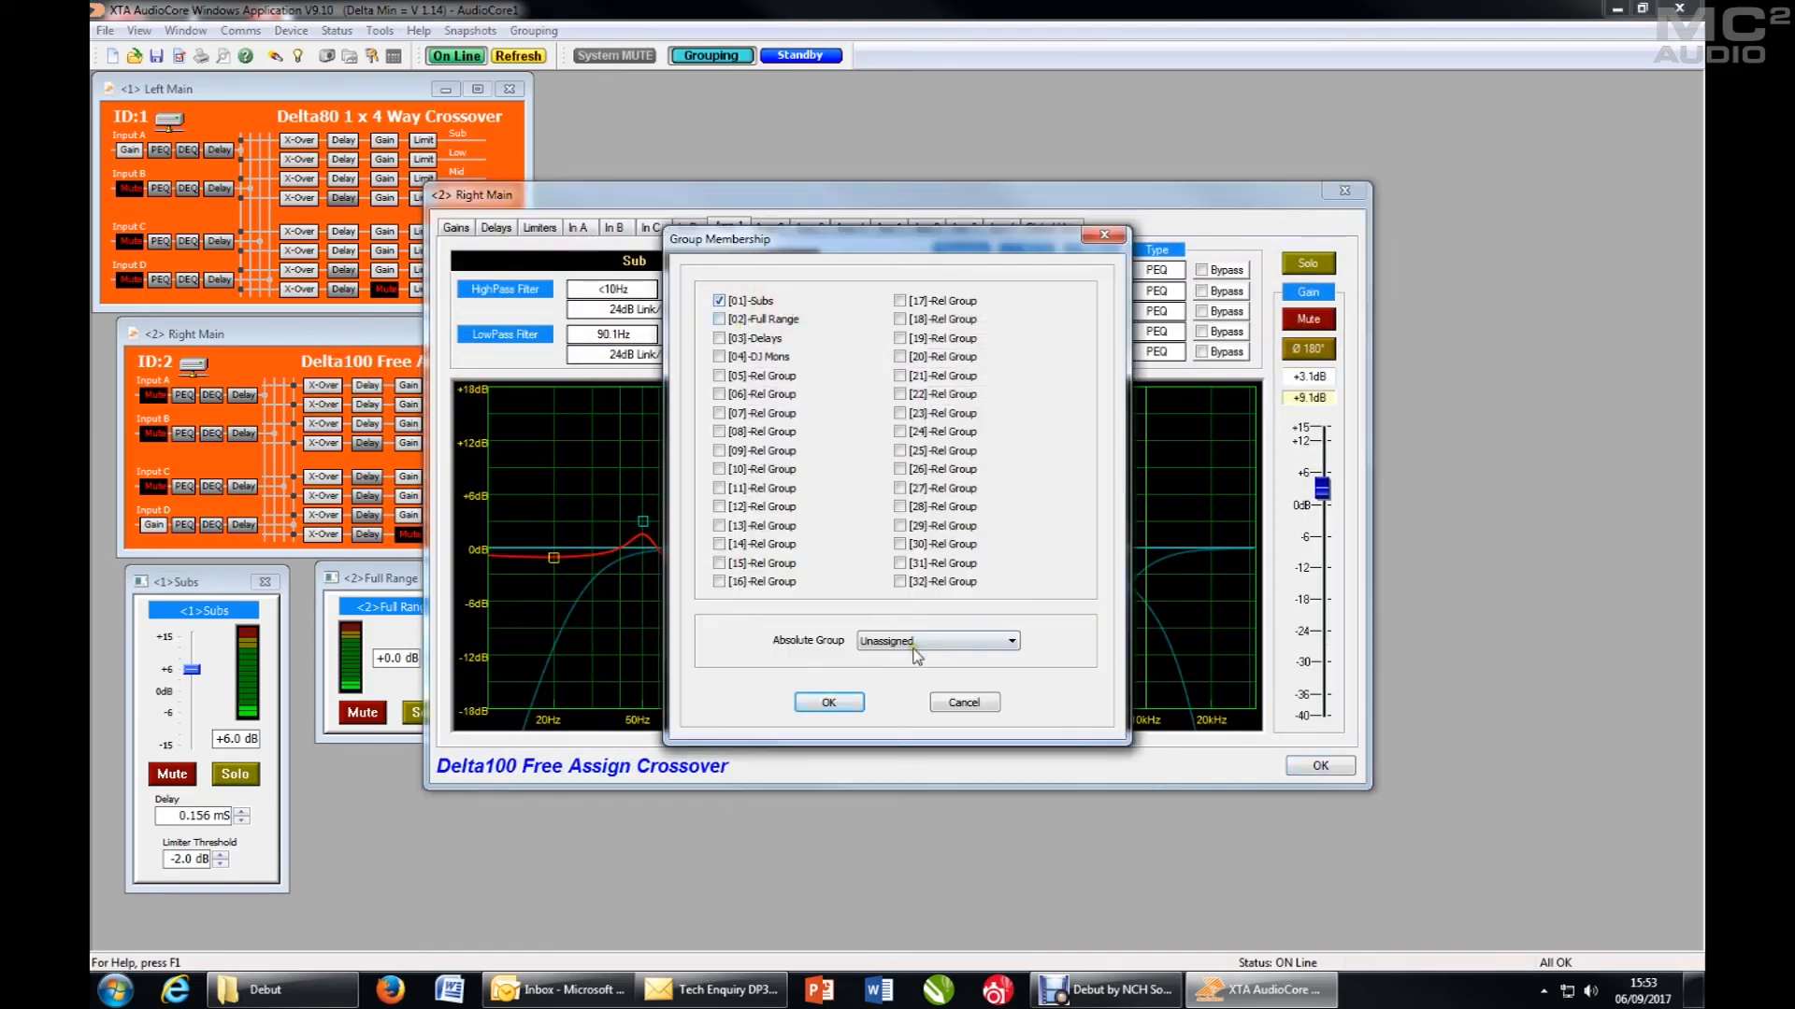
left_click(916, 642)
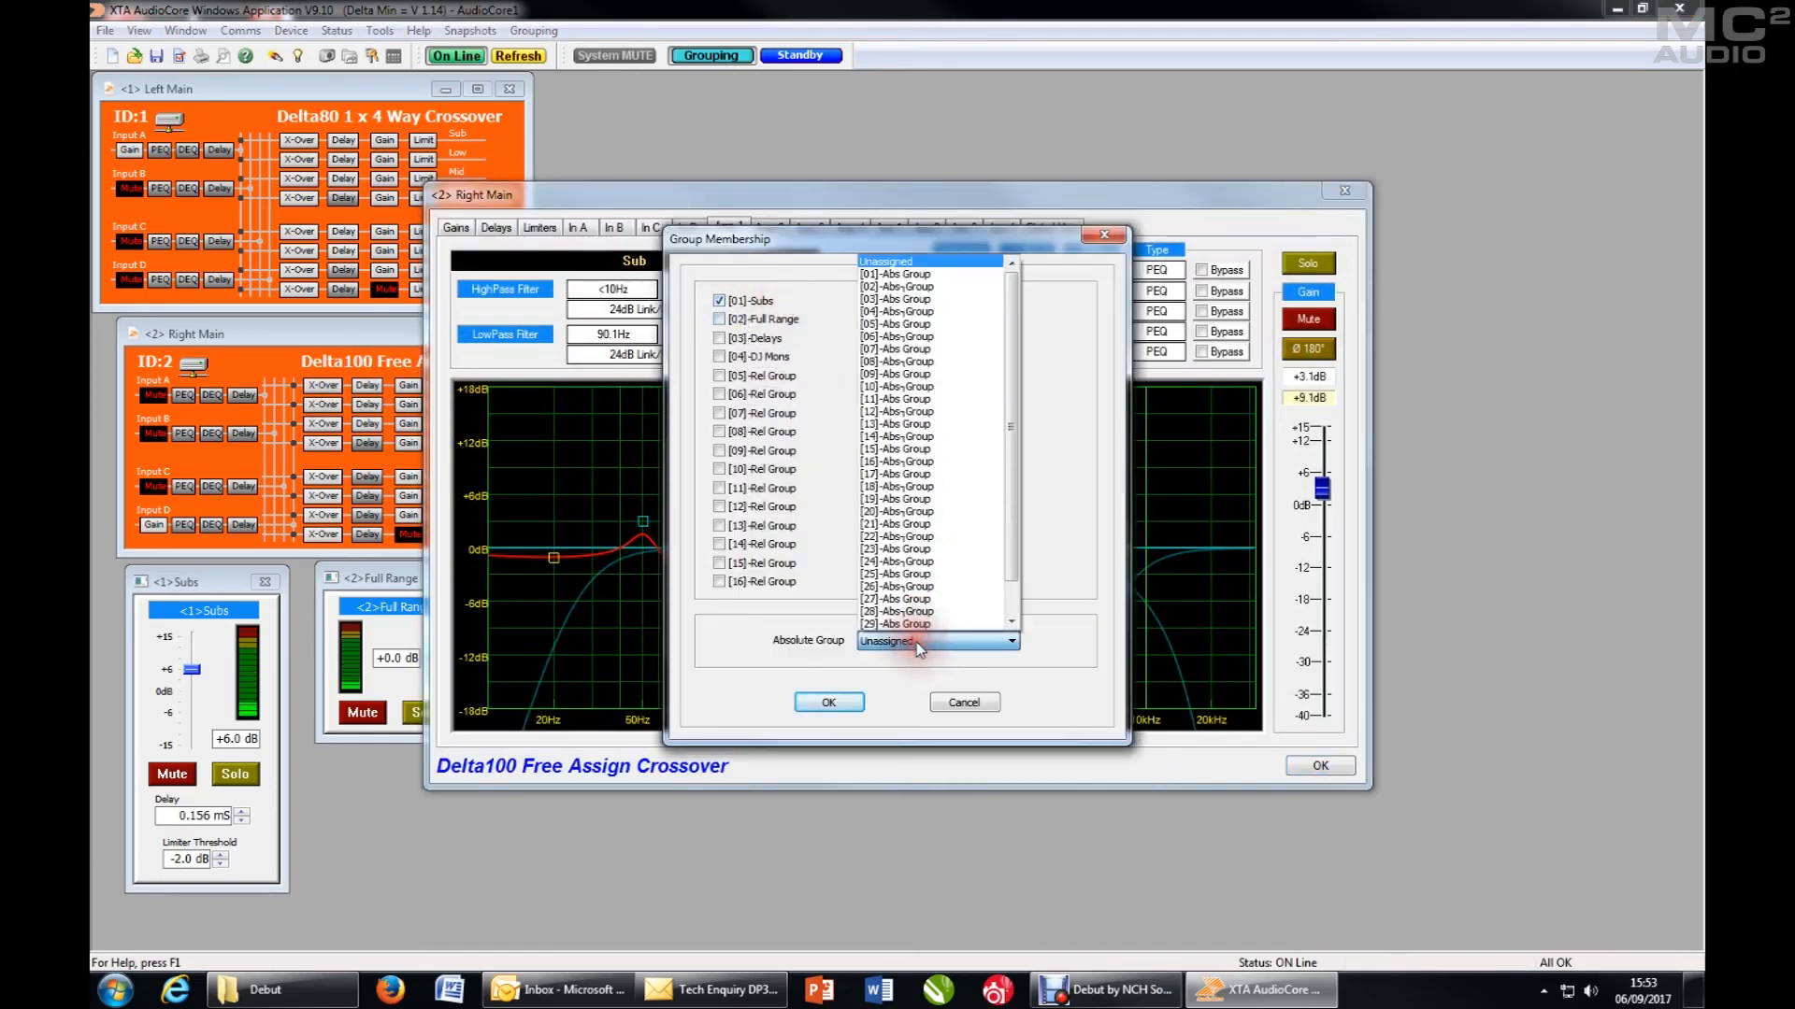
left_click(911, 278)
left_click(829, 702)
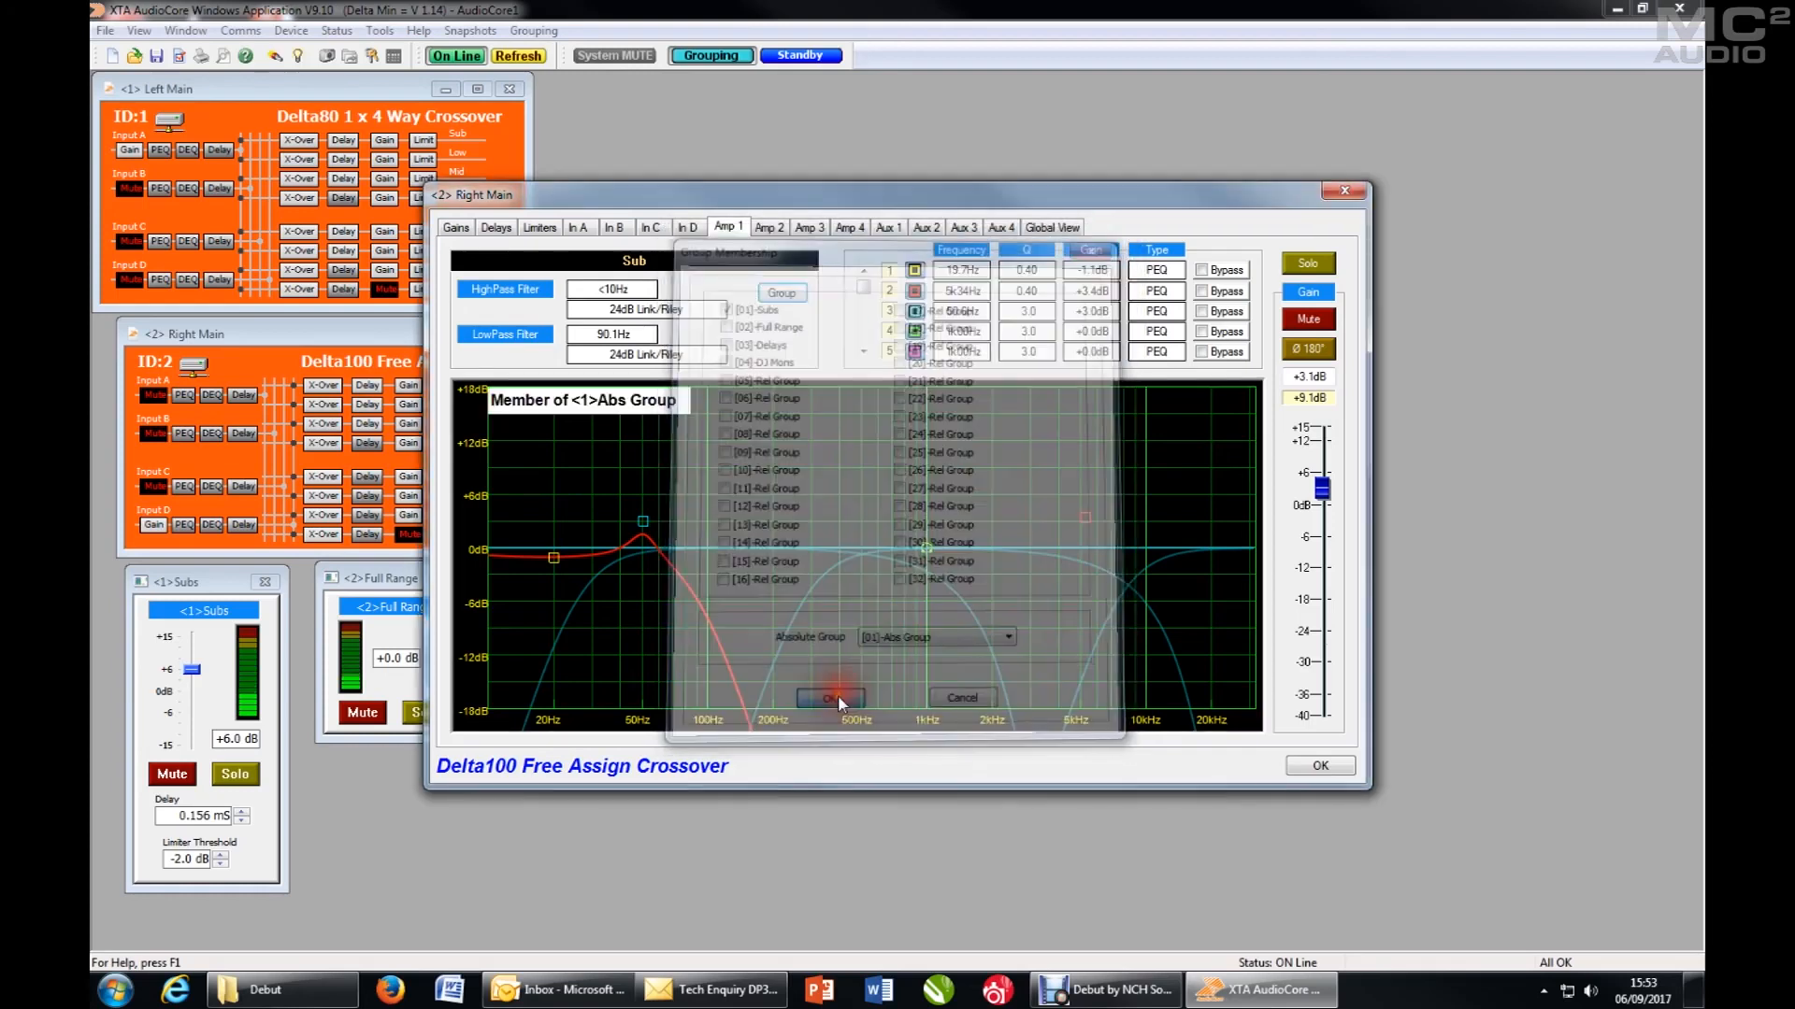
left_click(1319, 766)
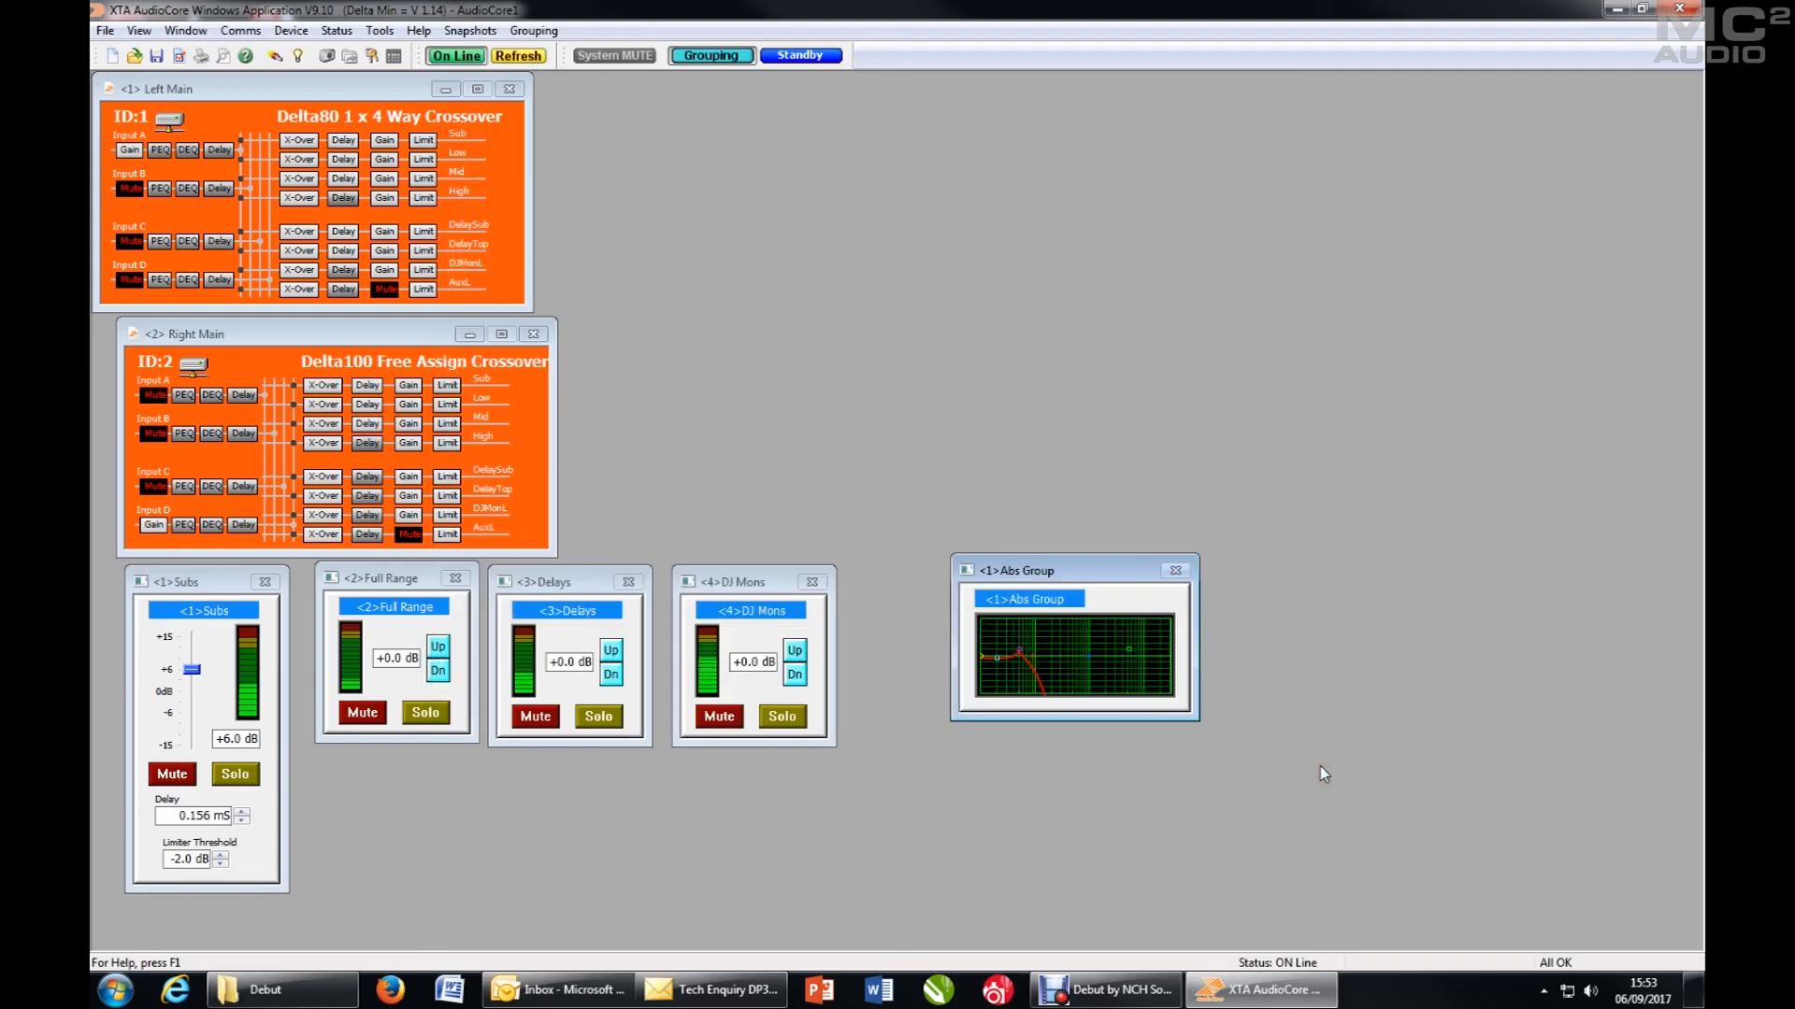
- Move the Abs Group window into the free area above the DJ Mons window and rename absolute group 1 as Sub EQ
left_click_drag(1057, 578, 810, 223)
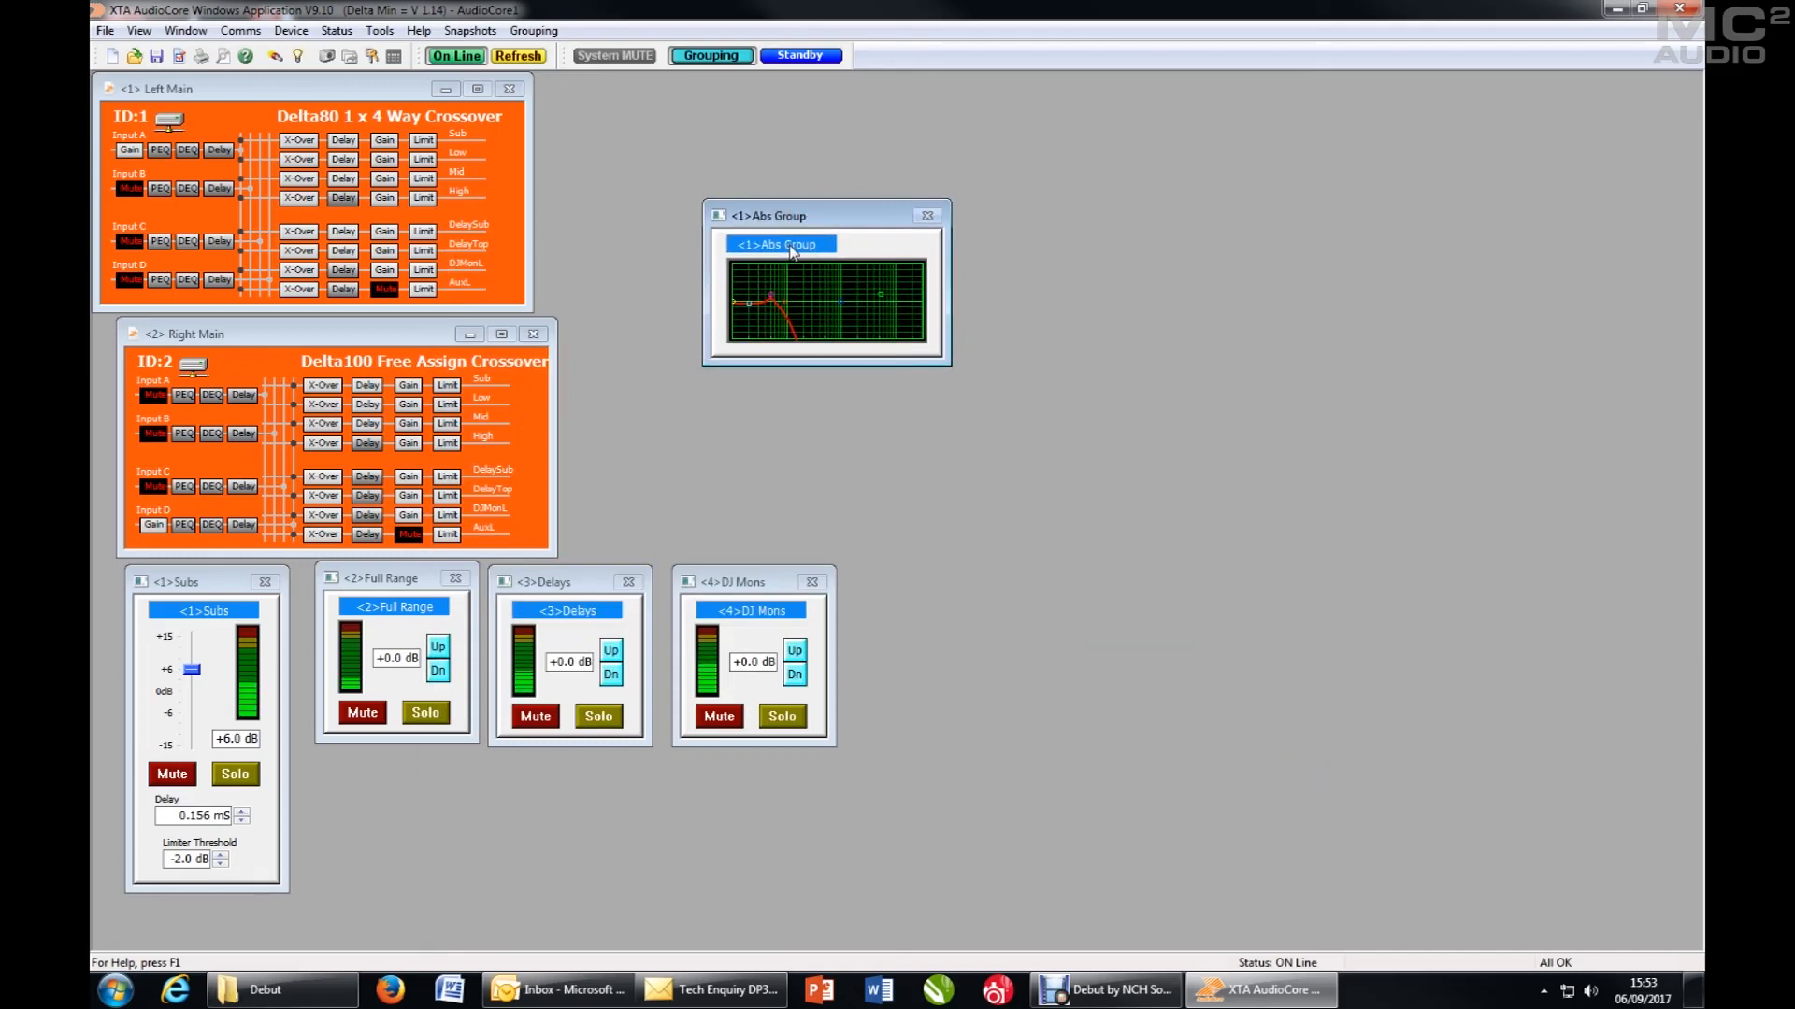
double_click(792, 246)
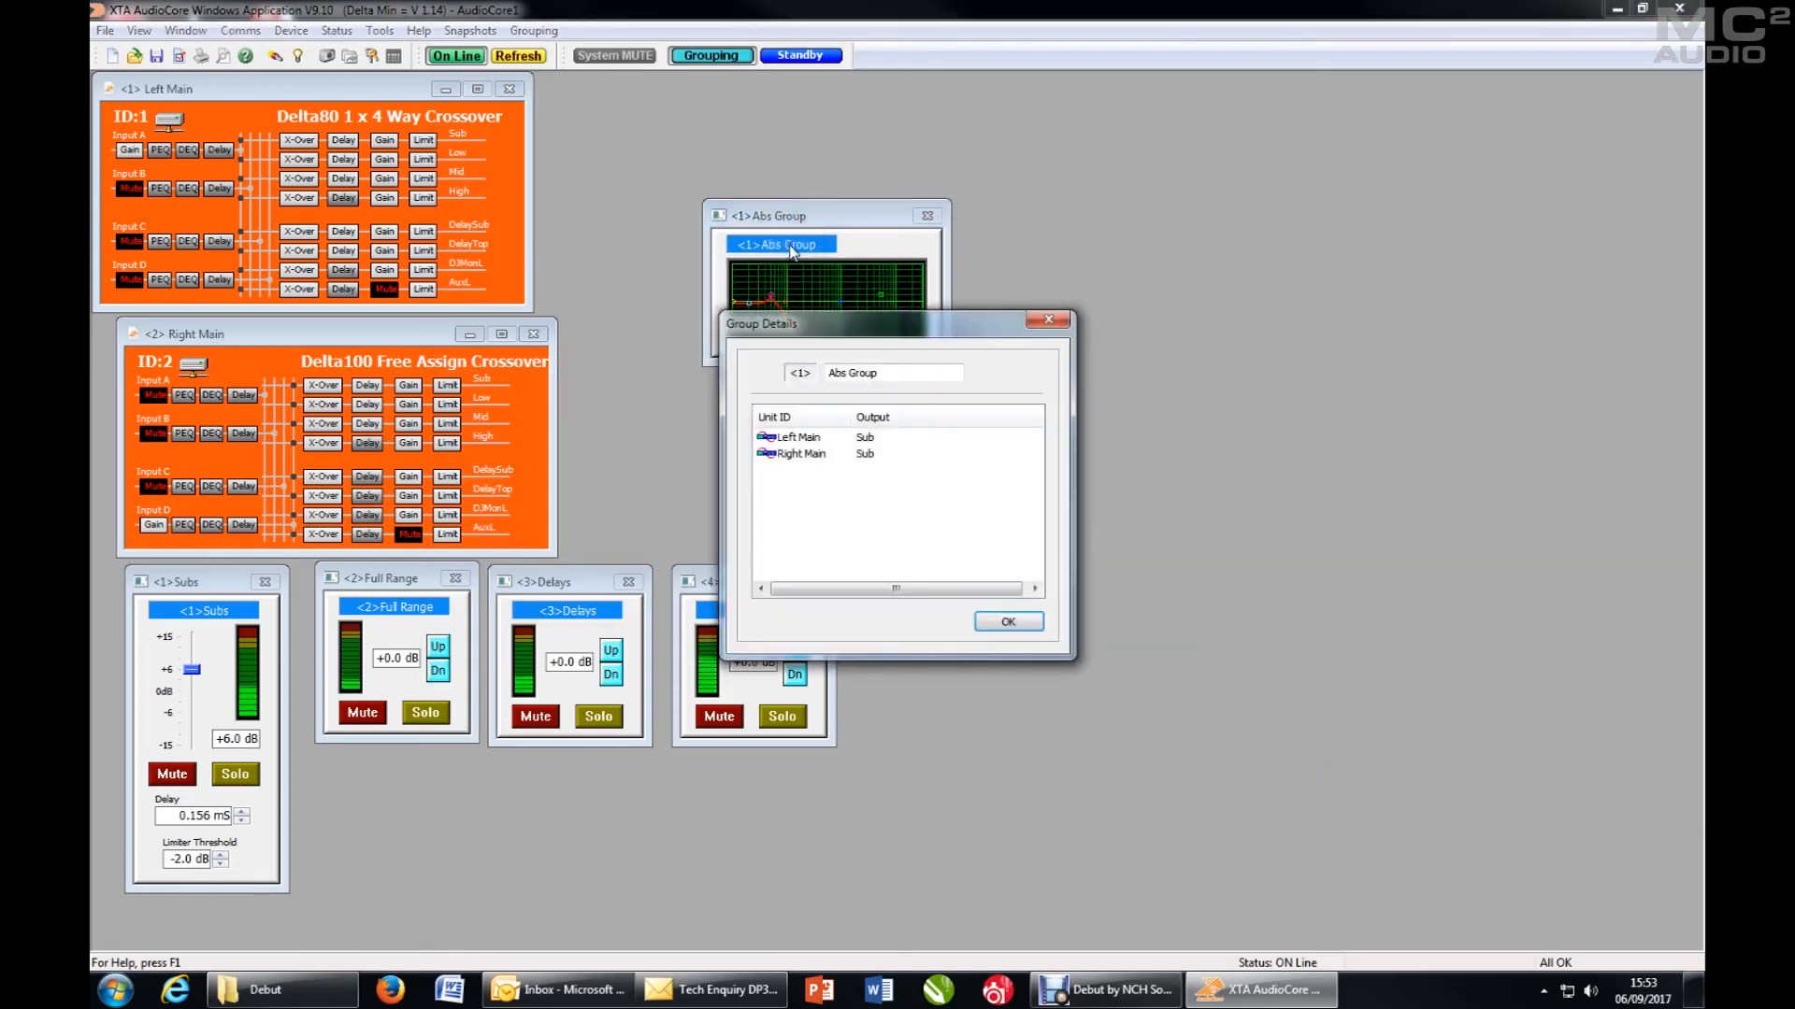
left_click_drag(899, 334, 867, 380)
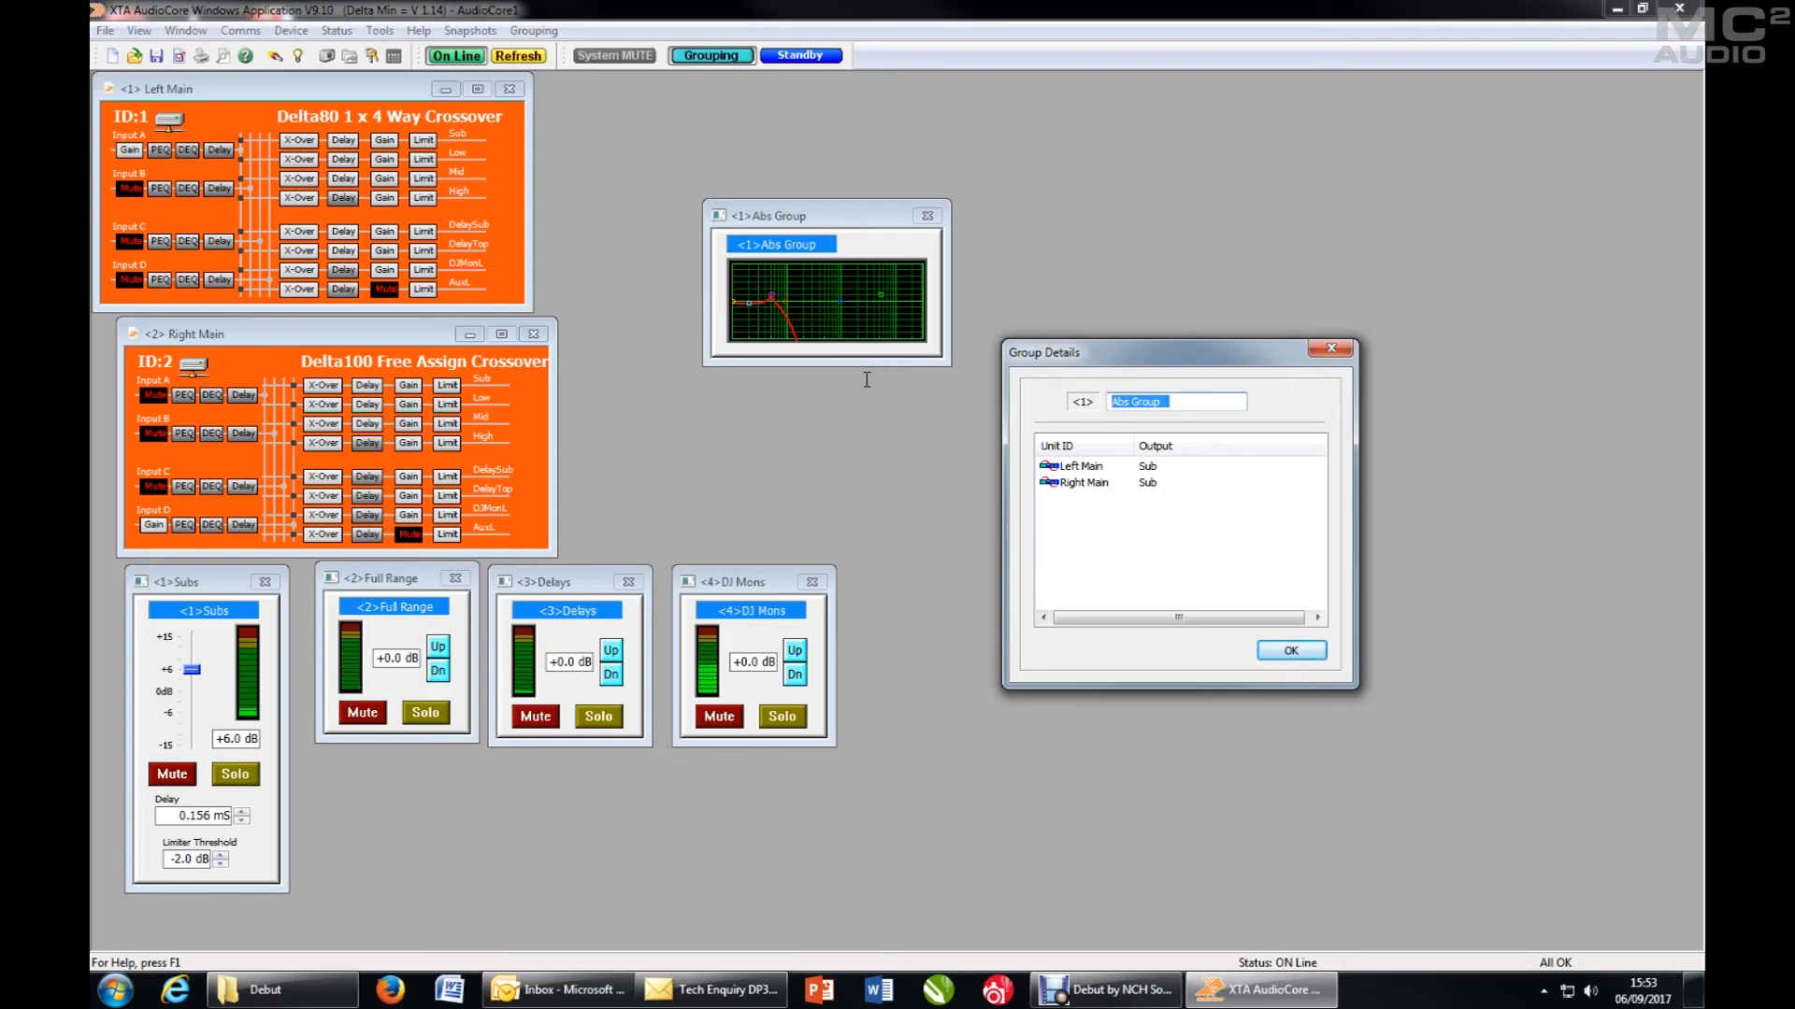
type("Sub EQ")
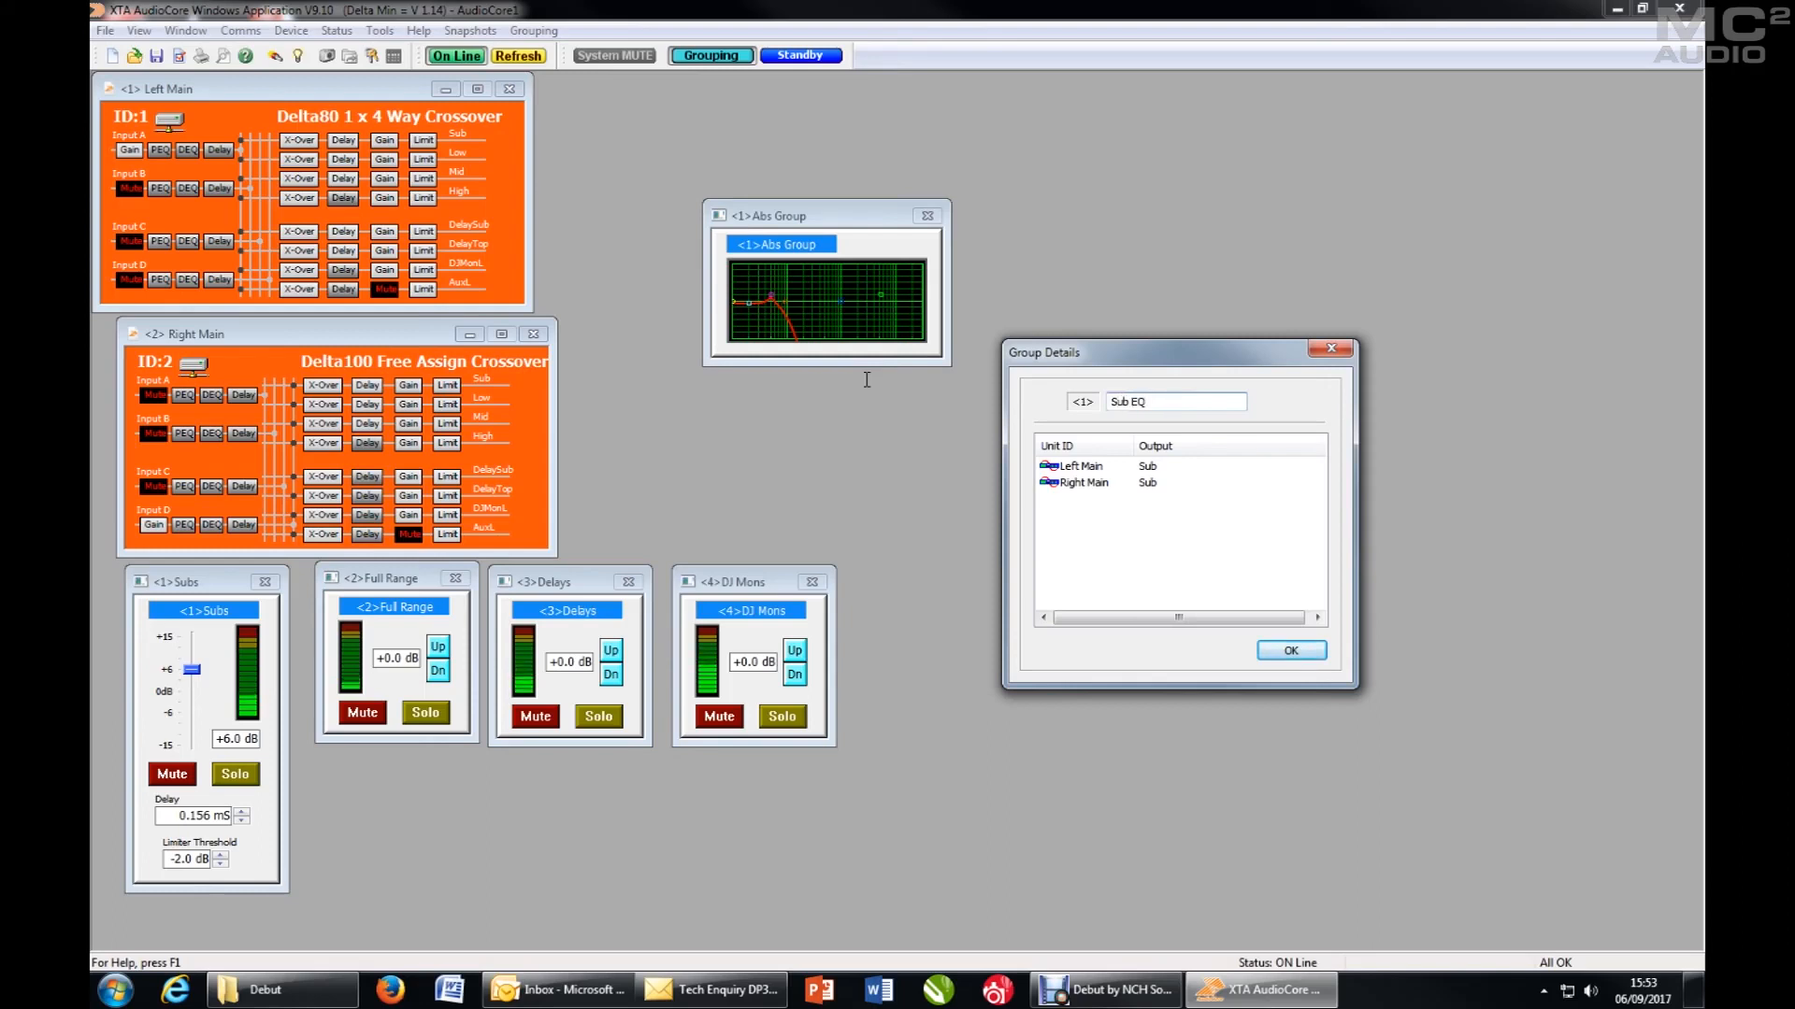
left_click(1295, 657)
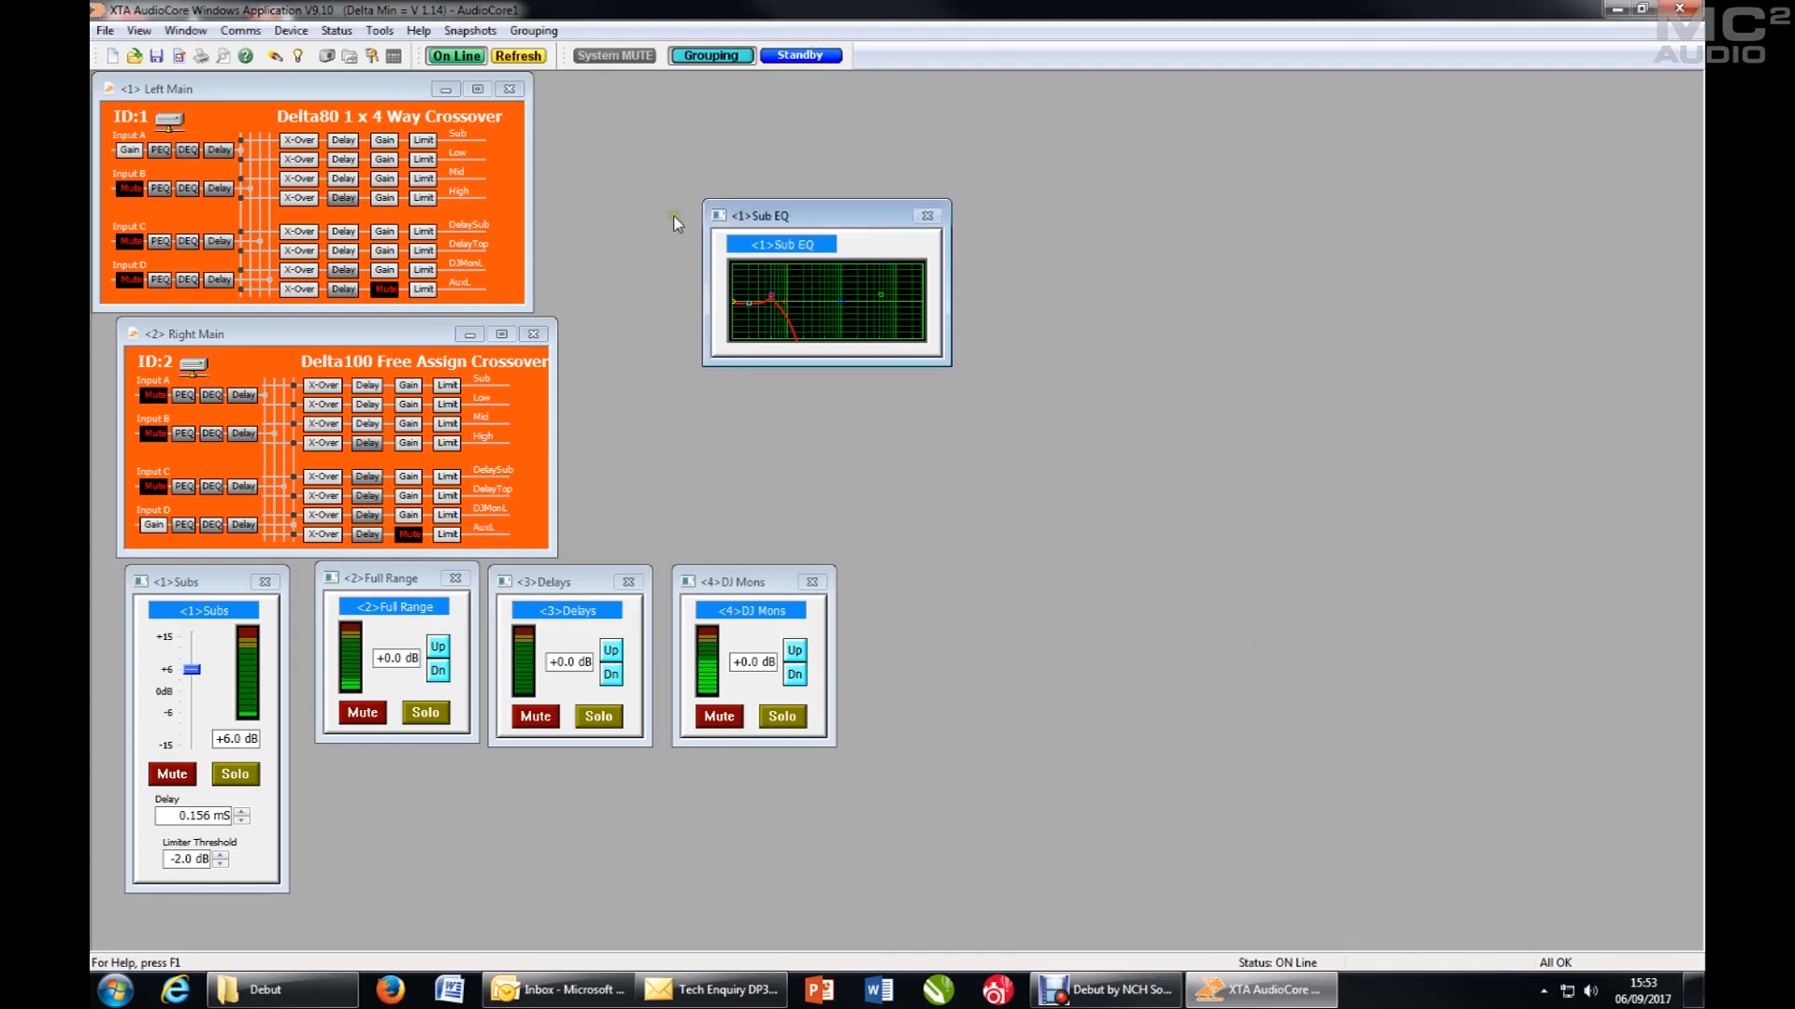
- Show the Sub EQ group in Large View clear of the other windows and shift its third PEQ band to about 83.4 Hz and +4.2 dB
left_click(714, 215)
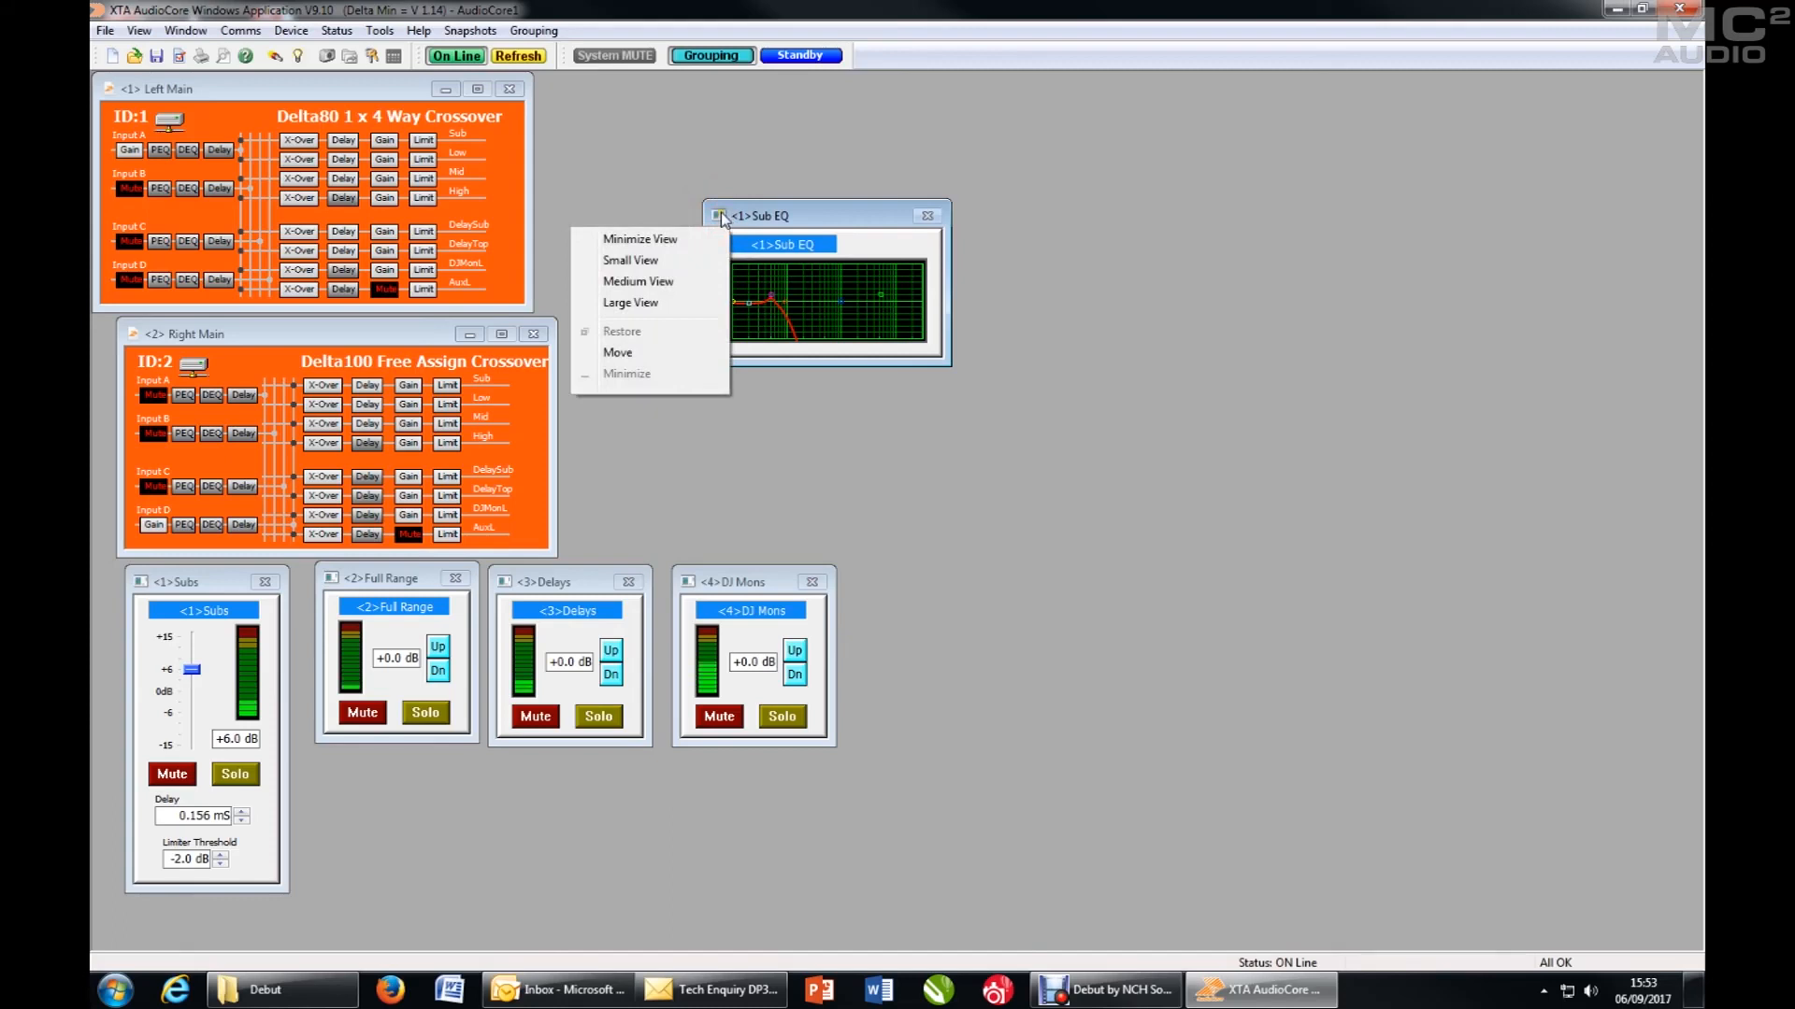
left_click(690, 303)
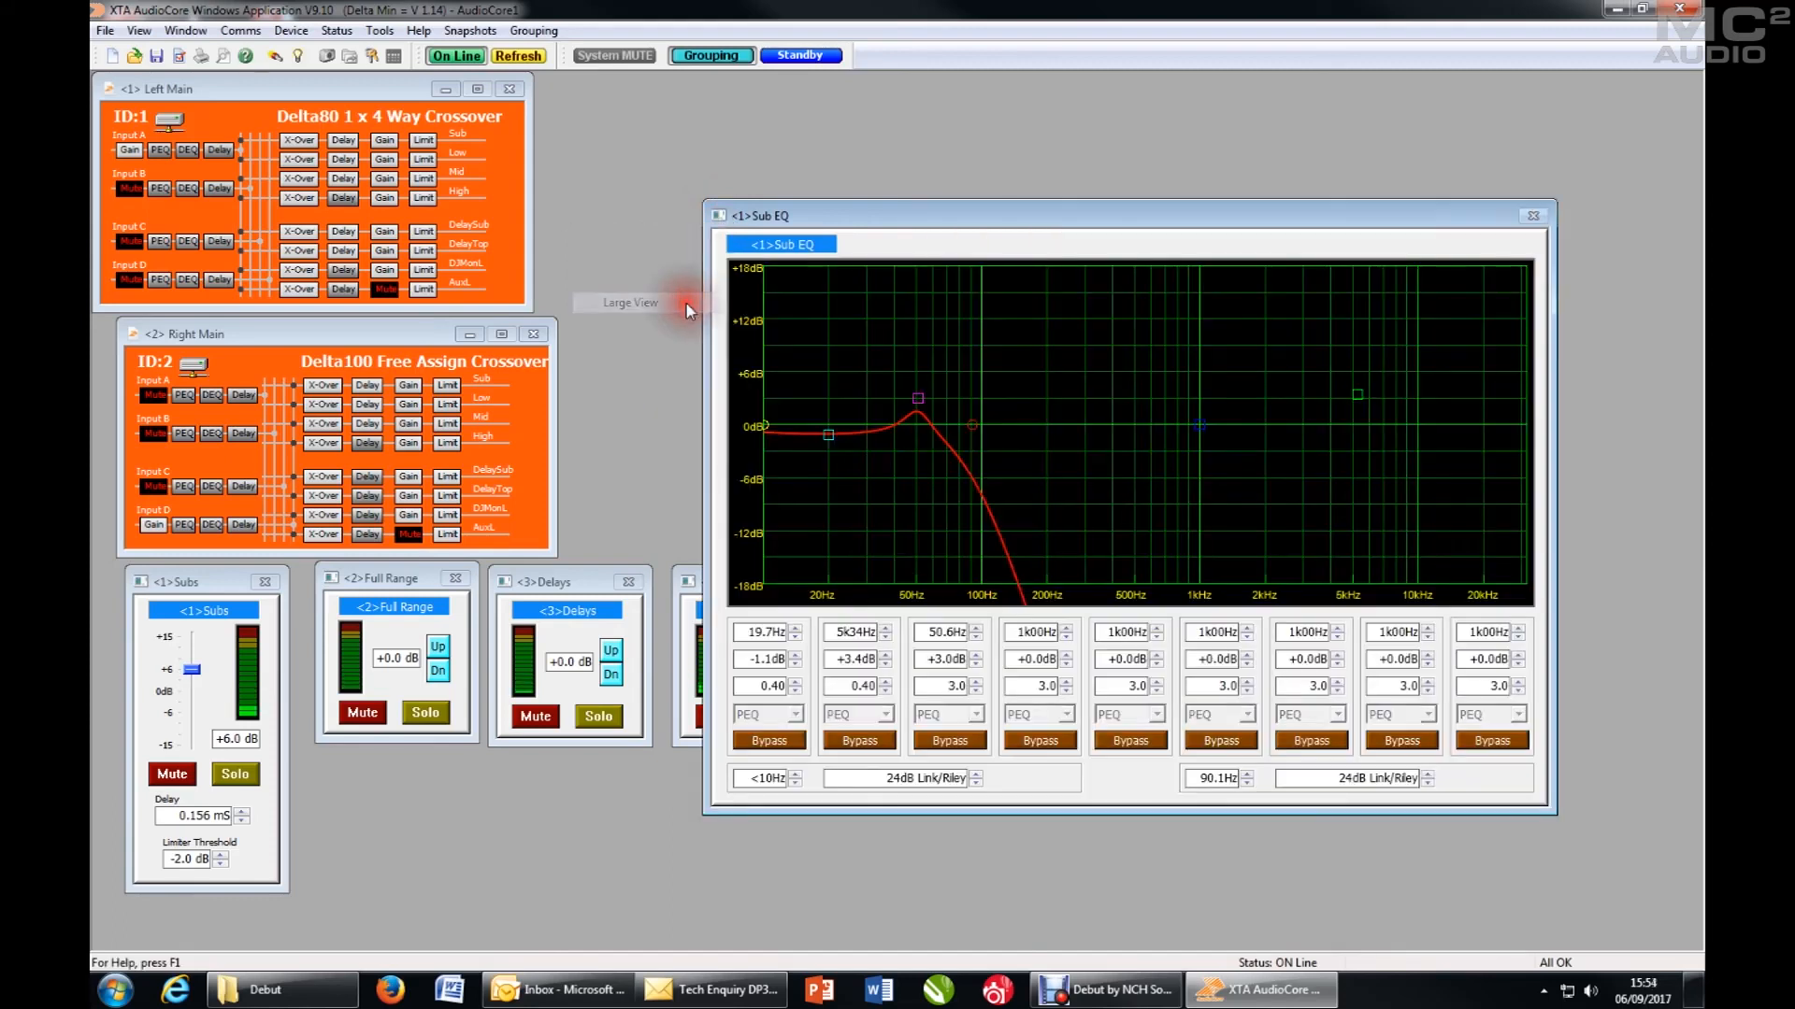
left_click_drag(1155, 219, 1294, 151)
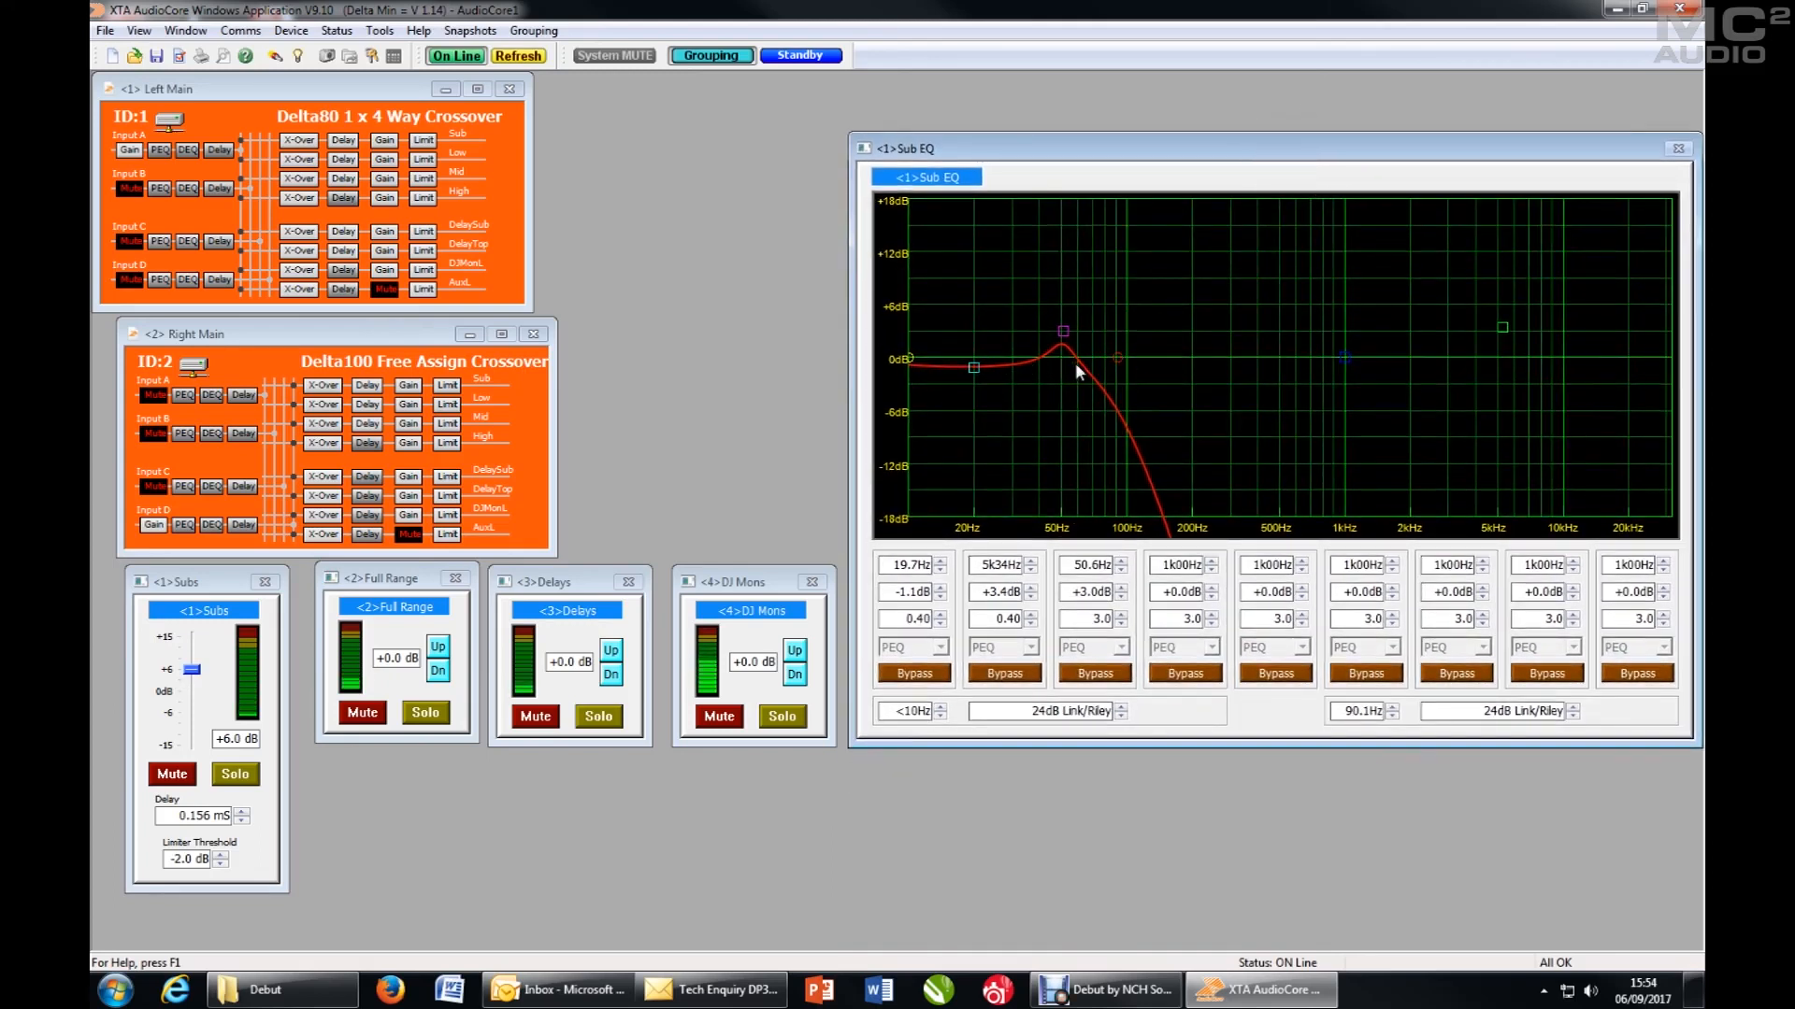
left_click_drag(1061, 332, 1110, 318)
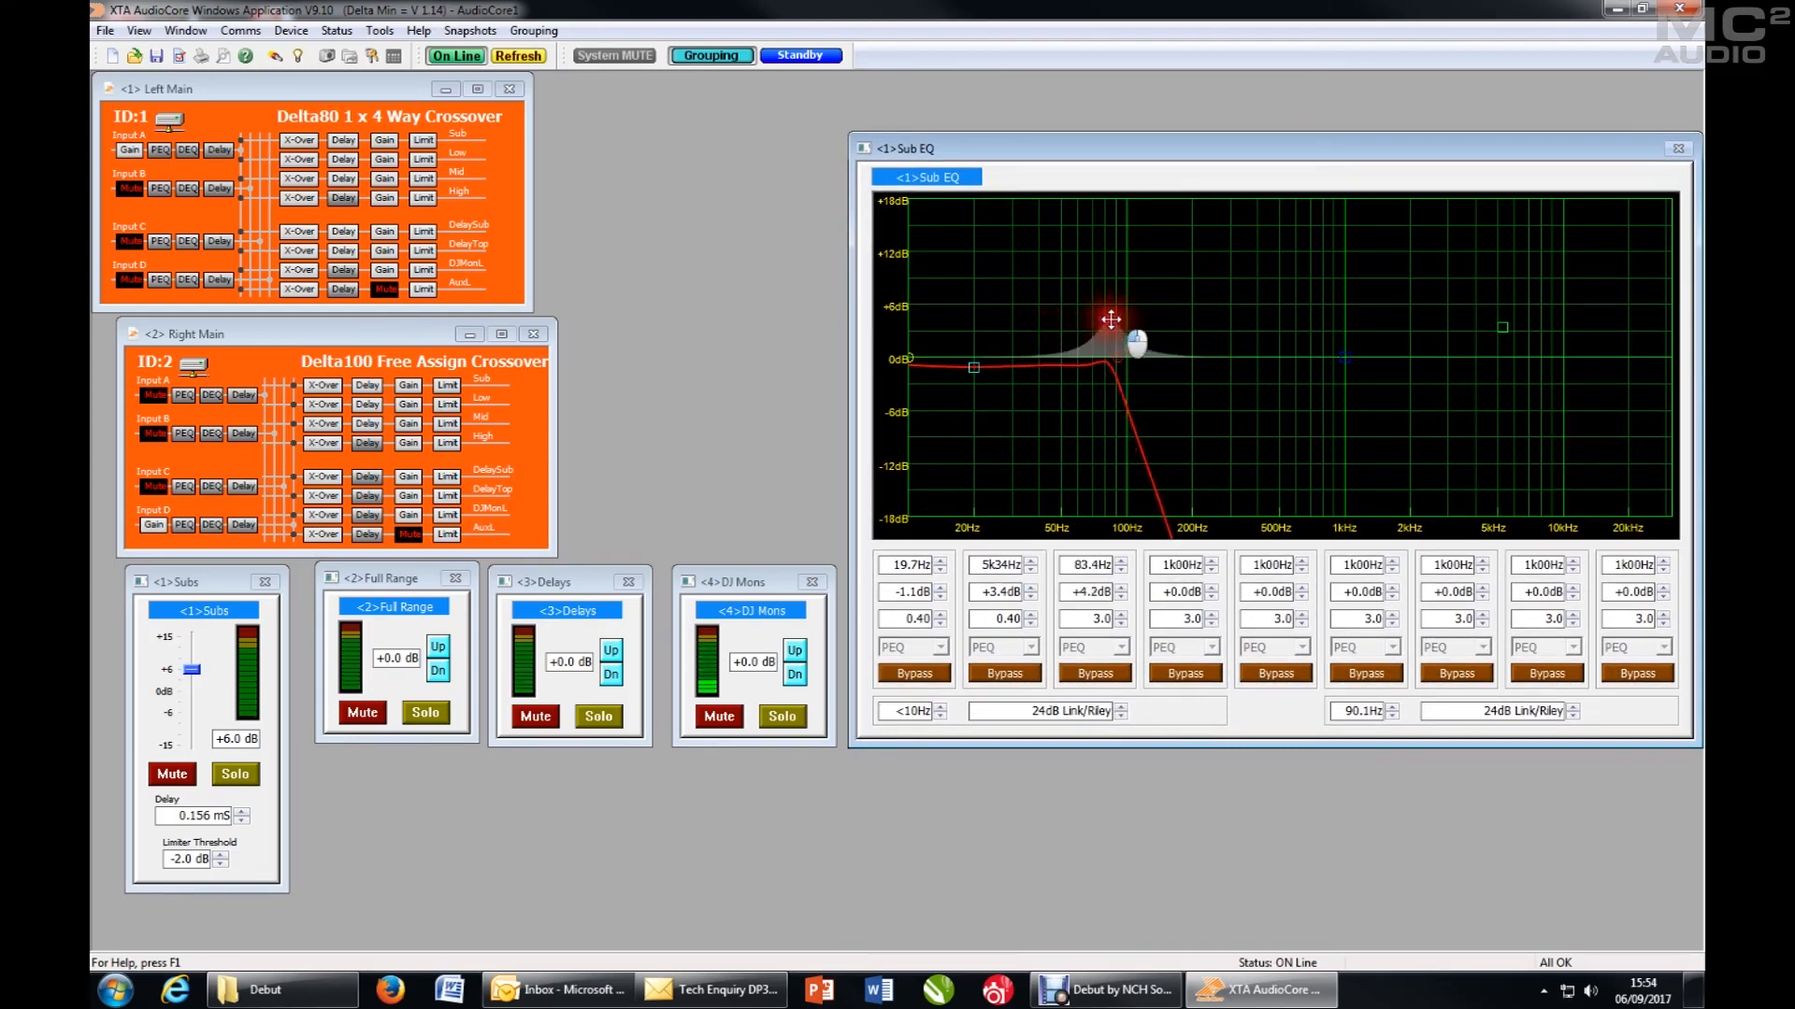
- Shift the third PEQ band of the Left Main Sub output to about 71.5 Hz and +4.1 dB, and close the unit's settings
left_click(299, 142)
left_click_drag(843, 207, 674, 273)
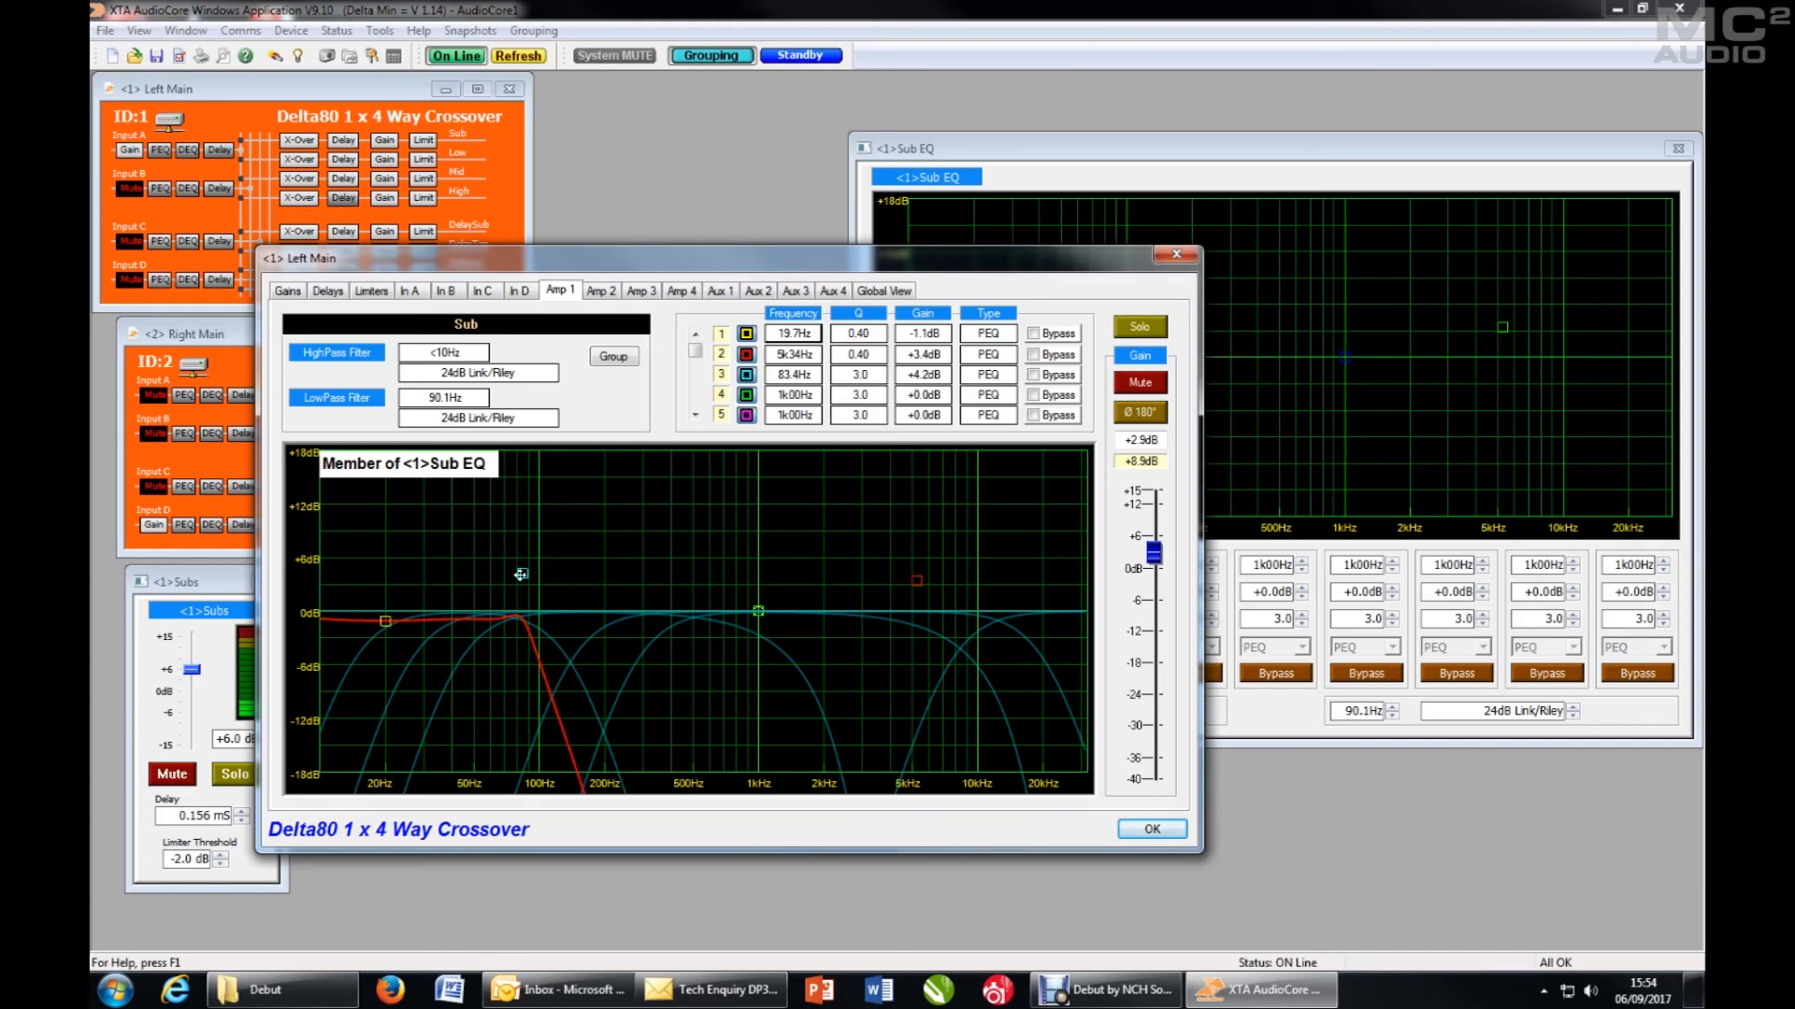
mouse_move(521, 574)
left_mouse_down()
mouse_move(545, 581)
mouse_move(581, 538)
mouse_move(885, 533)
mouse_move(501, 524)
mouse_move(508, 574)
left_mouse_up()
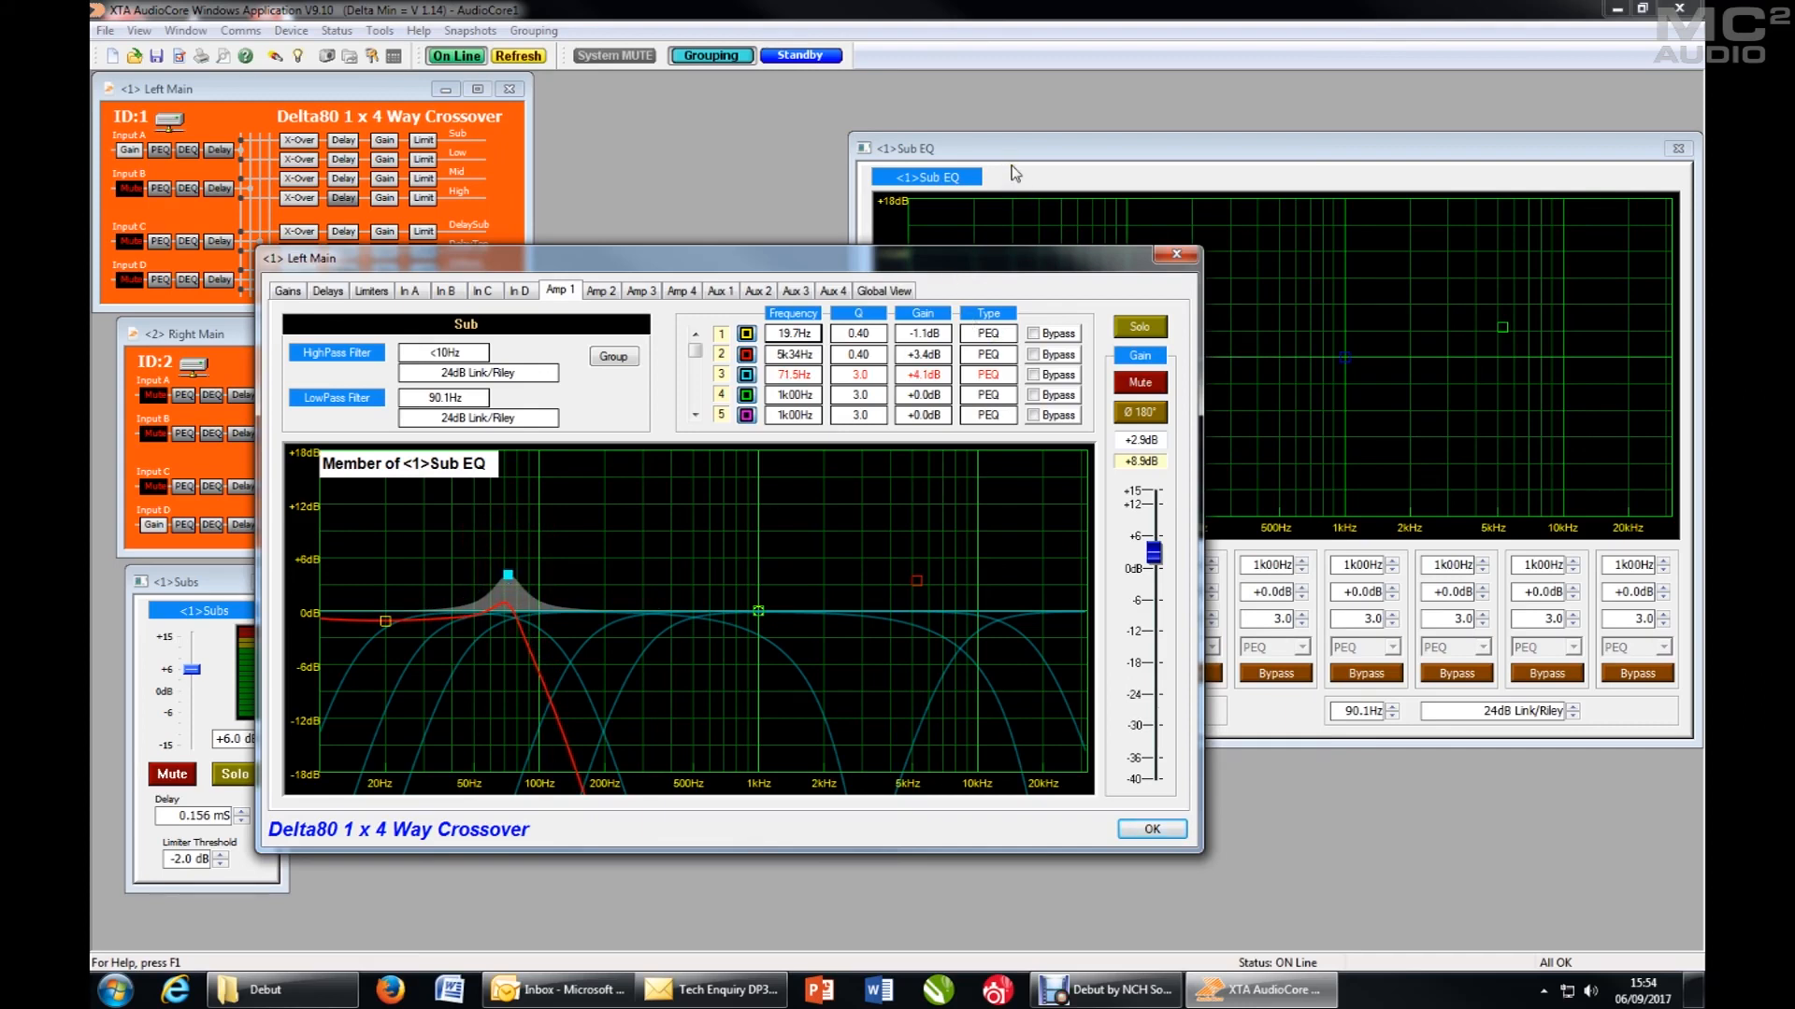
left_click(1148, 830)
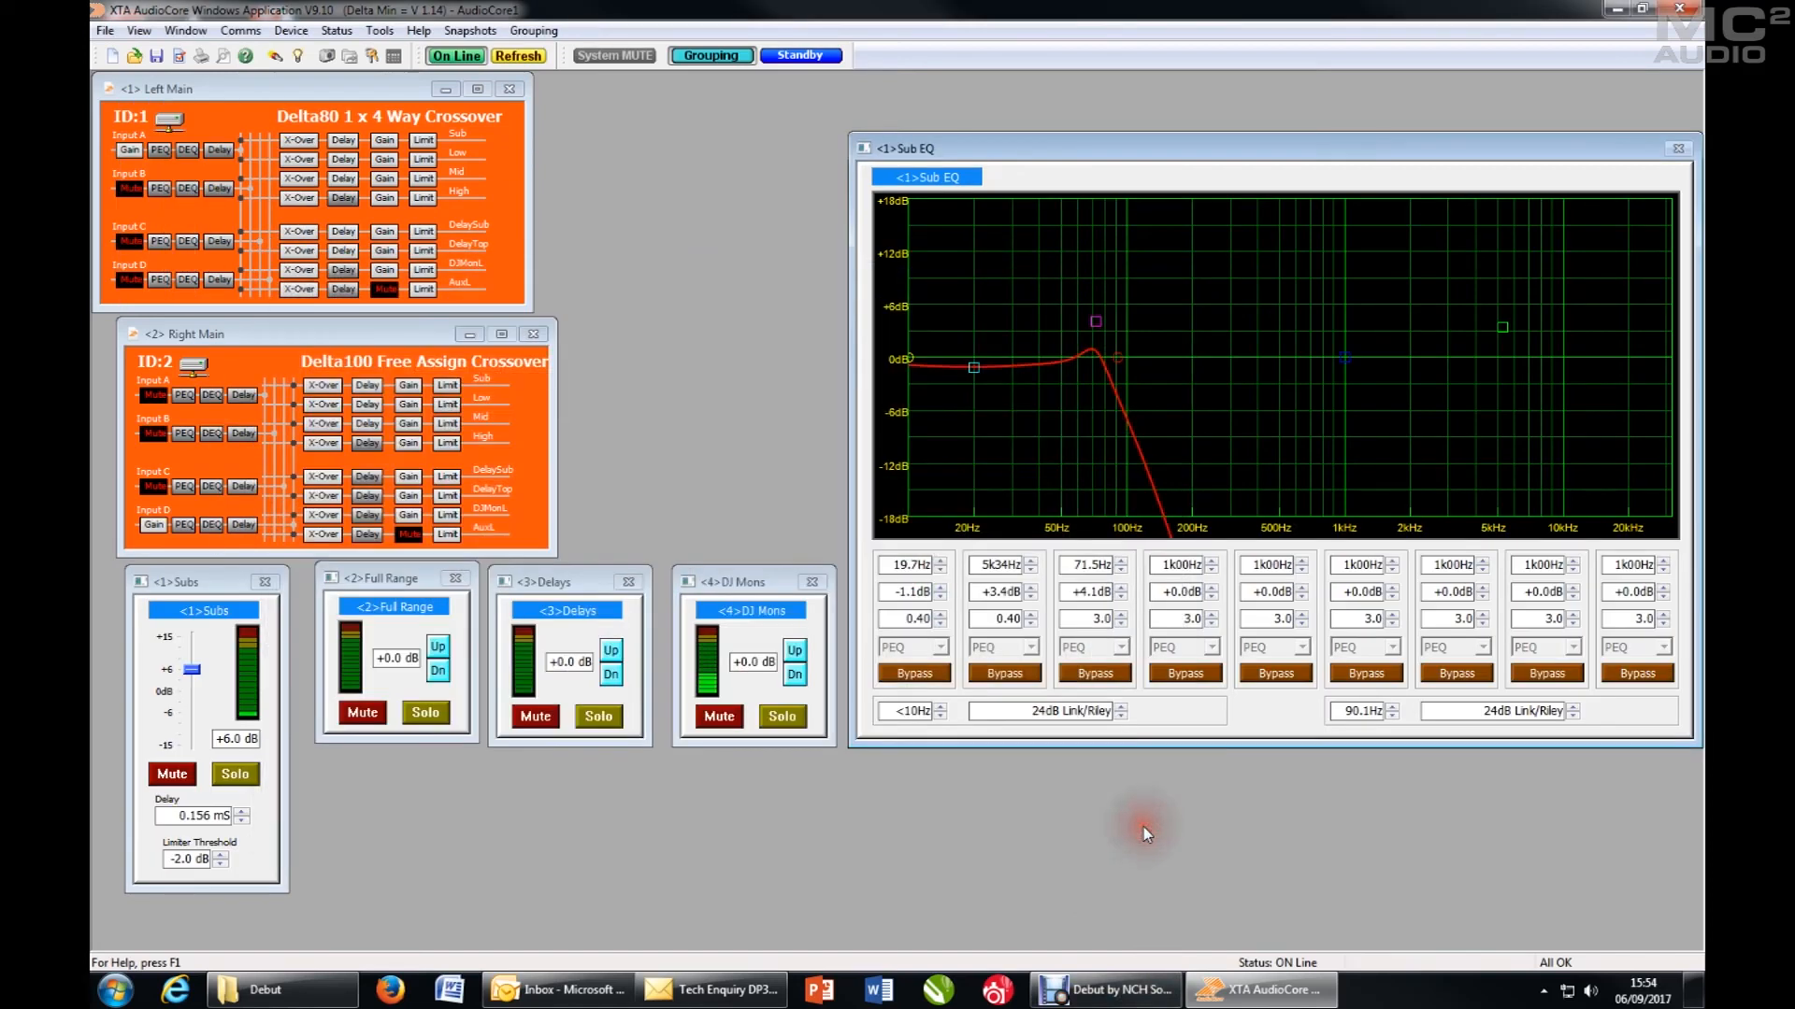
- Check the Sub EQ group's member list, and place its window in Medium View beside the DJ Mons window
double_click(941, 185)
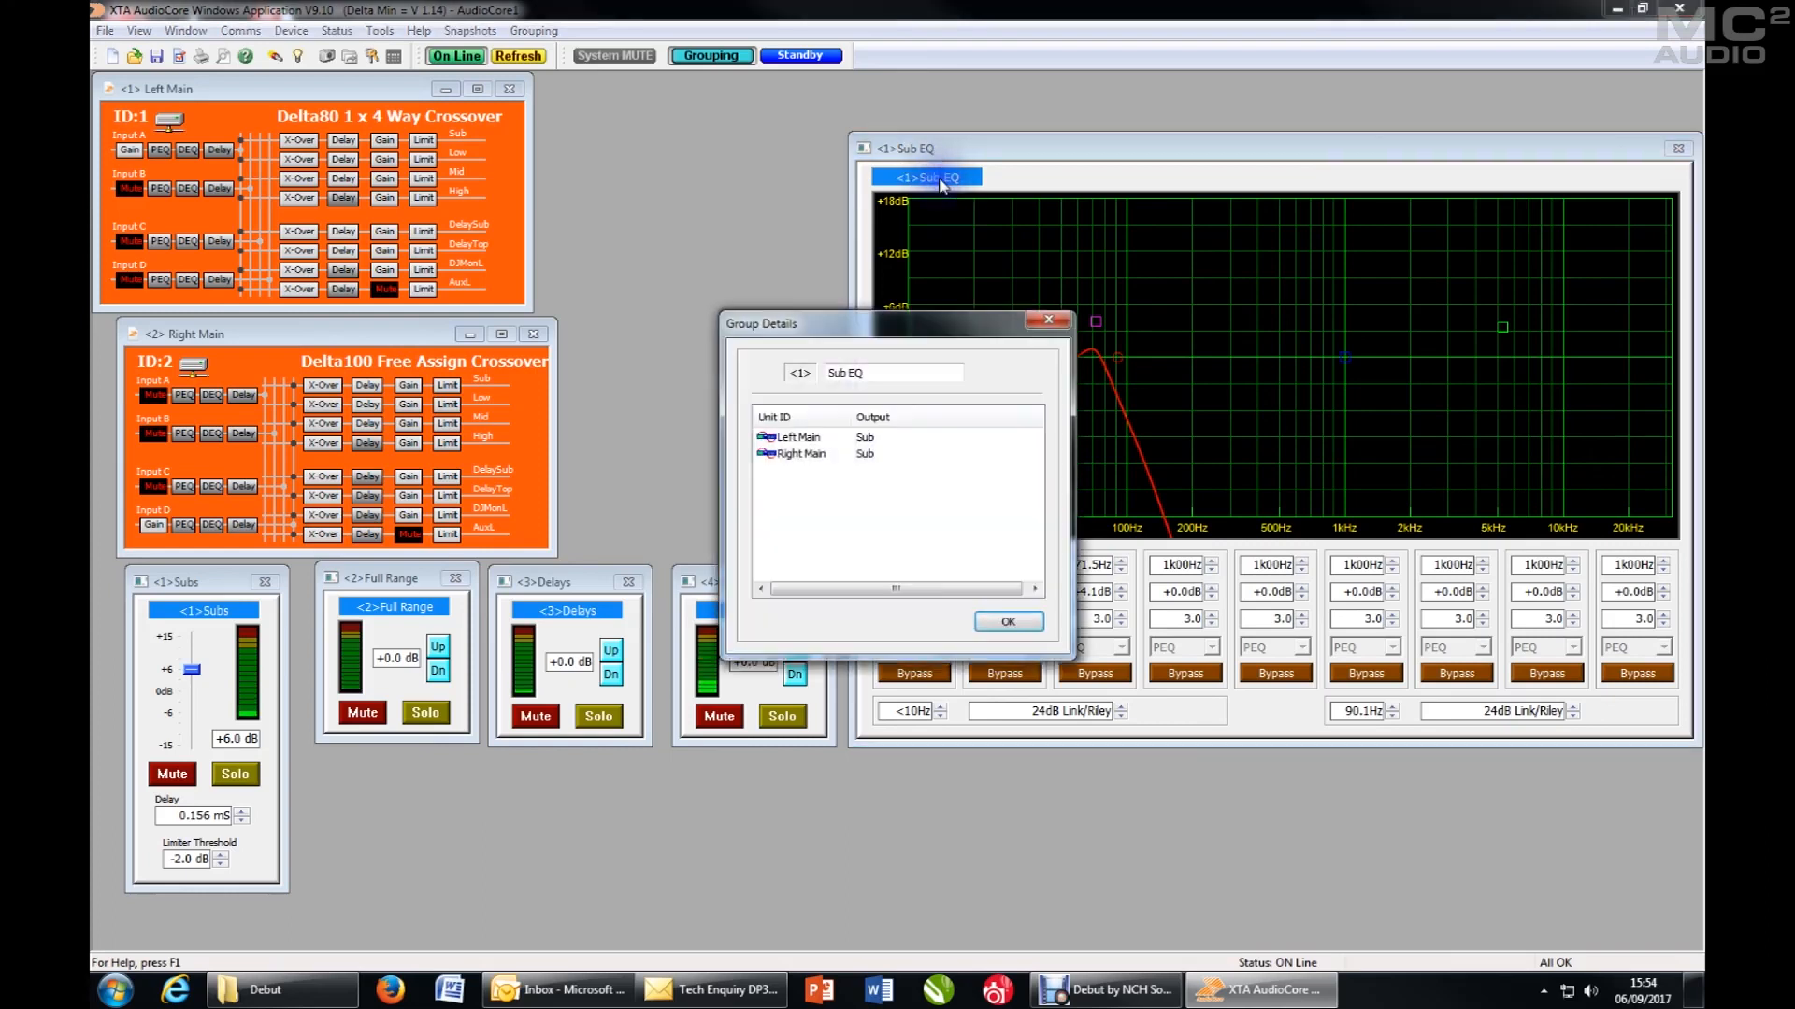
left_click(1027, 624)
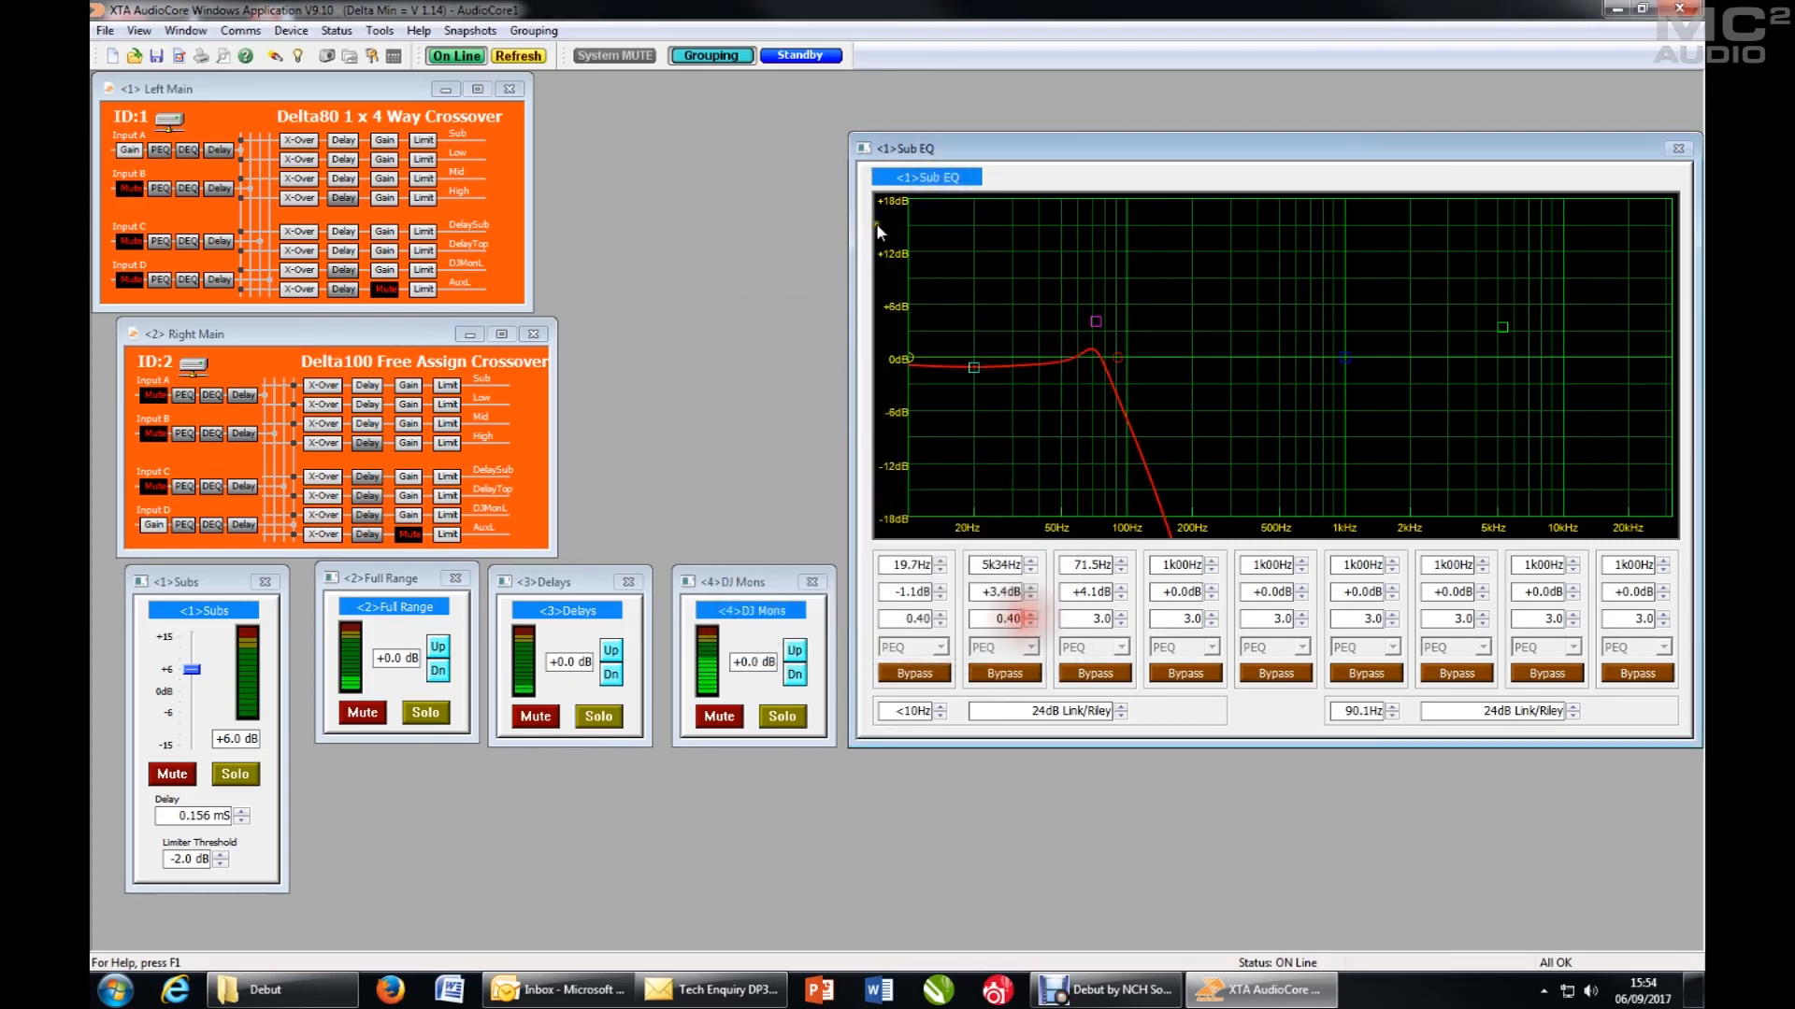
left_click(862, 150)
left_click(796, 209)
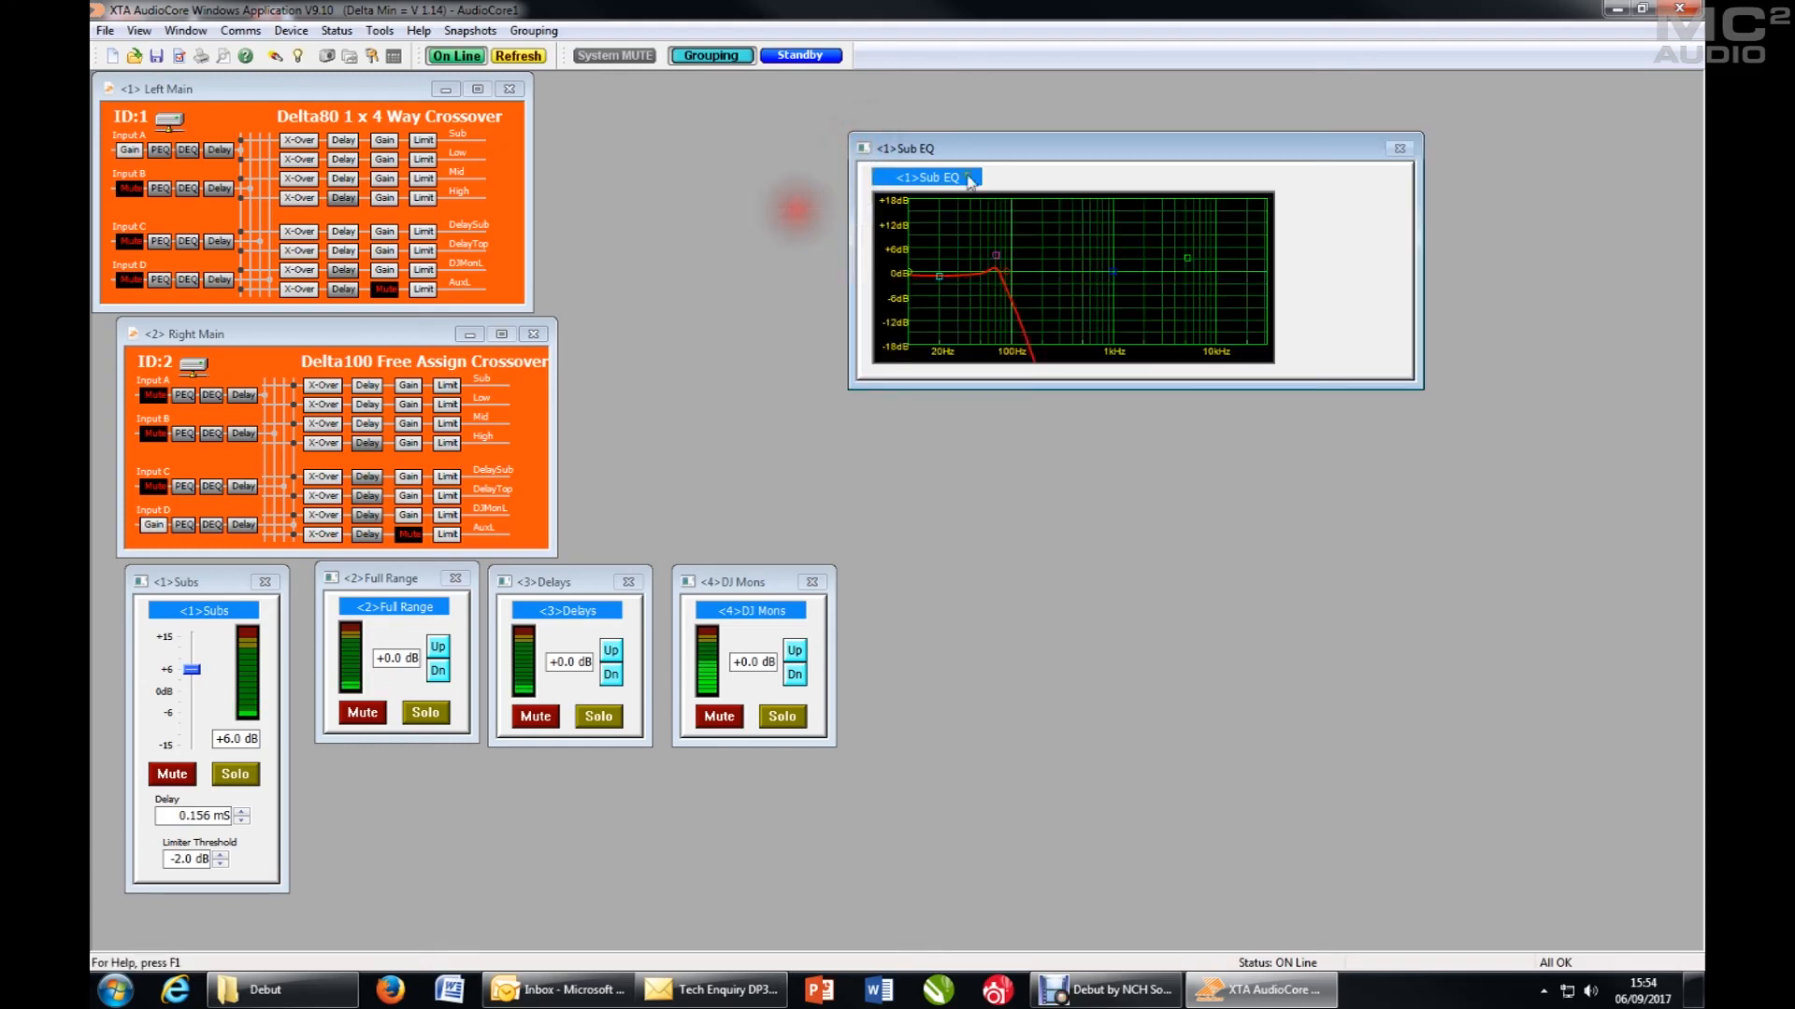
left_click_drag(1014, 142, 1017, 576)
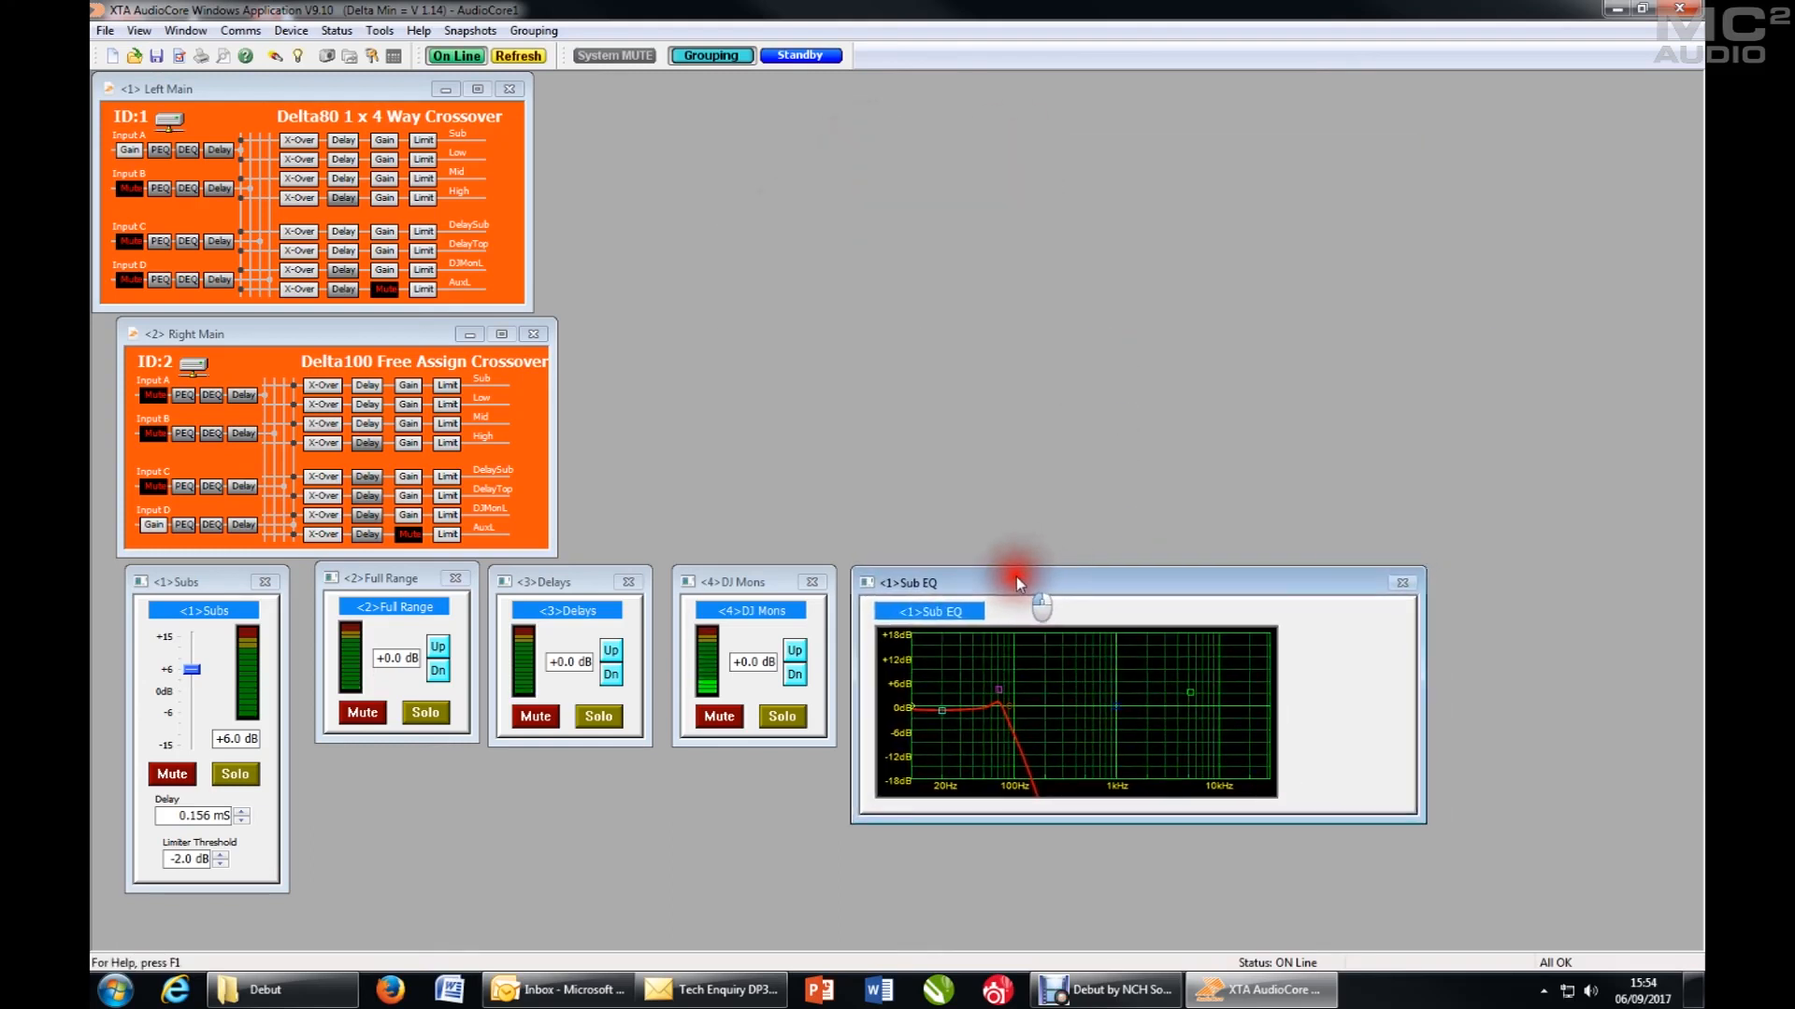
- Assign Input A of the Left Main unit to absolute group 02 and close the unit's settings
left_click(131, 153)
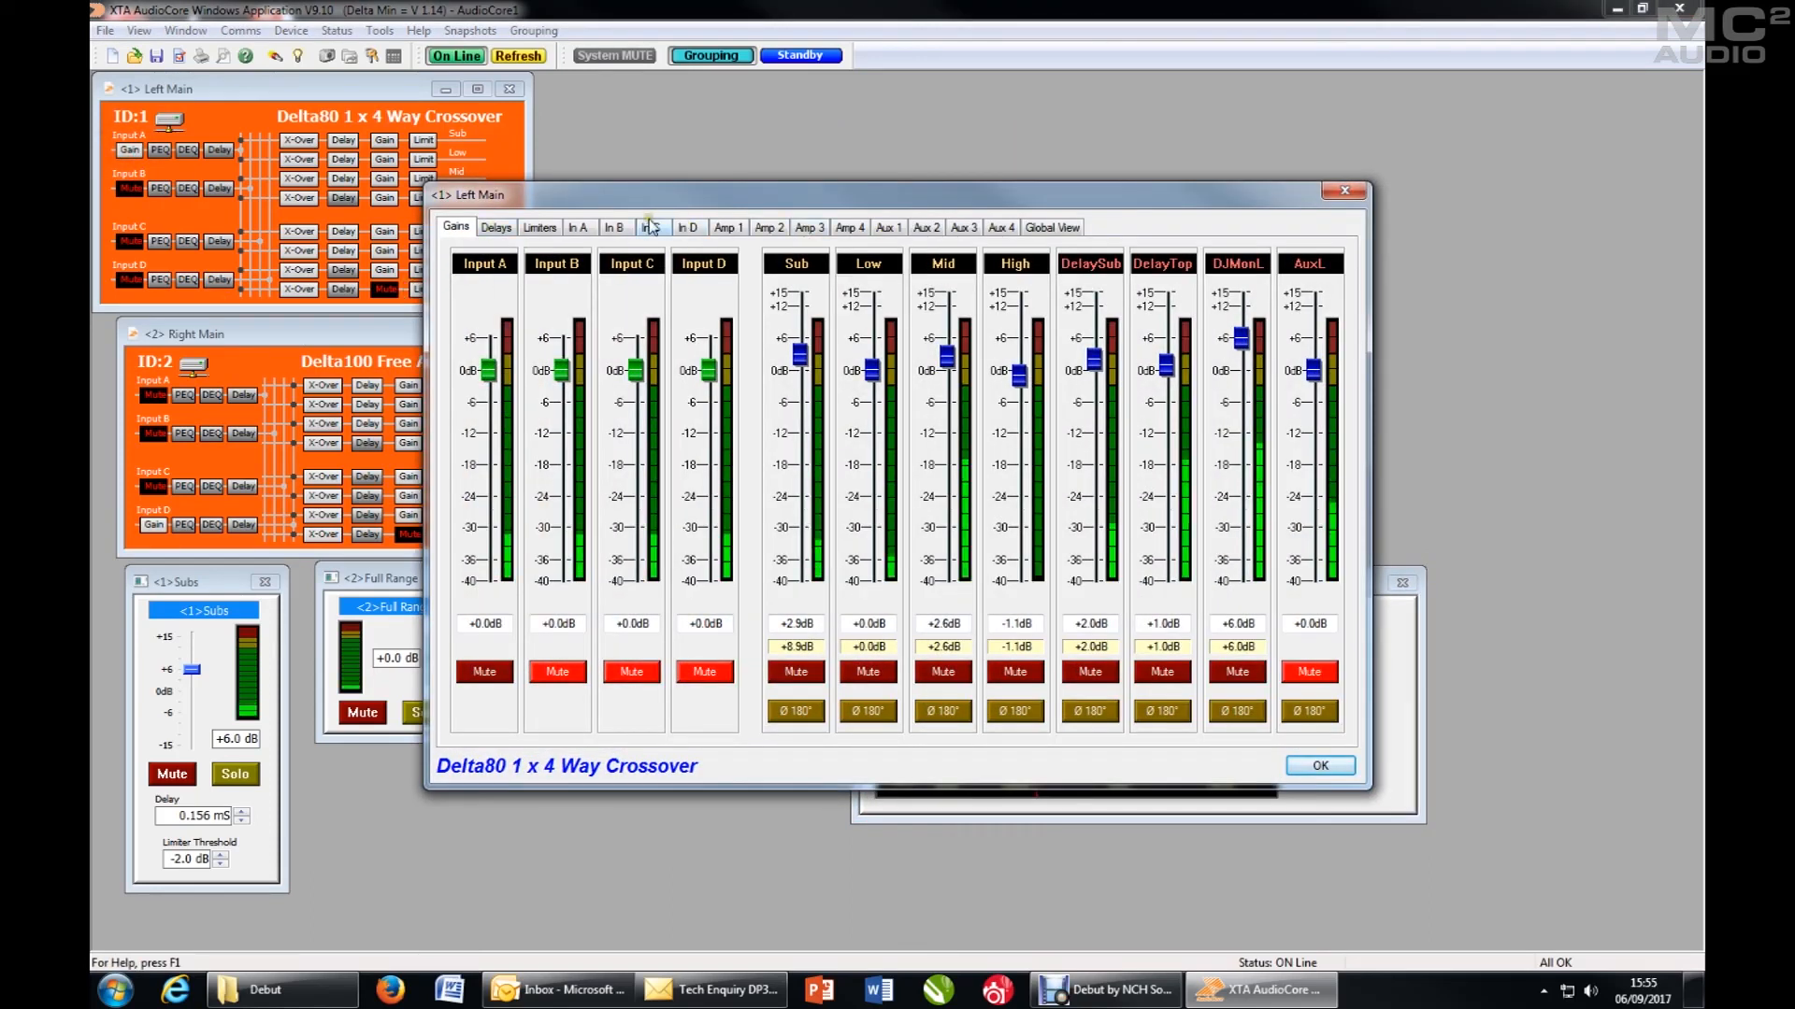
left_click(577, 227)
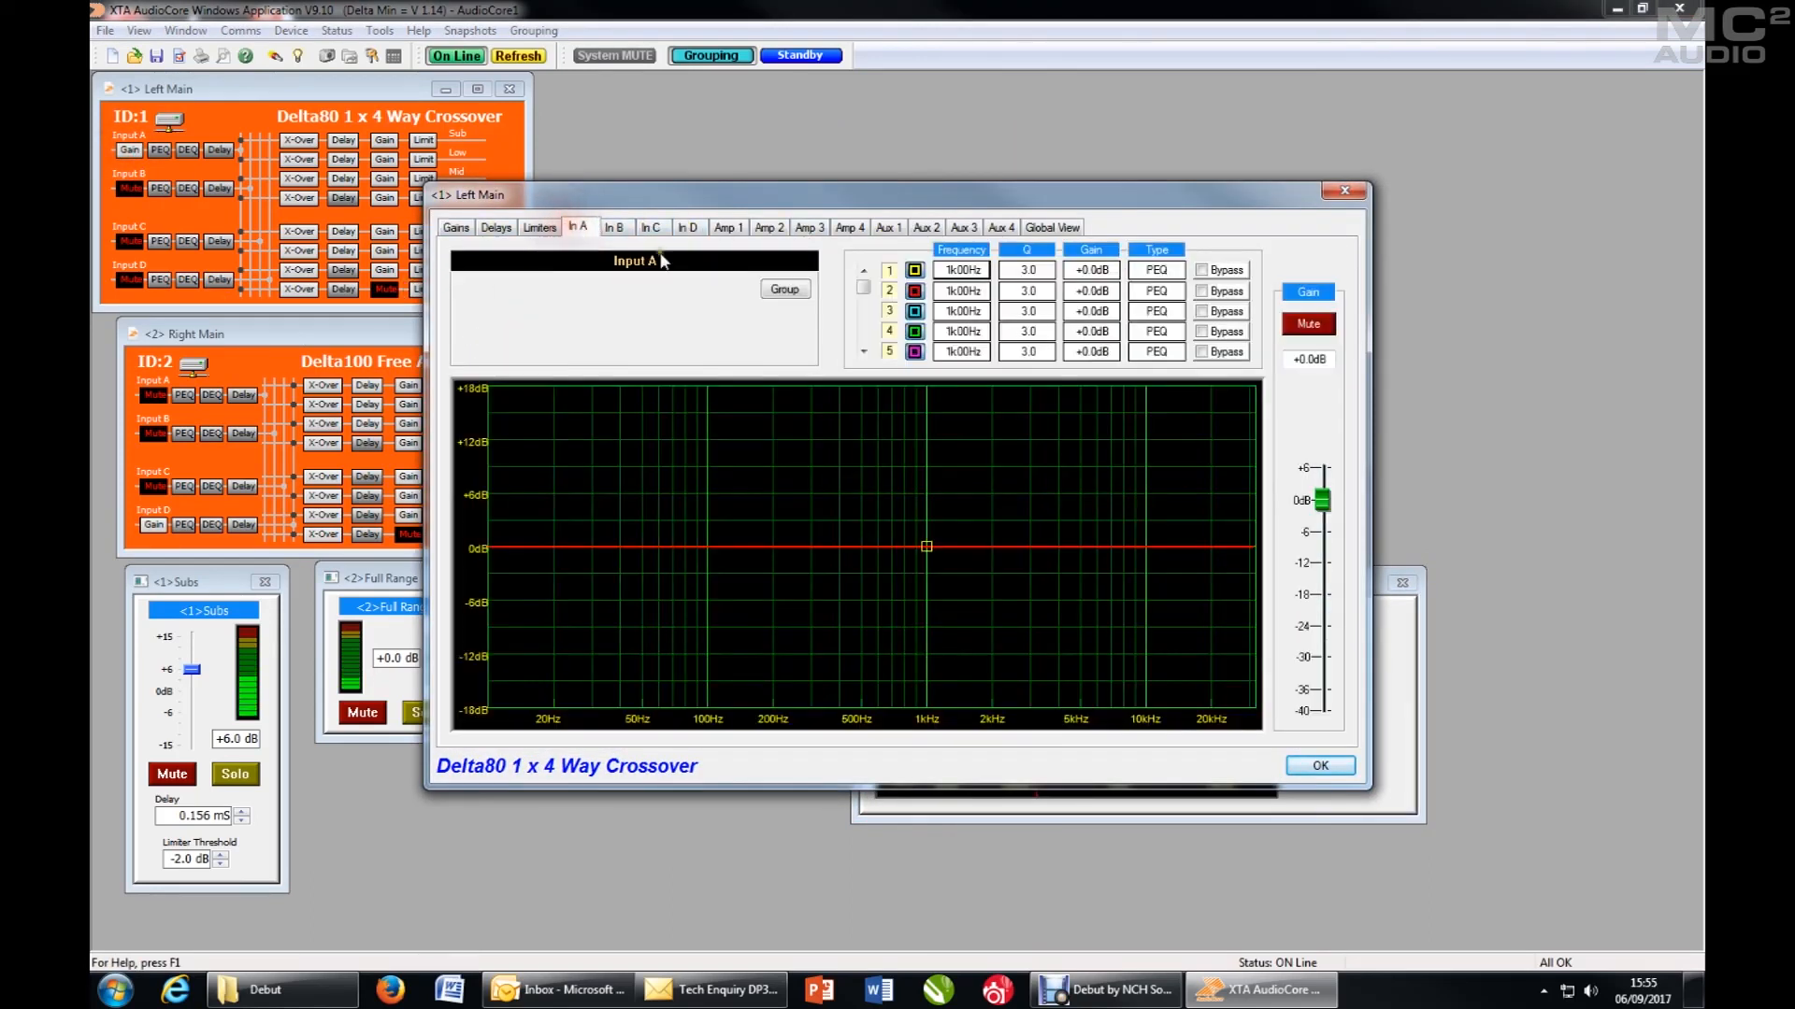
left_click(785, 290)
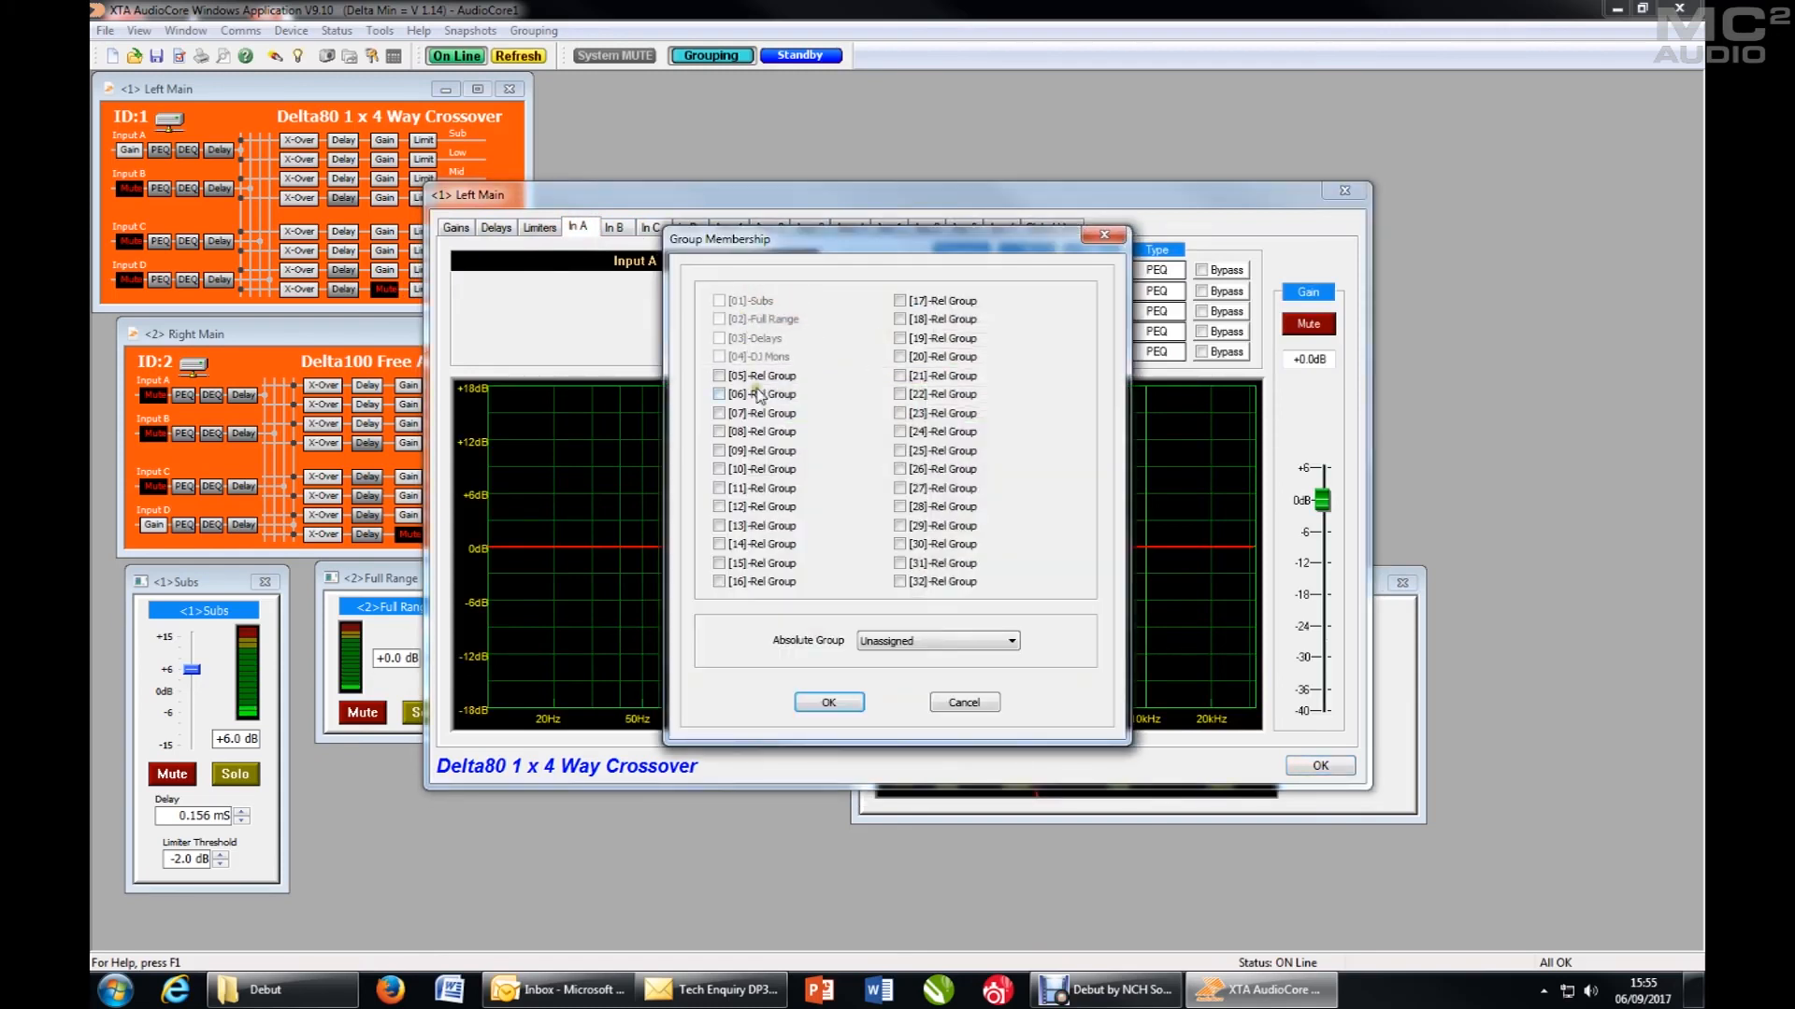
left_click(869, 643)
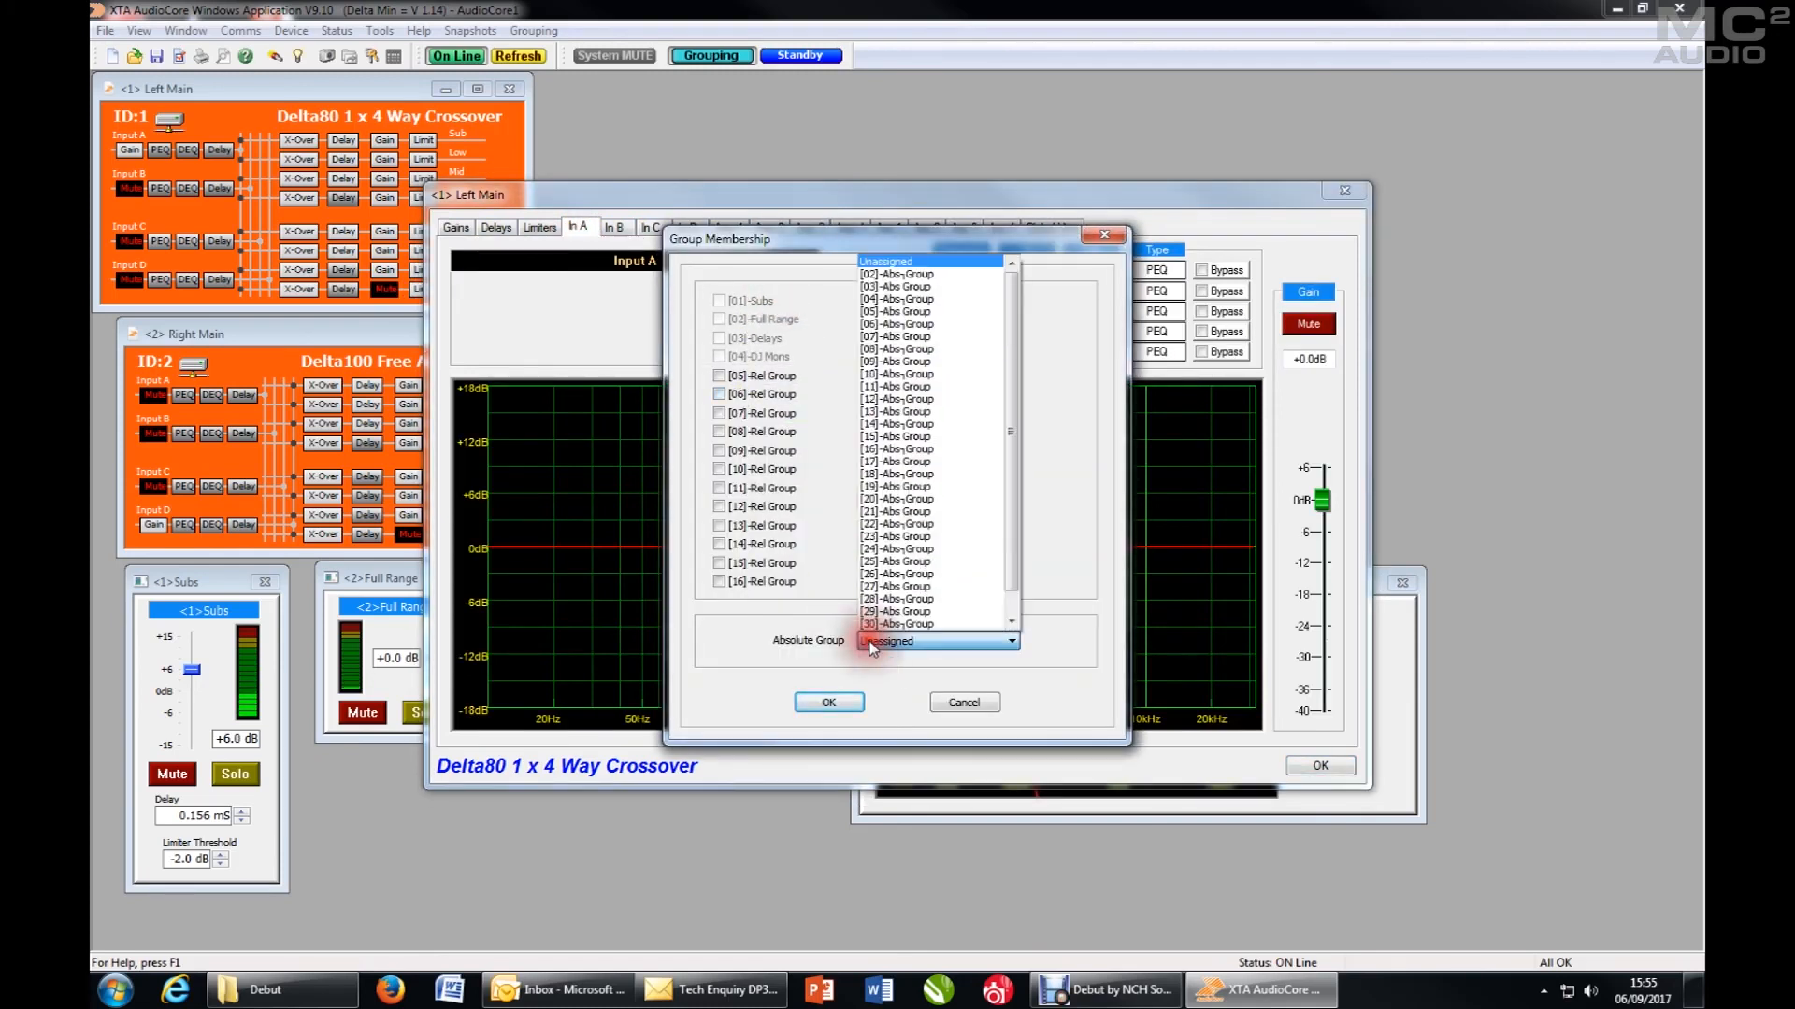
left_click(914, 278)
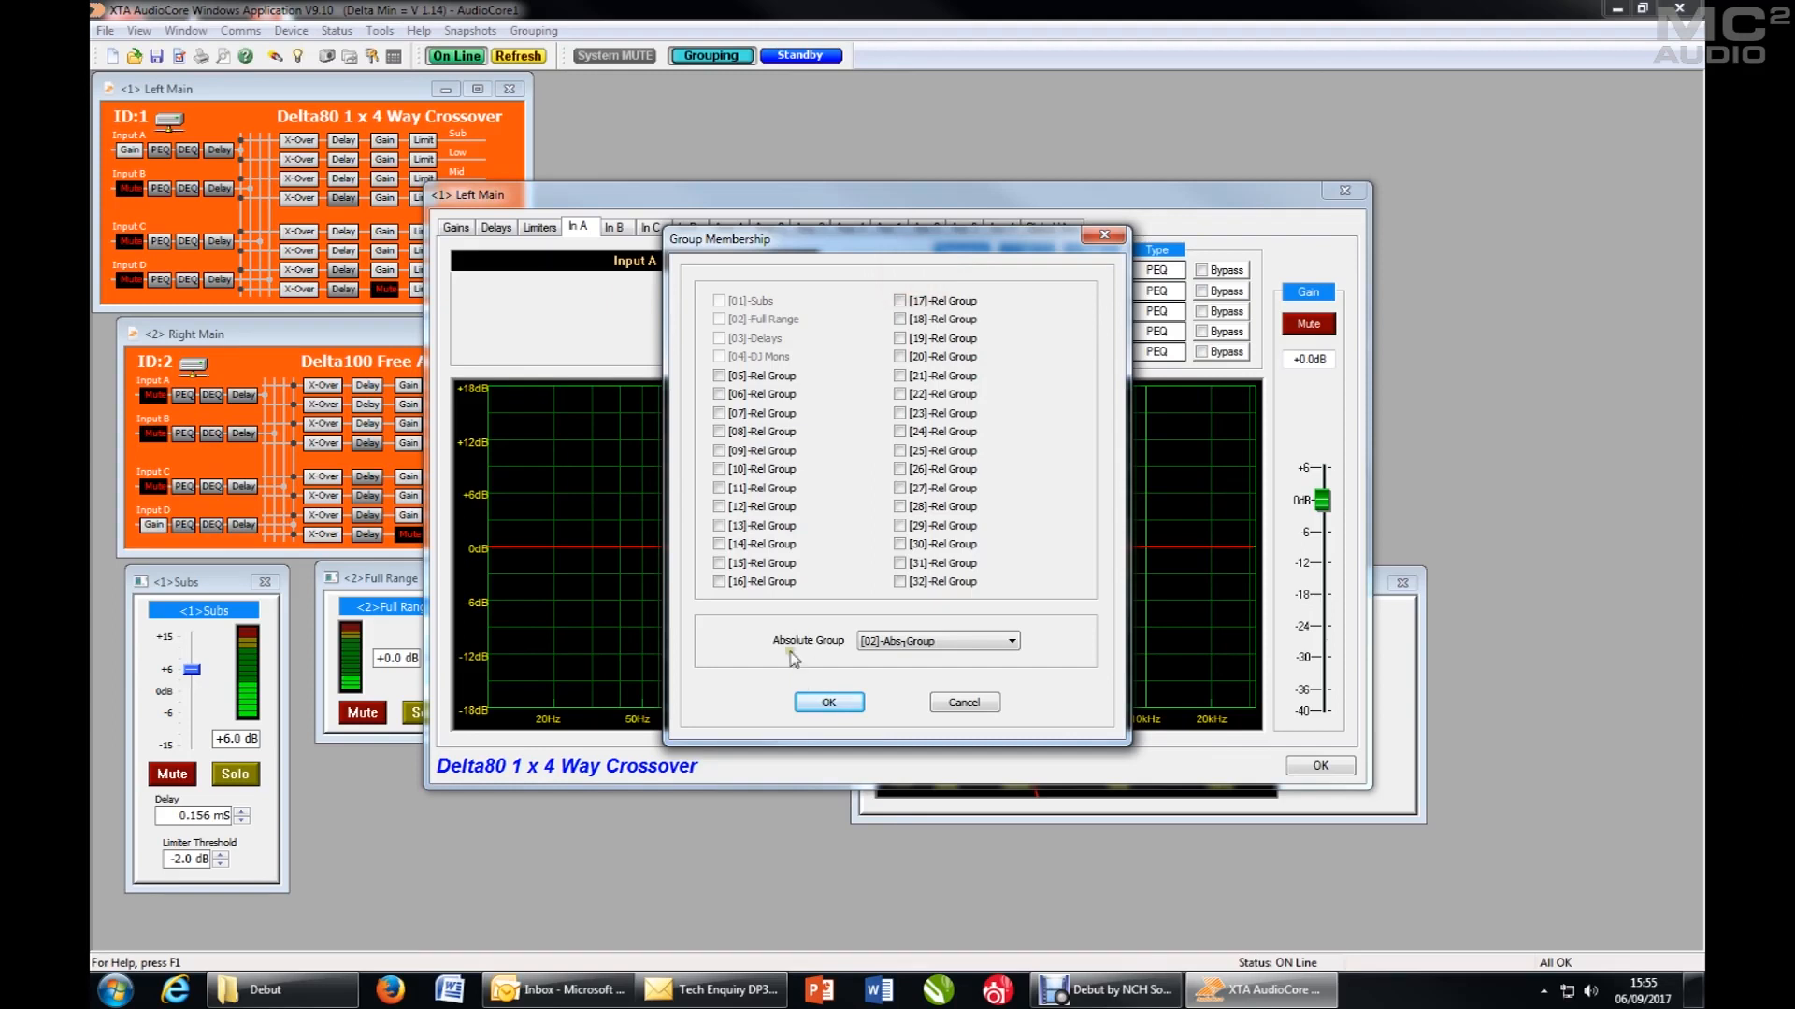
left_click(839, 709)
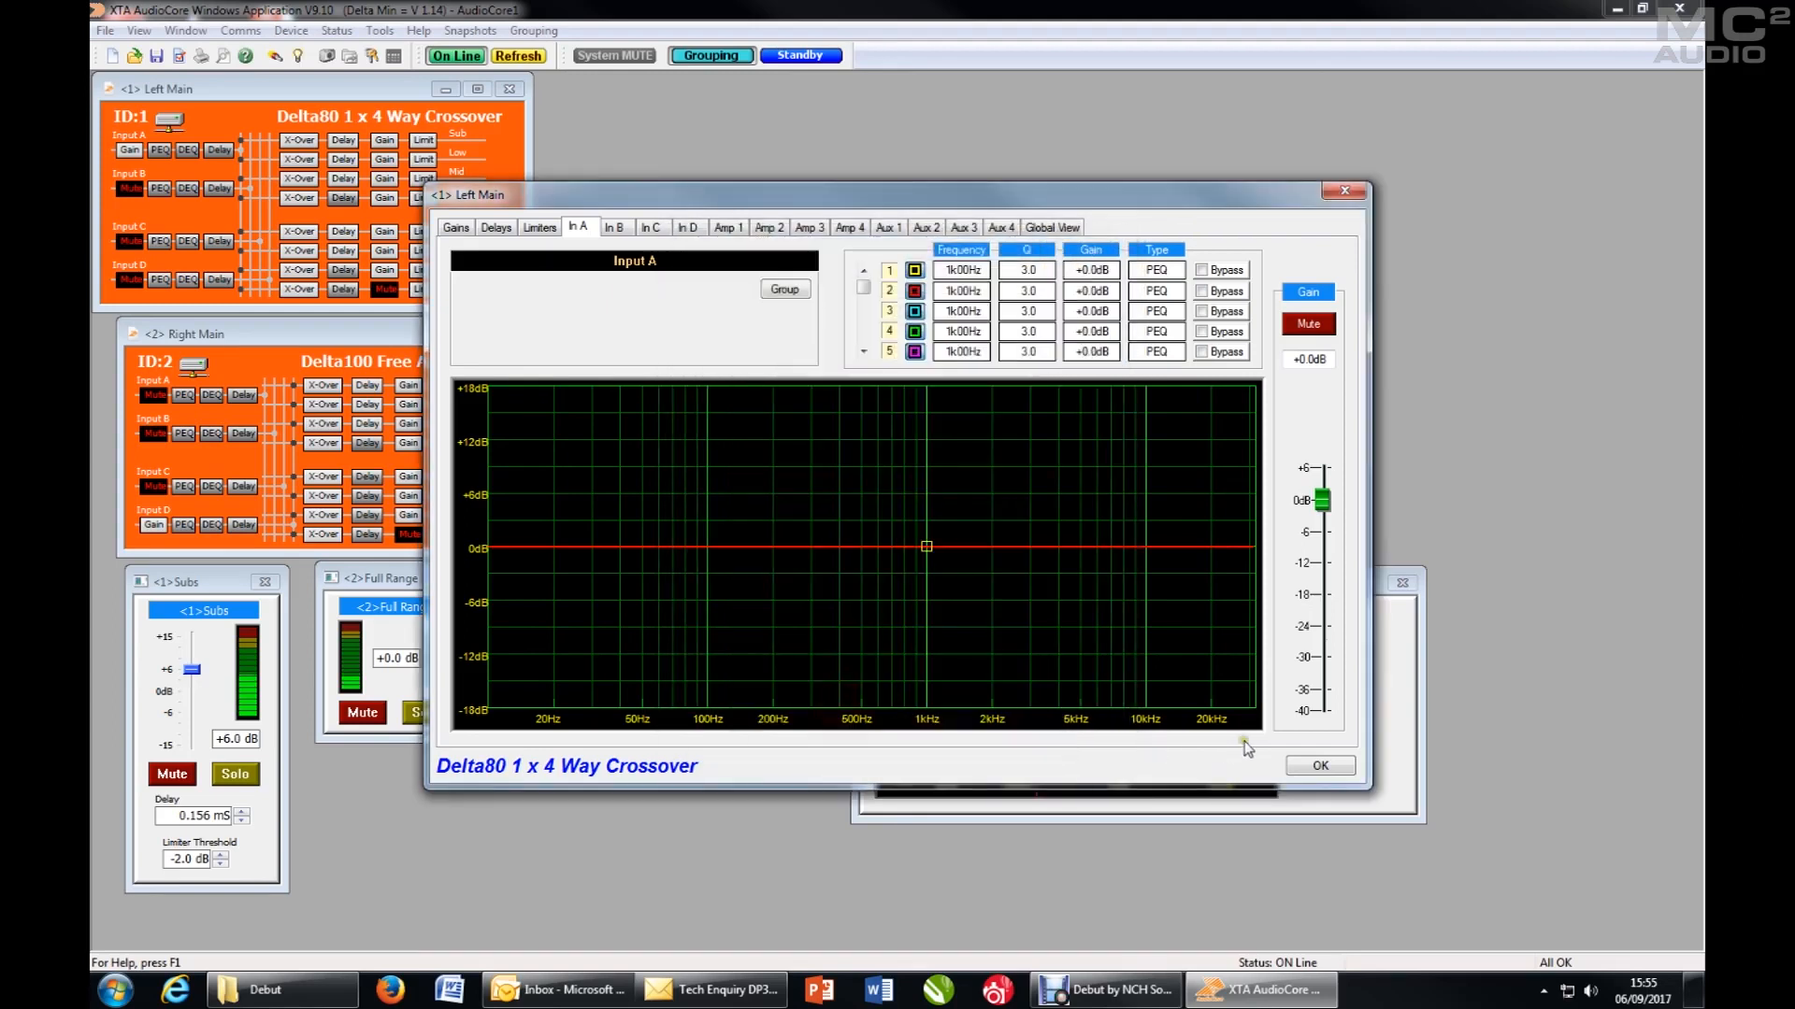
left_click(1320, 767)
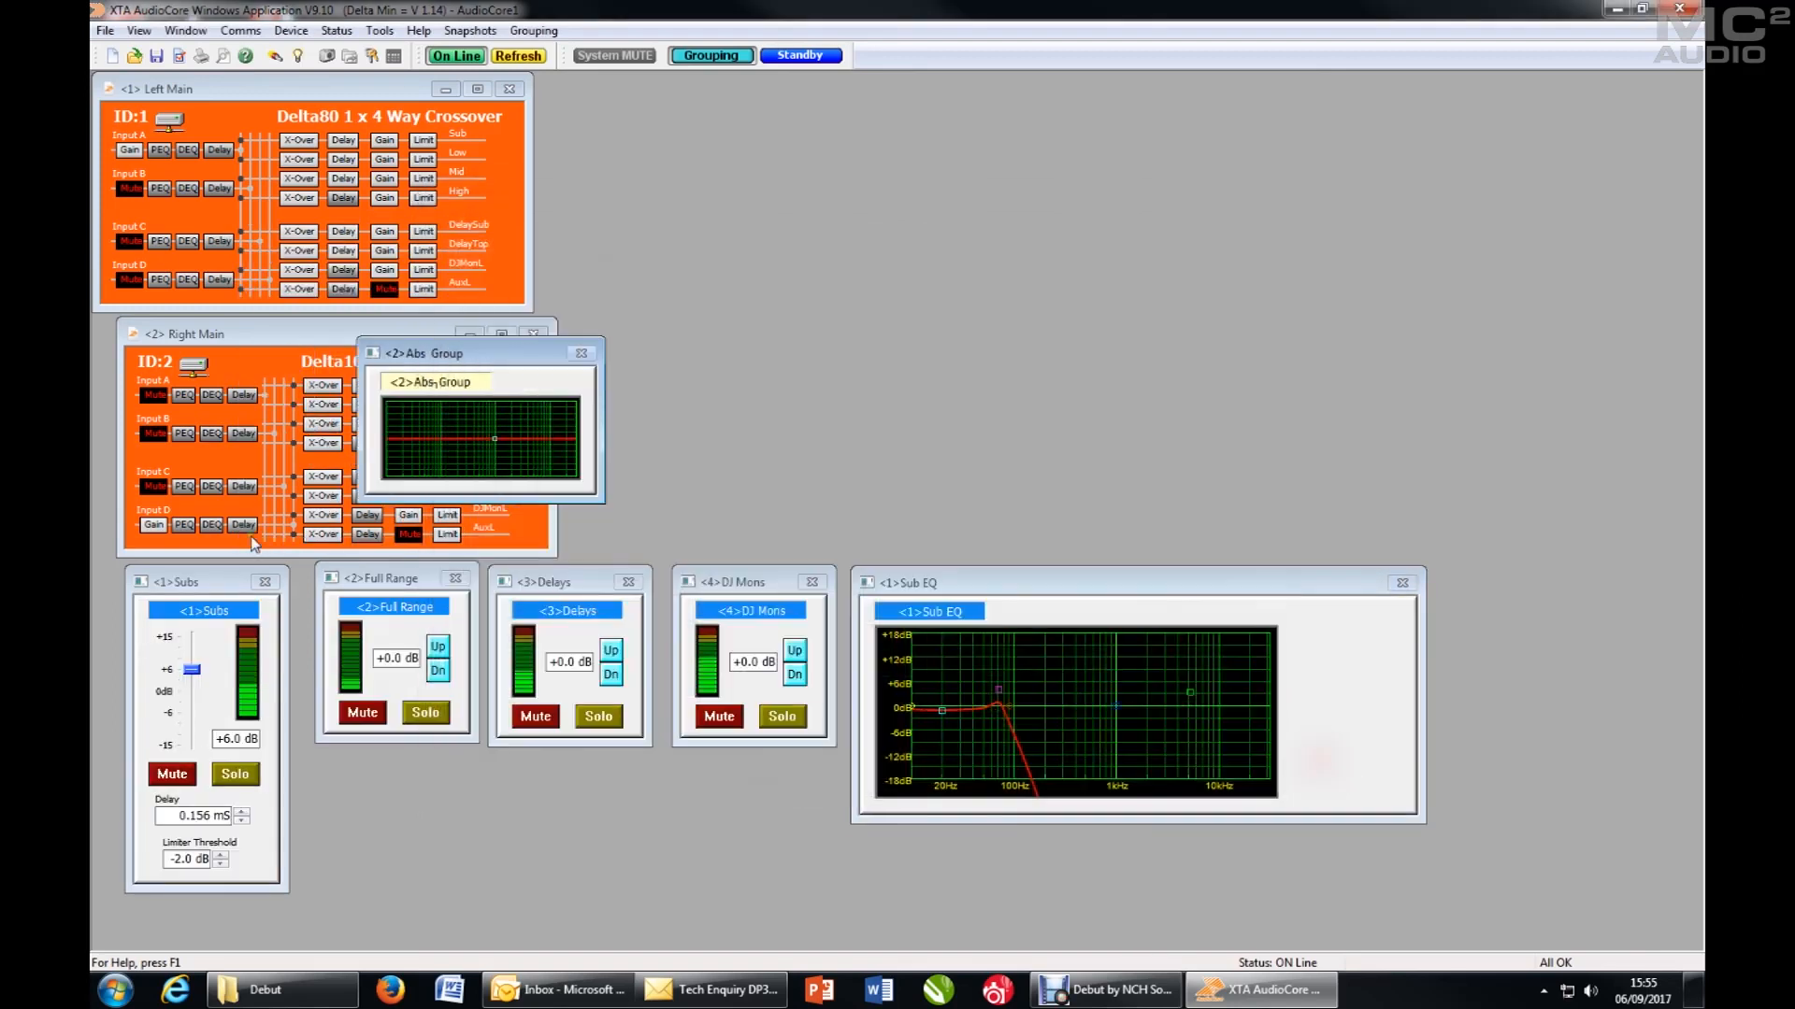
- Assign Input D of the Right Main unit to absolute group 02 and close the unit's settings
left_click(153, 524)
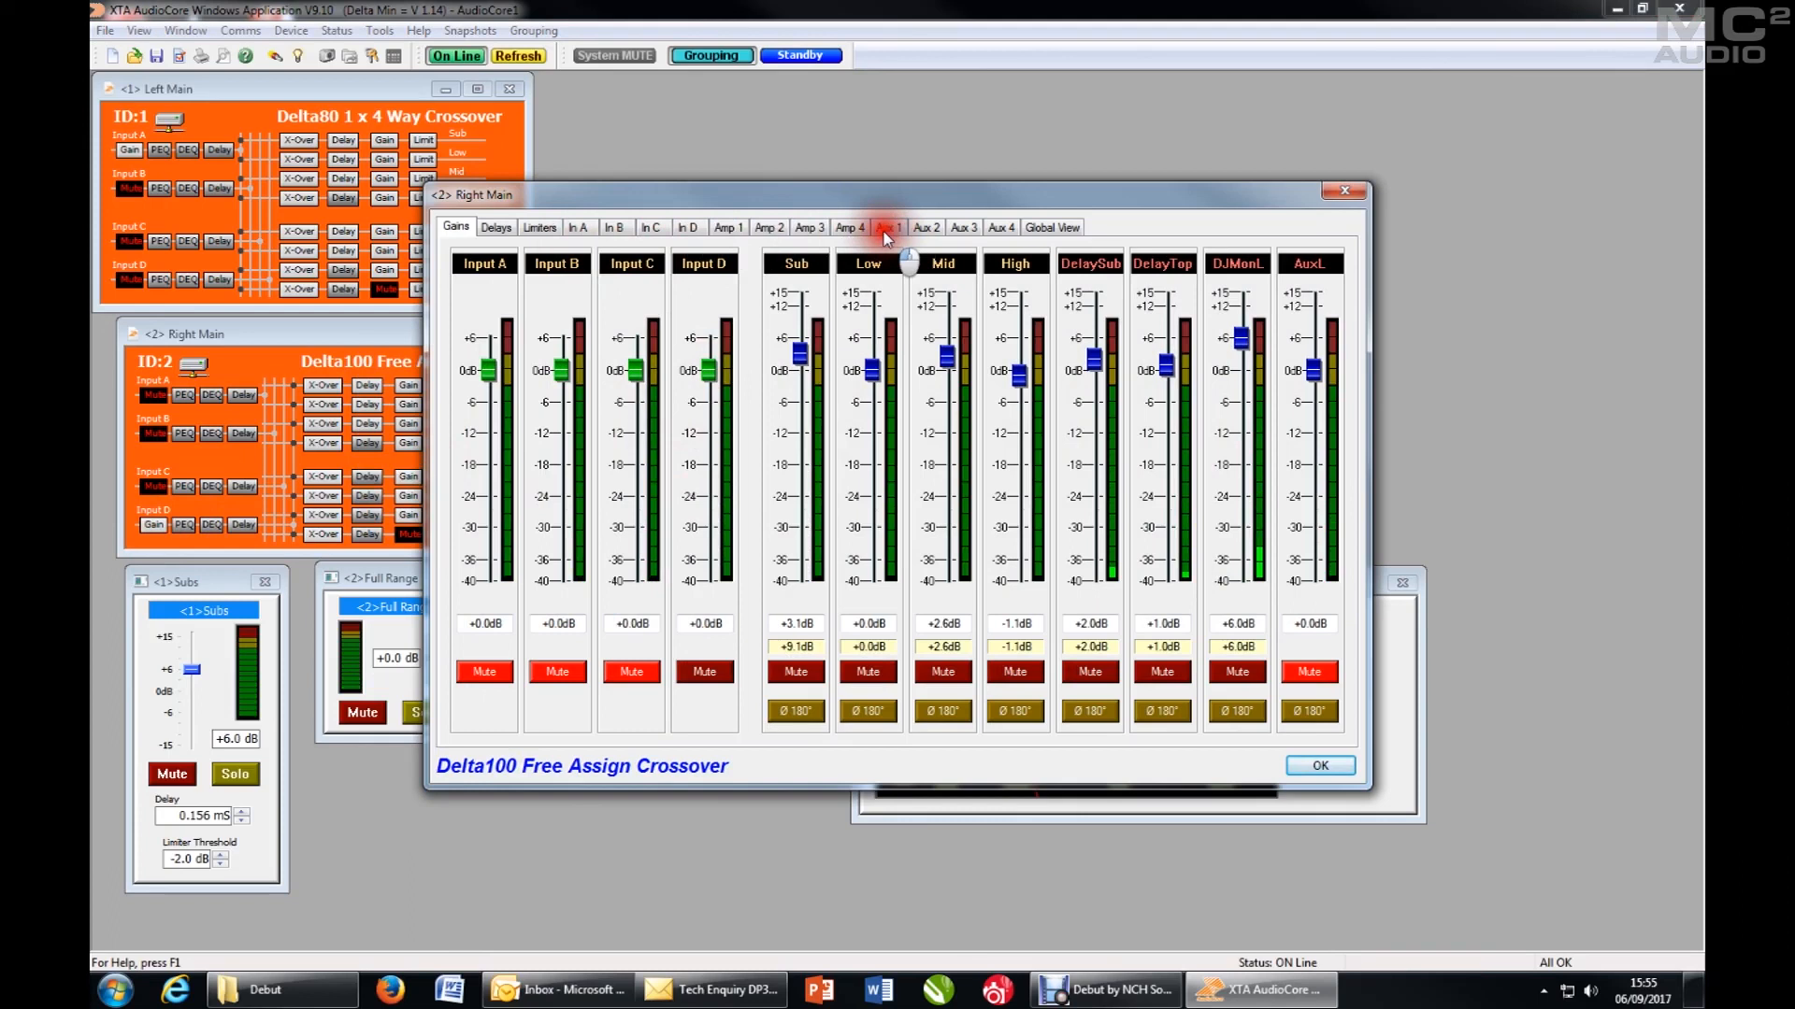
left_click(688, 227)
left_click(806, 290)
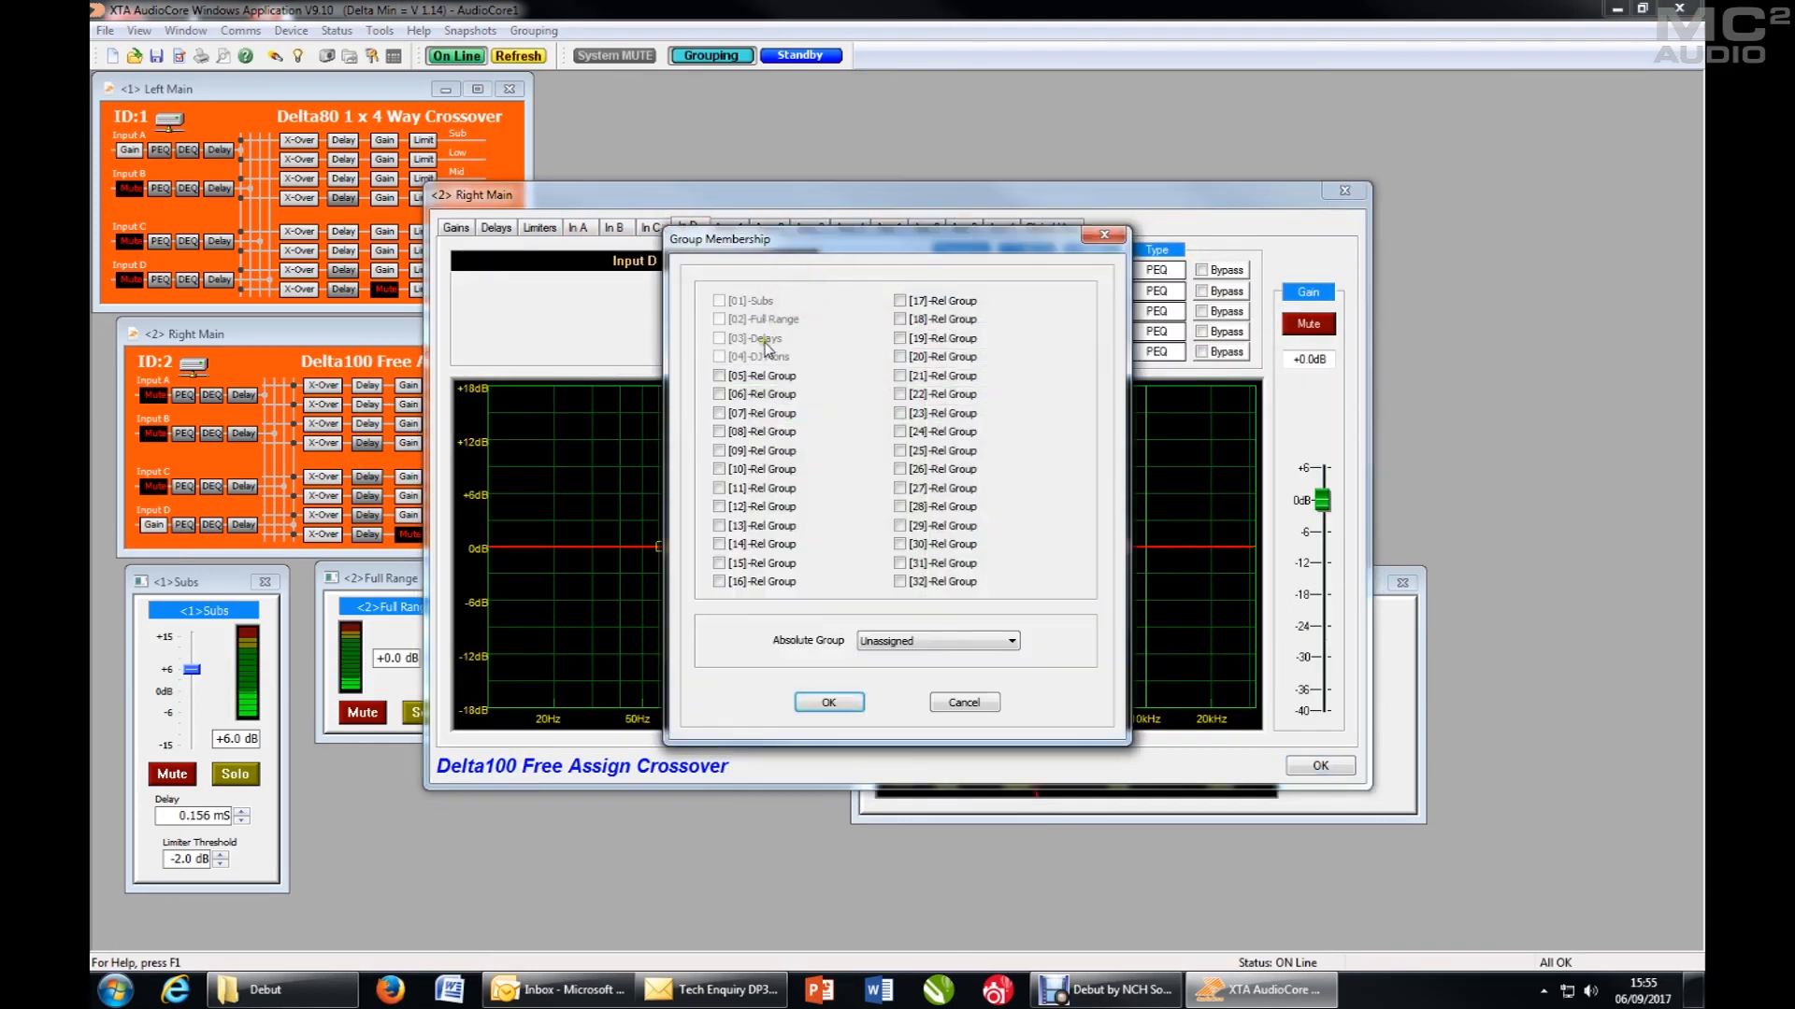
left_click(918, 642)
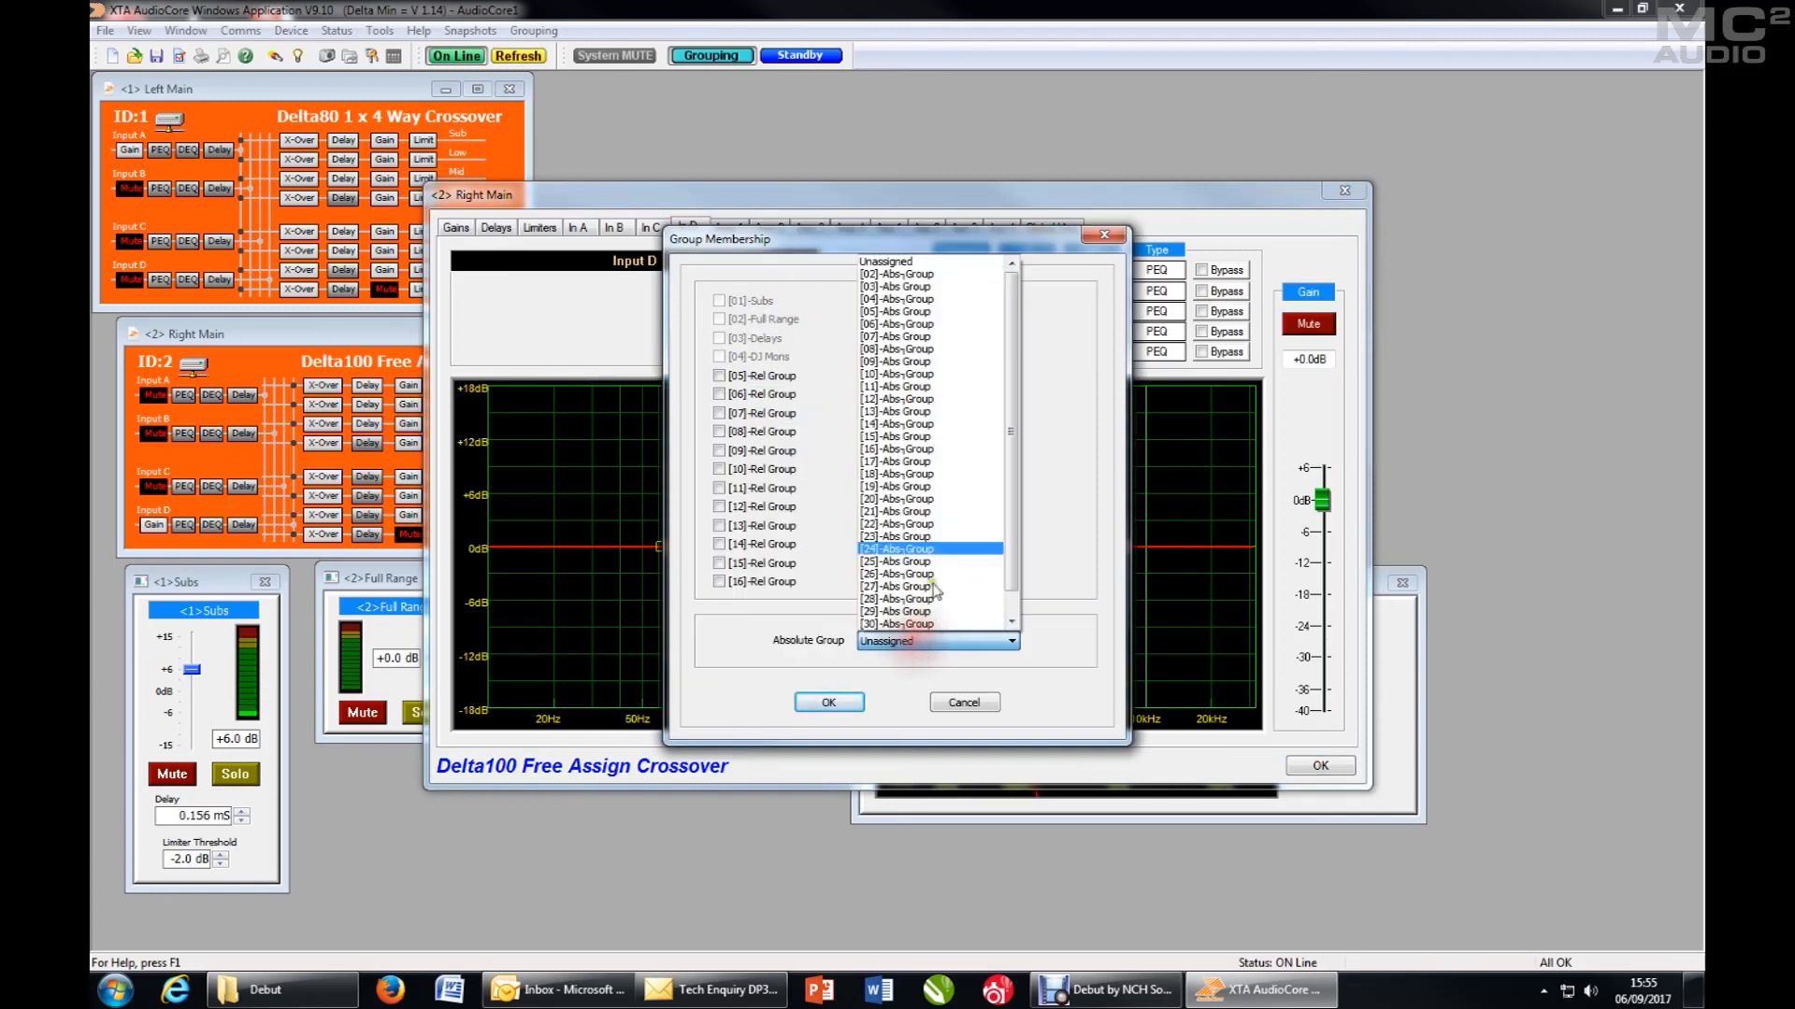
left_click(920, 283)
left_click(828, 702)
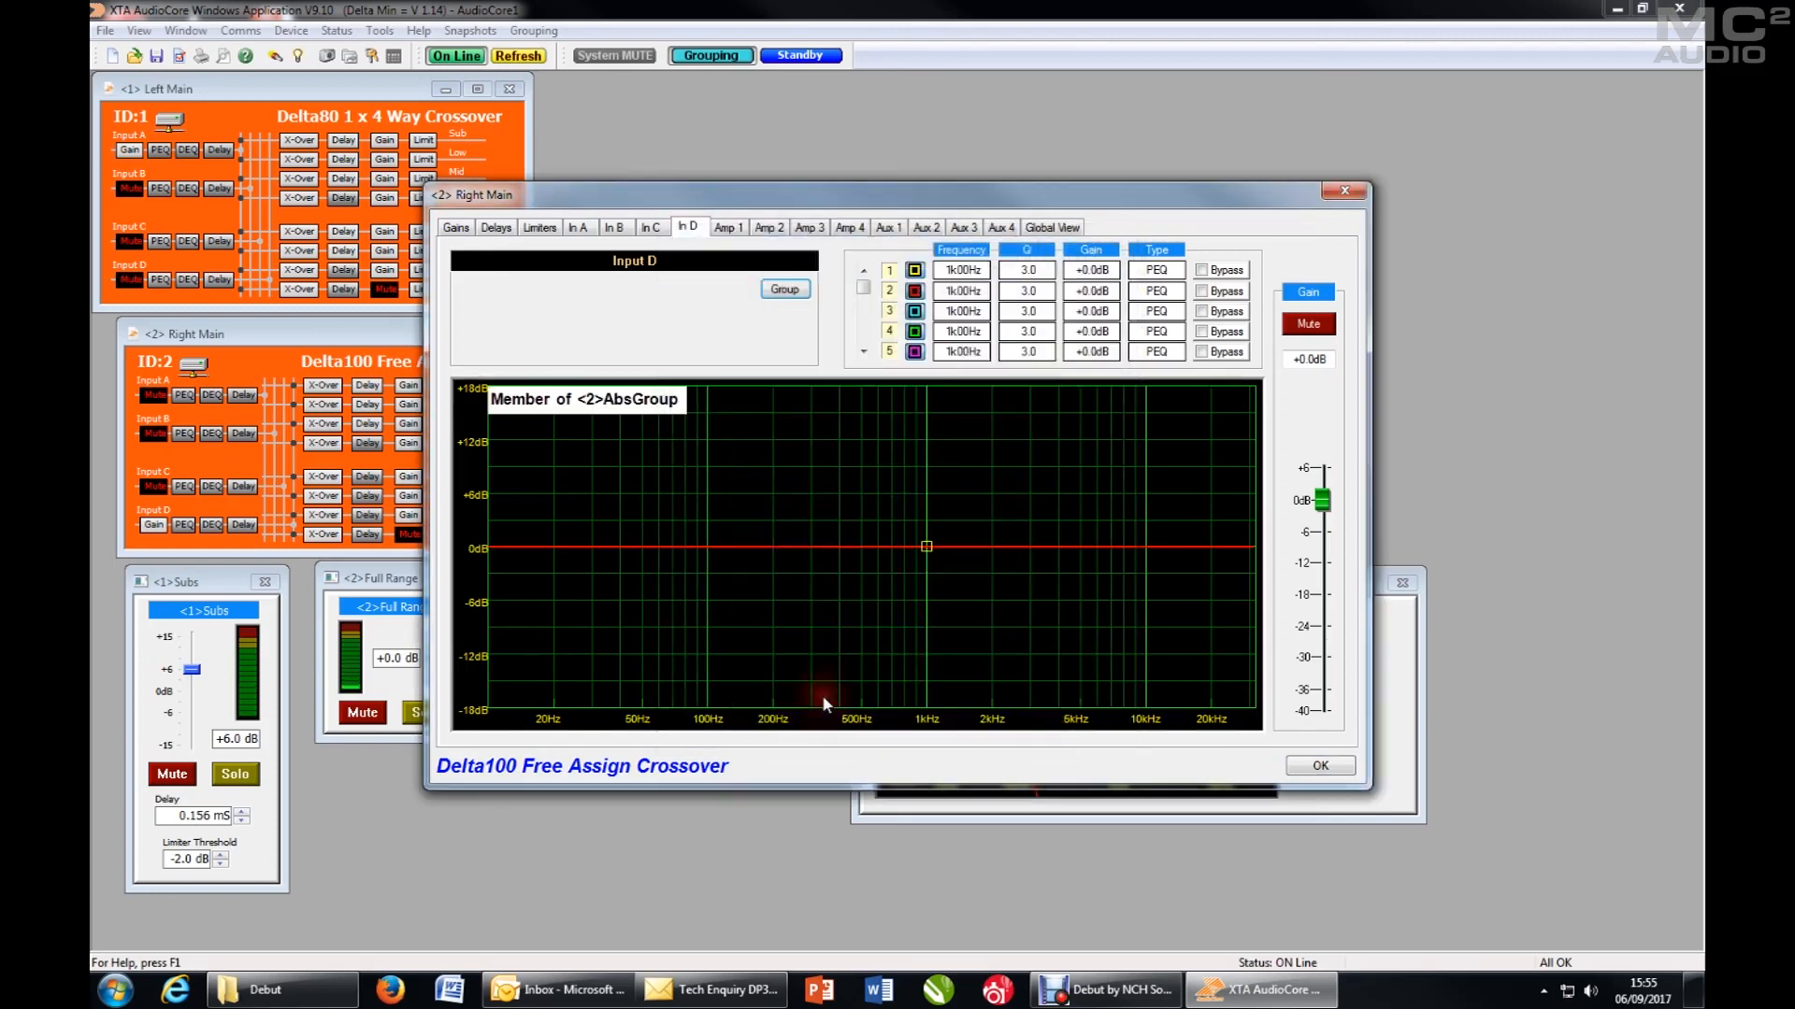
left_click(1319, 767)
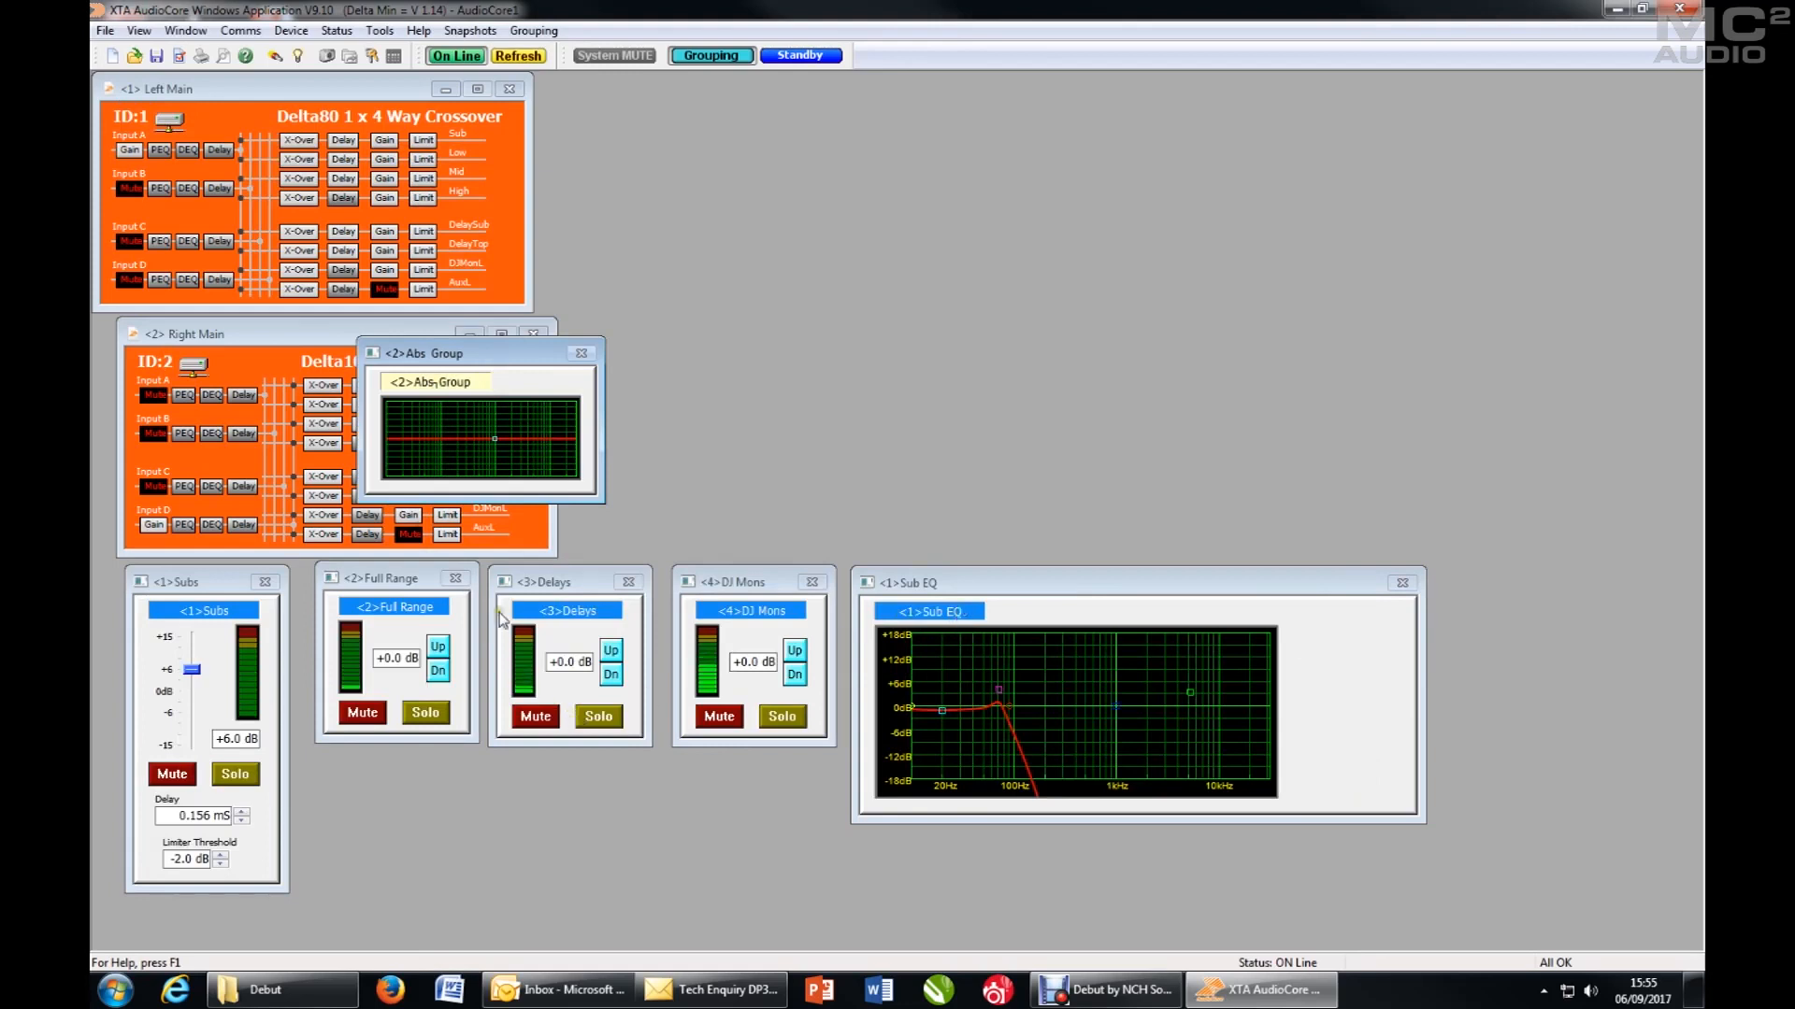
- Move the second Abs Group window off the Right Main window and rename the group as Master EQ
left_click_drag(422, 359, 927, 403)
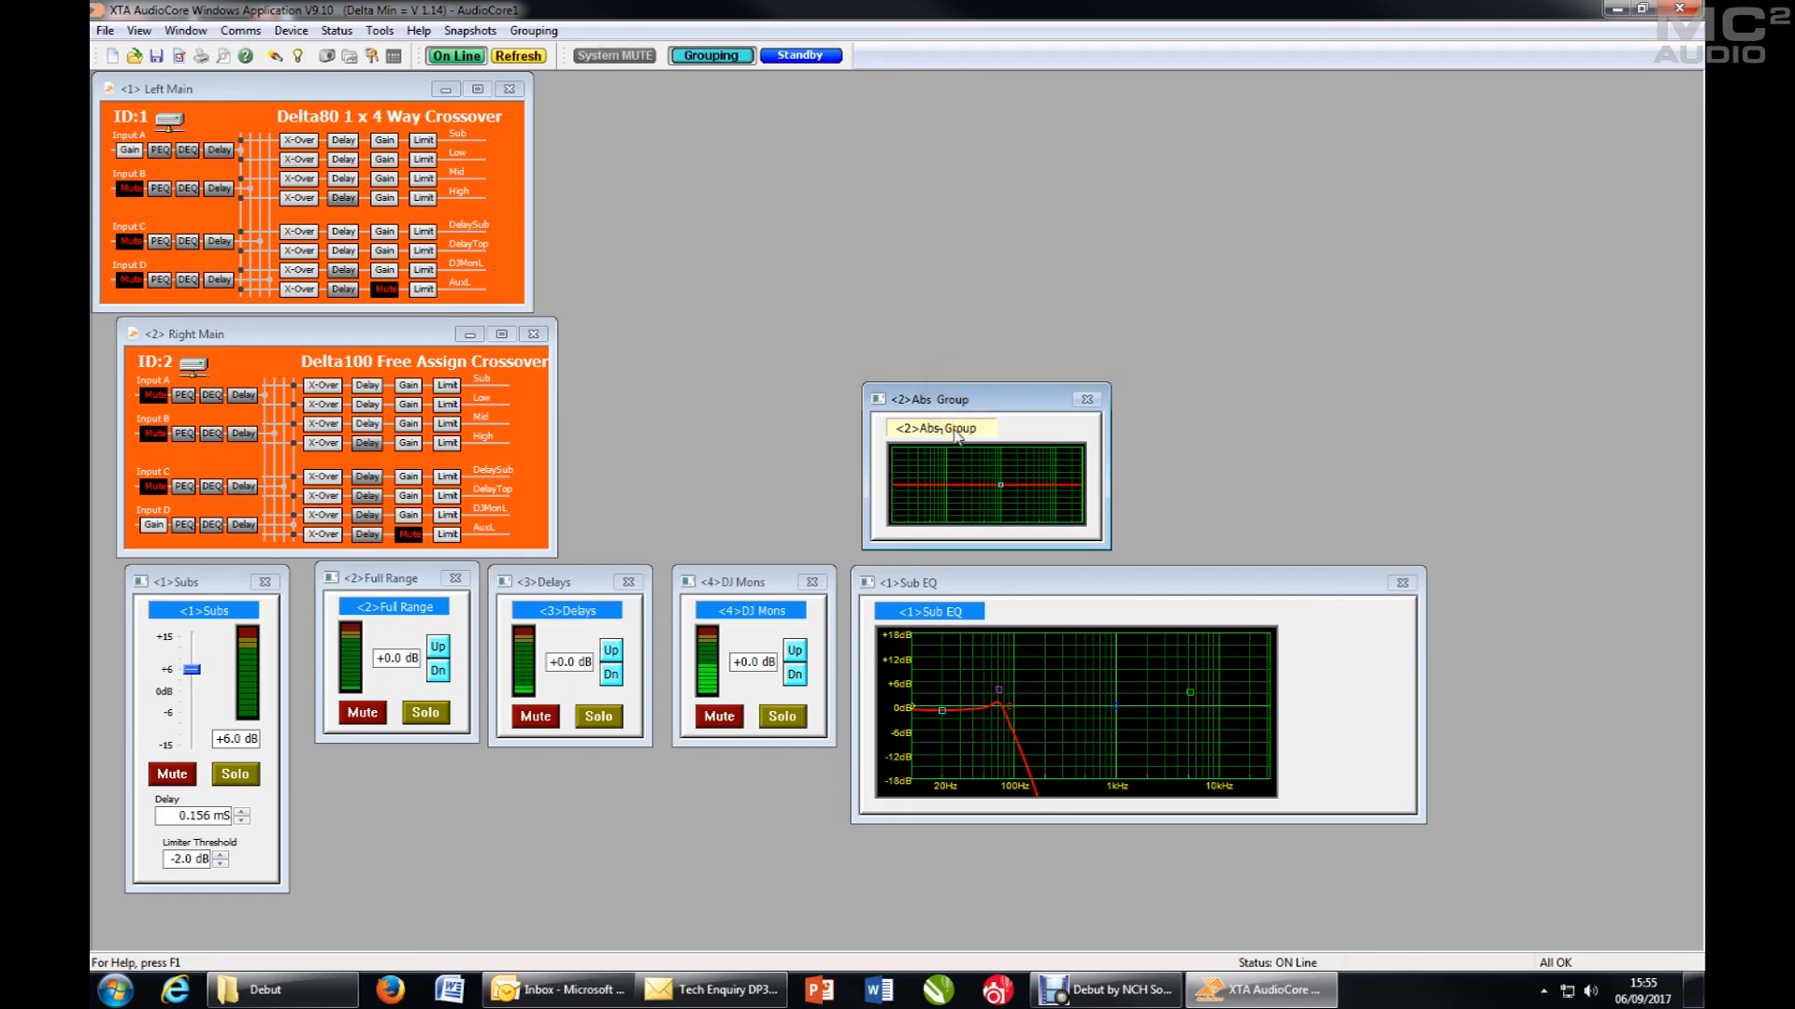
double_click(957, 432)
left_click_drag(900, 373, 697, 360)
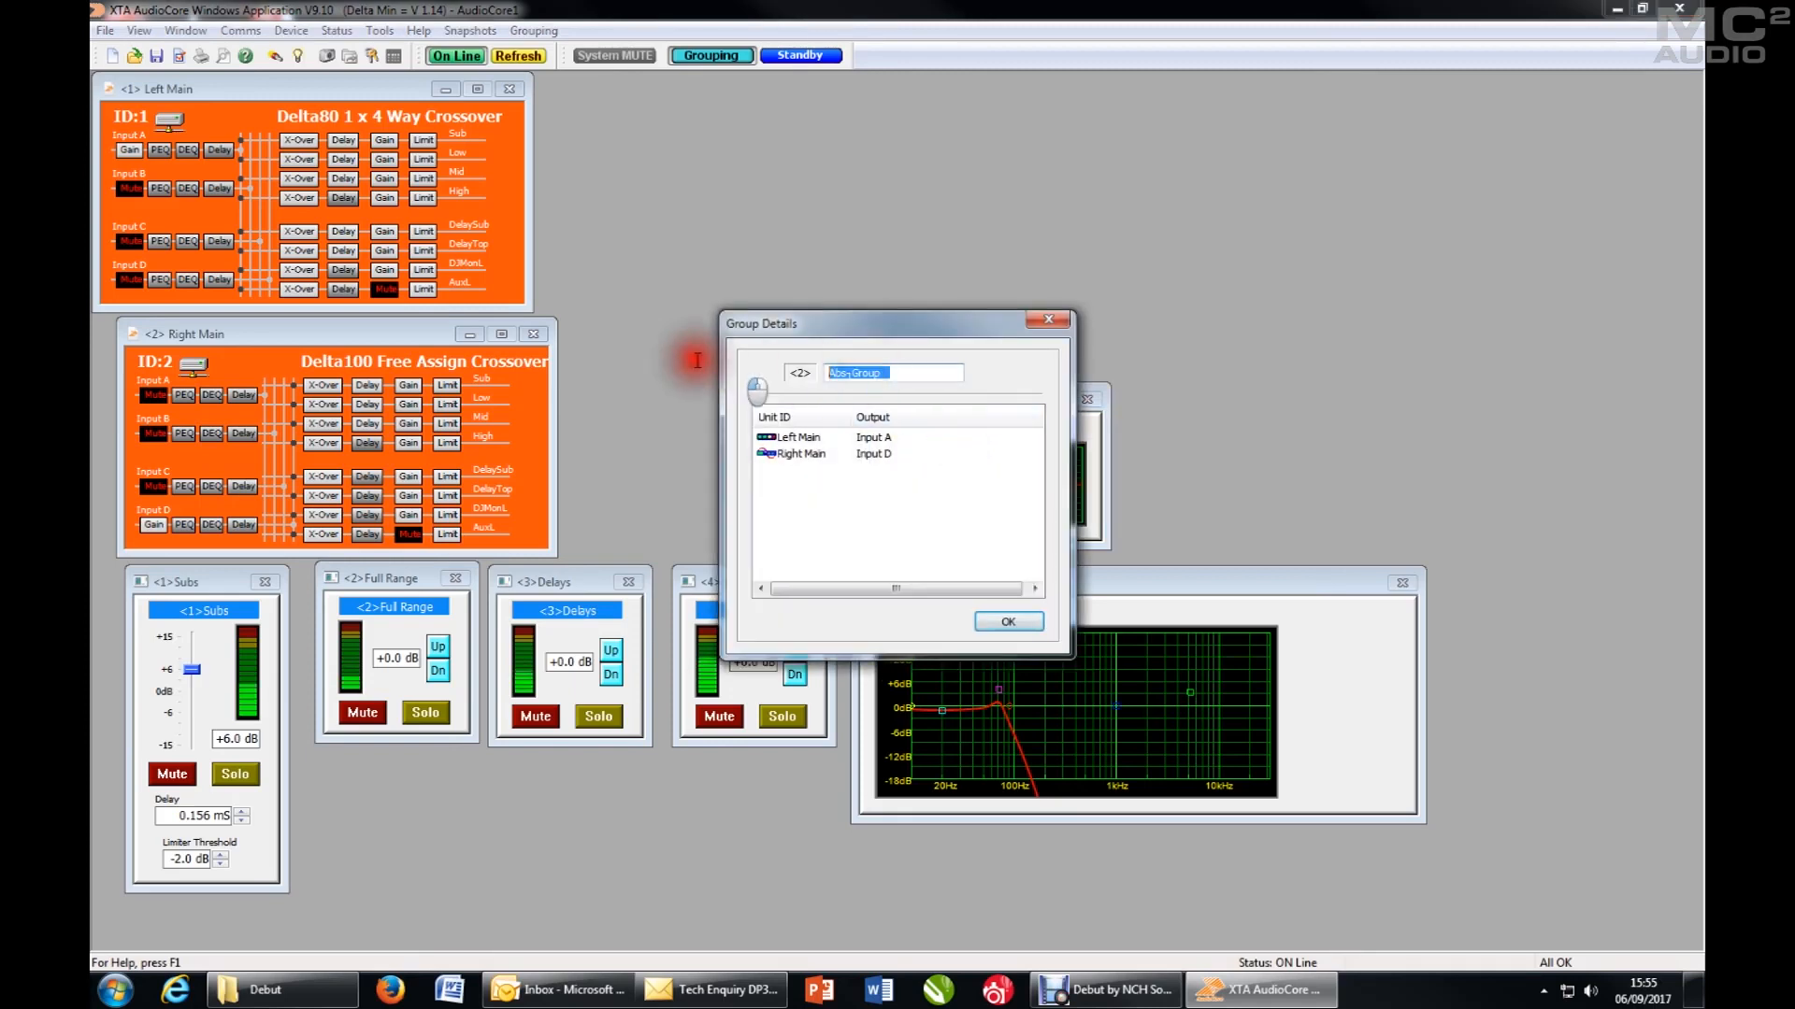
type("Master EQ")
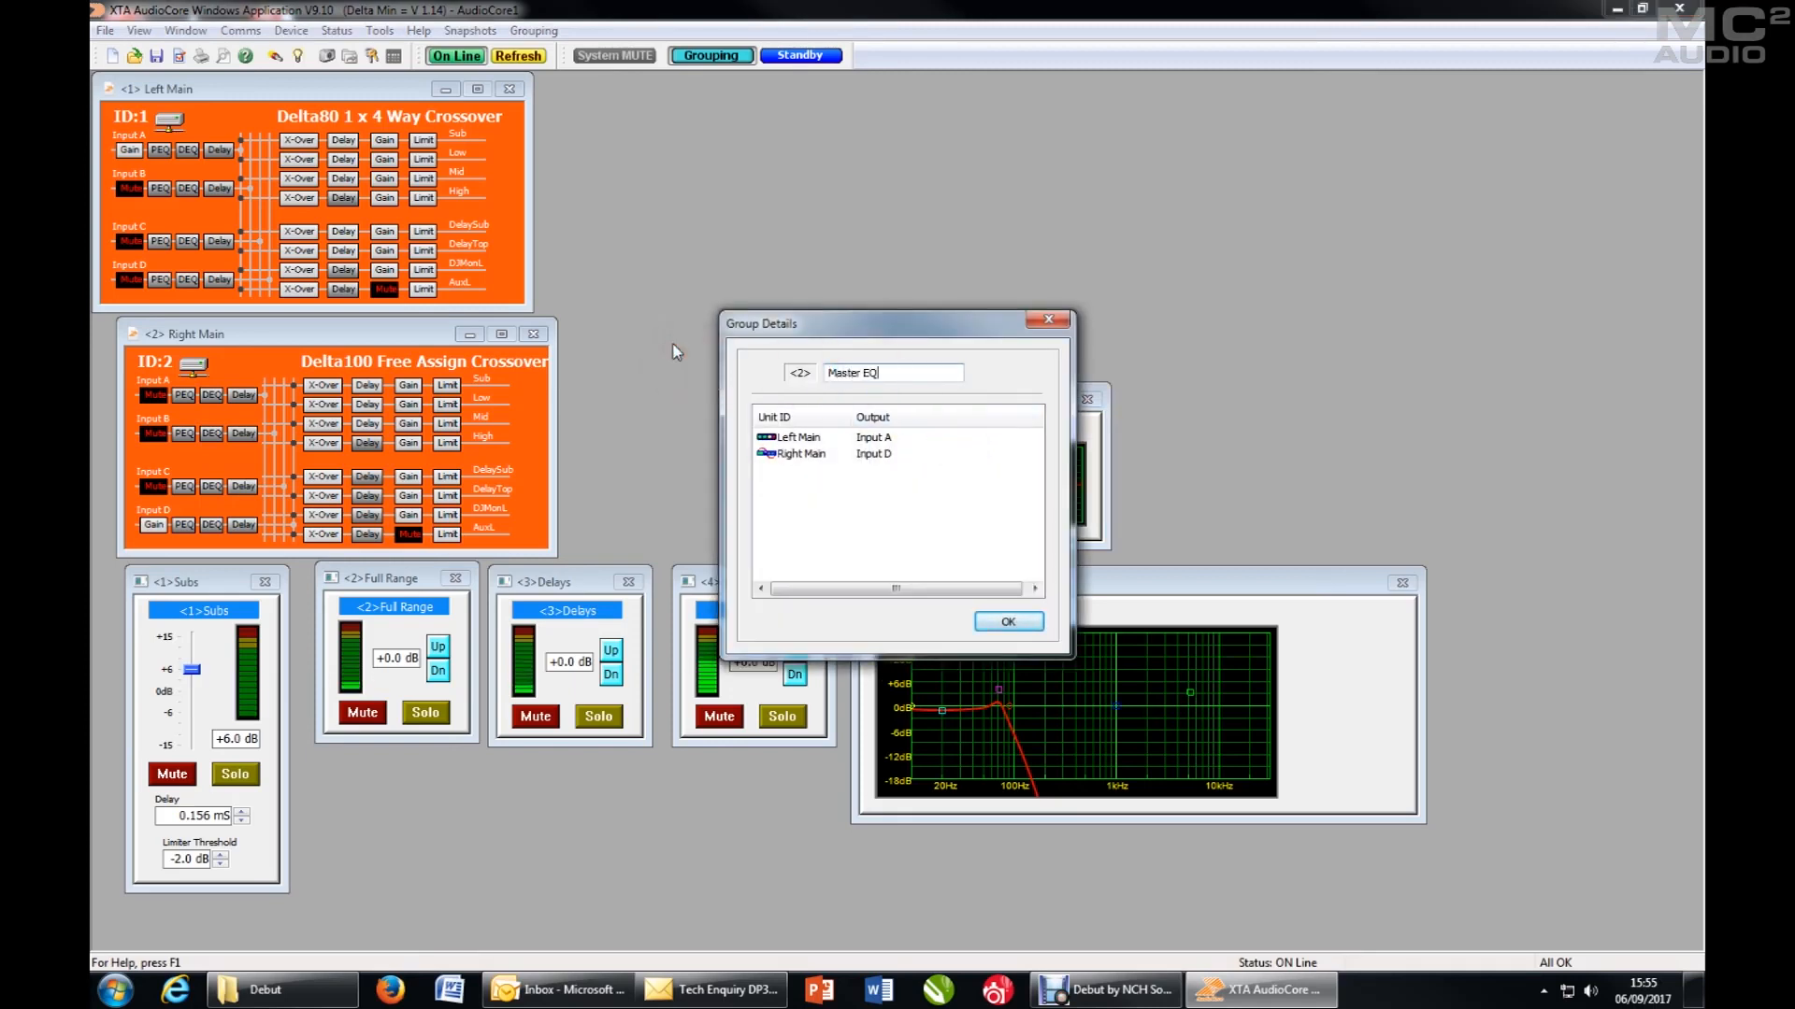
key("Return")
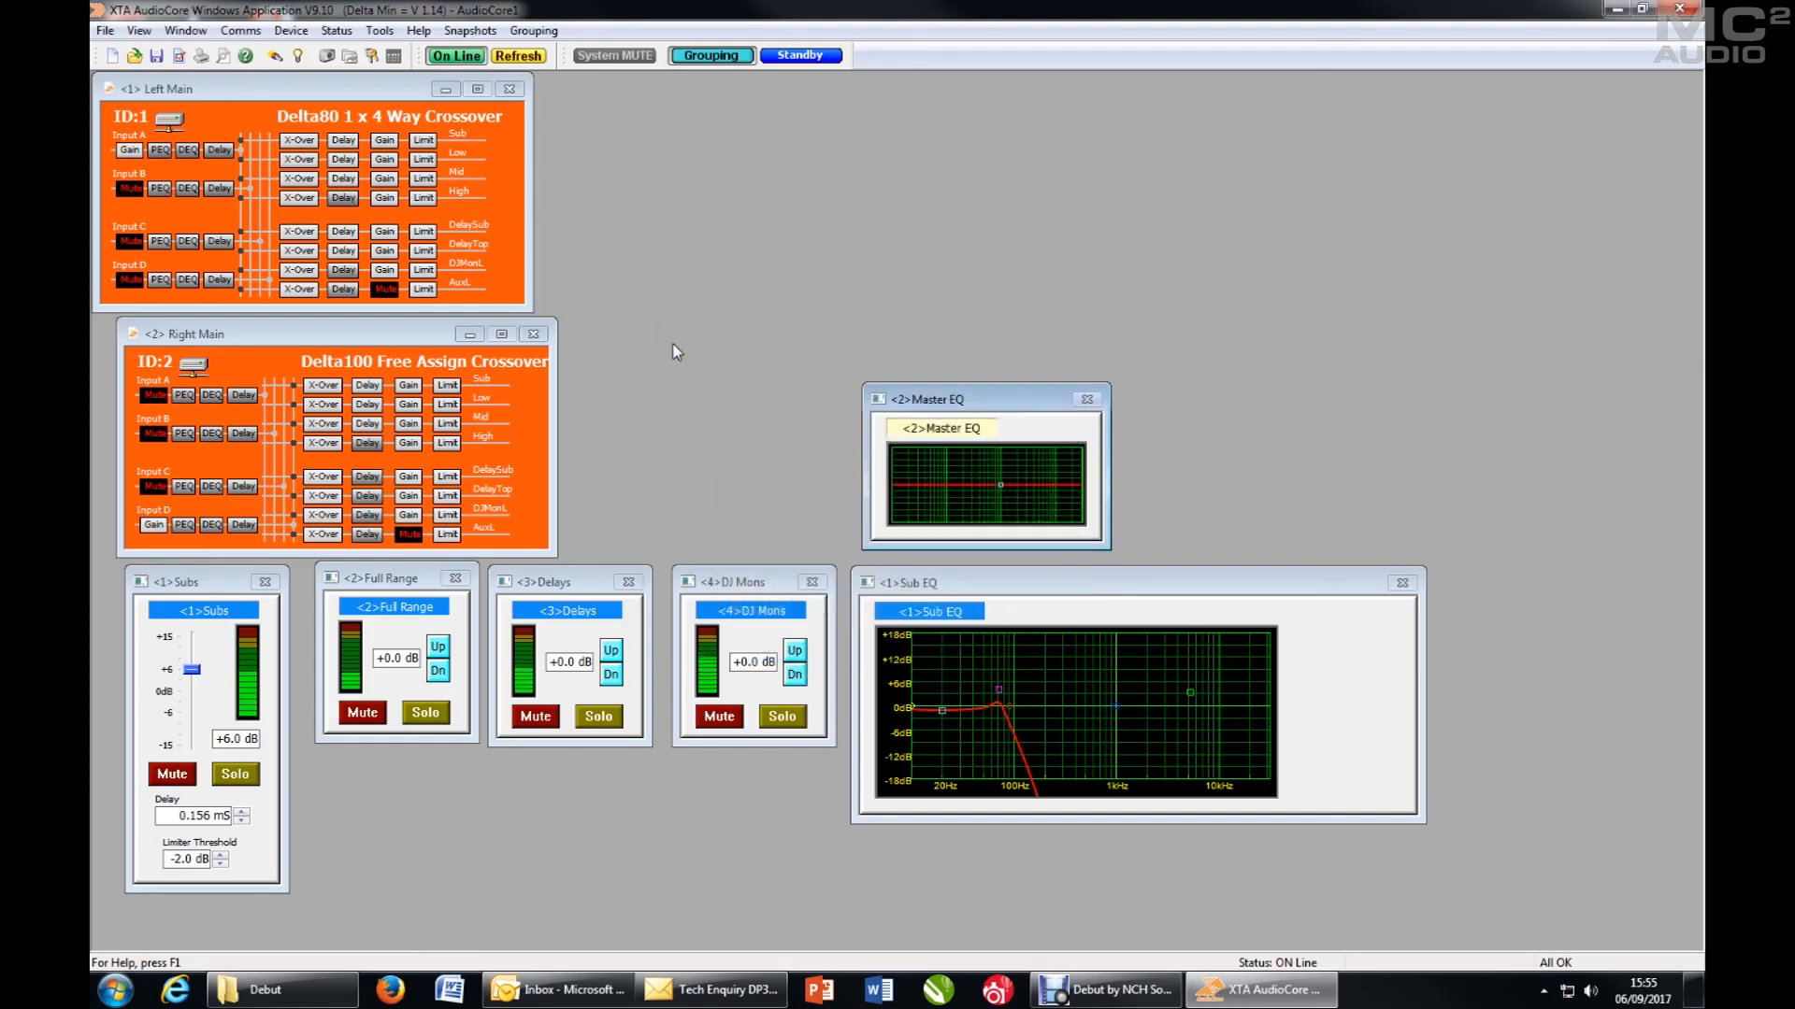
- Place the Master EQ window beside the Left Main window and switch it to Medium View
left_click_drag(948, 399, 742, 105)
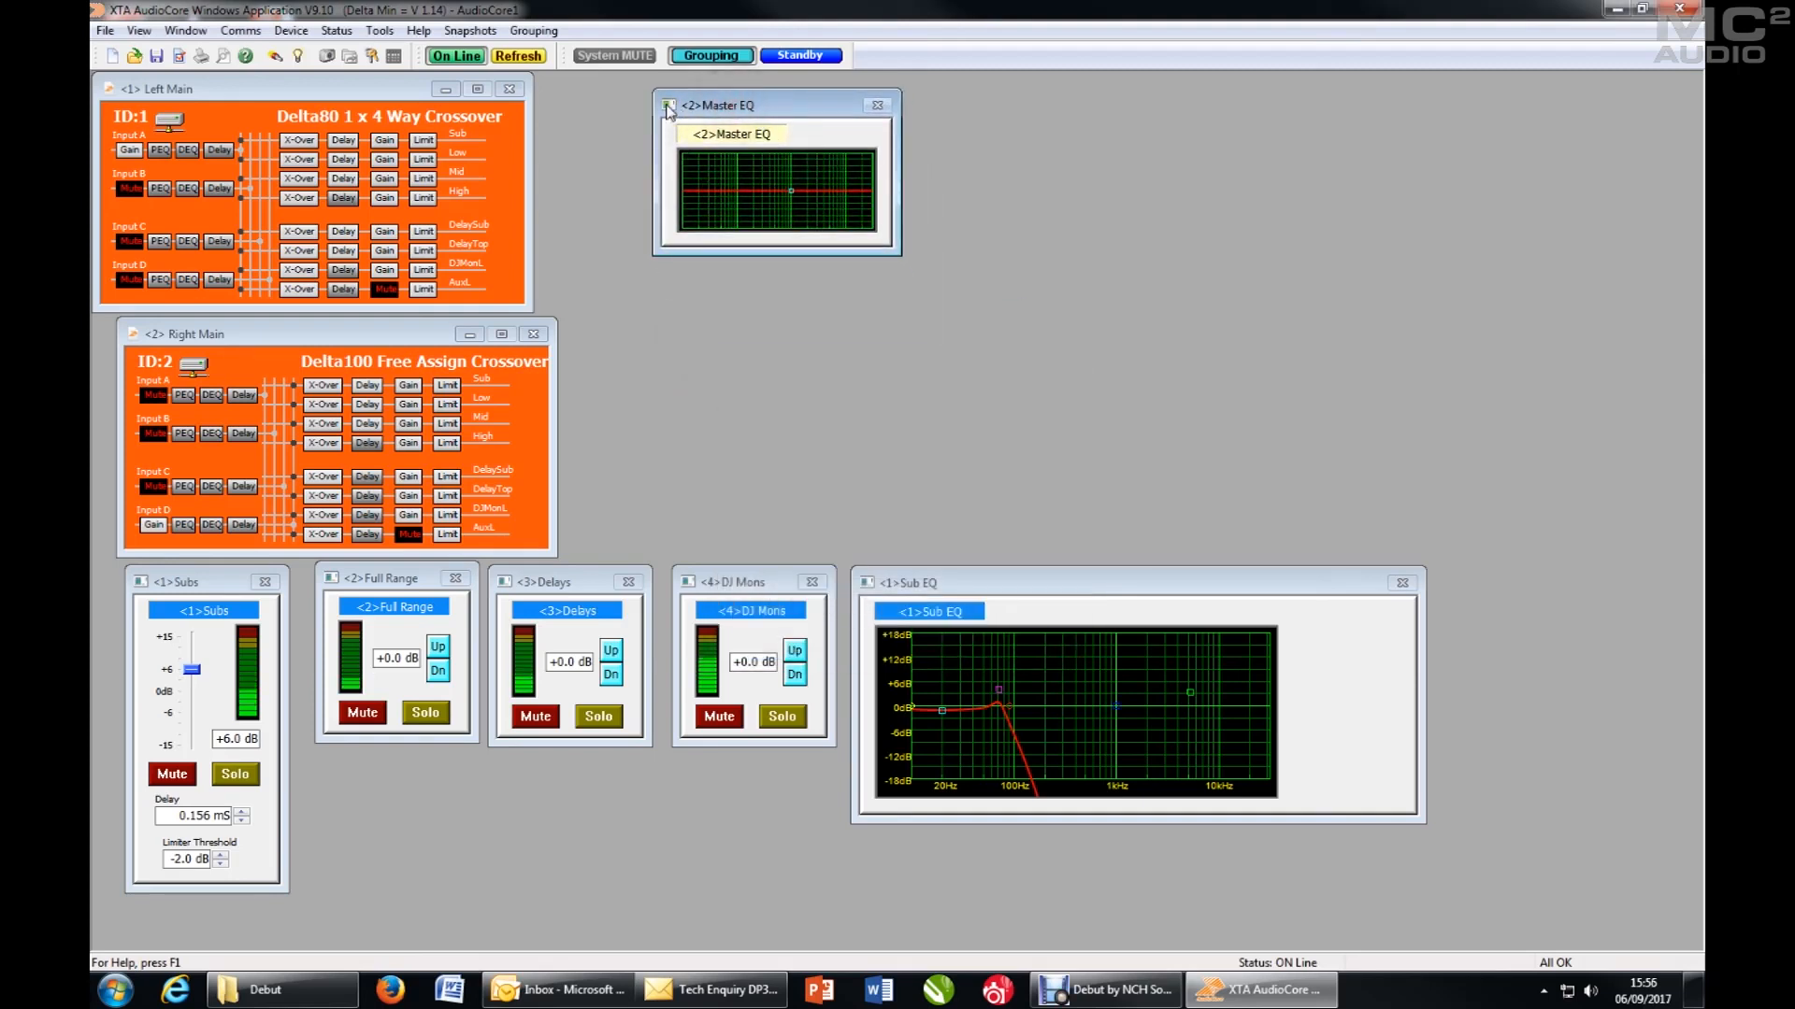
left_click(676, 108)
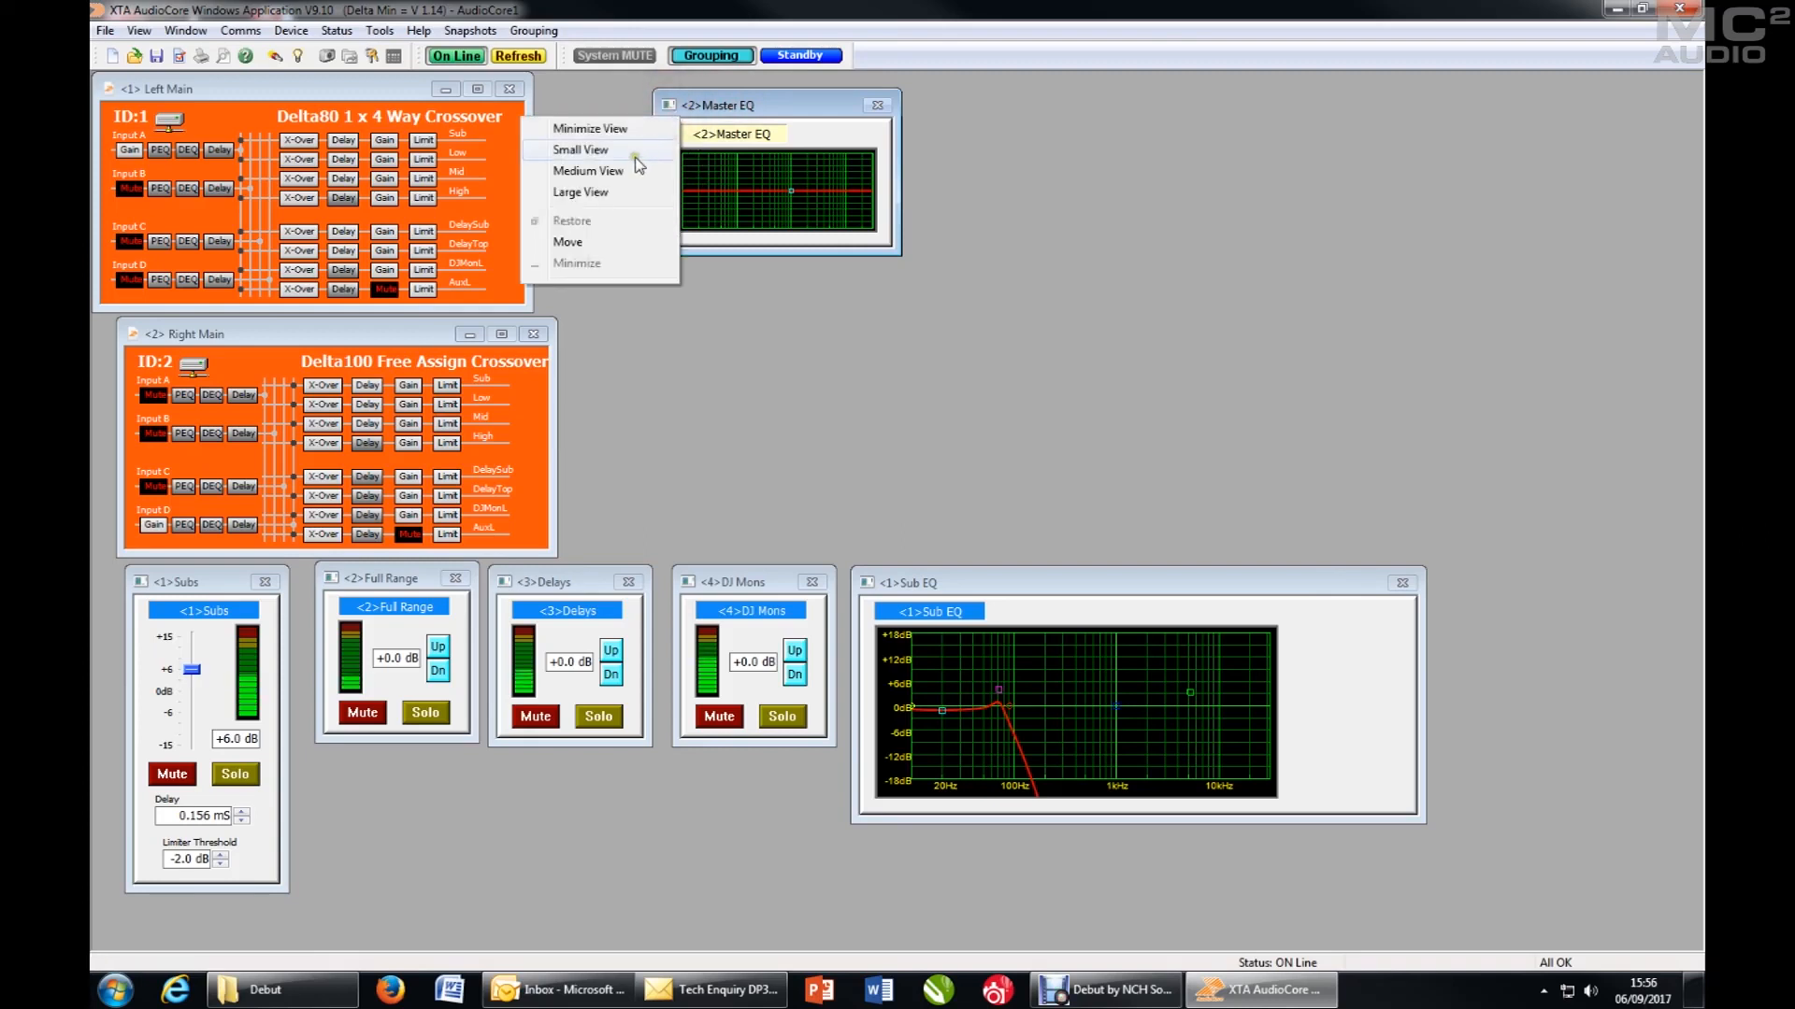
left_click(635, 172)
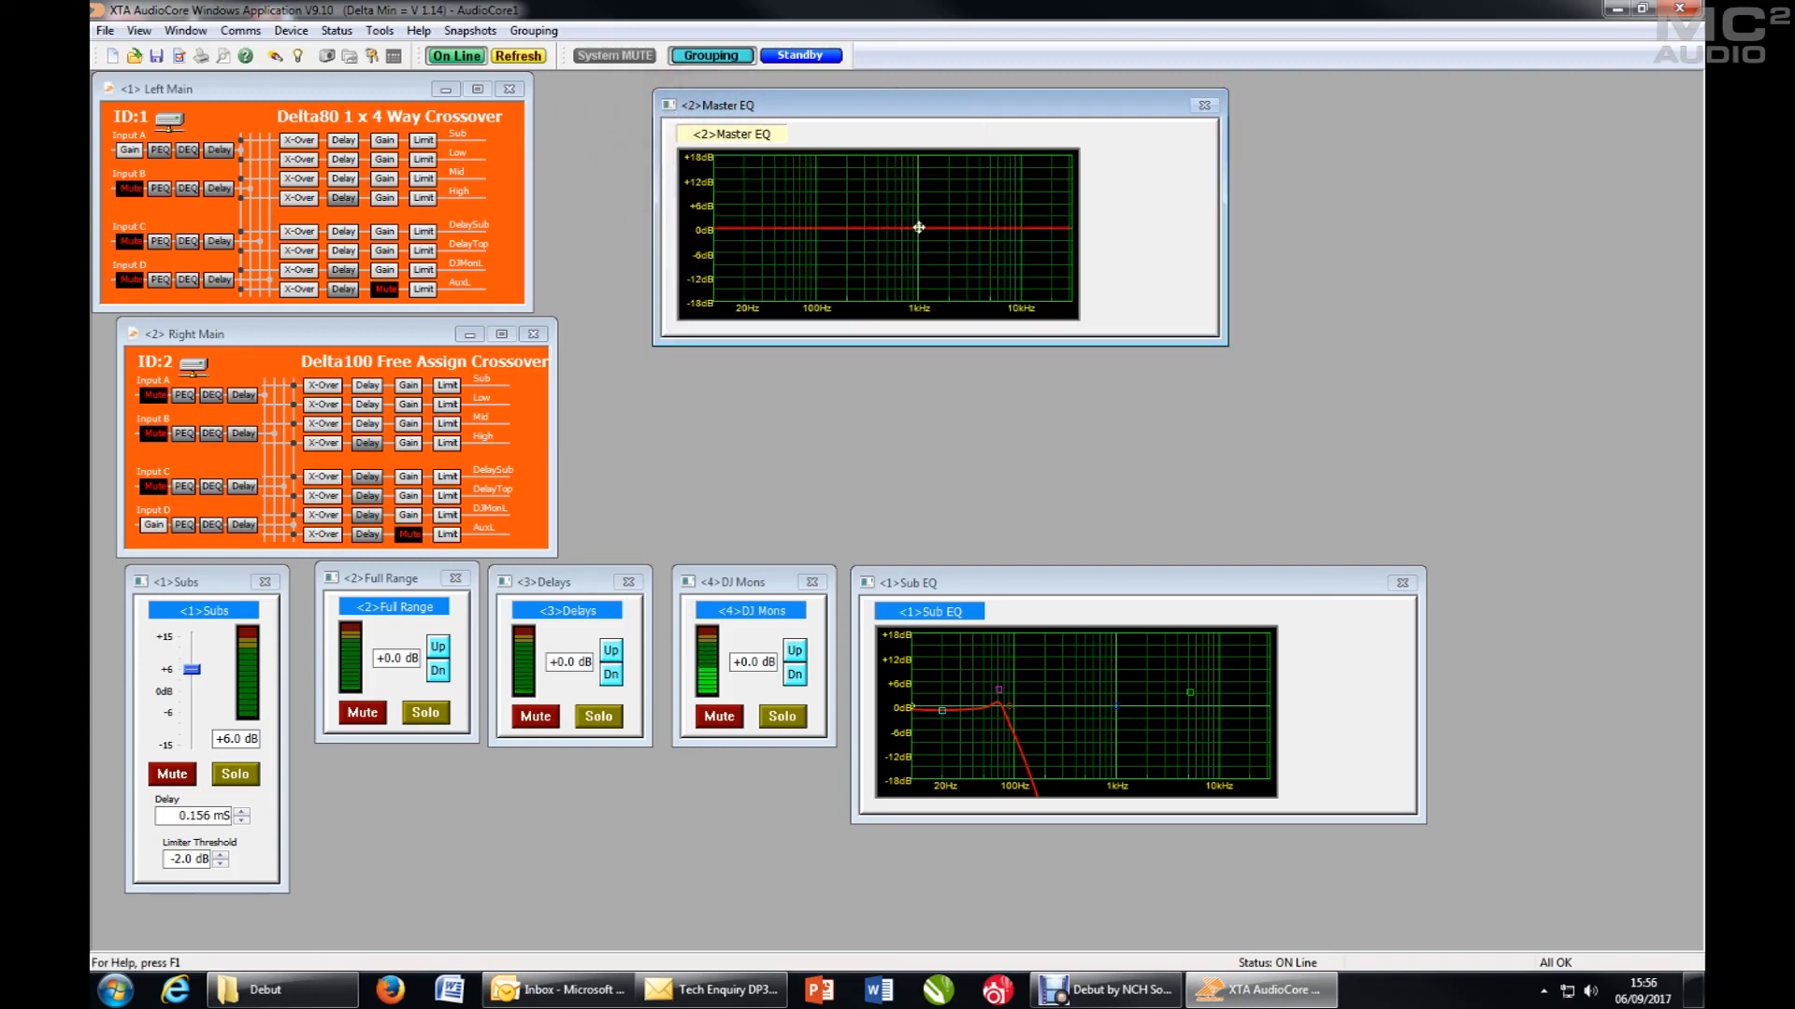
- Adjust two Master EQ bands to about +6.1 dB at 4.08 kHz and -2.8 dB at 125 Hz, and open Right Main's Input D EQ
left_click_drag(925, 223, 827, 238)
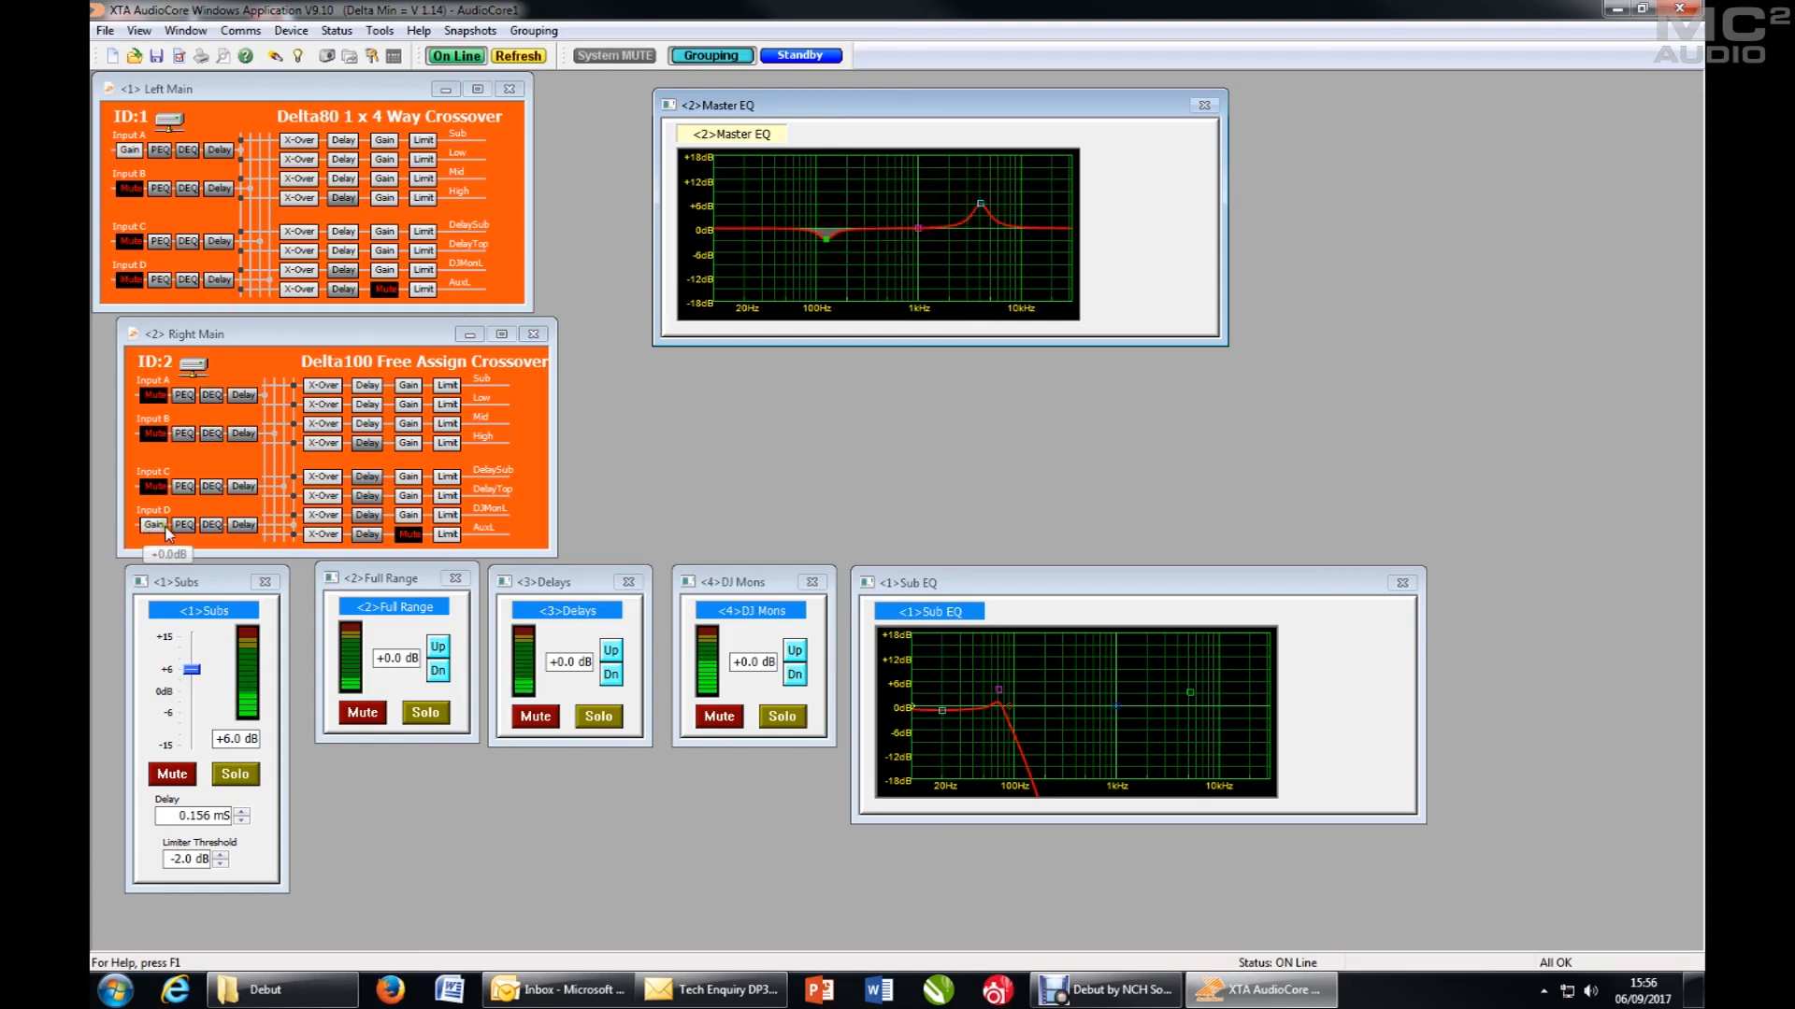
left_click(194, 527)
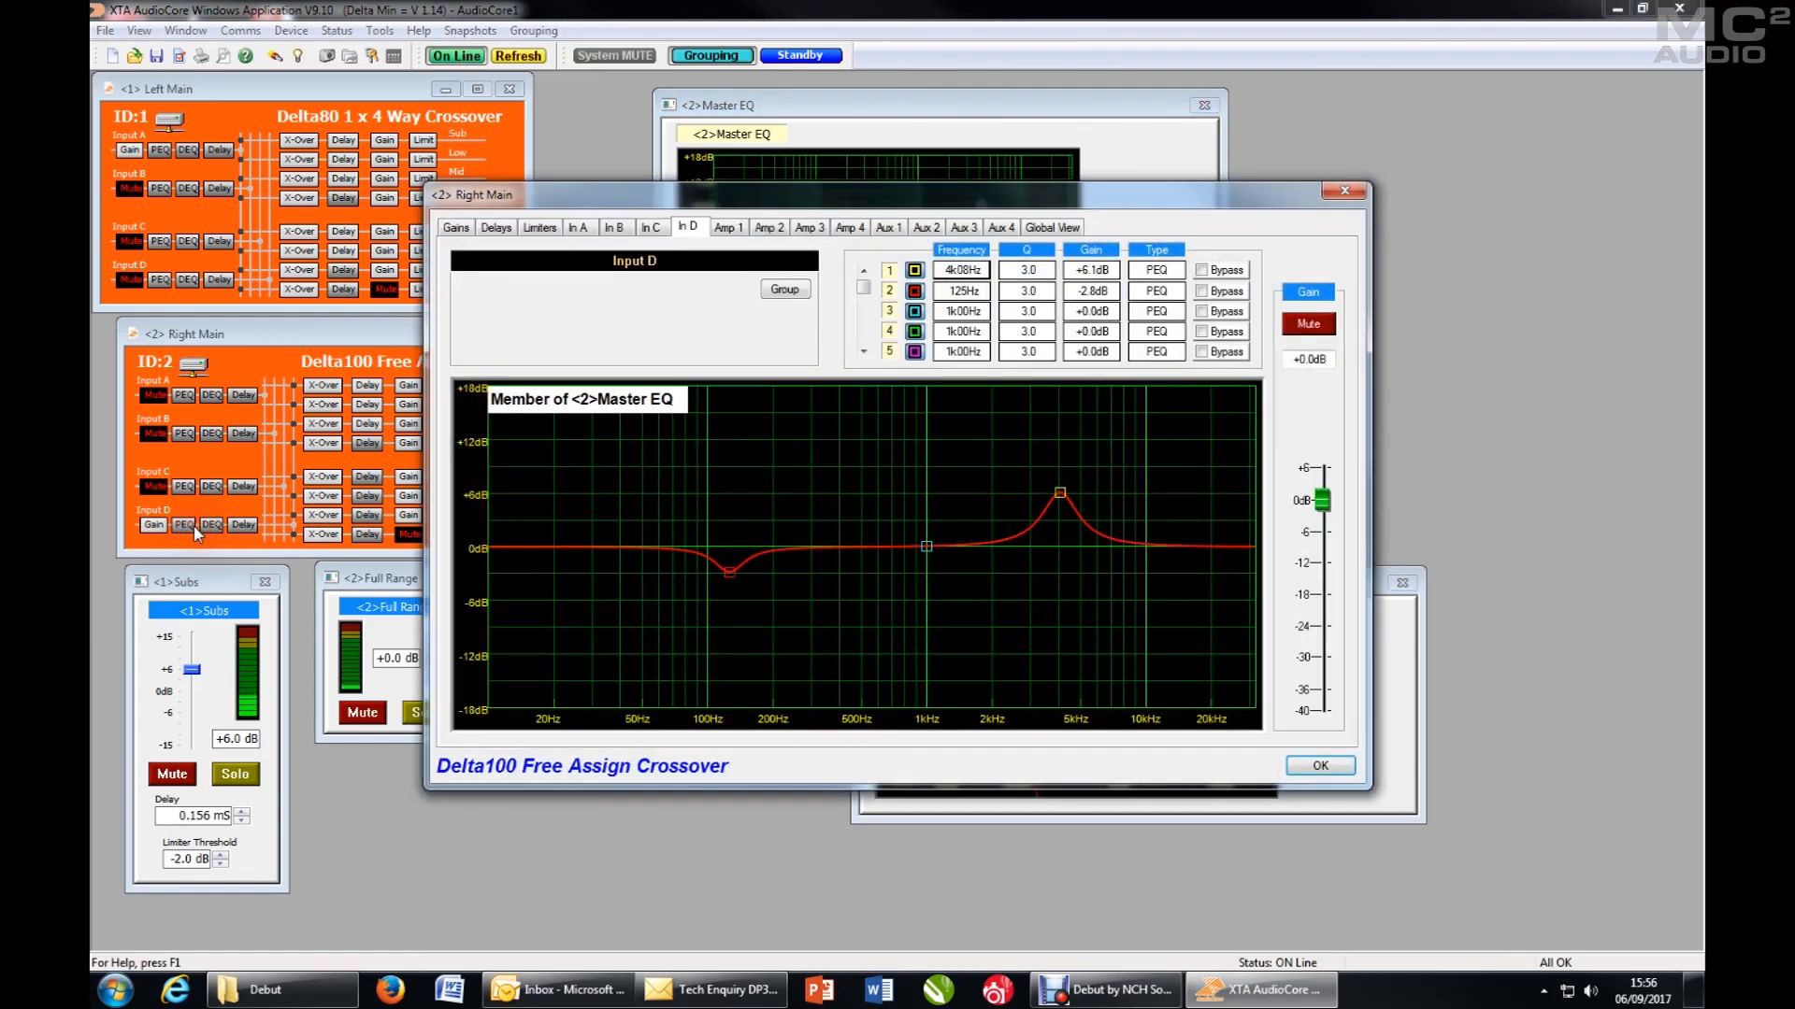